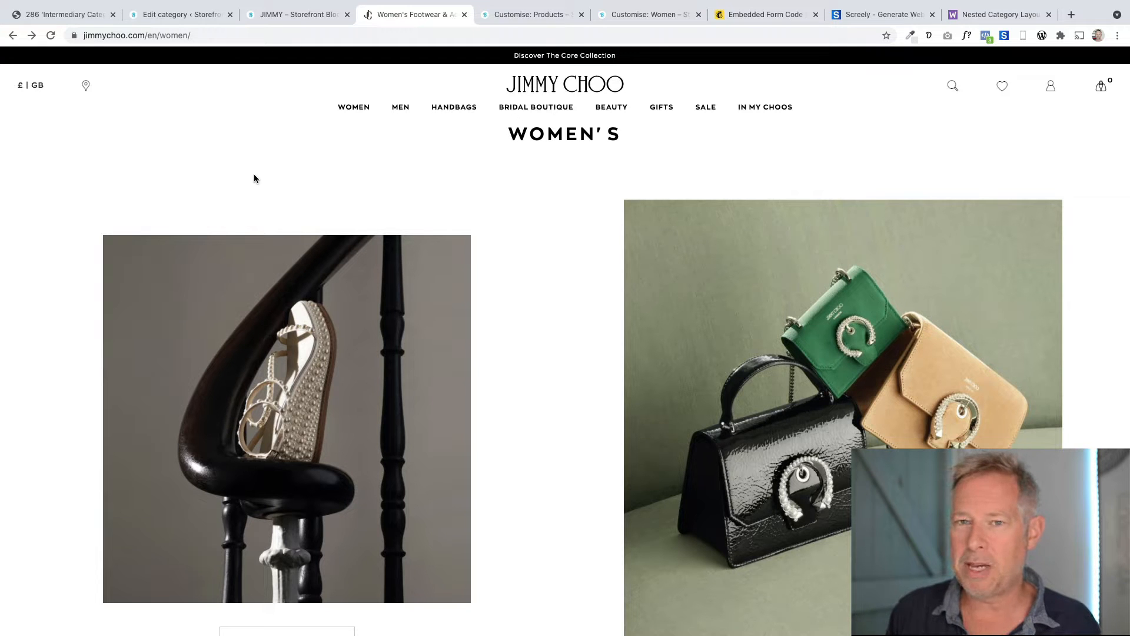
Examine the heading and the Pearl and Crystal collection images at the start of the Jimmy Choo Women's page
scroll(526, 430, "down", 6)
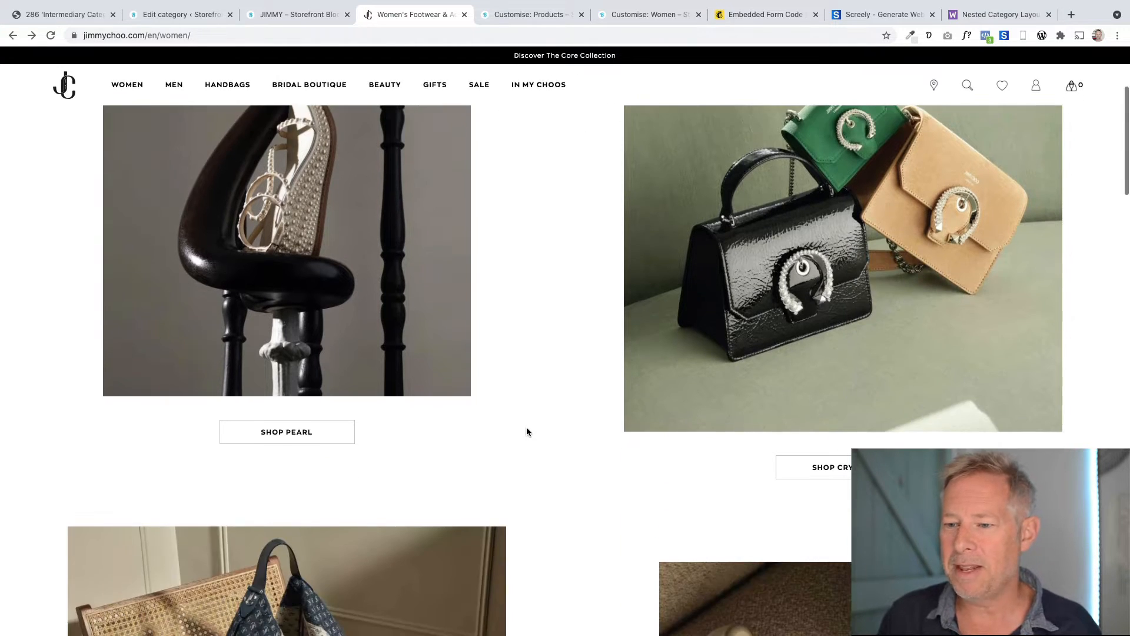
scroll(527, 431, "up", 5)
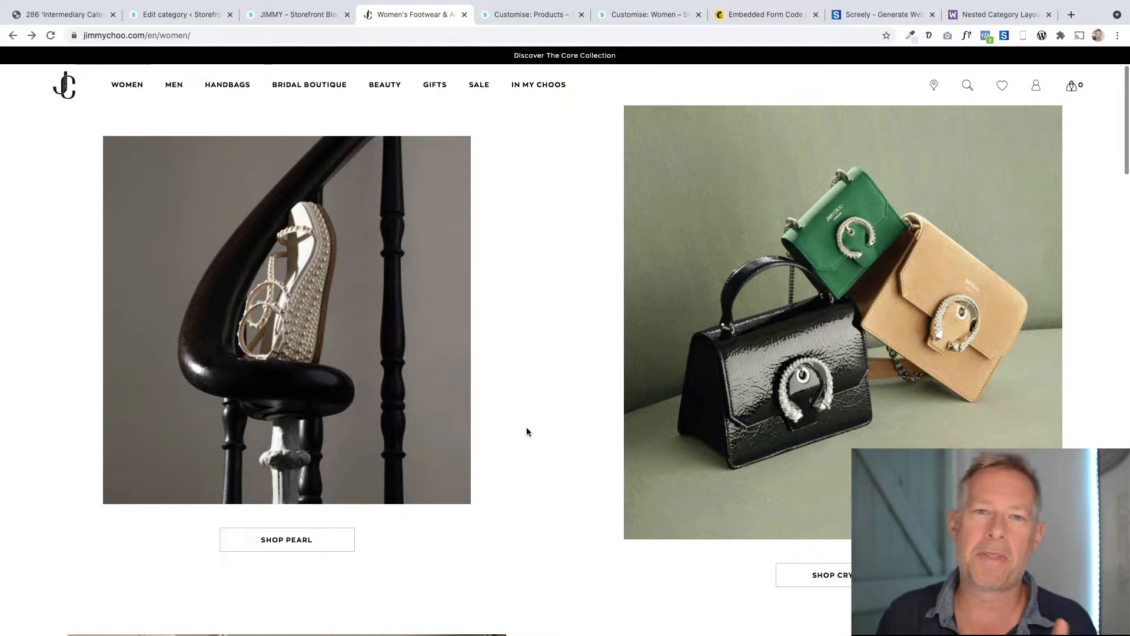
scroll(673, 398, "up", 2)
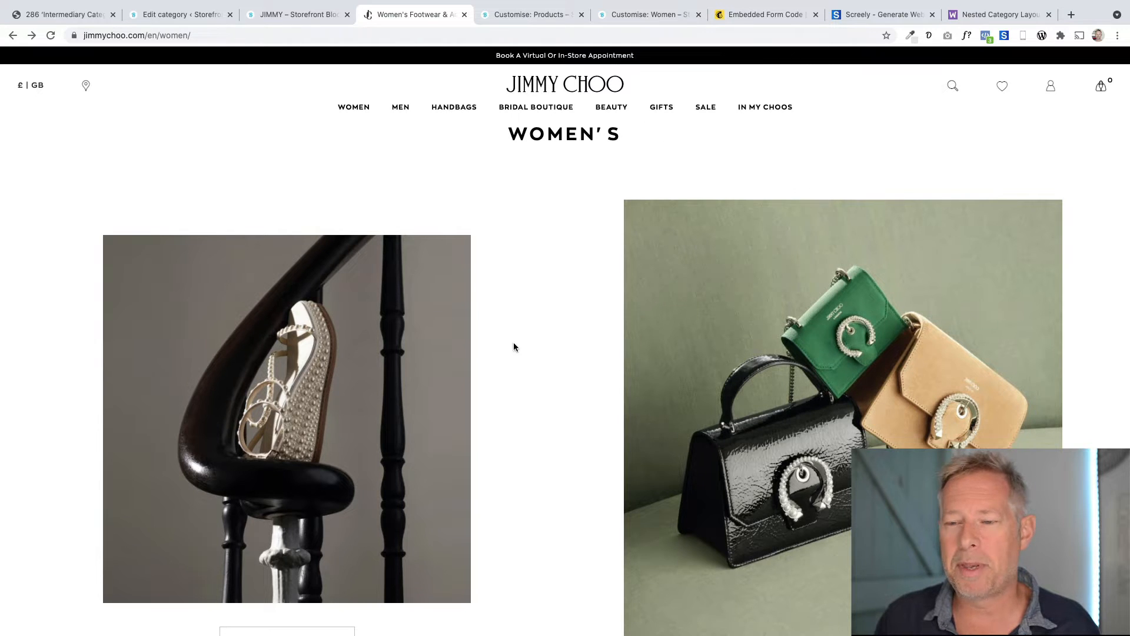
scroll(509, 341, "down", 2)
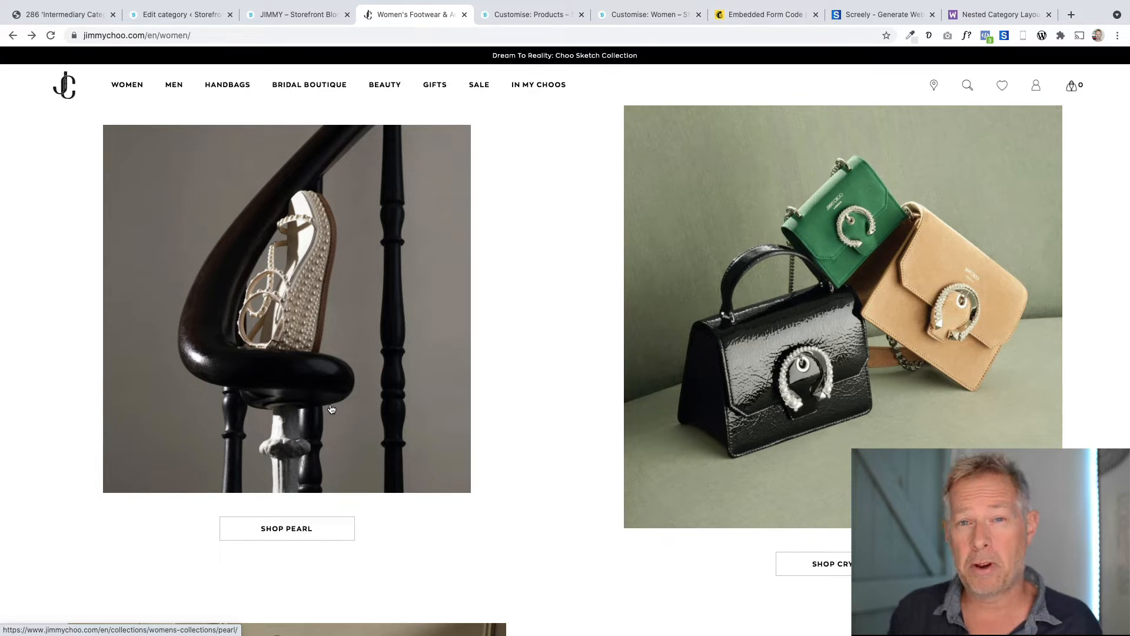
scroll(379, 491, "down", 2)
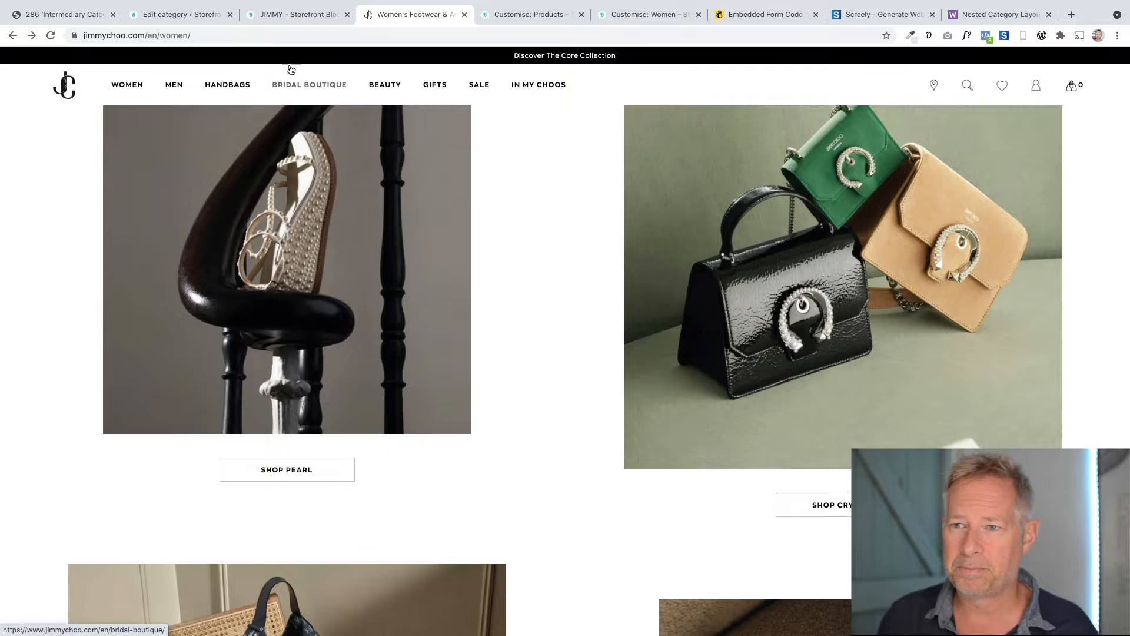
Review the Category display options in the WooCommerce Product Catalogue customiser settings, leaving the selection as it is
left_click(189, 14)
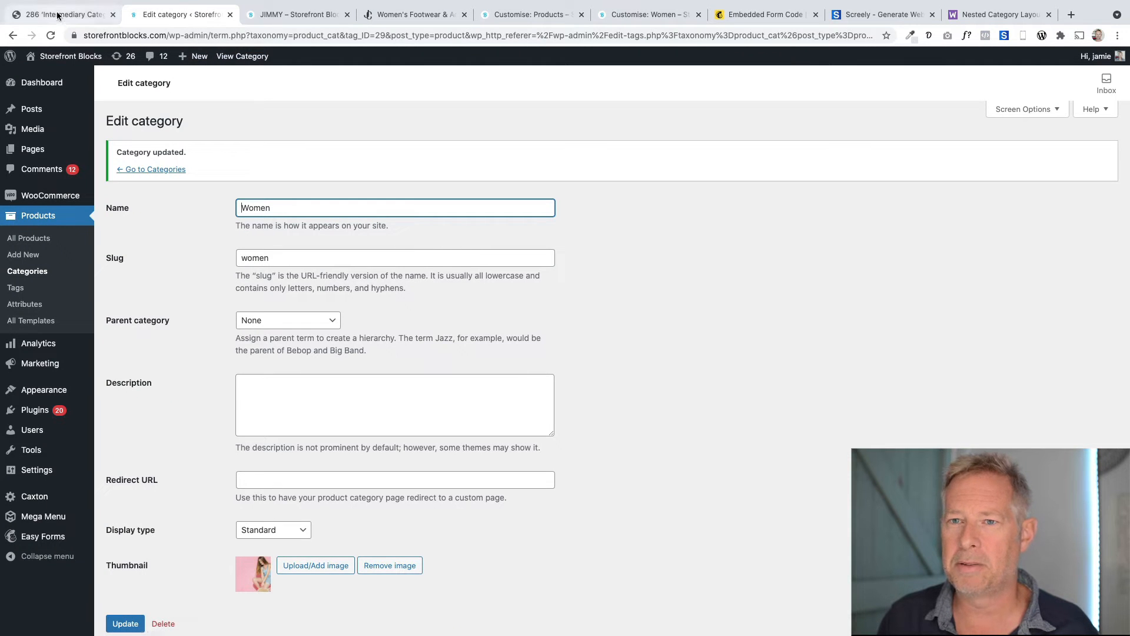
left_click(511, 19)
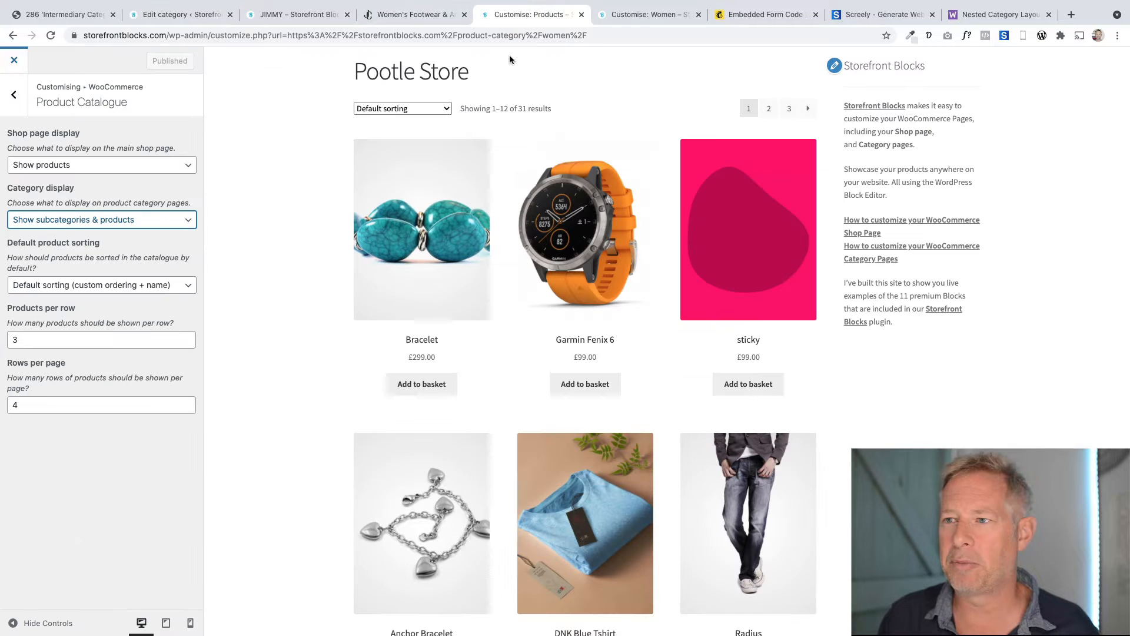
left_click(147, 221)
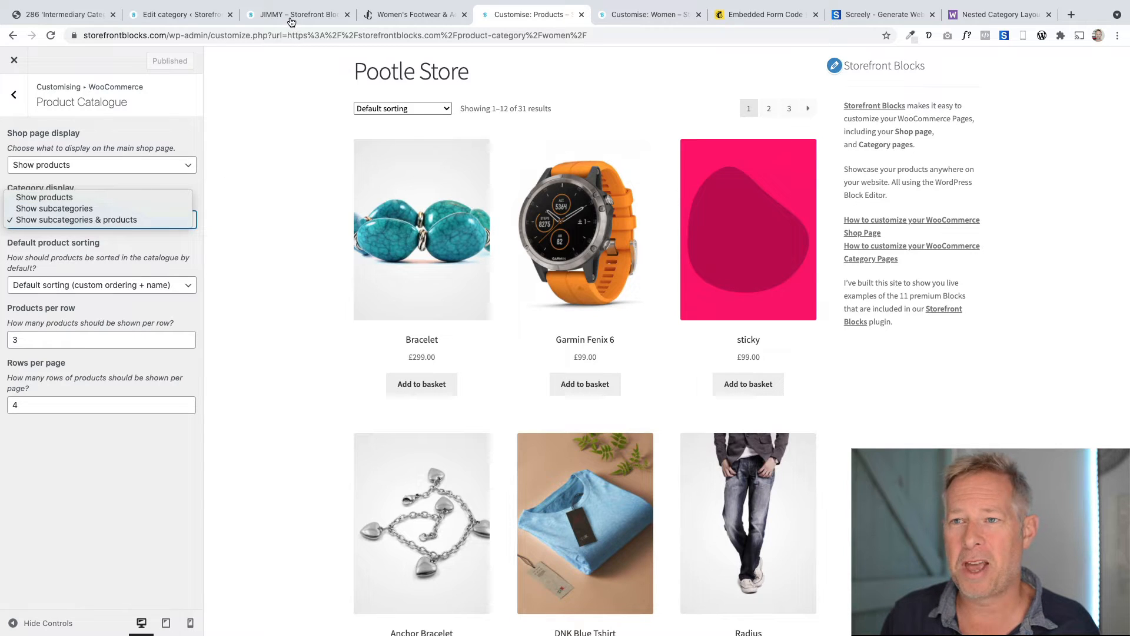
left_click(398, 15)
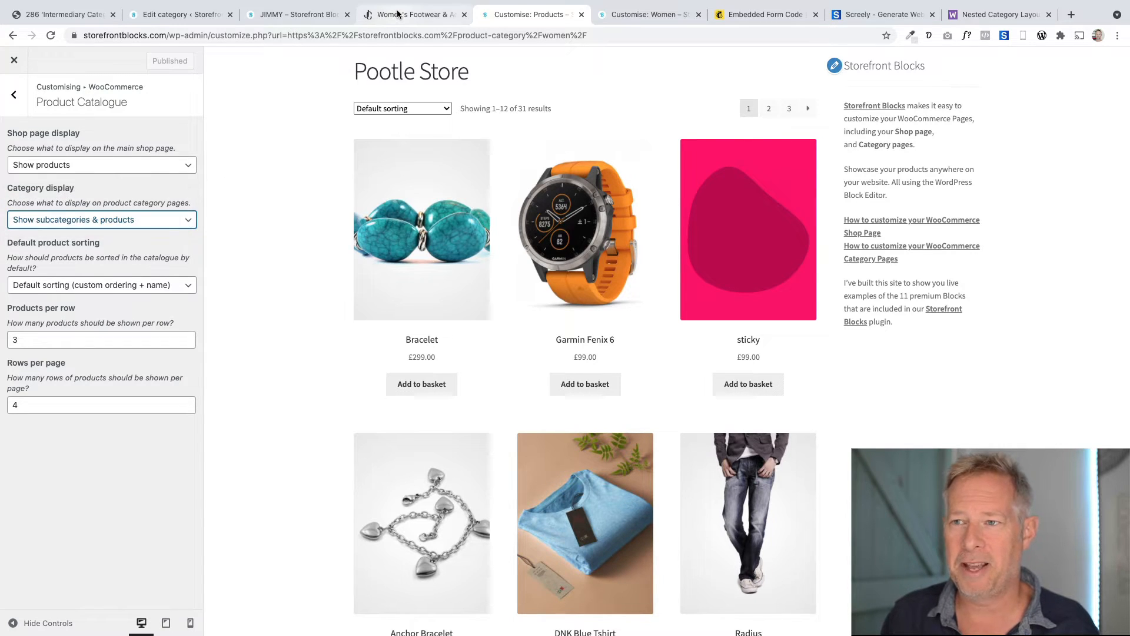
Examine the collection image layout on the Jimmy Choo Women's page, from the two-column blocks through the three-column row to New Arrivals
left_click(399, 14)
scroll(447, 489, "down", 4)
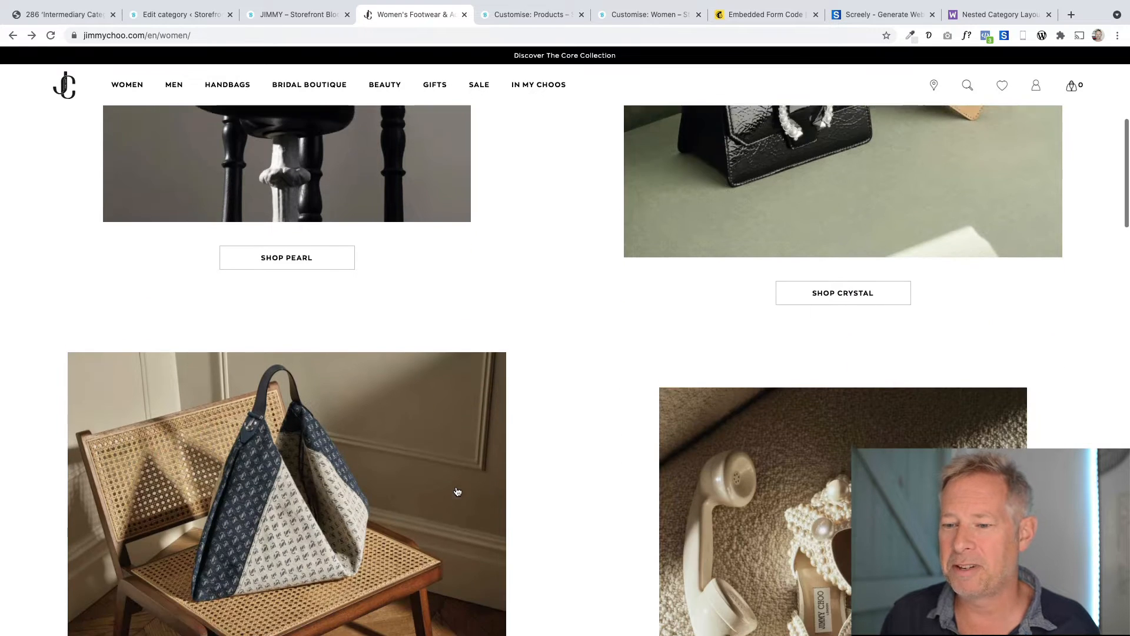
scroll(457, 491, "down", 4)
scroll(412, 412, "down", 4)
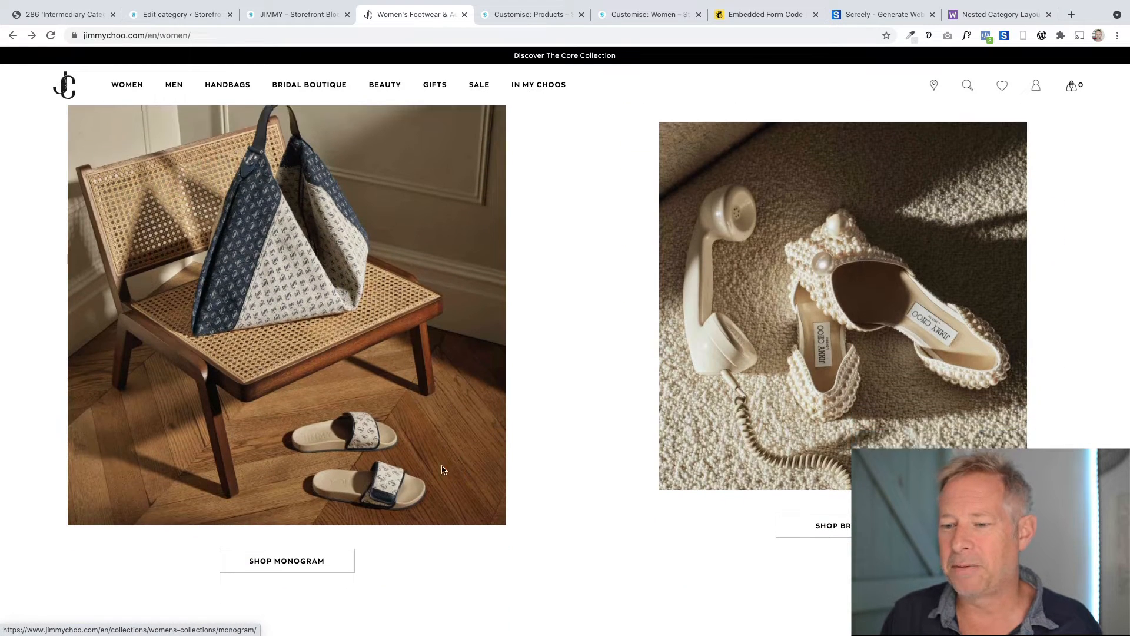
scroll(442, 472, "down", 4)
scroll(316, 454, "down", 3)
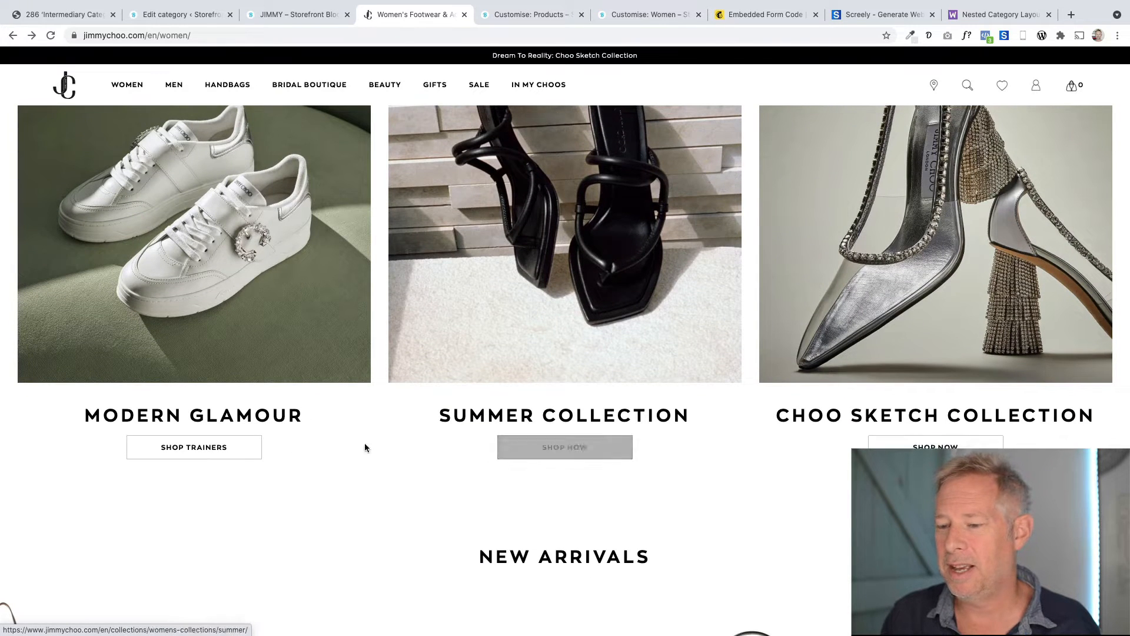
scroll(765, 365, "up", 1)
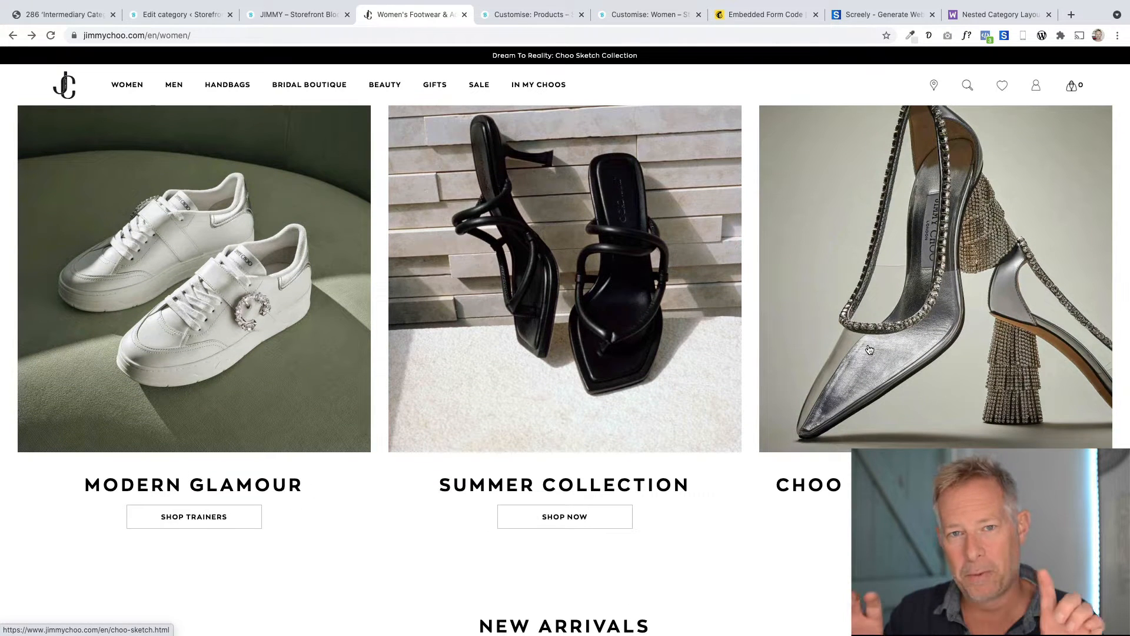
scroll(715, 457, "down", 5)
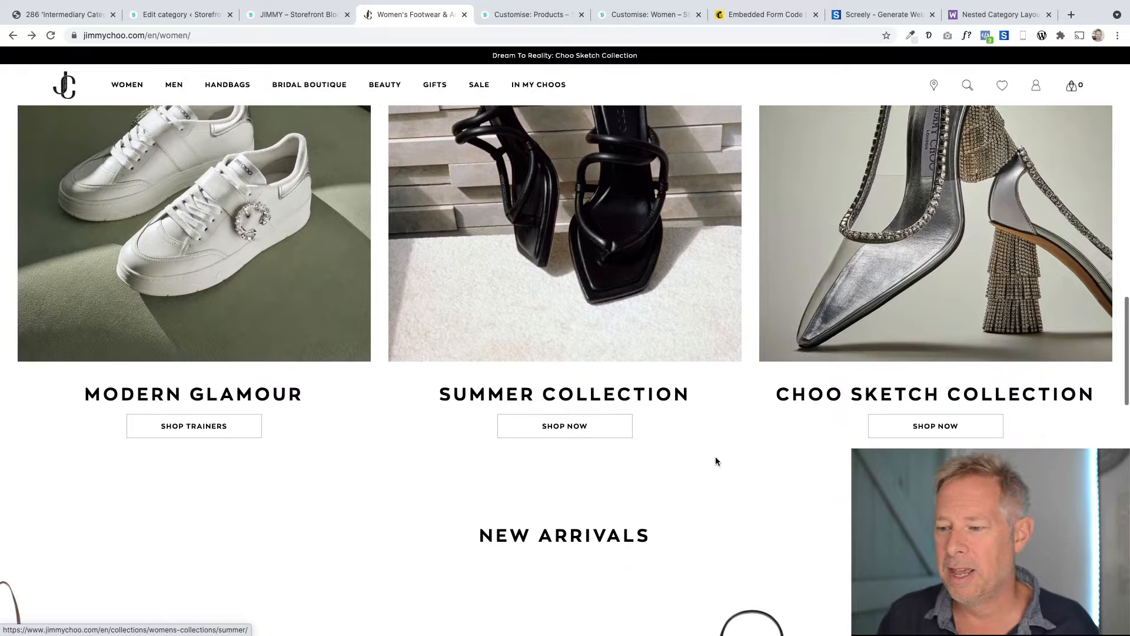
scroll(866, 366, "down", 2)
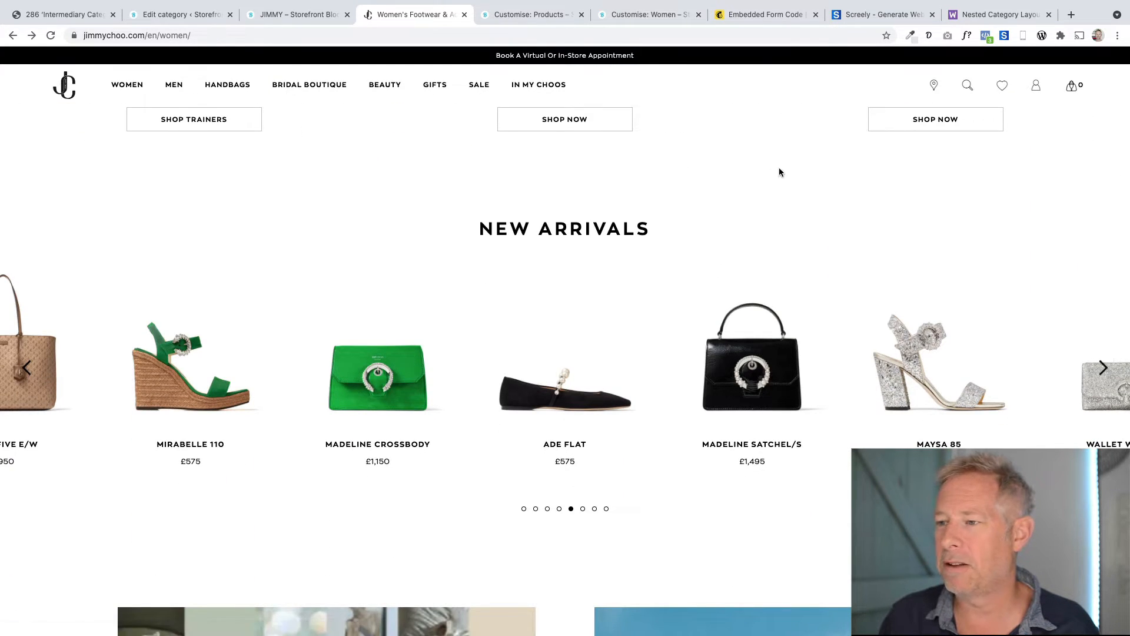
Advance through the products in the New Arrivals carousel on the Jimmy Choo Women's page
left_click(1105, 369)
left_click(1104, 369)
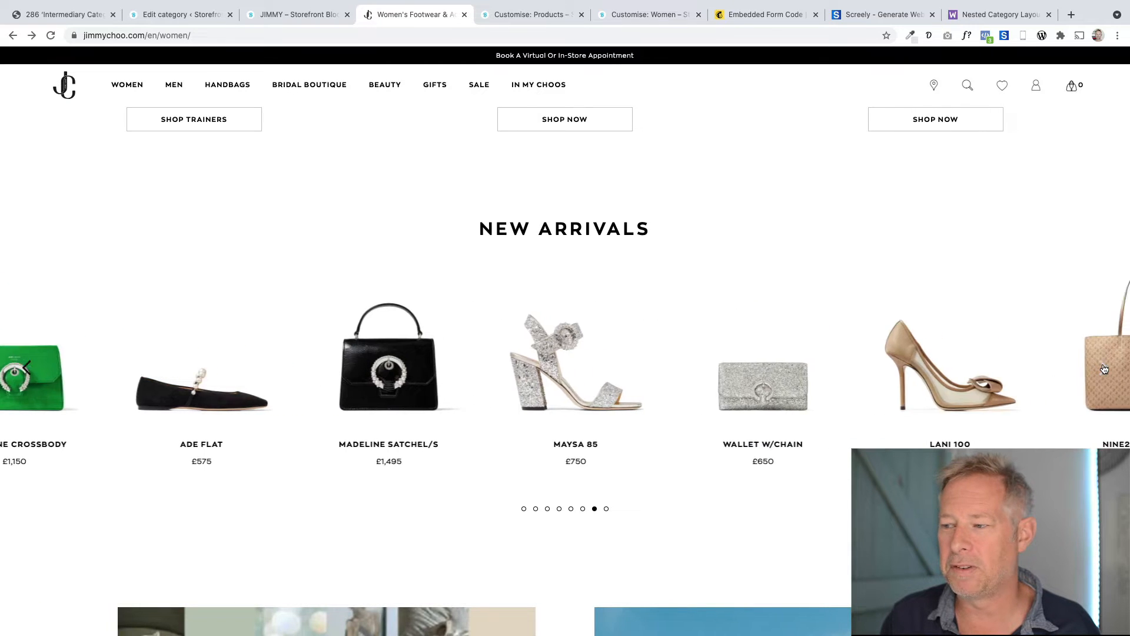
left_click(1104, 369)
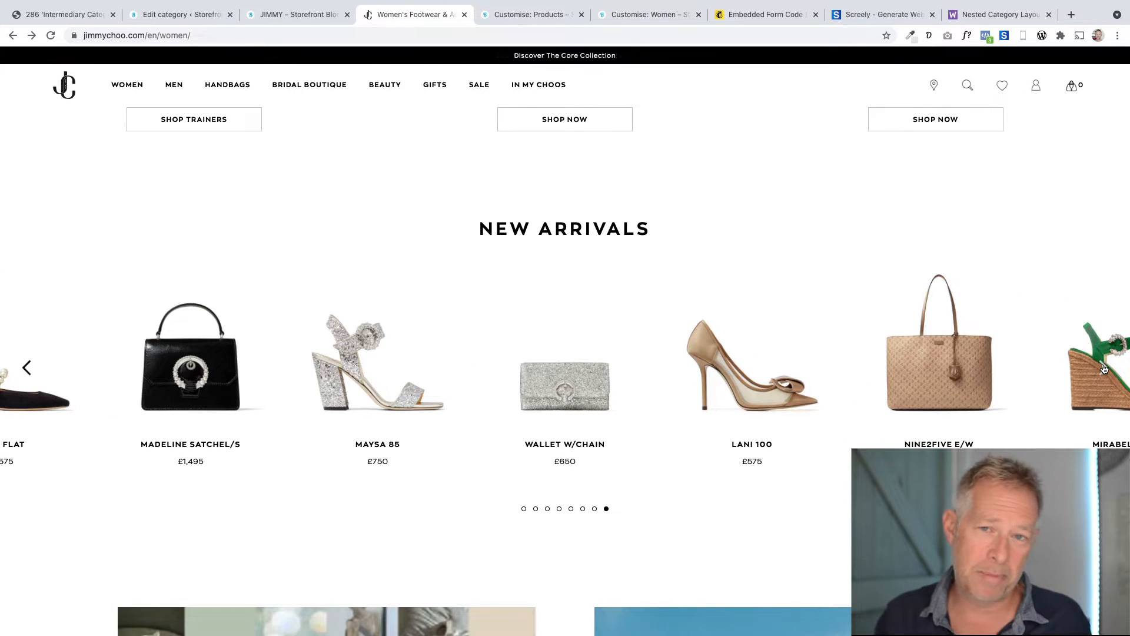
left_click(1104, 369)
left_click(1104, 369)
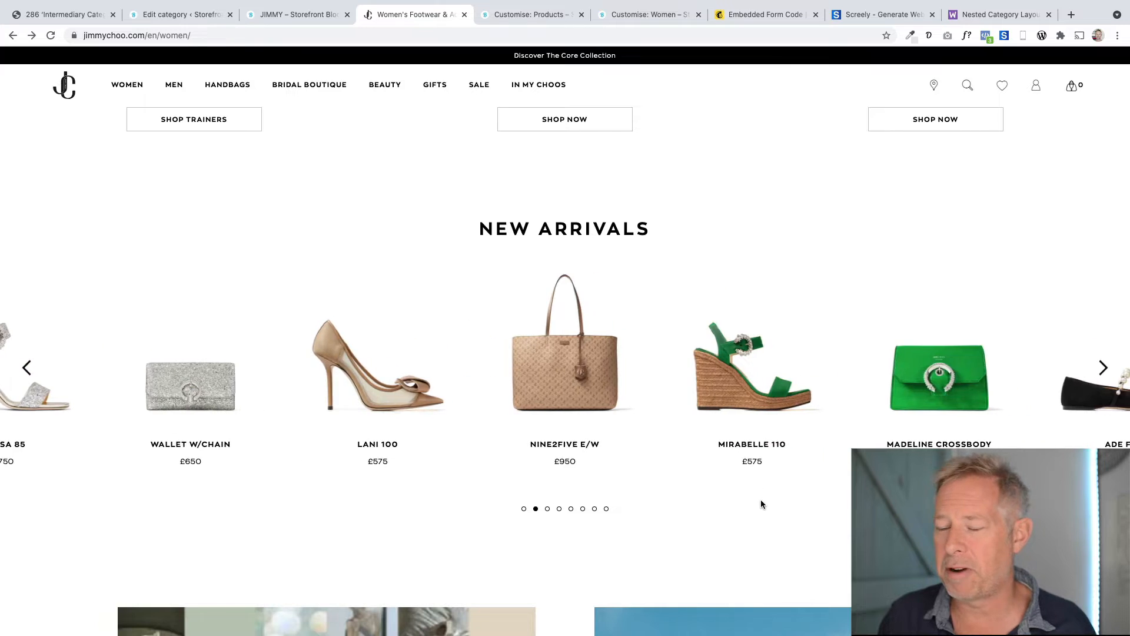
Inspect the Core Collection and Book an Appointment blocks below the New Arrivals carousel
scroll(761, 499, "down", 3)
scroll(763, 505, "down", 3)
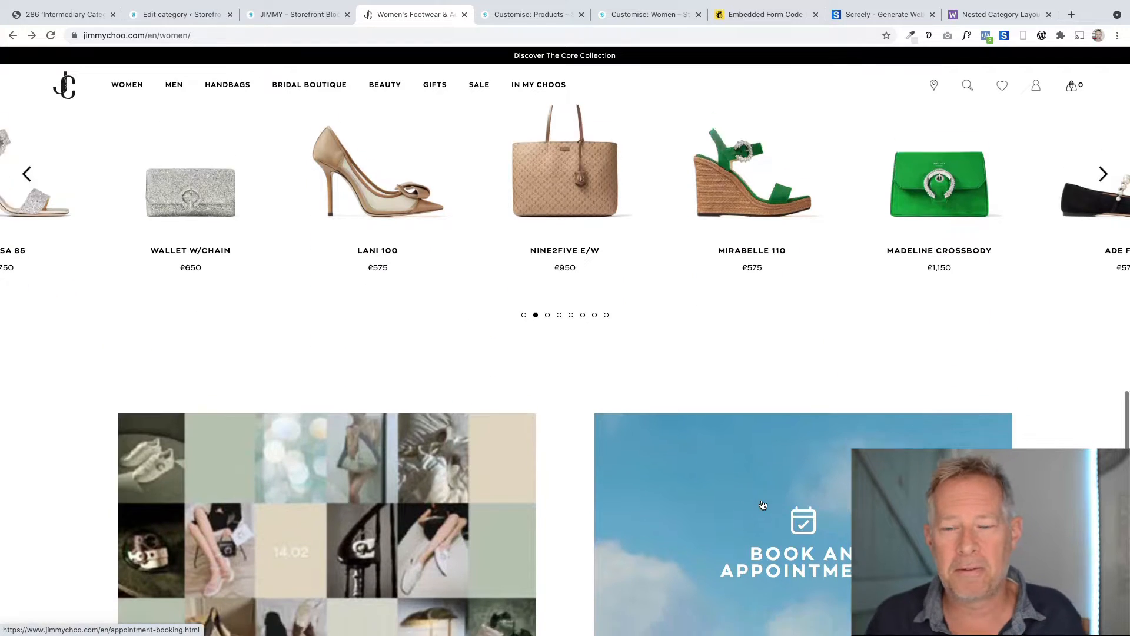
scroll(761, 500, "down", 3)
scroll(761, 502, "up", 1)
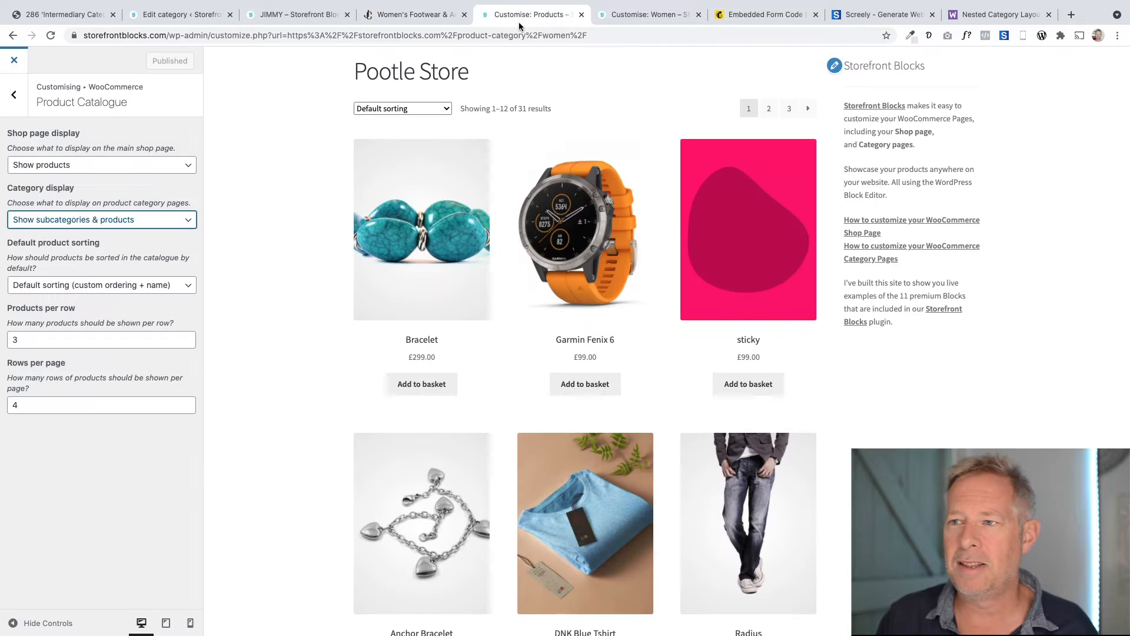
Check the Product Catalogue customiser and the JIMMY page briefly, then view the email sign-up section on the Jimmy Choo Women's page
left_click(535, 14)
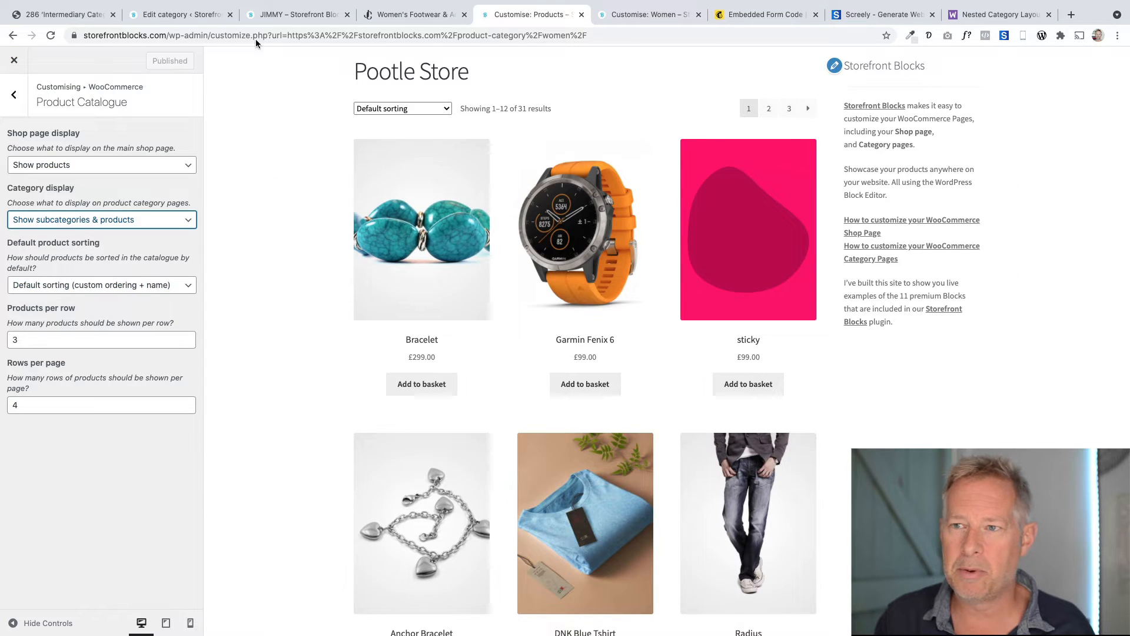
left_click(298, 18)
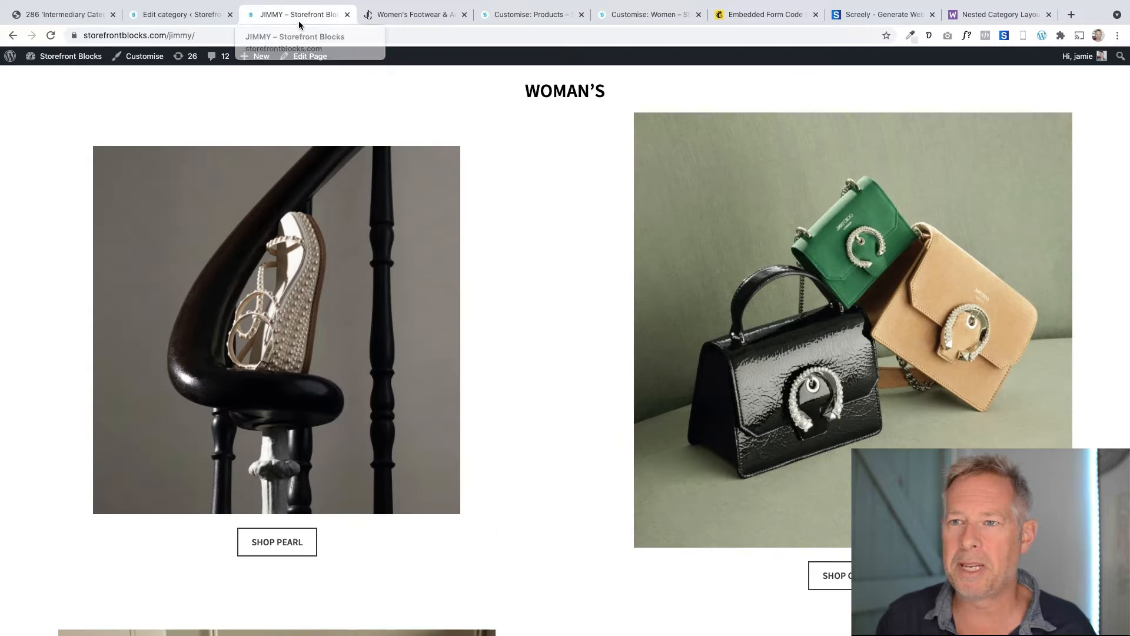
left_click(429, 17)
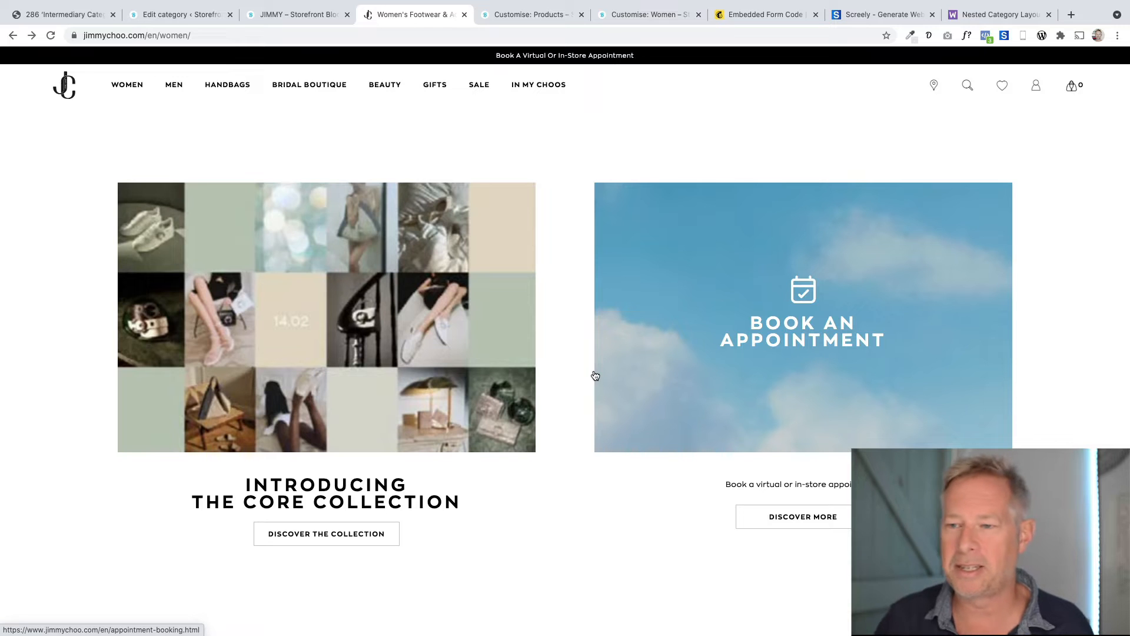
scroll(543, 488, "down", 5)
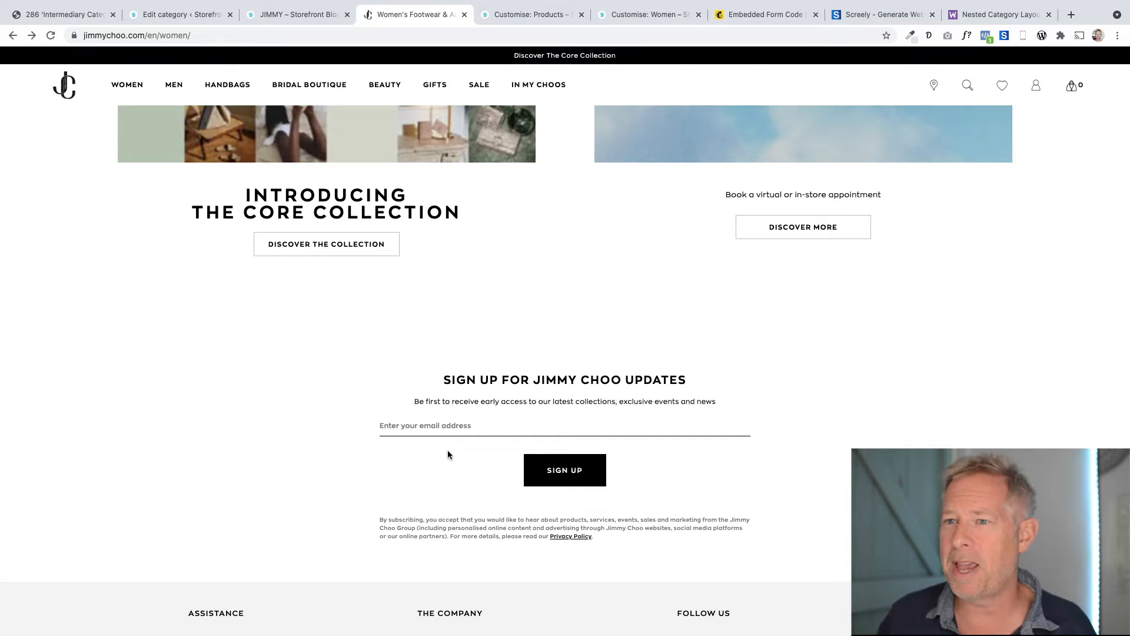
Review the recreated JIMMY page on Storefront Blocks, from the Woman's heading through the collection images to New Arrivals
left_click(280, 17)
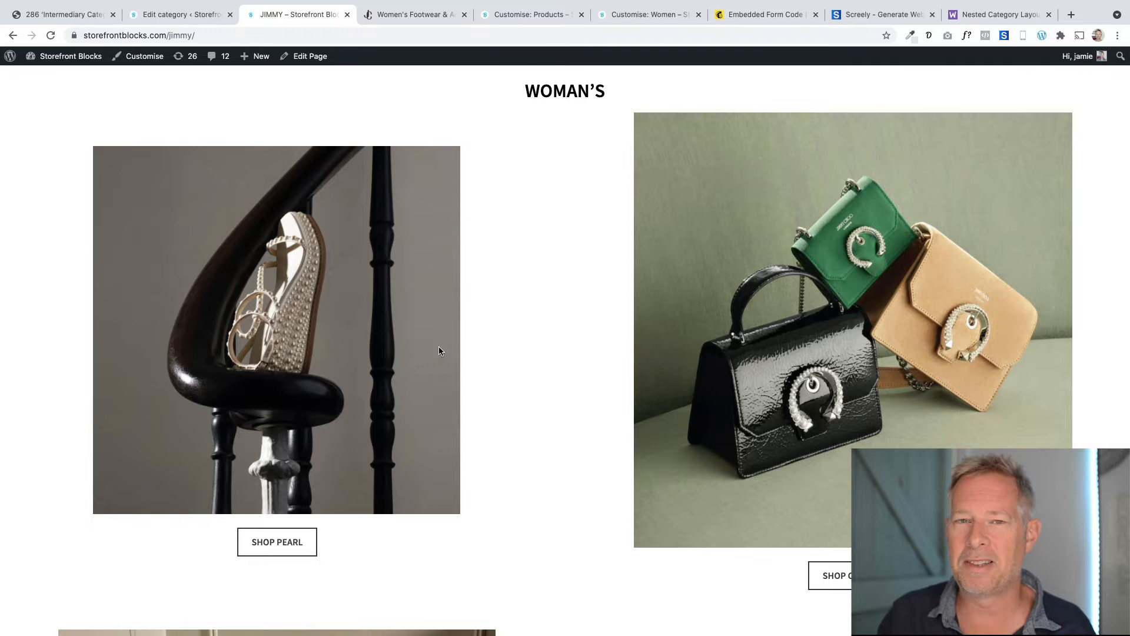
scroll(439, 346, "down", 6)
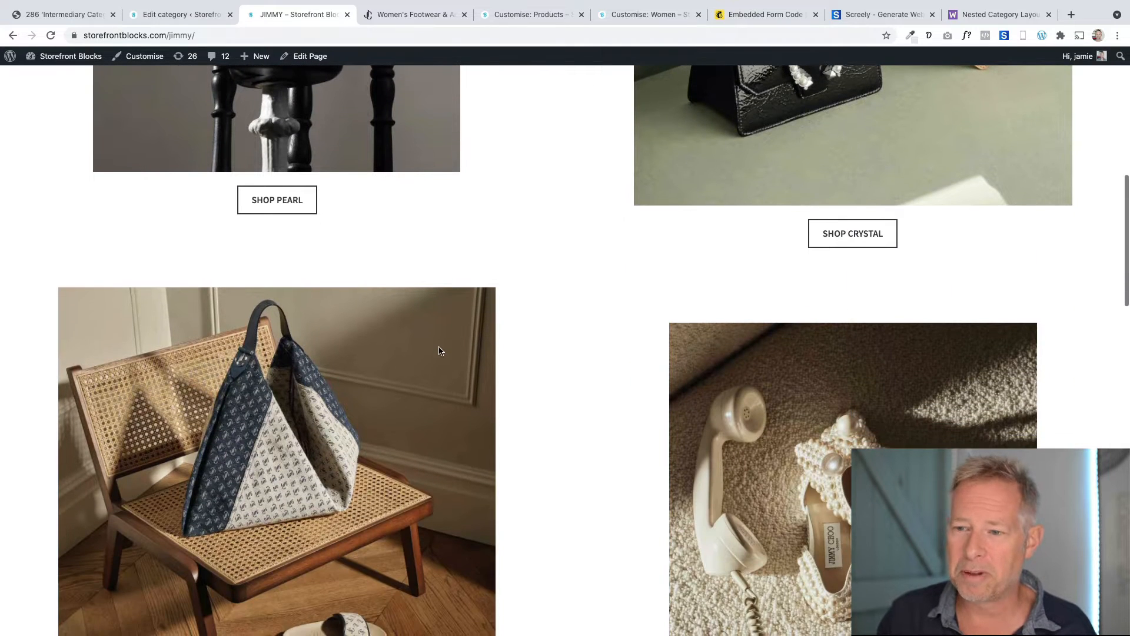
scroll(440, 351, "down", 10)
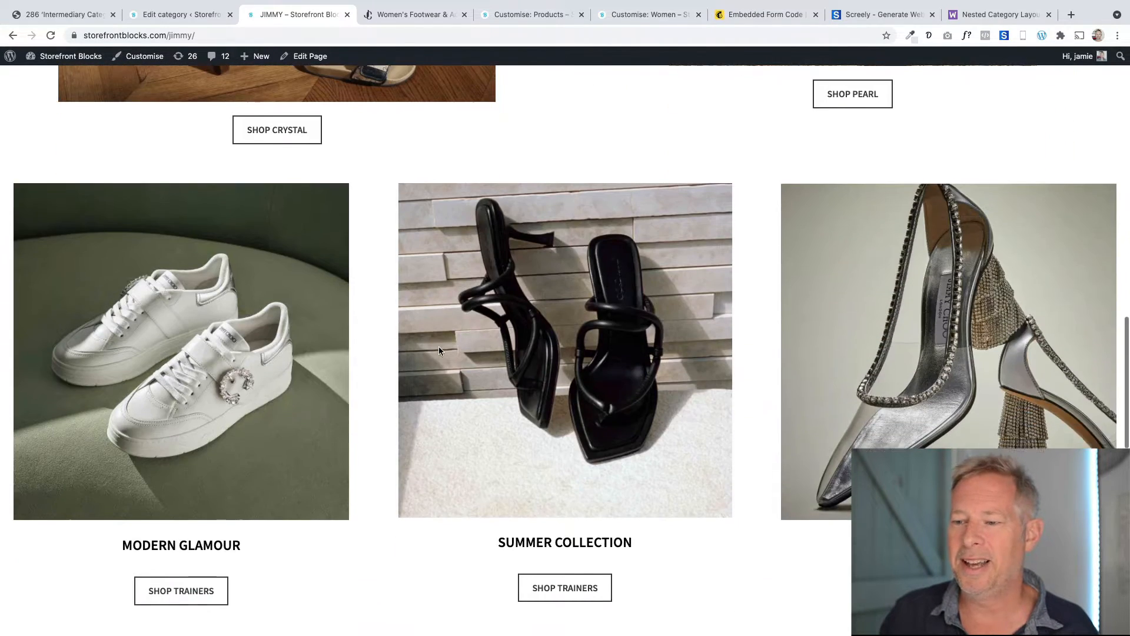
scroll(439, 350, "down", 7)
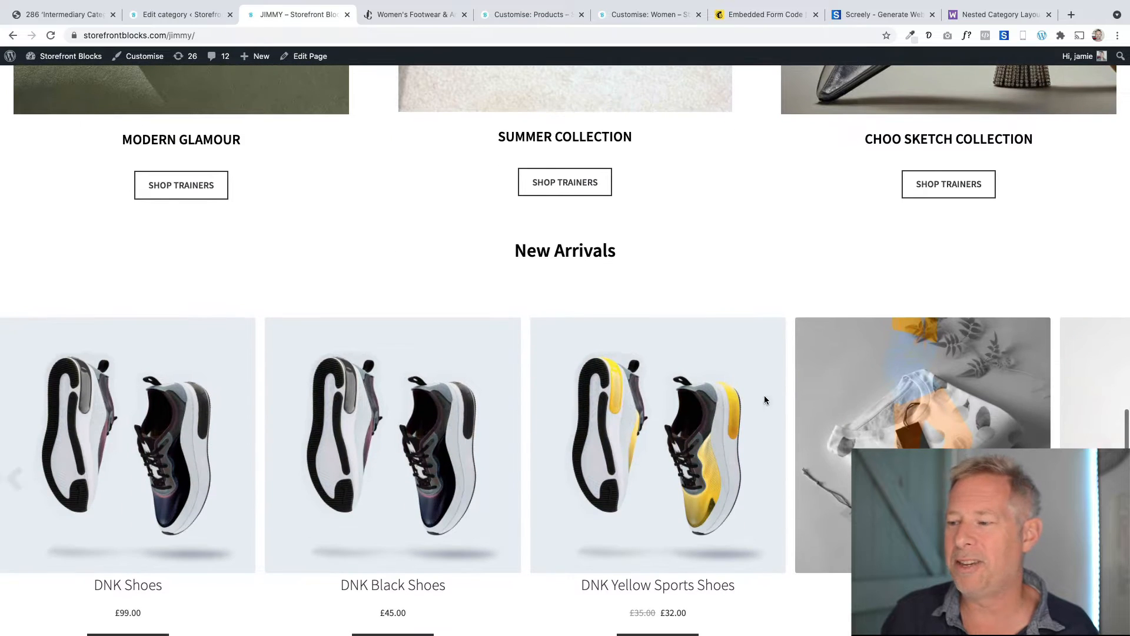
Advance the JIMMY page's New Arrivals carousel, view the newsletter sign-up form, and return to the Woman's heading
left_click(1116, 479)
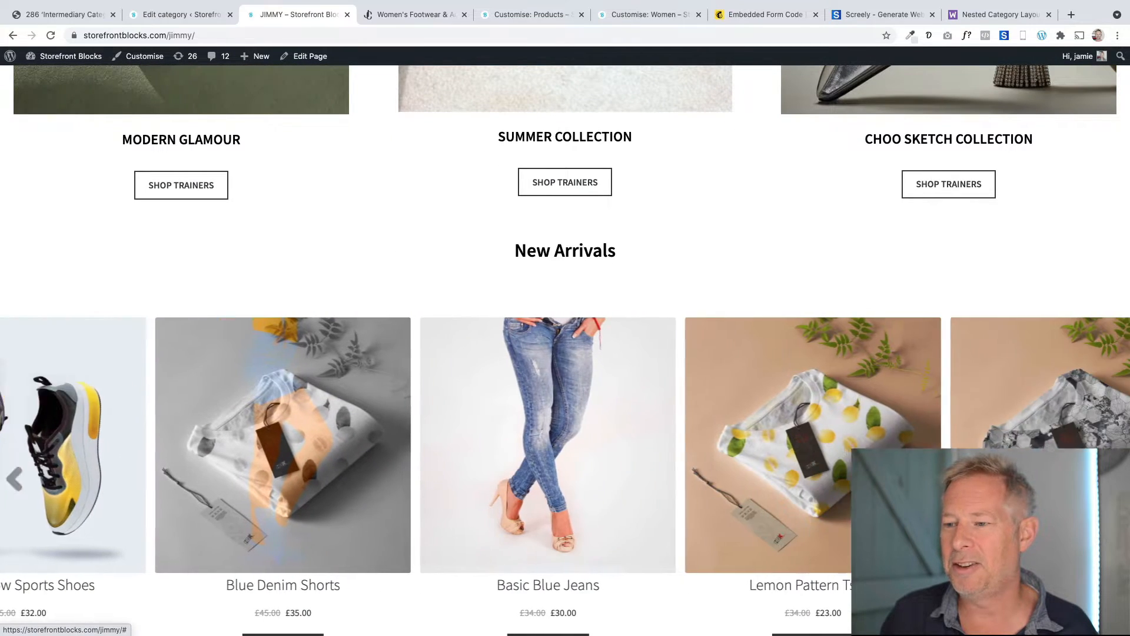
scroll(789, 441, "down", 7)
scroll(726, 441, "up", 3)
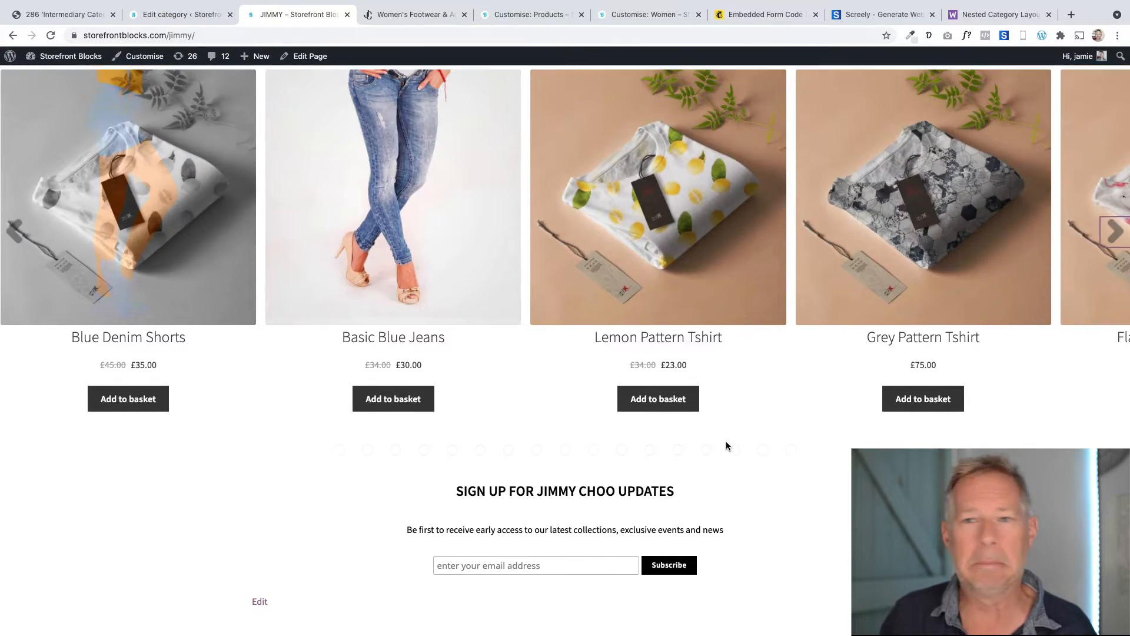
scroll(726, 441, "up", 15)
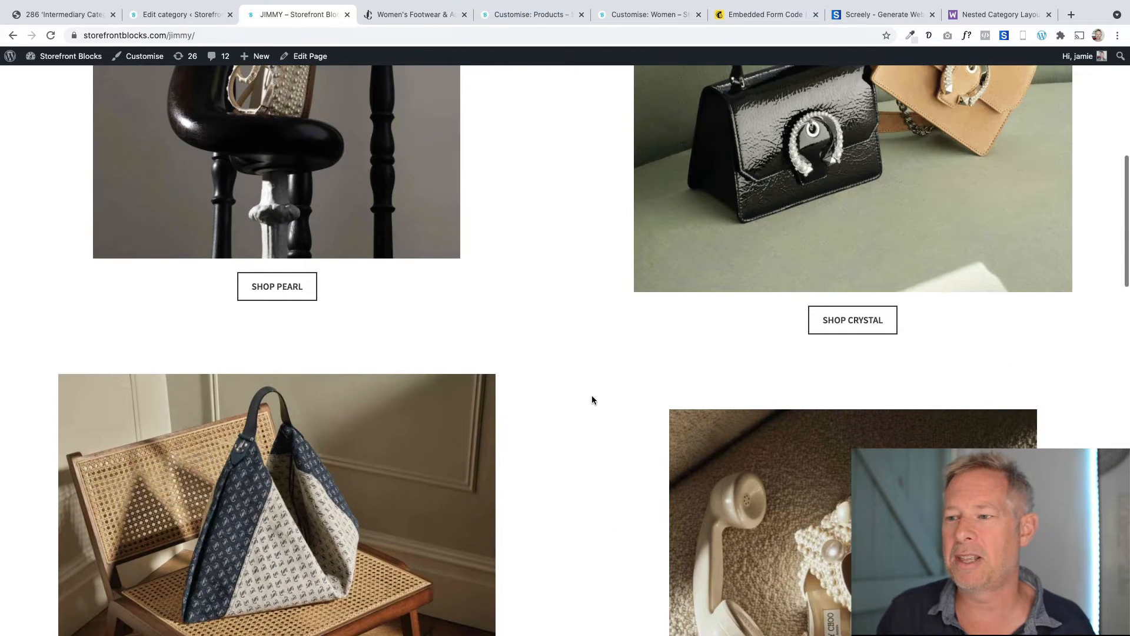
scroll(591, 400, "up", 6)
scroll(487, 273, "down", 2)
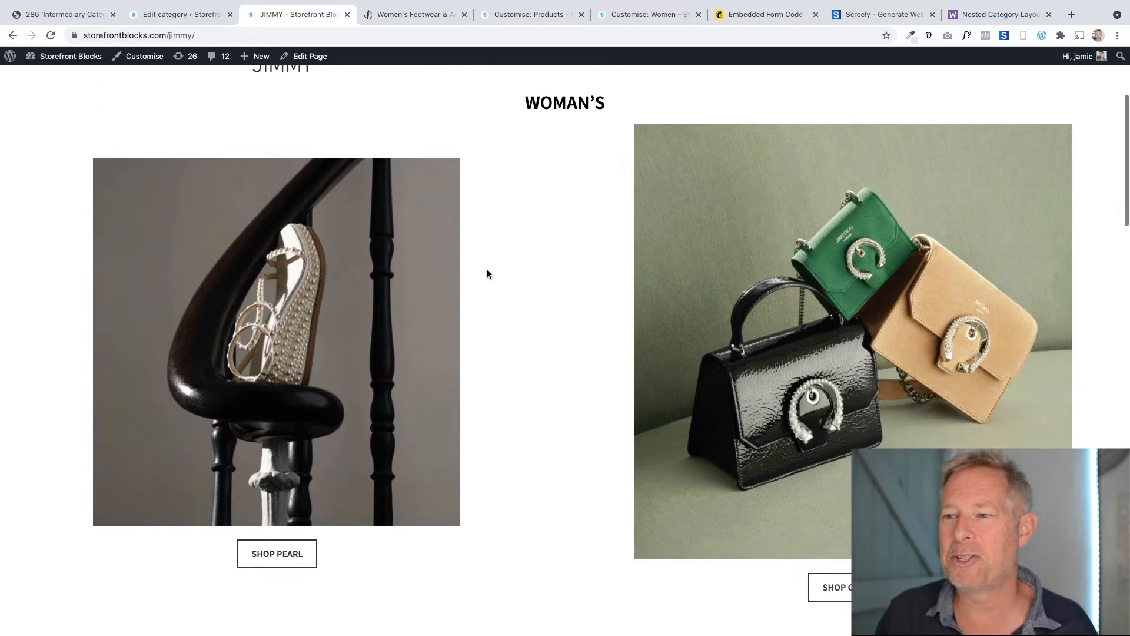
Go back to the original Jimmy Choo Women's page and review its sections up to the Pearl and Crystal images
left_click(389, 21)
scroll(299, 229, "up", 6)
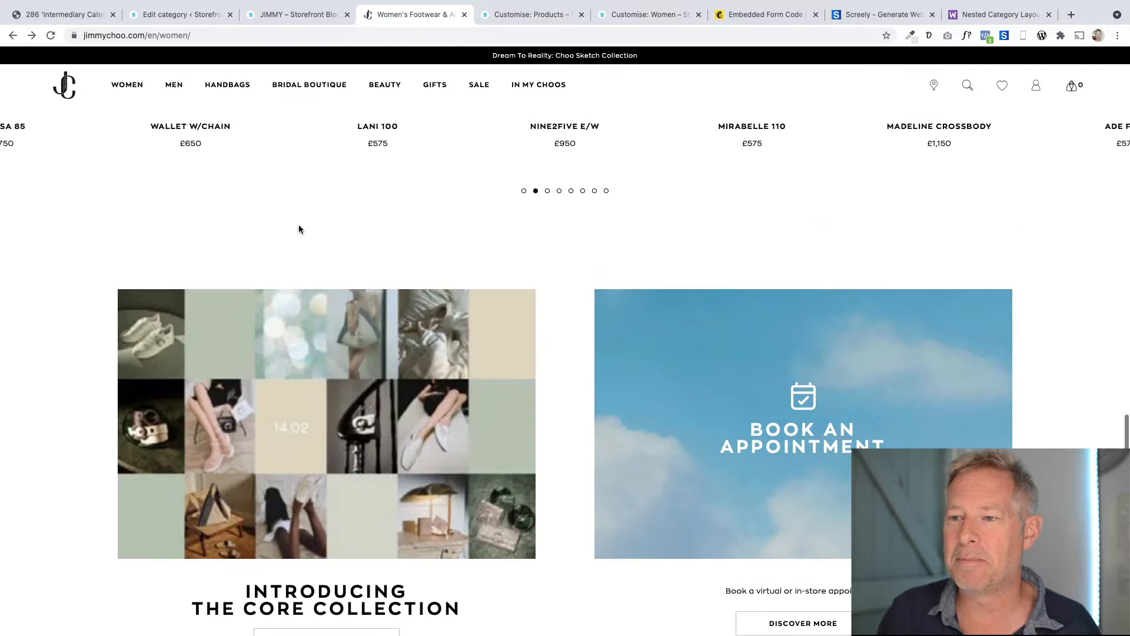
scroll(298, 228, "up", 15)
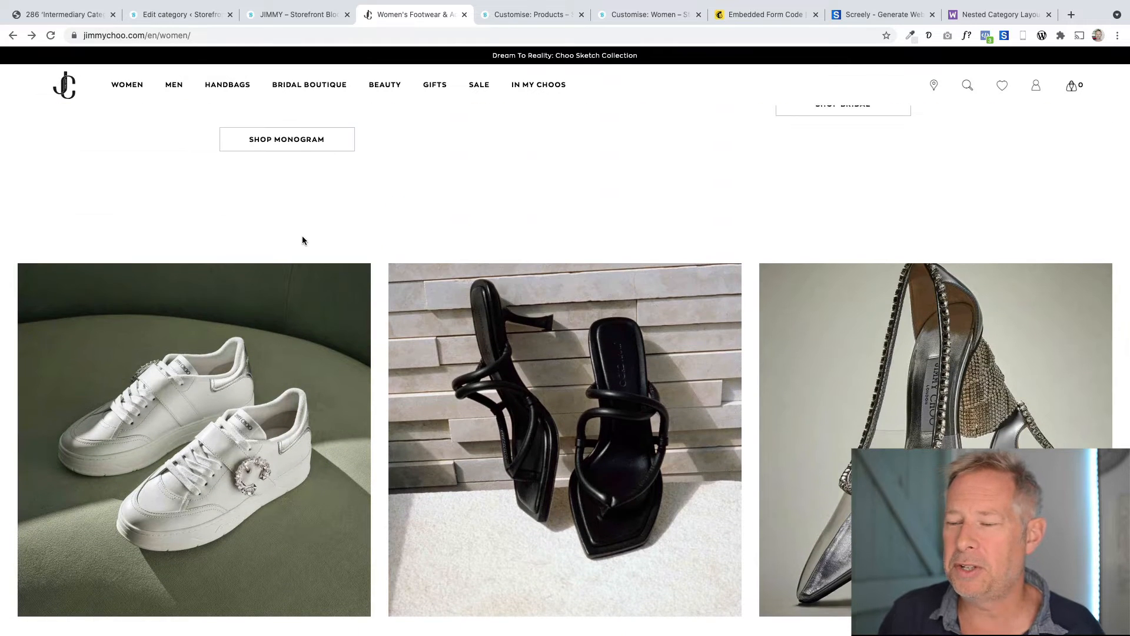
scroll(302, 241, "up", 10)
scroll(302, 240, "down", 3)
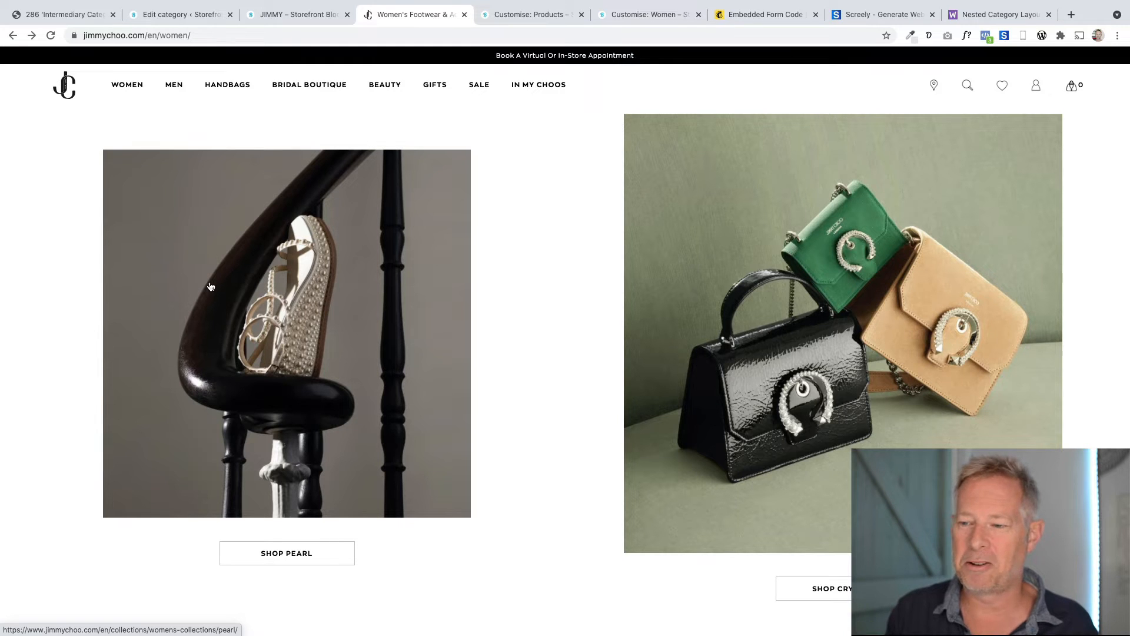
Review the rest of the Jimmy Choo Women's page, from the Monogram and Bridal images past the New Arrivals carousel
scroll(530, 389, "down", 15)
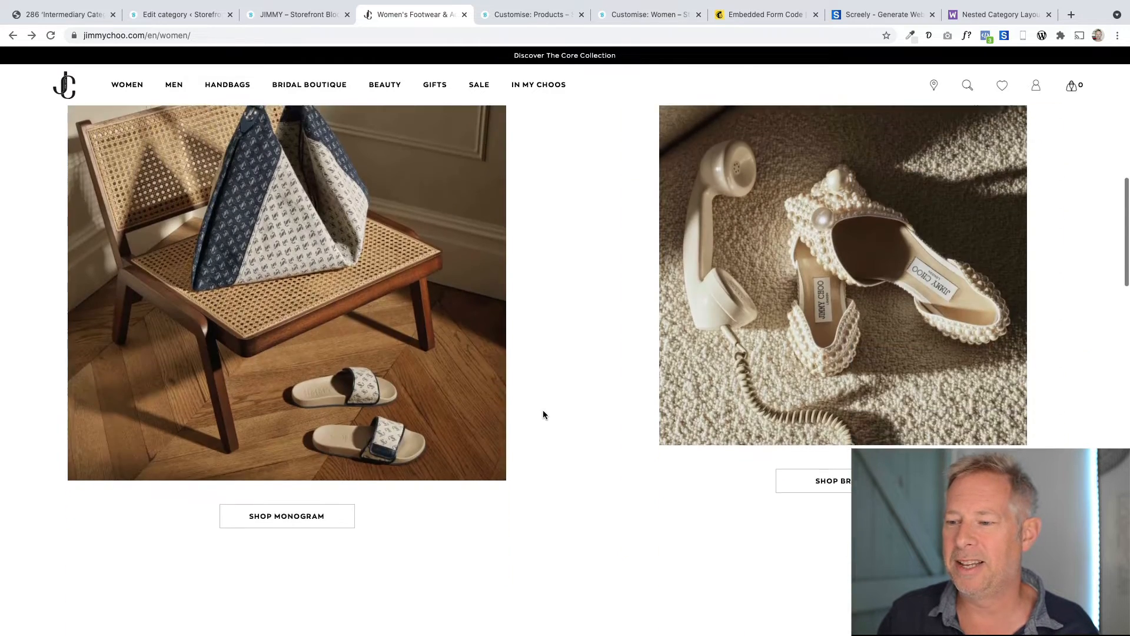
scroll(544, 423, "down", 8)
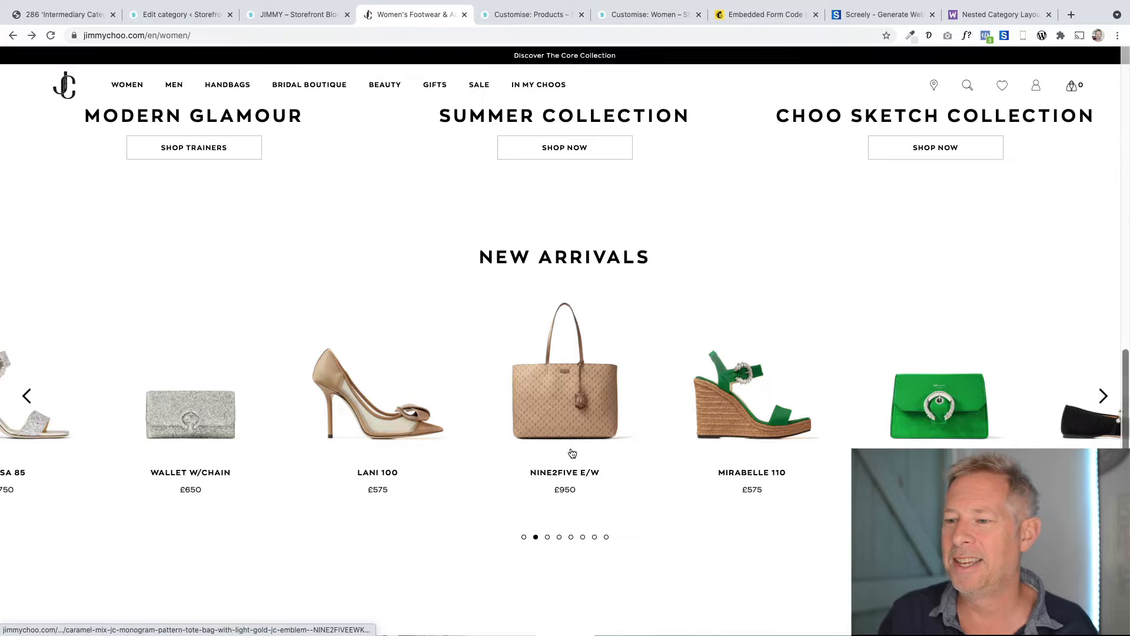
scroll(570, 452, "down", 3)
scroll(570, 452, "down", 10)
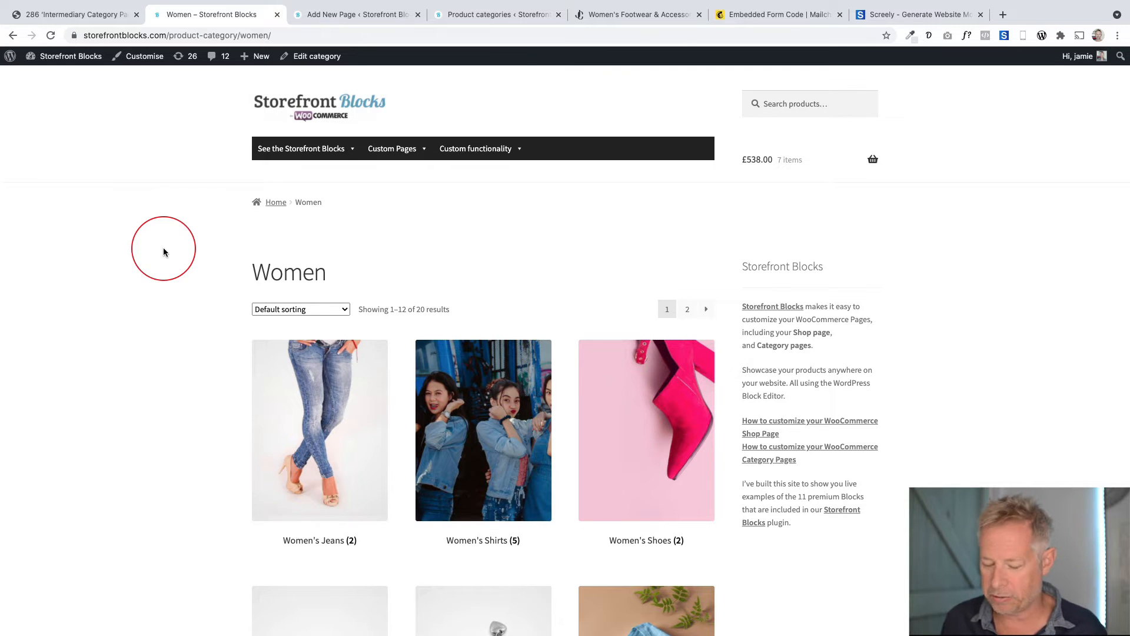
Review the default Women category page on Storefront Blocks, including its subcategories and product grid
scroll(192, 290, "down", 5)
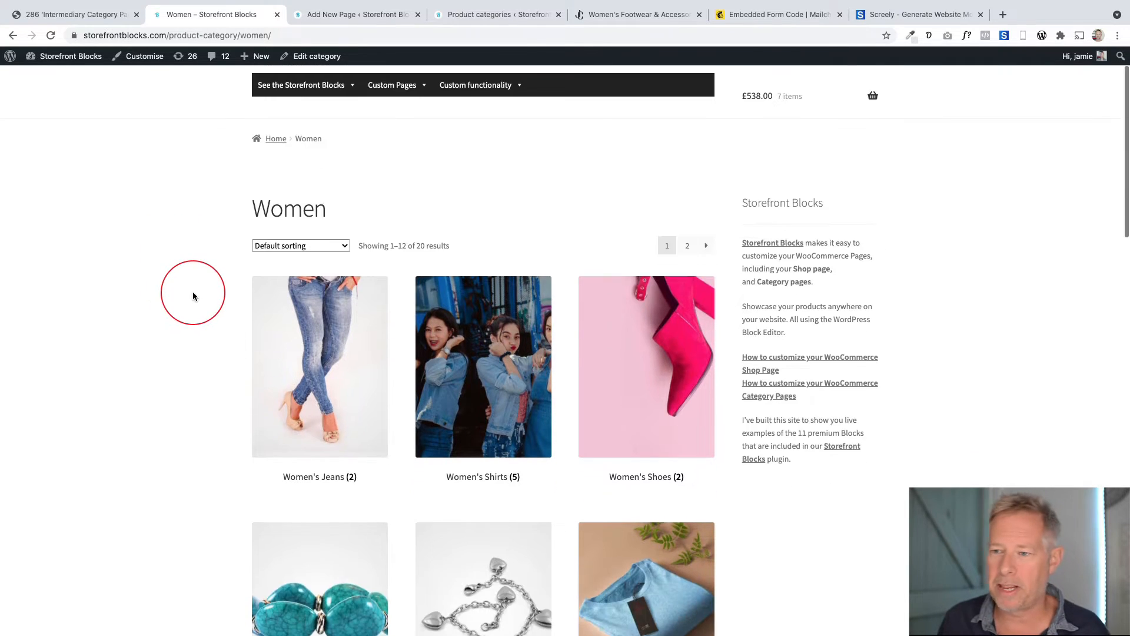
scroll(193, 295, "down", 10)
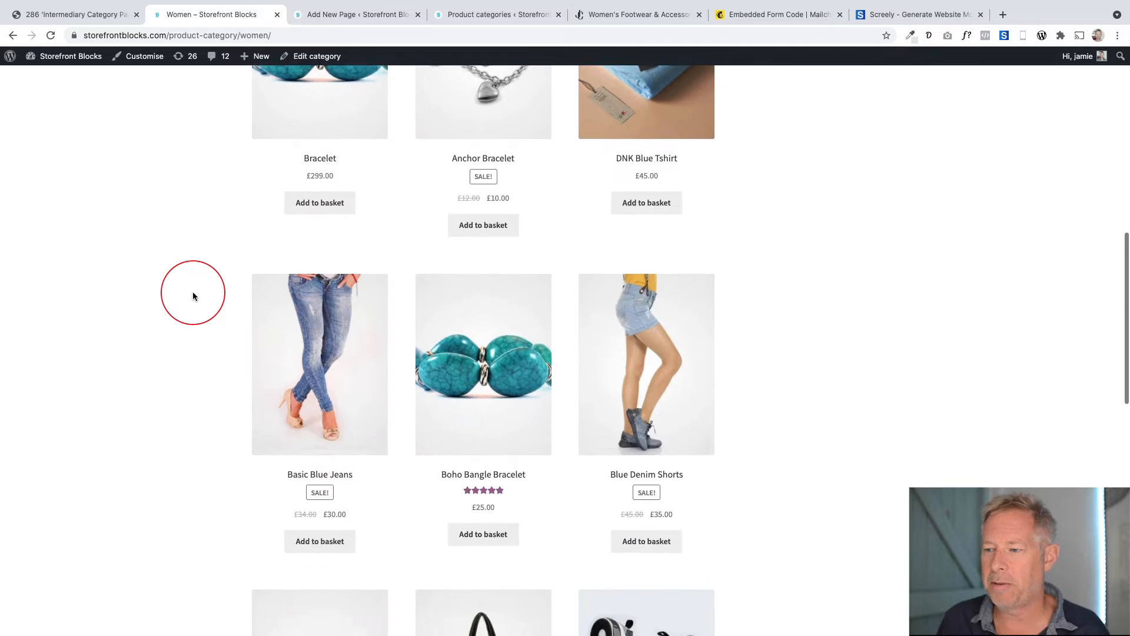
scroll(195, 294, "up", 14)
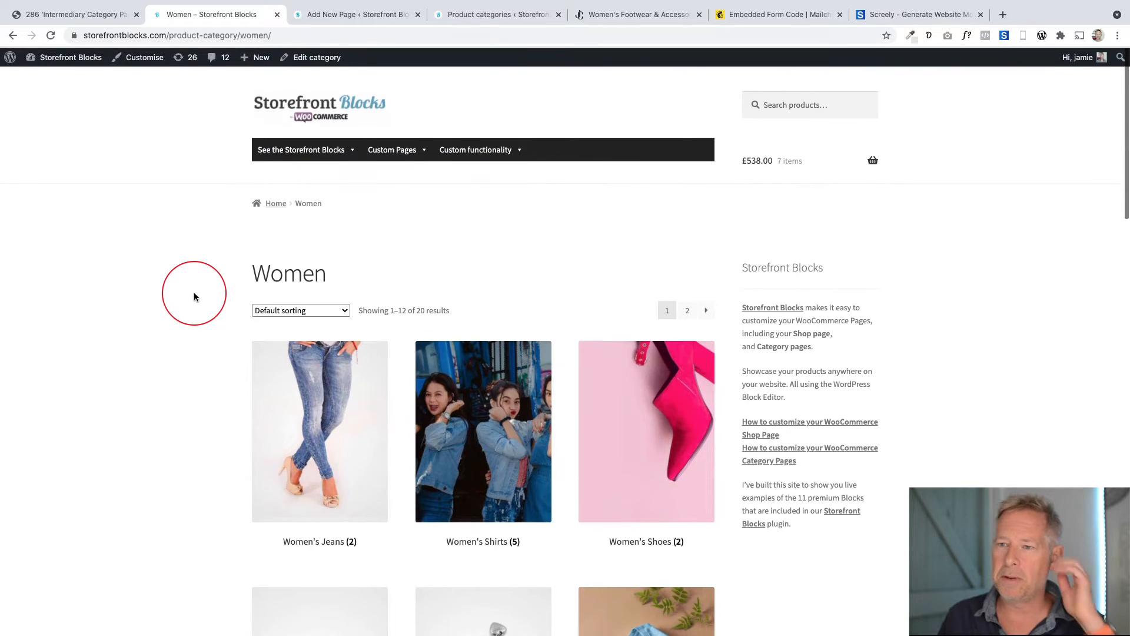
Title the new WordPress page "Choo Womans Page" and publish it
left_click(365, 16)
left_click(381, 155)
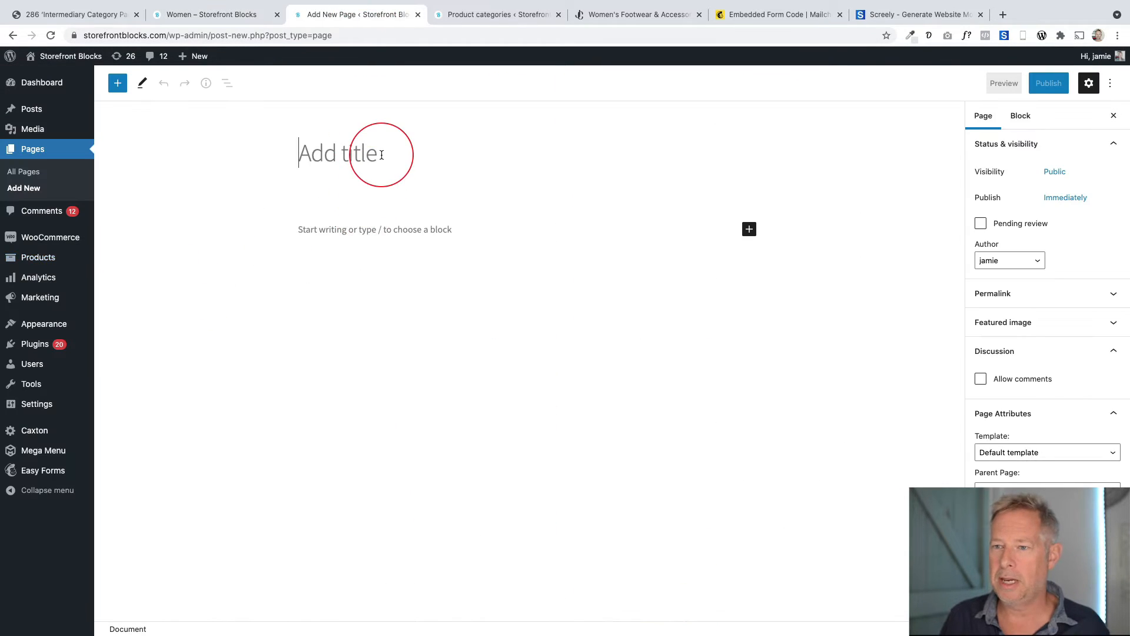
type("Choo ")
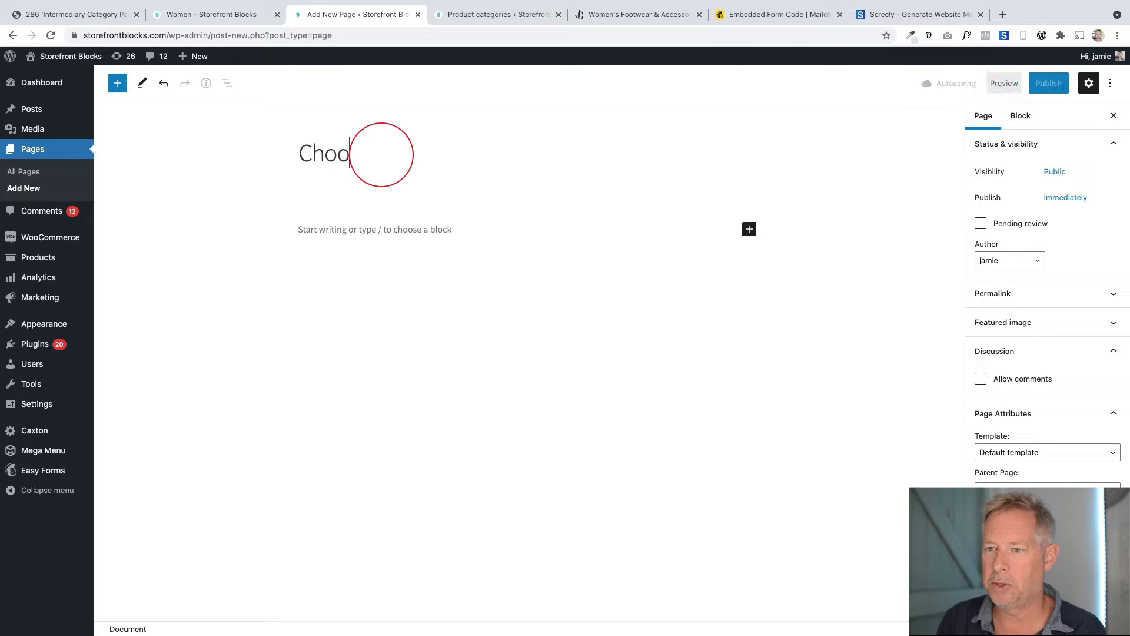
type("Womans Page")
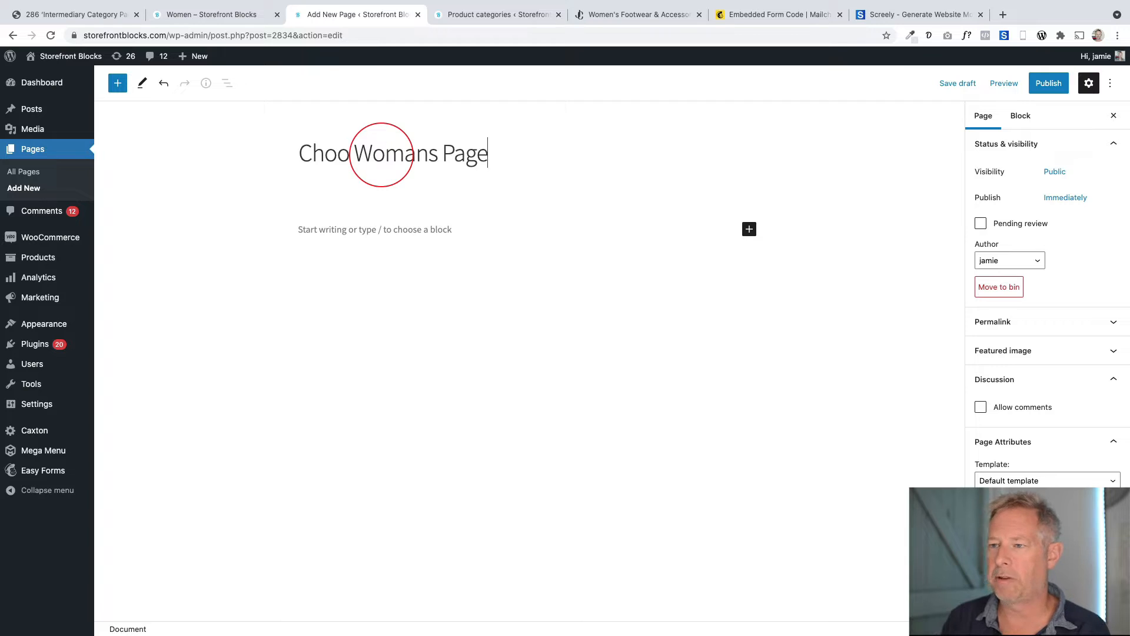
left_click(1049, 83)
left_click(1013, 83)
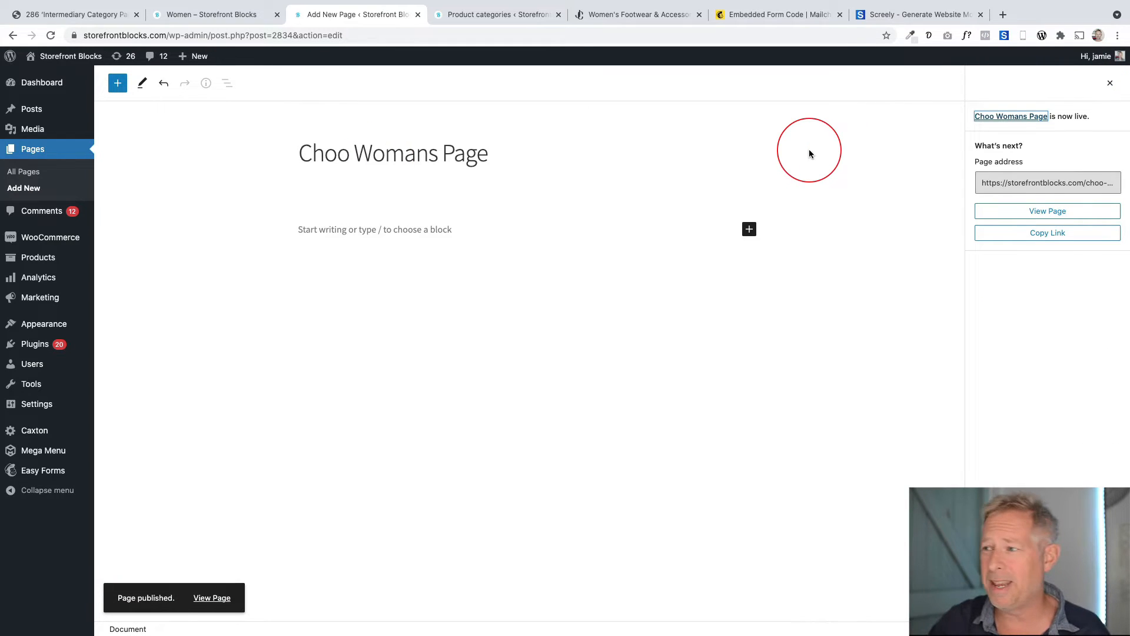
left_click(1110, 83)
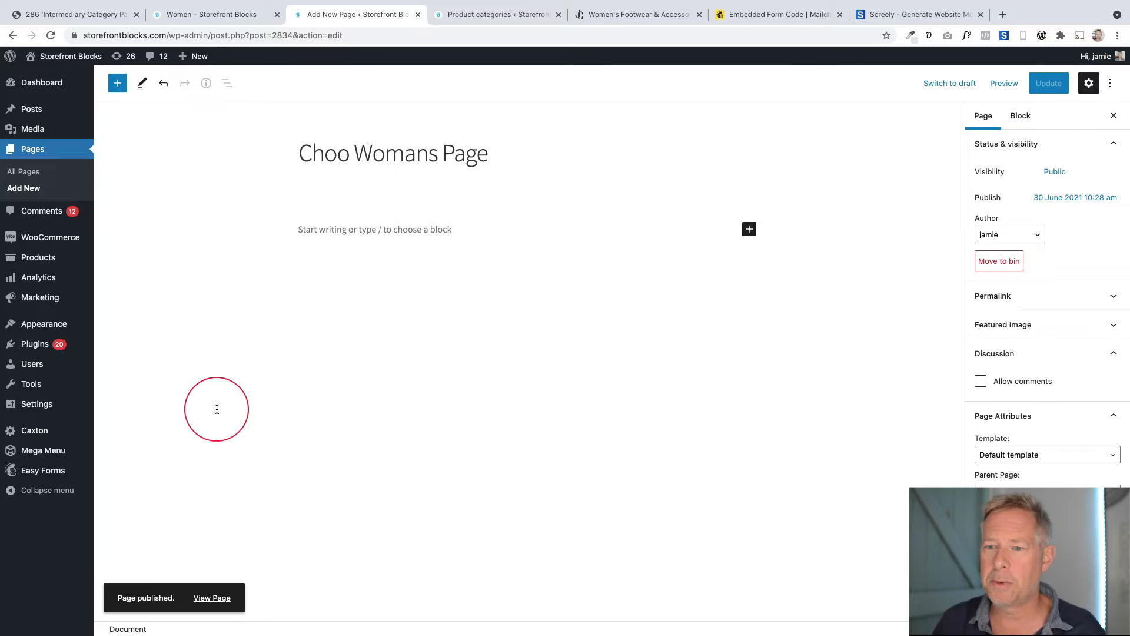
View the published Choo Womans Page on the site and copy its web address
left_click(211, 598)
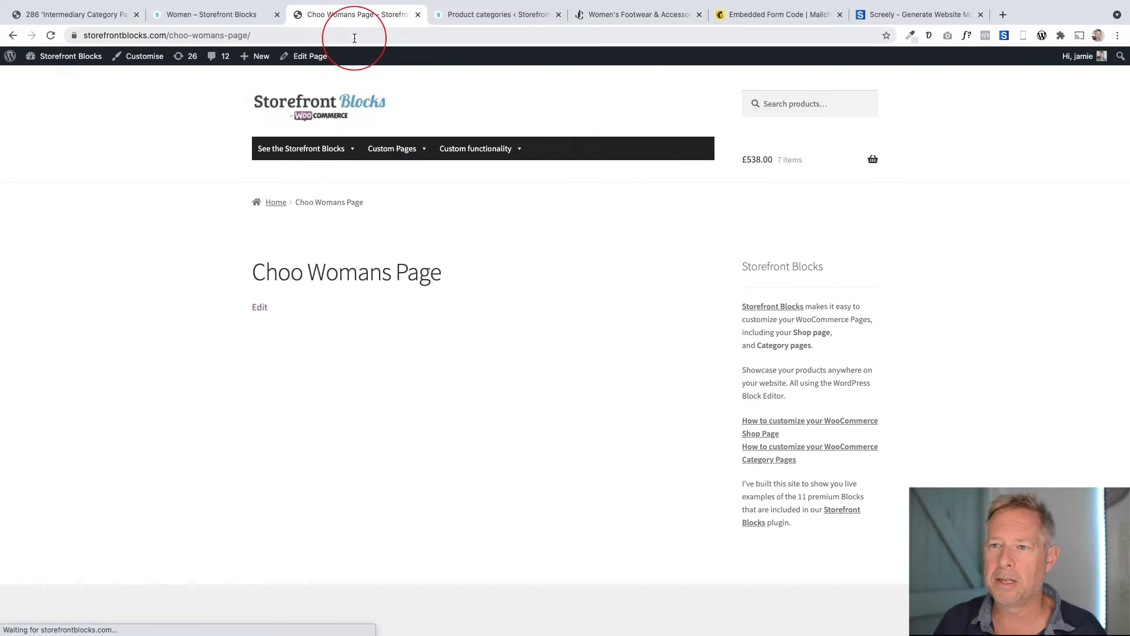
left_click(355, 38)
key("ctrl+c")
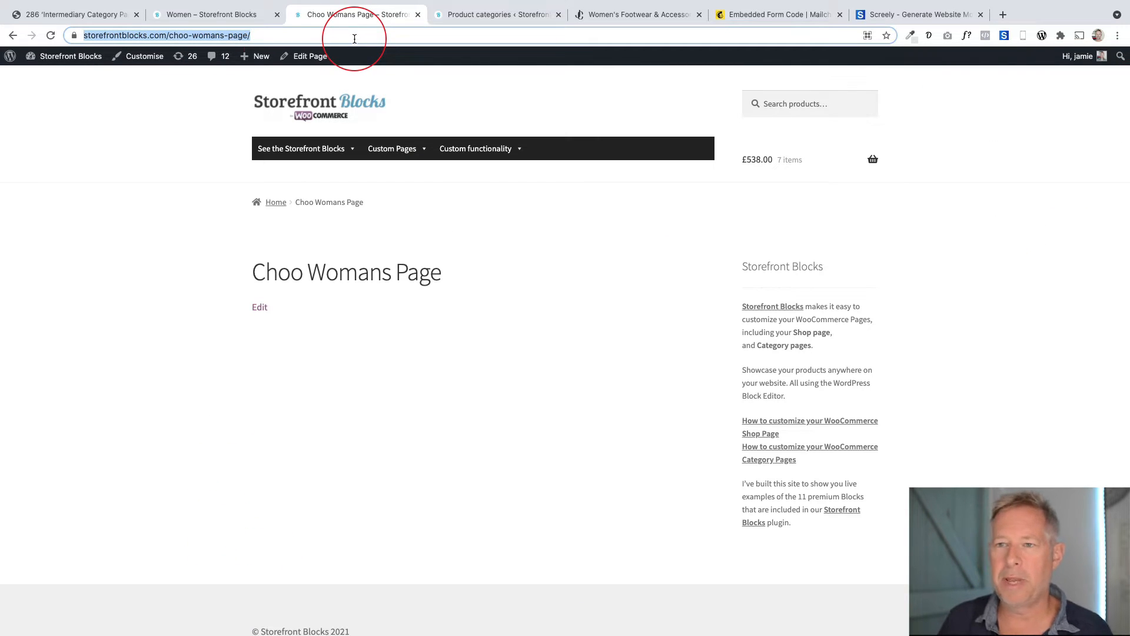
Go to the store's product categories in the WordPress admin and open the Women category for editing
mouse_move(61, 57)
left_click(59, 85)
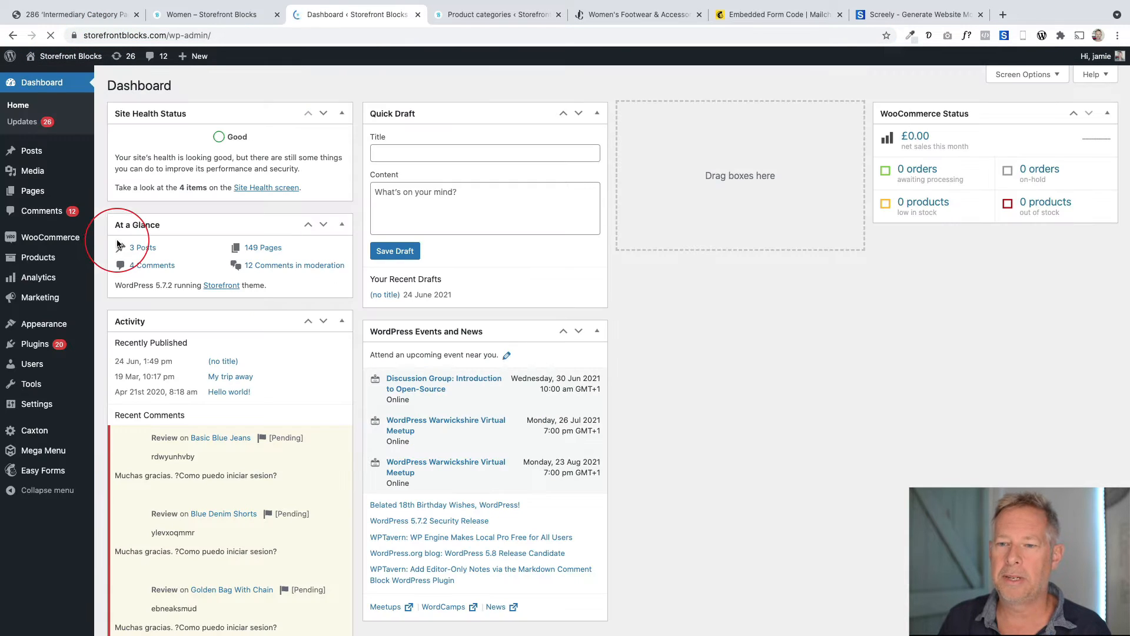
mouse_move(53, 297)
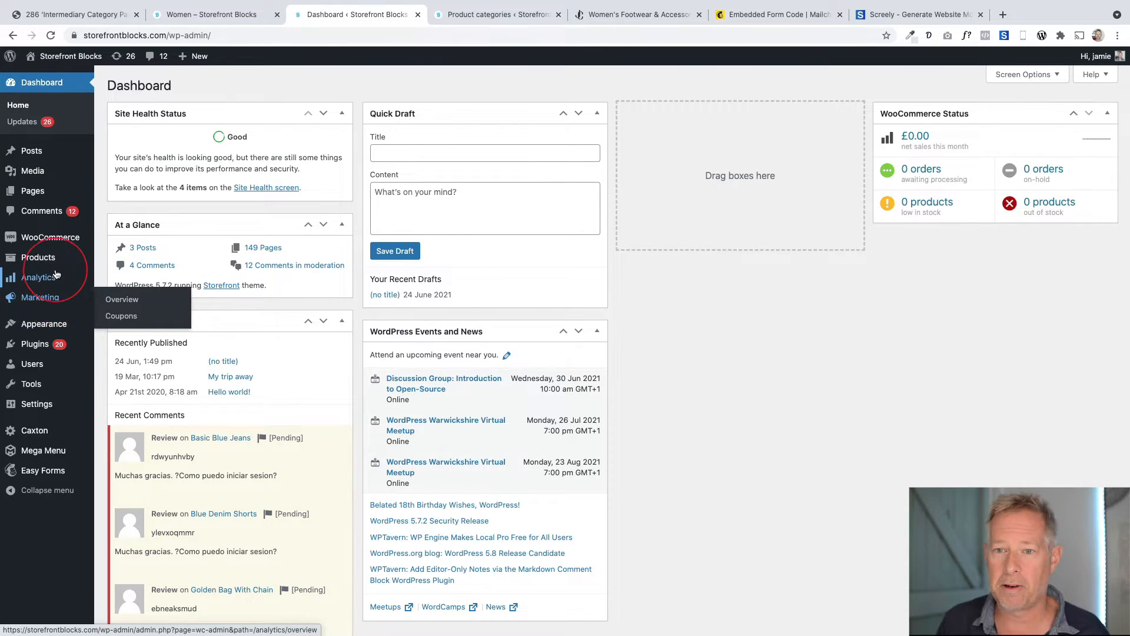
mouse_move(38, 257)
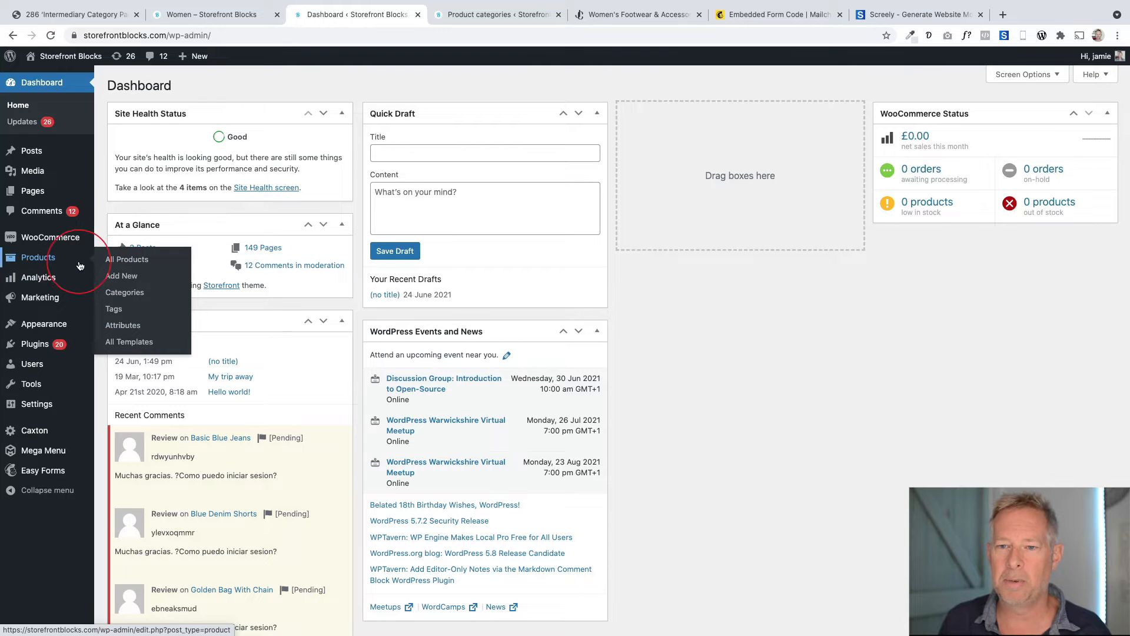
left_click(125, 293)
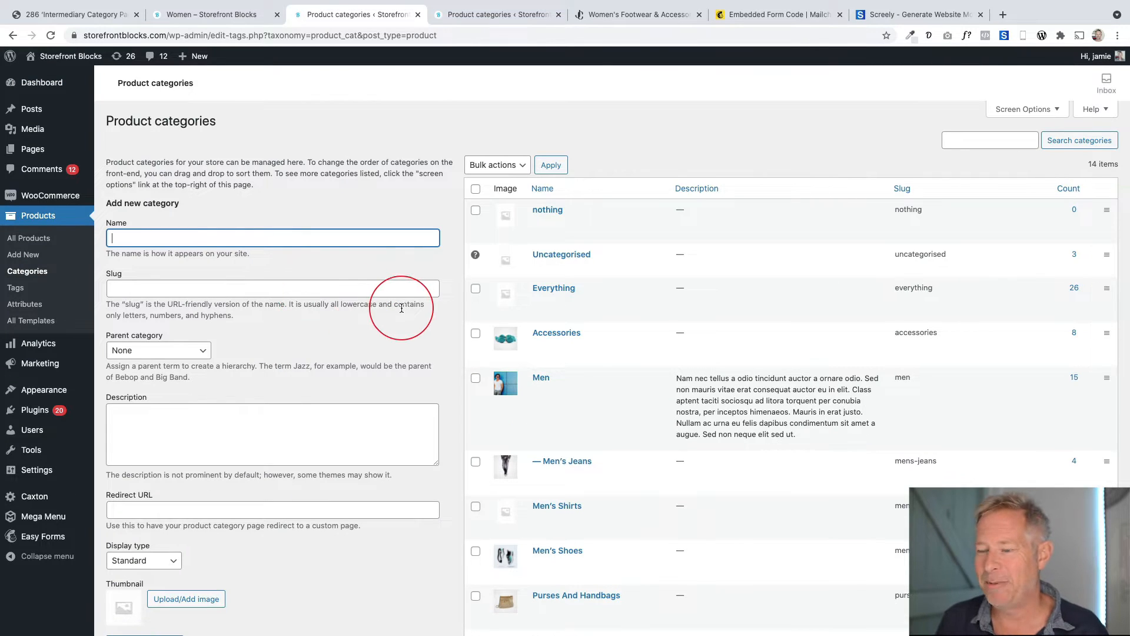
scroll(404, 298, "down", 5)
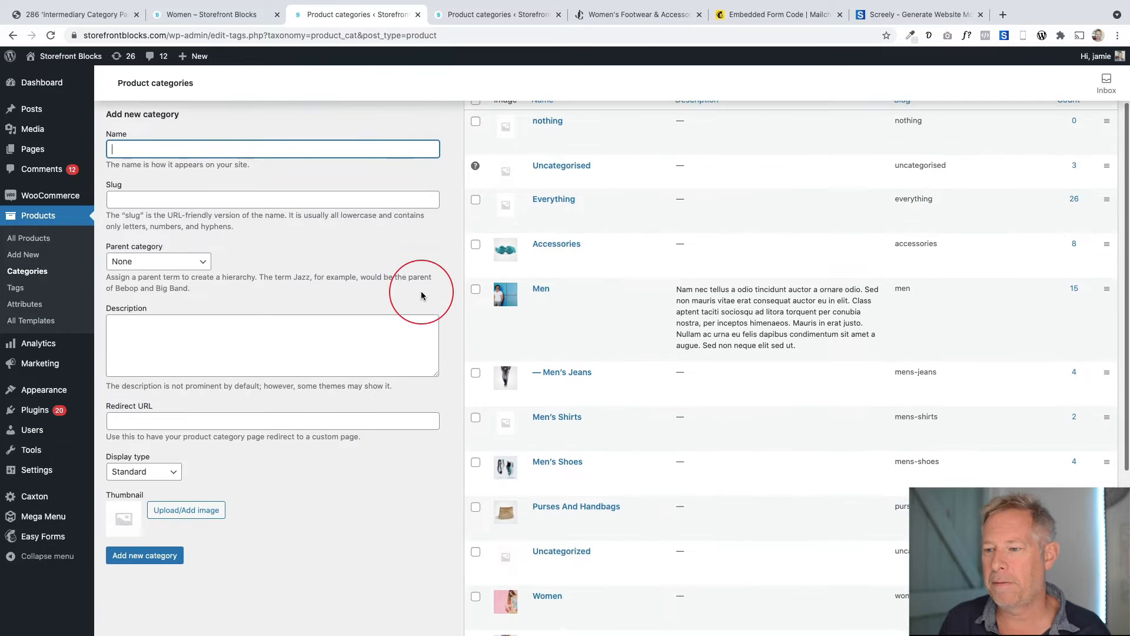
scroll(444, 322, "down", 1)
mouse_move(561, 381)
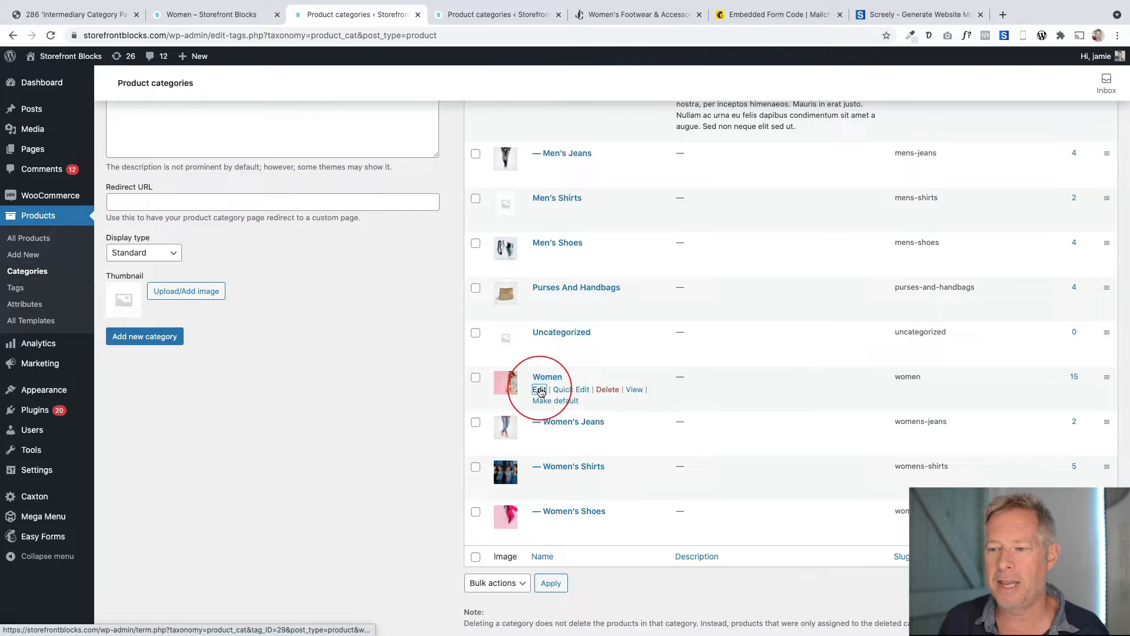
left_click(539, 390)
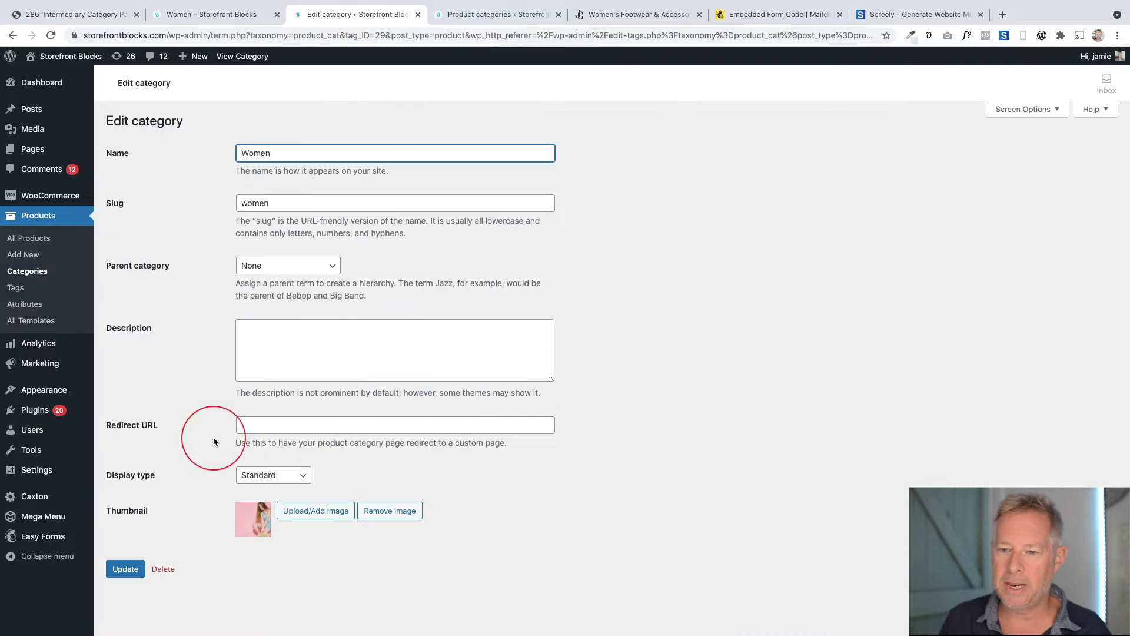
left_click_drag(104, 425, 158, 425)
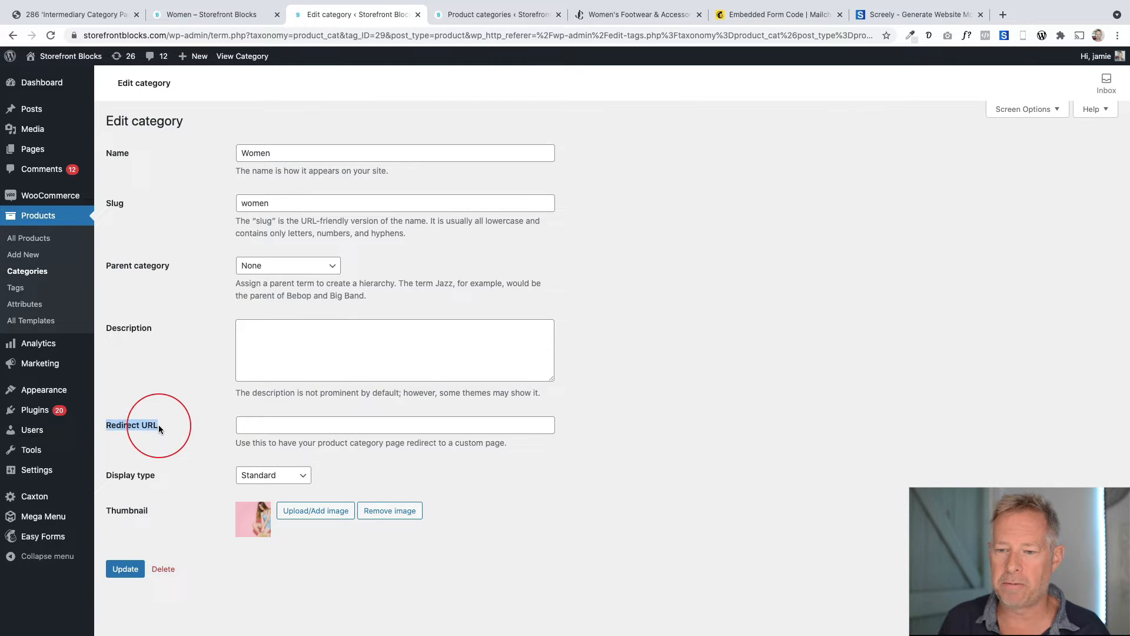
left_click(276, 426)
key("ctrl+v")
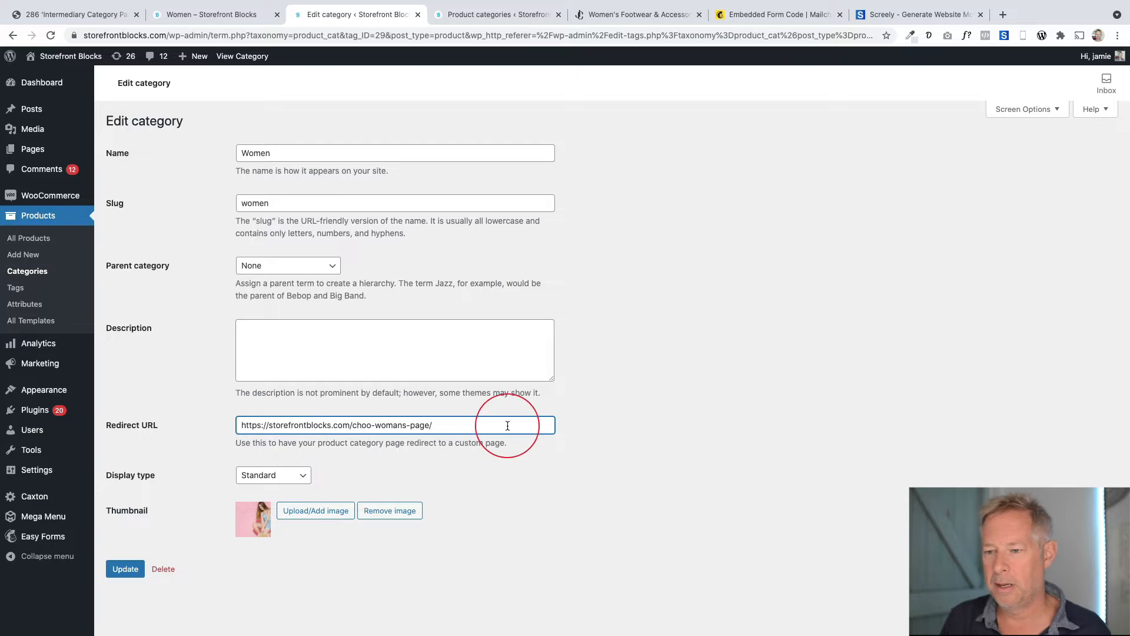
left_click_drag(505, 427, 182, 422)
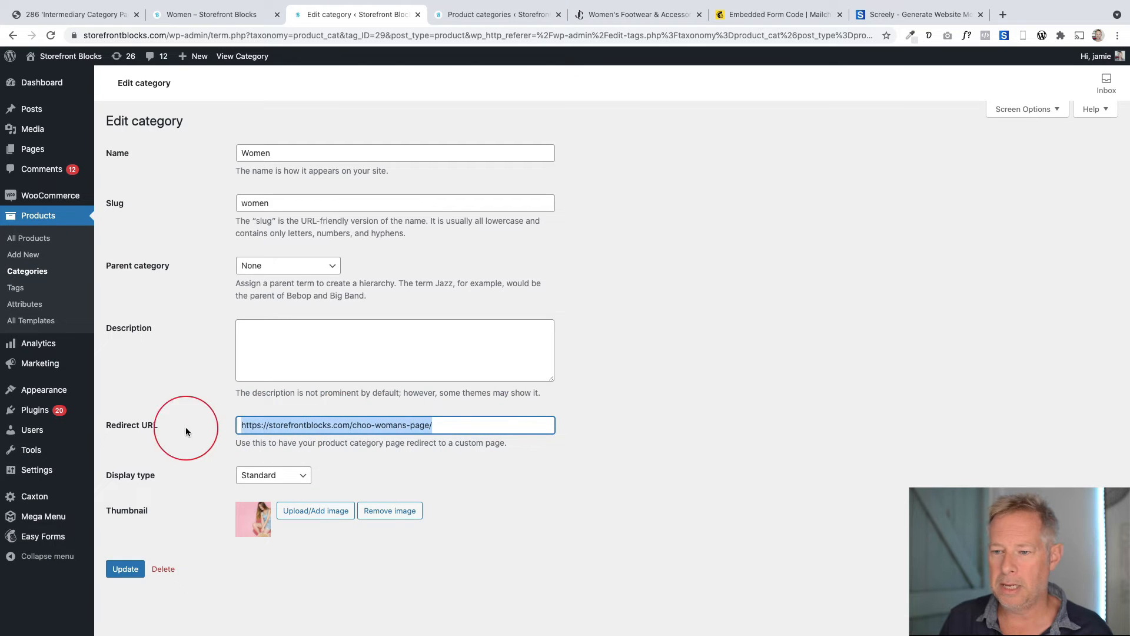
left_click(123, 571)
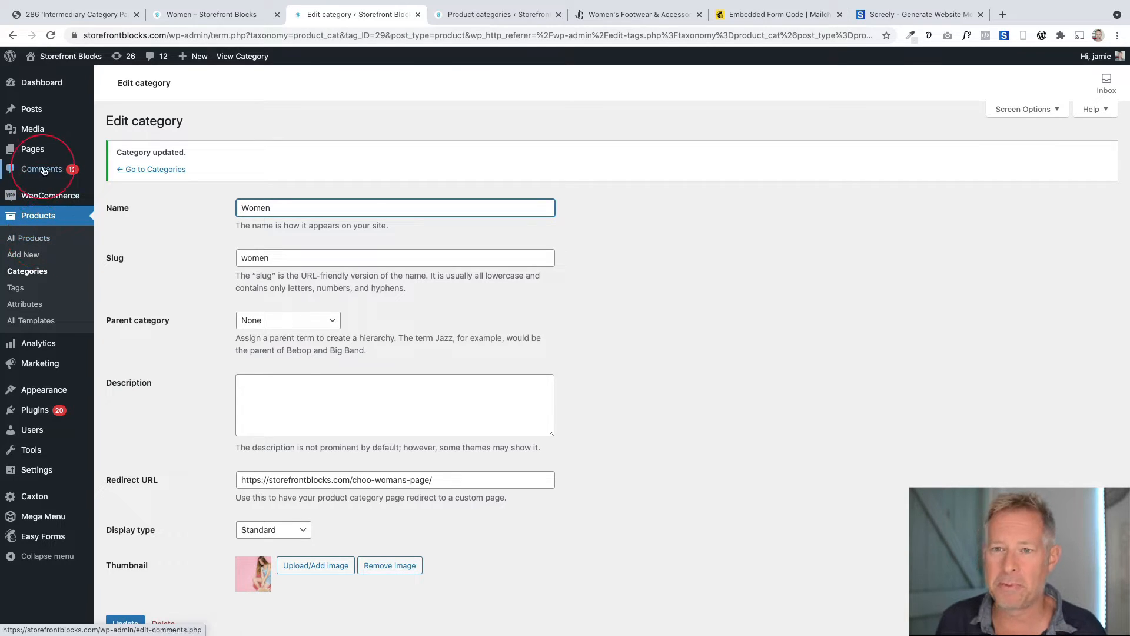
Test the category redirect by viewing the Bracelet product and following its Women breadcrumb link
left_click(123, 152)
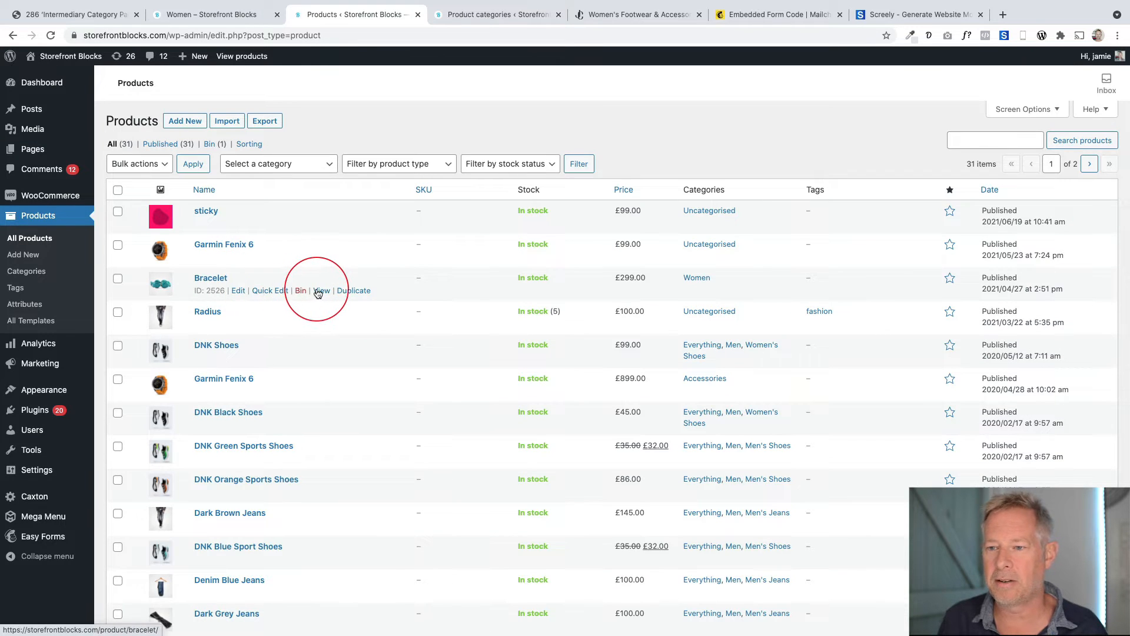
left_click(321, 290)
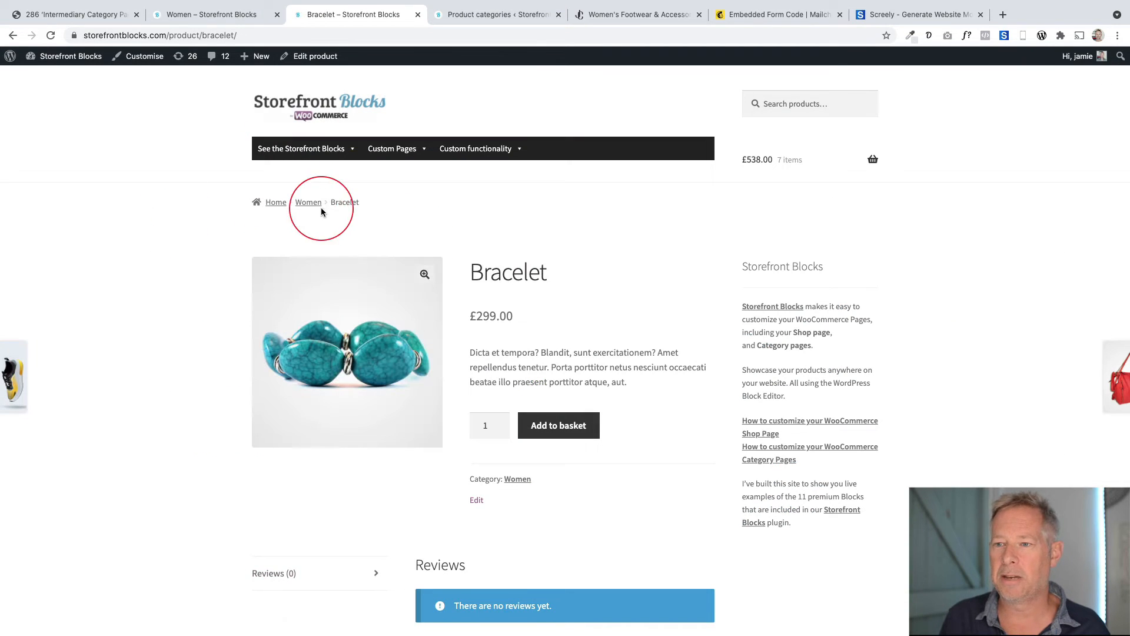
left_click(301, 202)
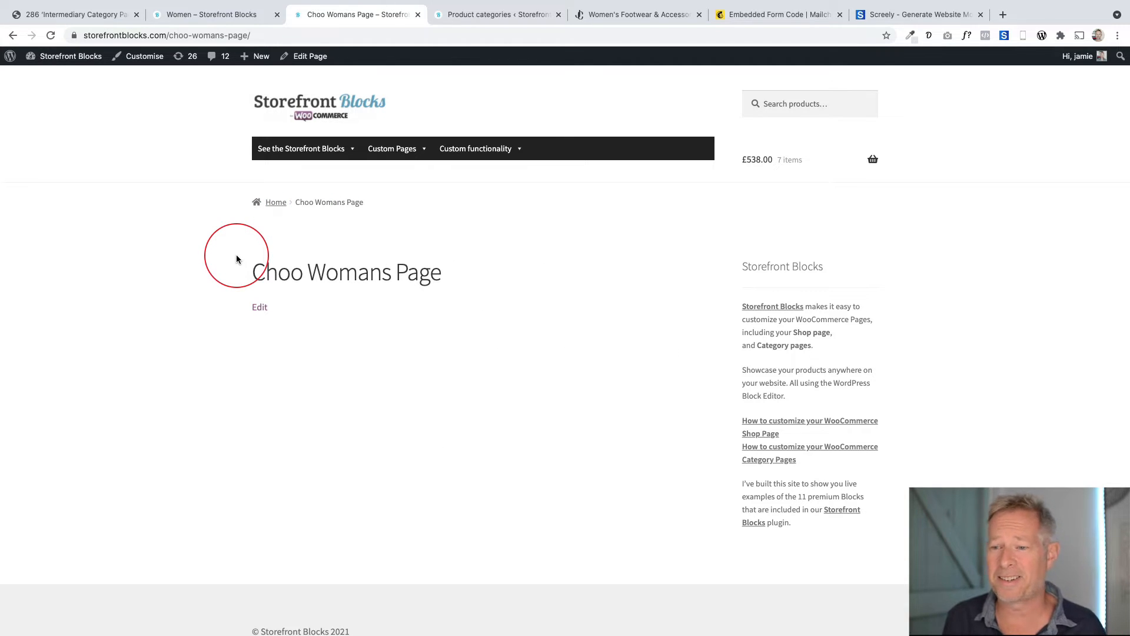
Edit the Choo Womans Page to use the Full width template and update it
left_click(311, 56)
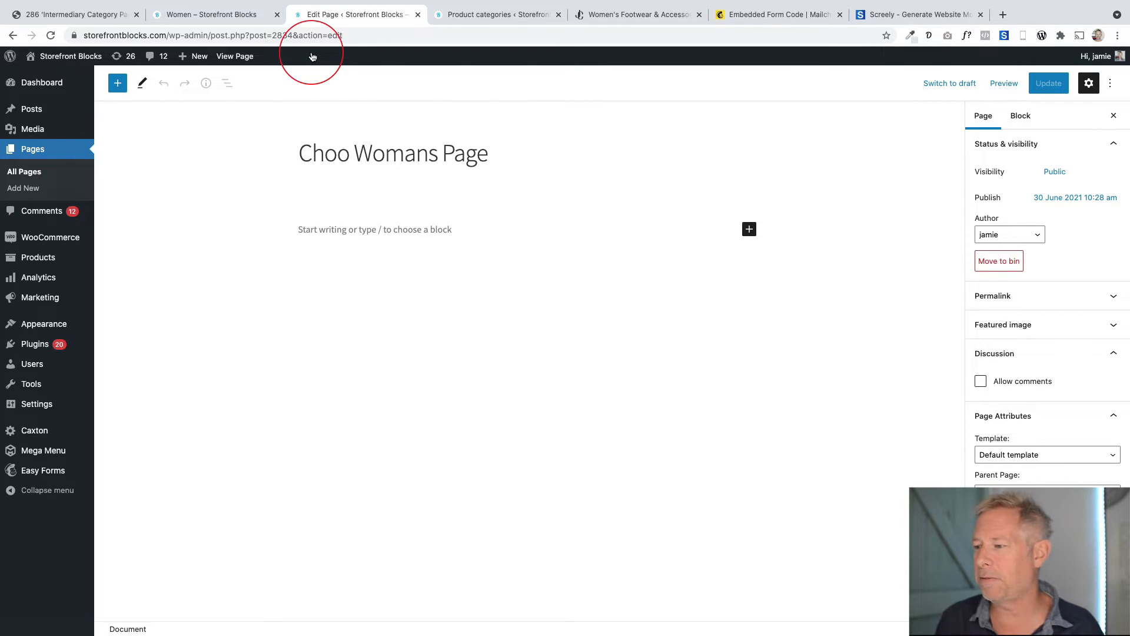
left_click(1014, 458)
left_click(1018, 465)
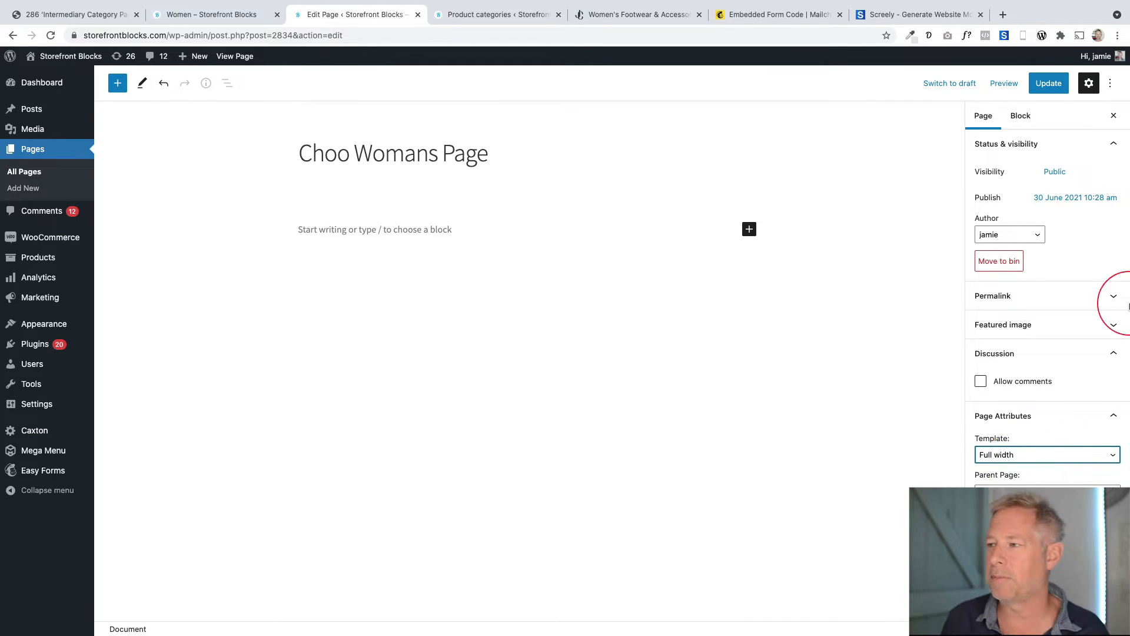
left_click(1048, 83)
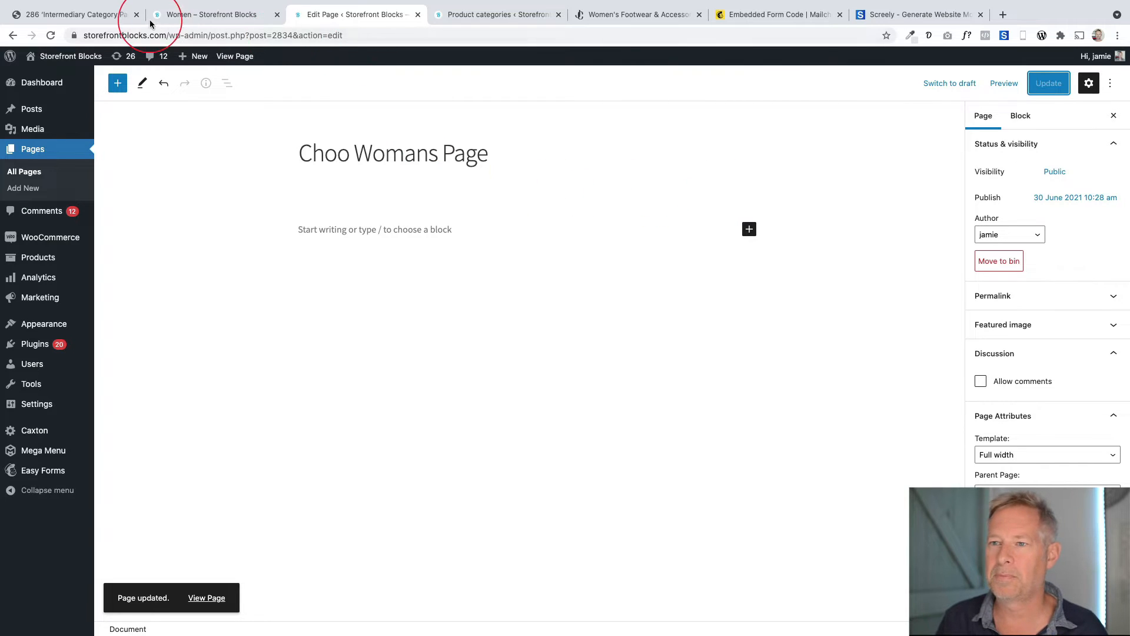
View the updated Choo Womans Page on the site, then reopen it in the page editor
left_click(219, 598)
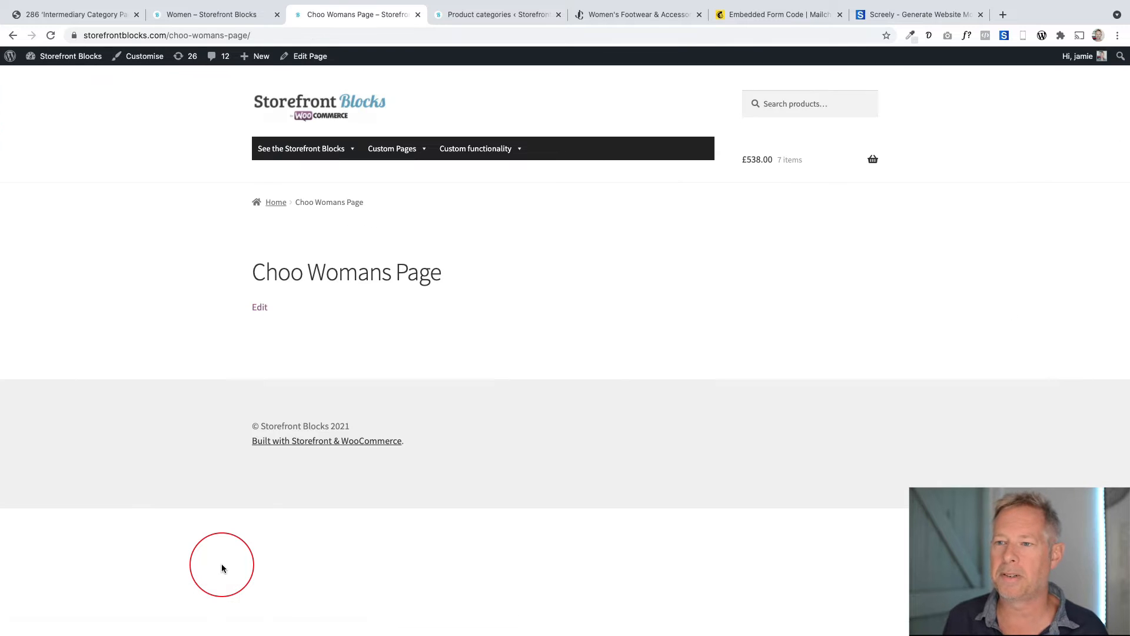
scroll(328, 497, "down", 2)
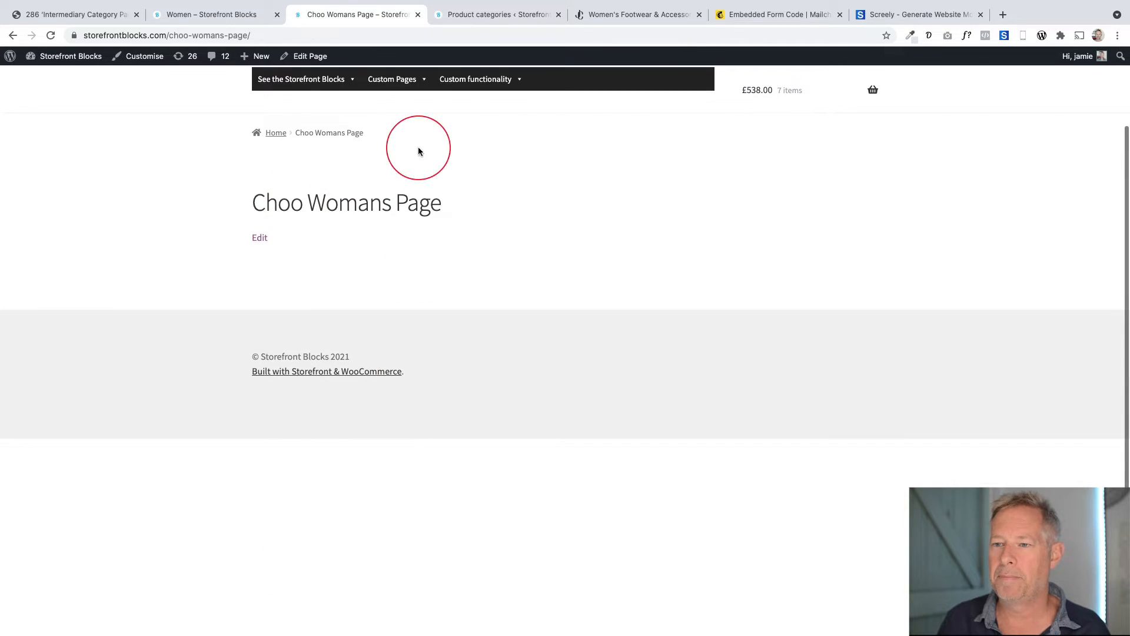
left_click(303, 56)
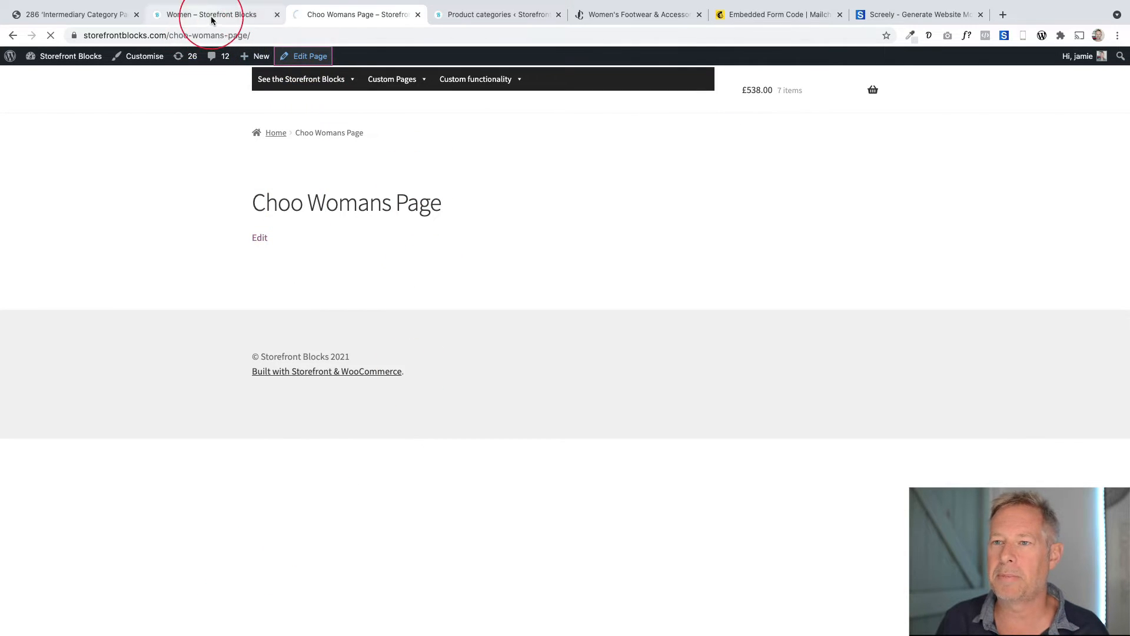
Place the Jimmy Choo browser tab beside the page editor's tab and examine the Pearl and Crystal image layout
left_click_drag(643, 14, 501, 16)
scroll(481, 346, "down", 5)
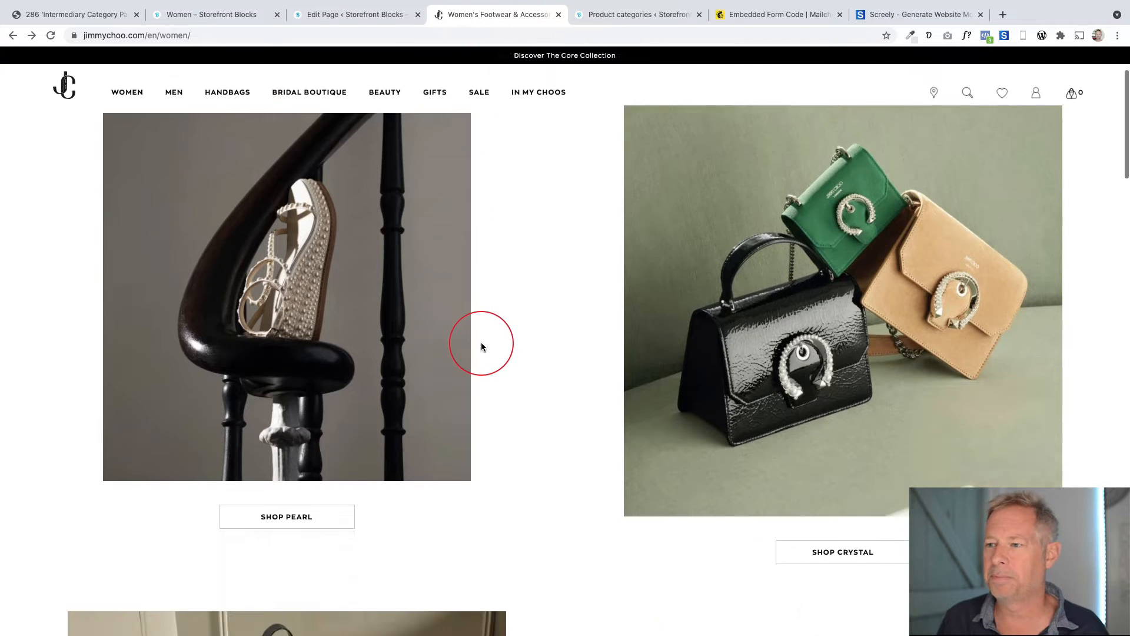
scroll(481, 346, "up", 3)
scroll(481, 346, "down", 4)
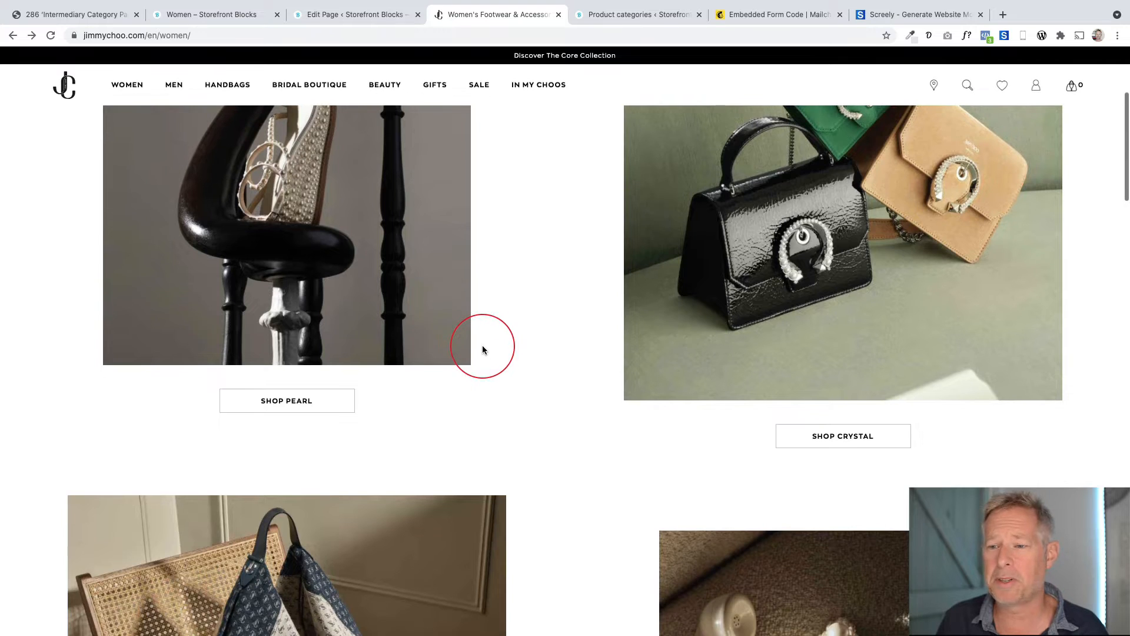
Switch back to the Choo Womans Page editor and insert a Columns block with the 50/50 variation
scroll(483, 352, "up", 3)
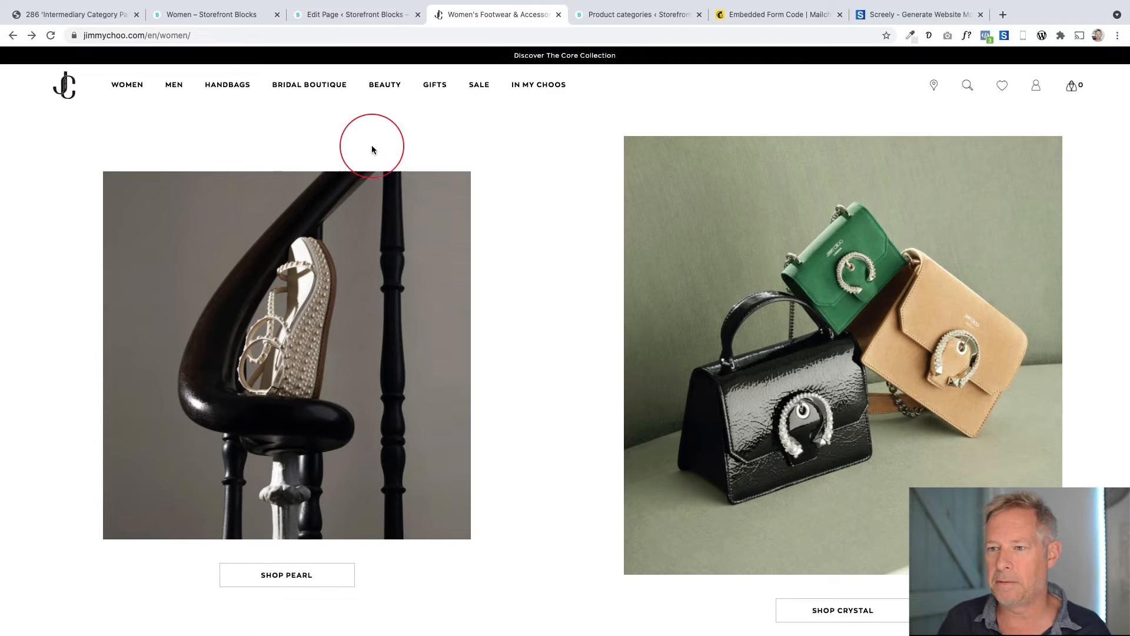
left_click(353, 14)
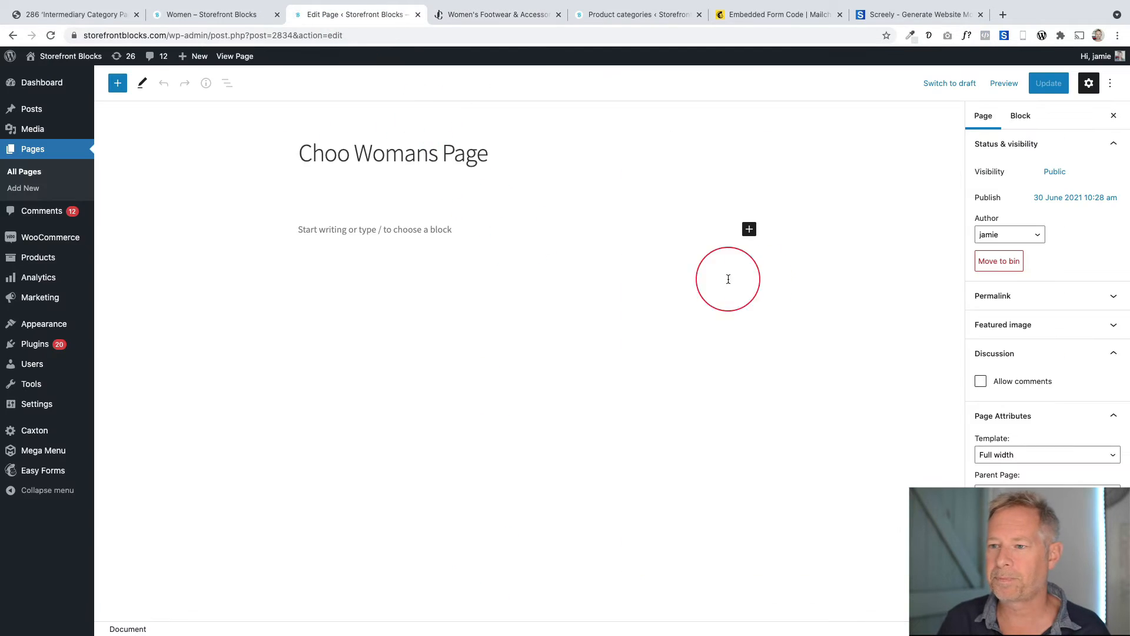
left_click(118, 83)
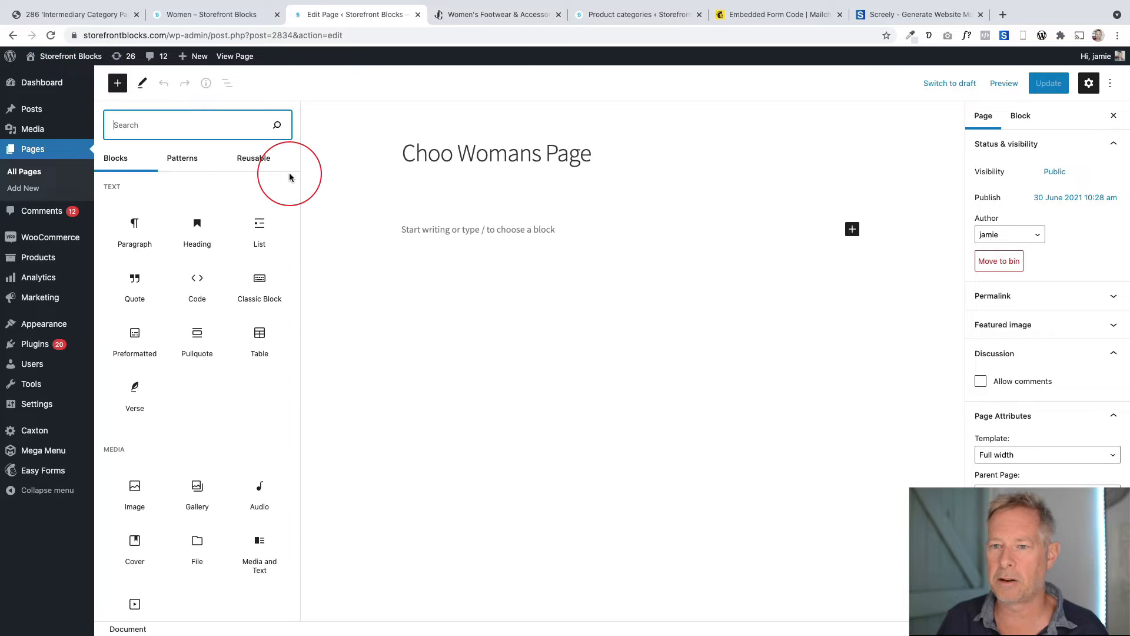
type("columns")
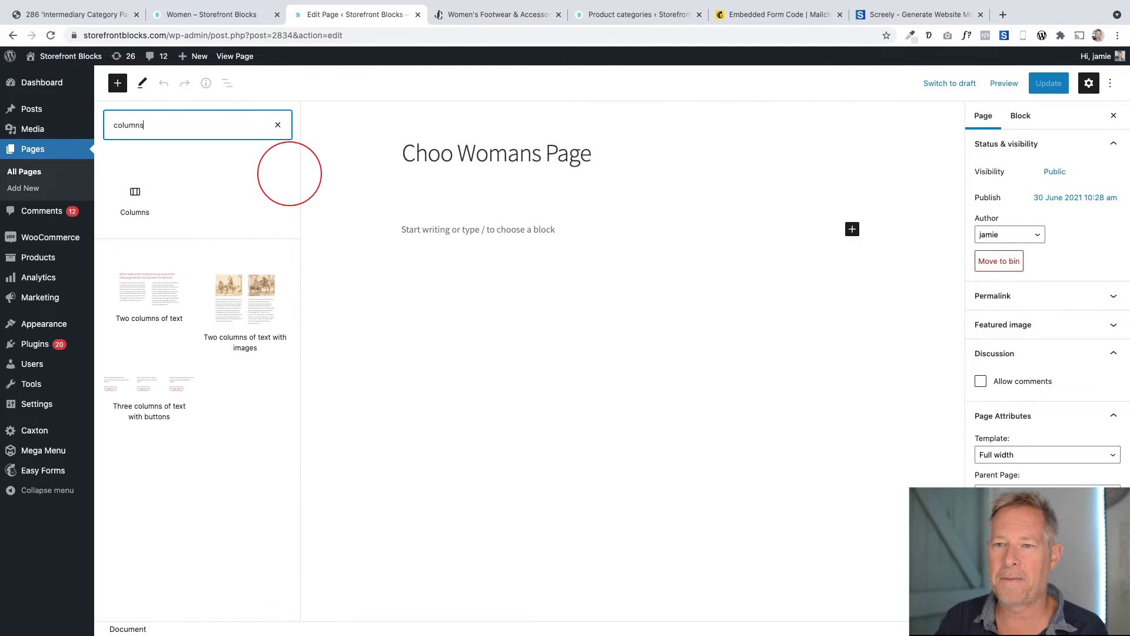
left_click(135, 196)
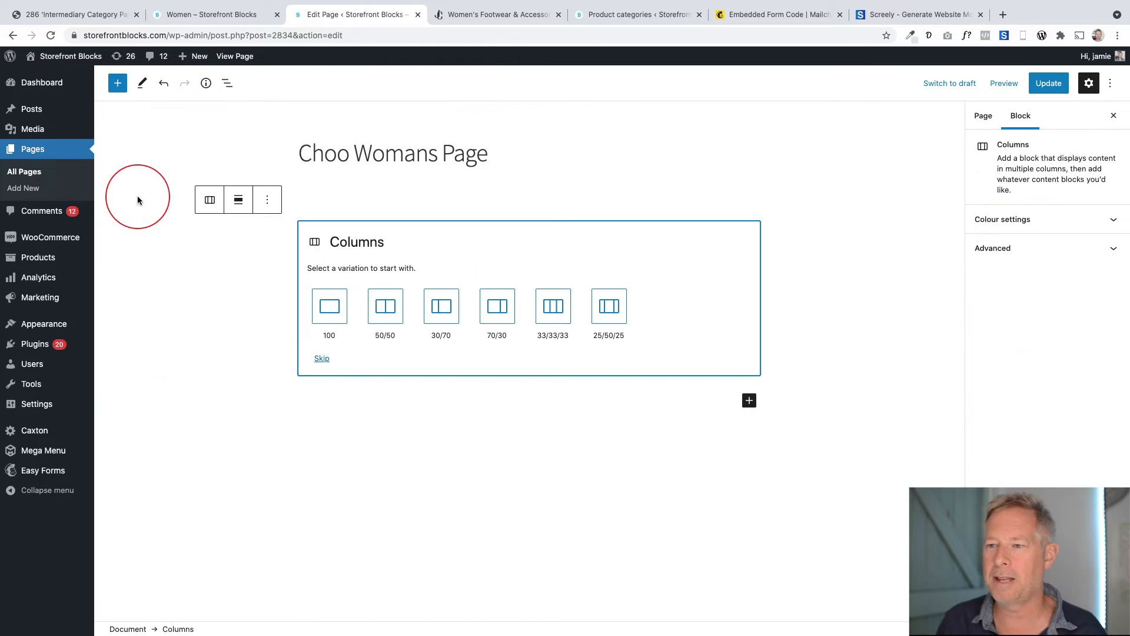
left_click(386, 306)
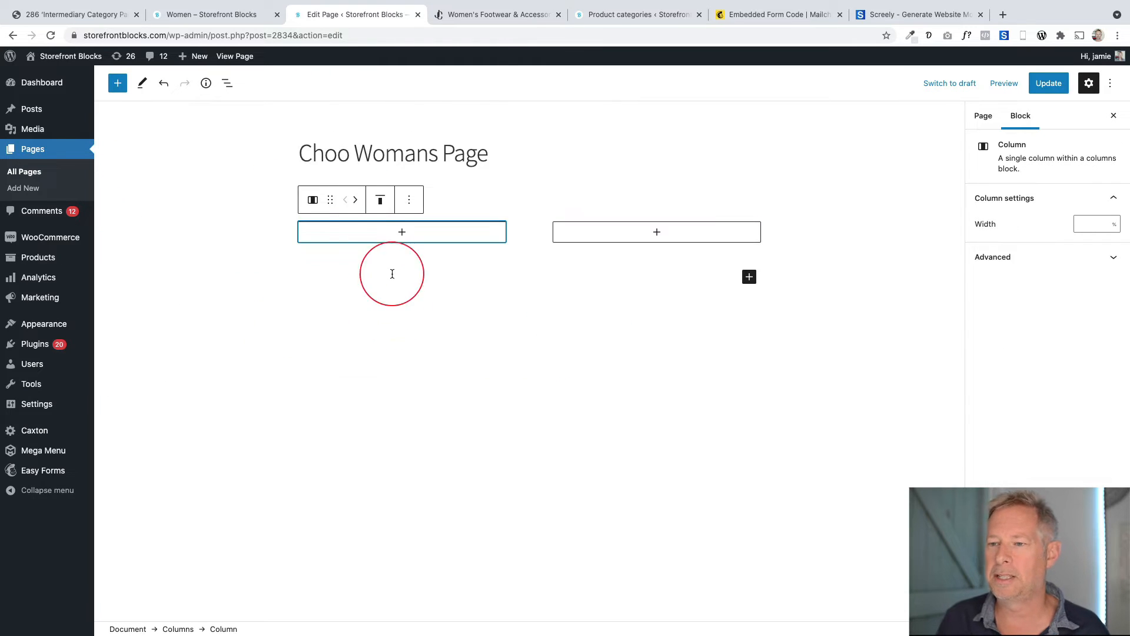
Select the whole Columns block and set its alignment to full width
left_click(528, 238)
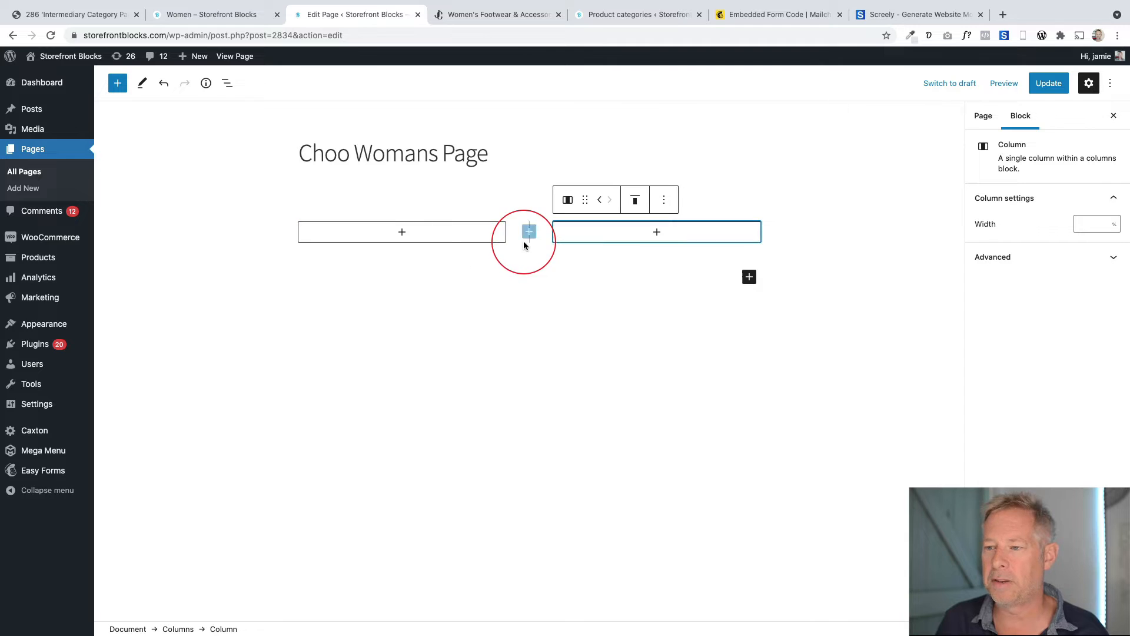
left_click(178, 629)
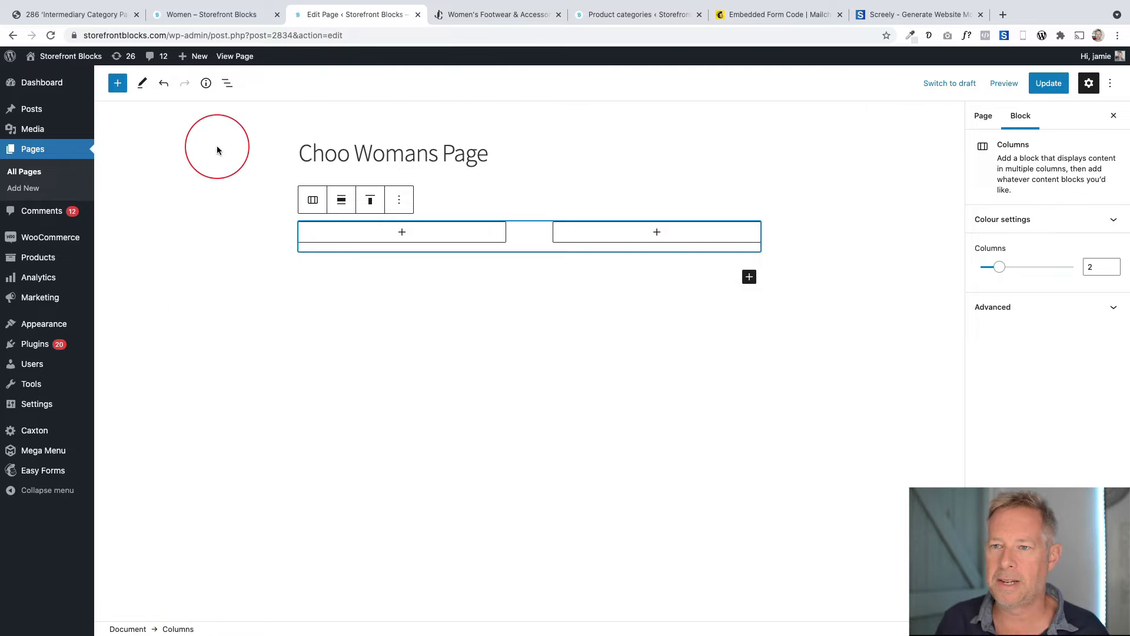
left_click(225, 92)
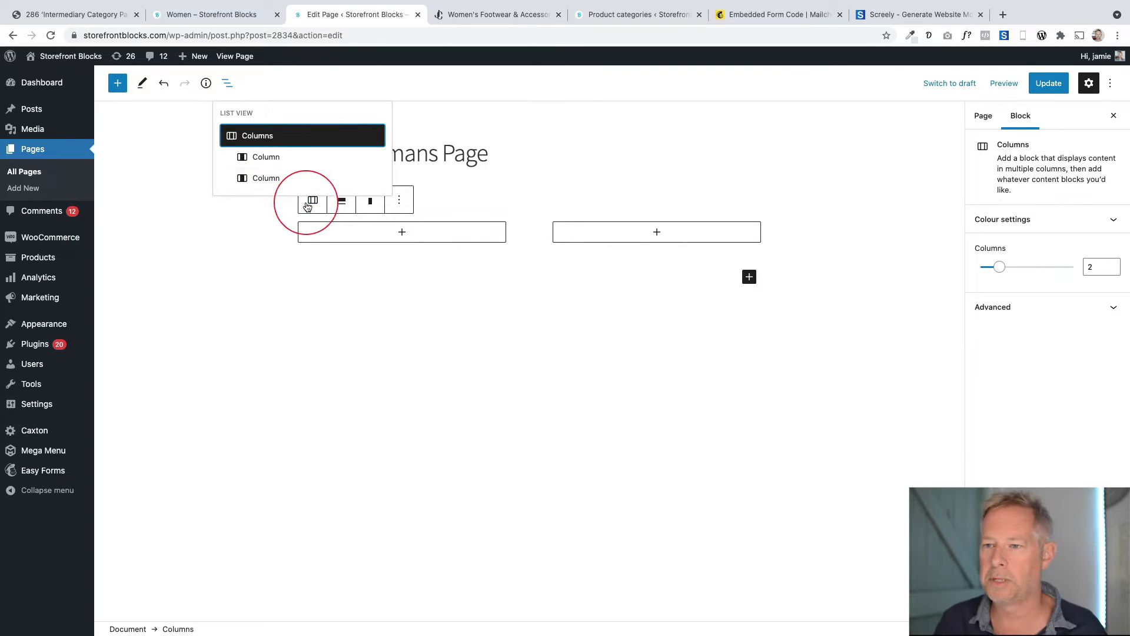
left_click(338, 198)
left_click(362, 265)
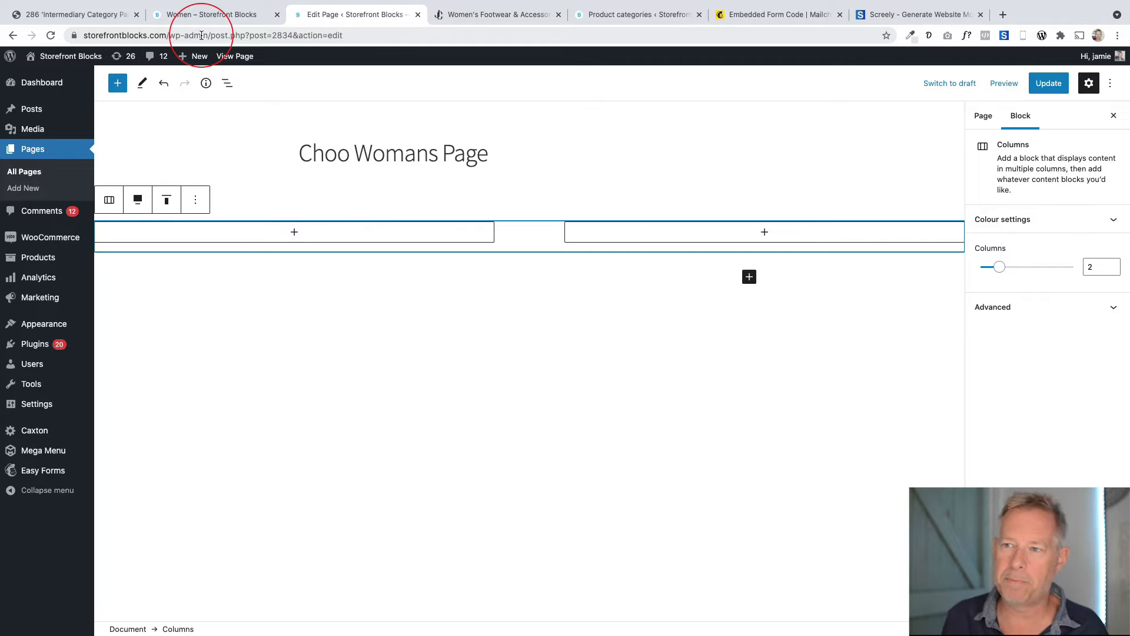
Capture the Pearl sandal image from the Jimmy Choo page and place it in the first column
left_click(474, 13)
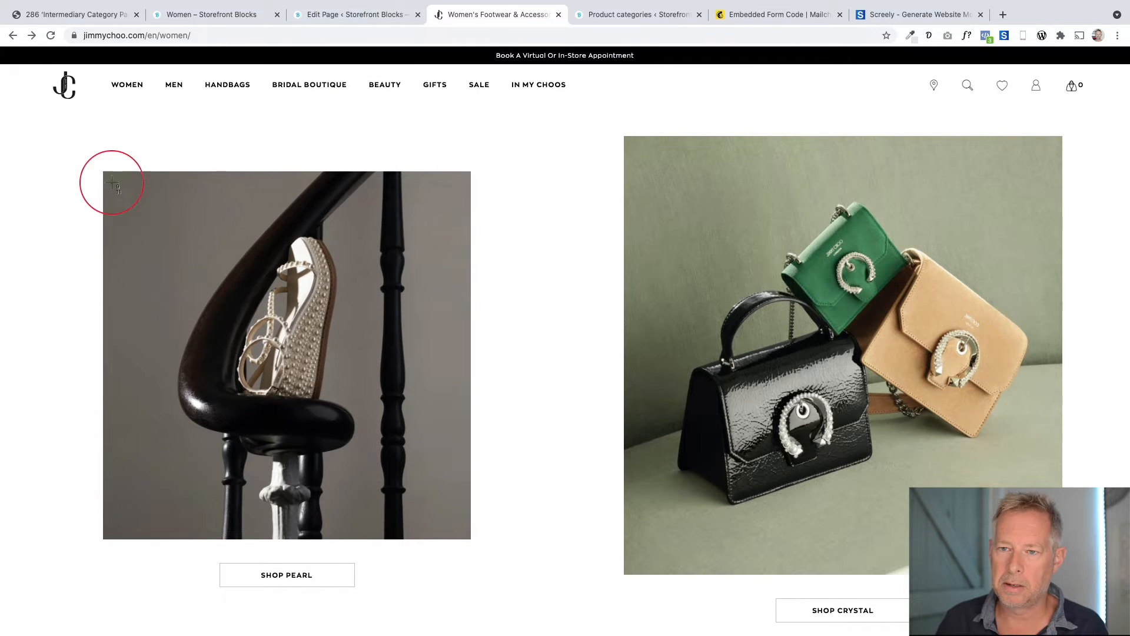
left_click_drag(103, 171, 472, 539)
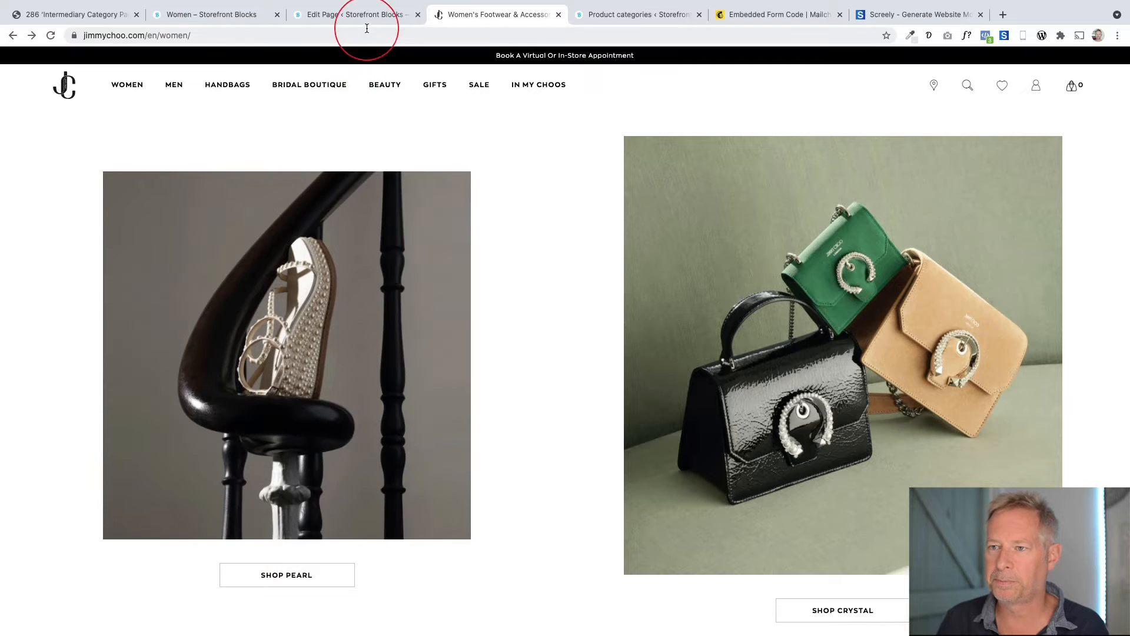
left_click(360, 14)
left_click_drag(416, 348, 294, 231)
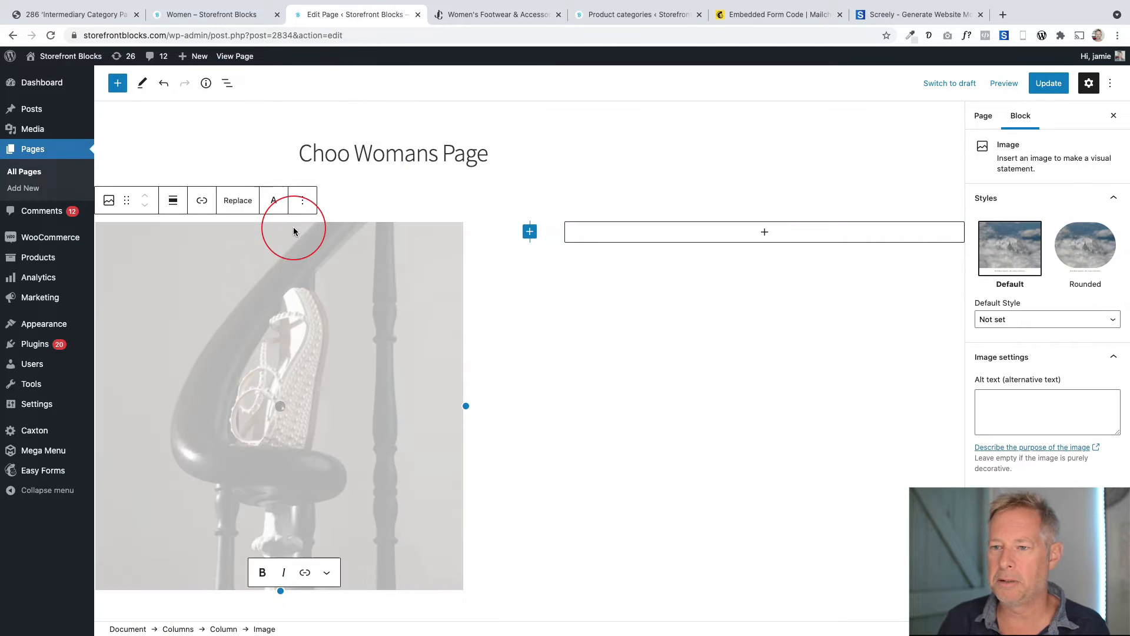
scroll(373, 356, "down", 3)
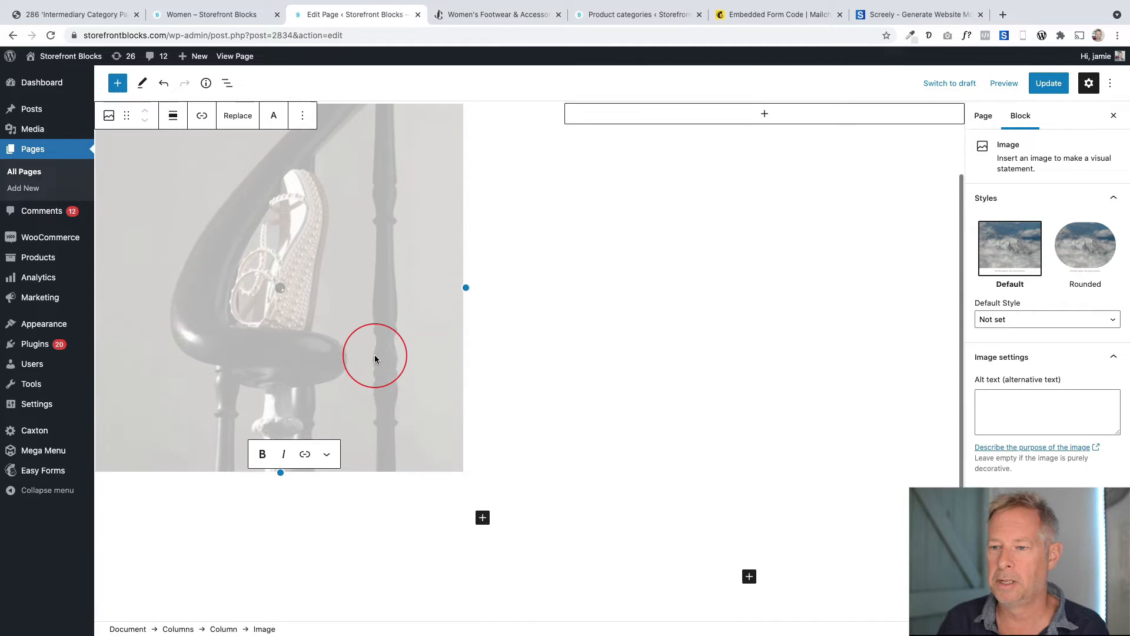
Capture the Crystal handbags image from the Jimmy Choo page and place it in the second column
left_click(461, 15)
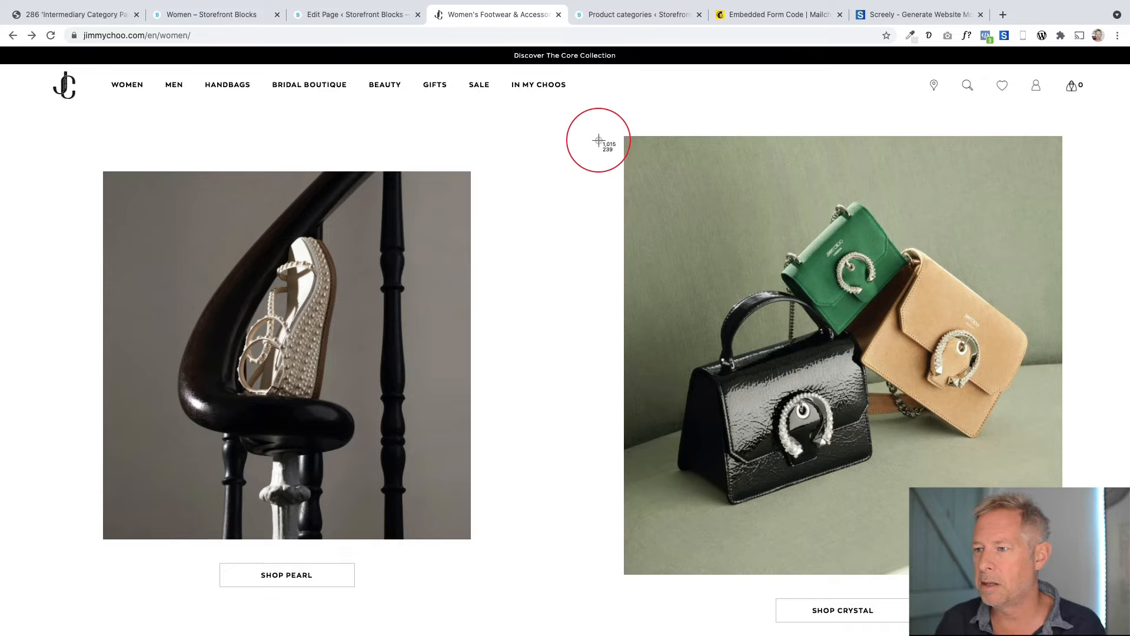
left_click_drag(624, 136, 1061, 574)
left_click(351, 16)
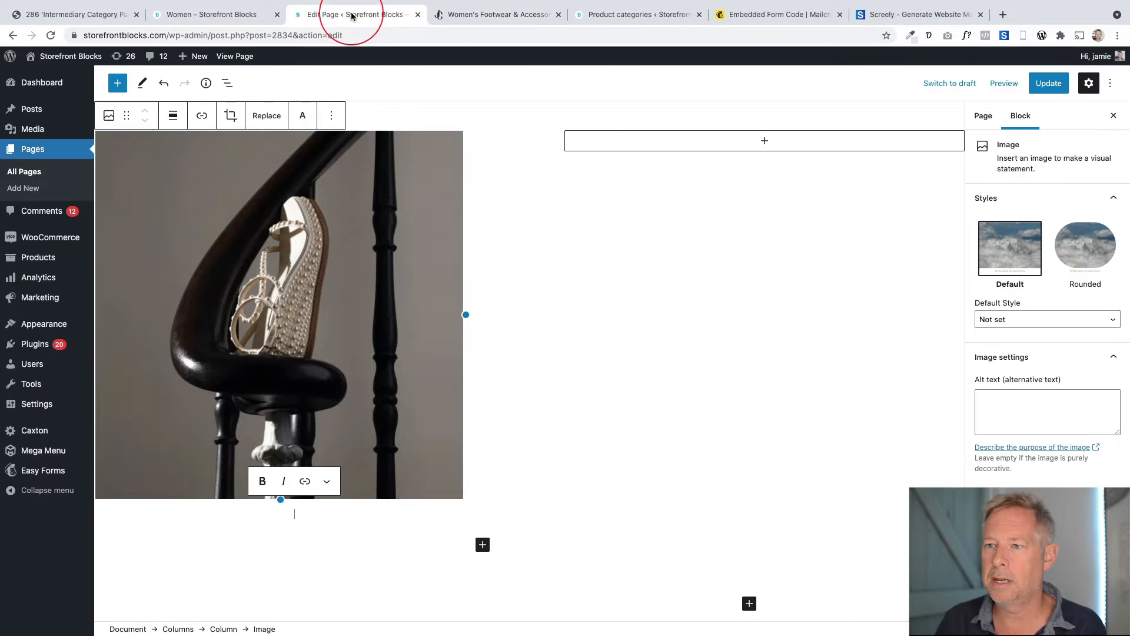
mouse_move(714, 147)
left_mouse_down()
mouse_move(700, 126)
mouse_move(702, 135)
left_mouse_up()
scroll(424, 352, "up", 6)
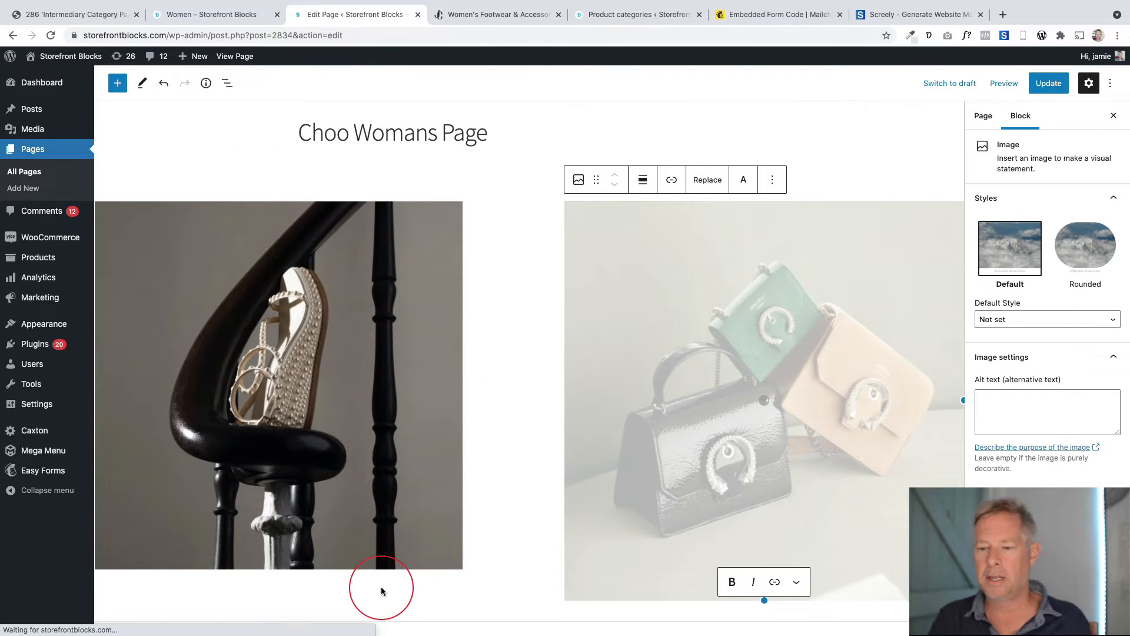
Move the Jimmy Choo browser tab between the Women category tab and the page editor's tab, and return to the editor
left_click(221, 13)
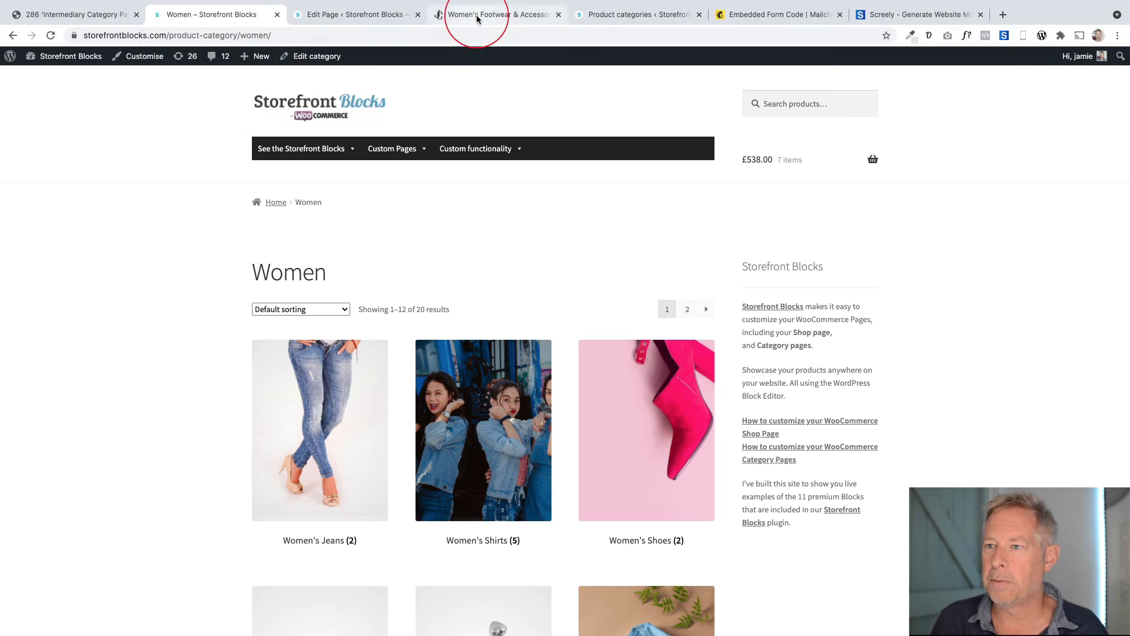
left_click_drag(480, 14, 357, 10)
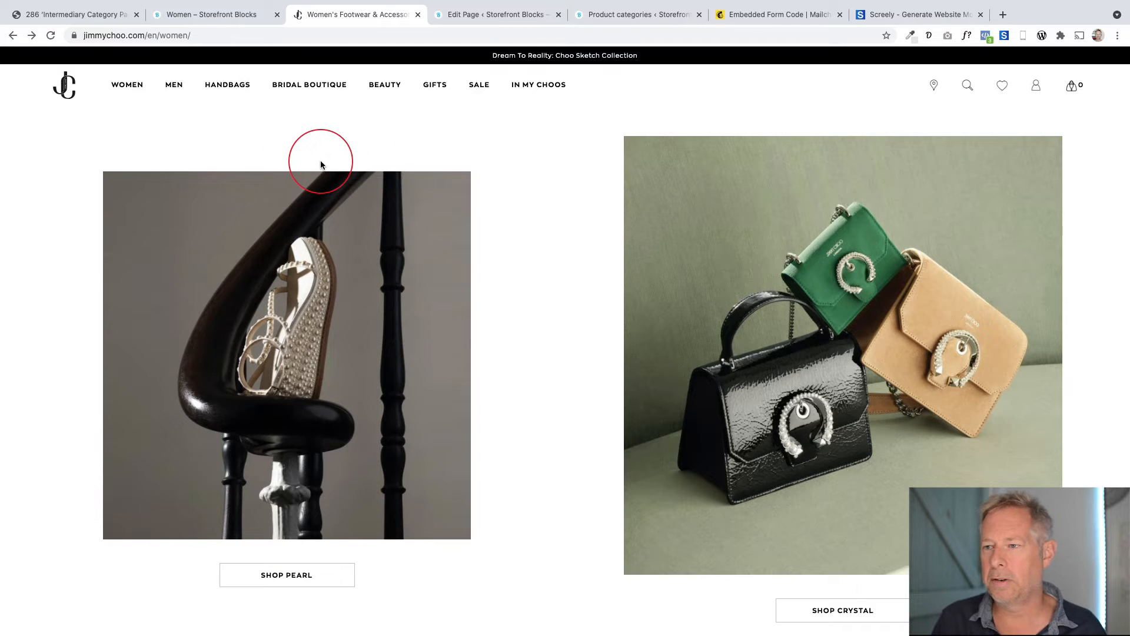
left_click(460, 15)
Set the vertical alignment of the sandal image's column to Align middle
left_click(316, 595)
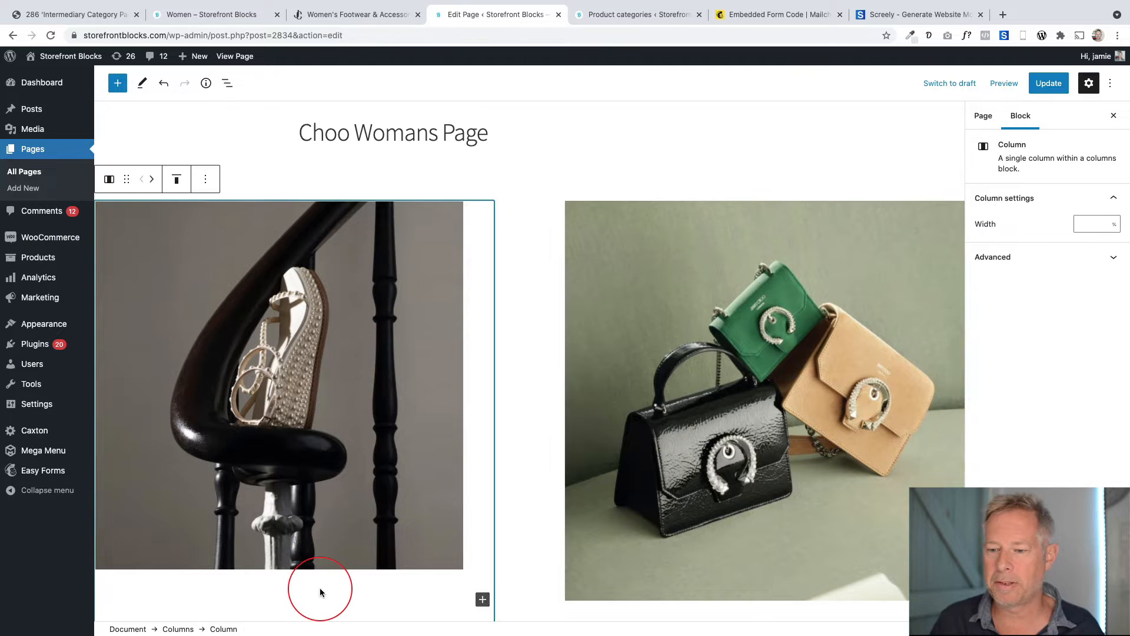
scroll(330, 586, "down", 3)
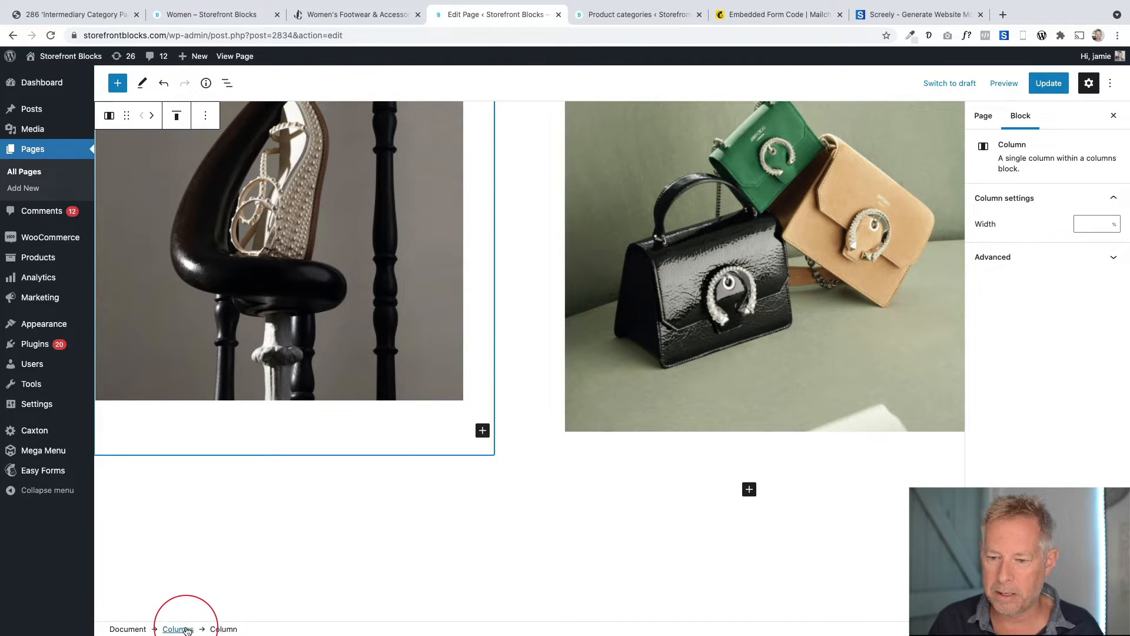
left_click(176, 117)
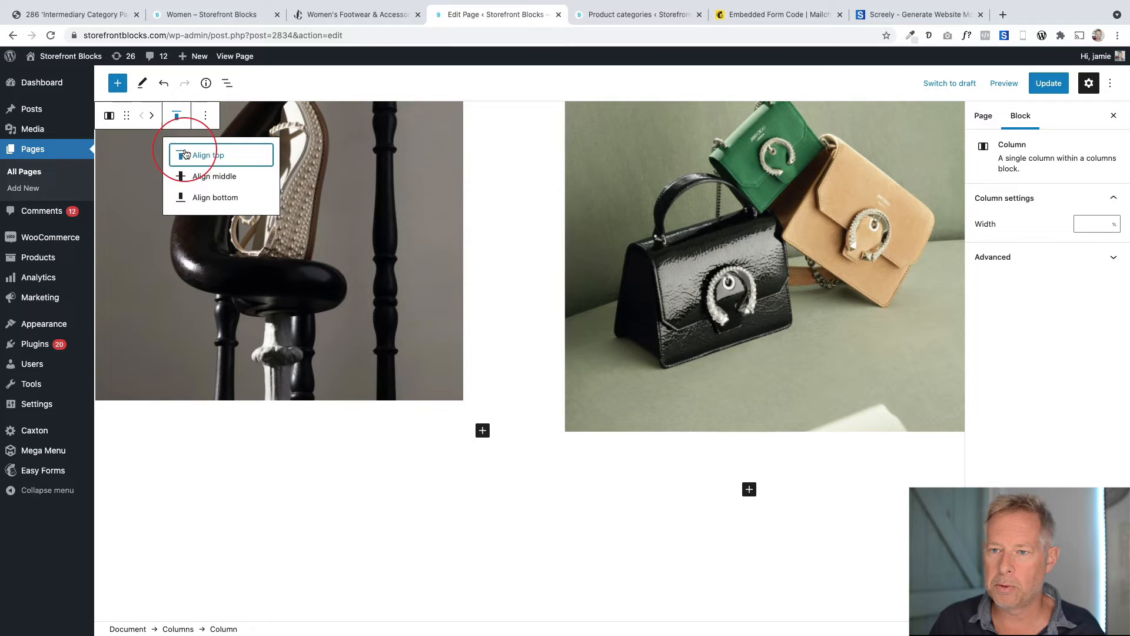
left_click(203, 177)
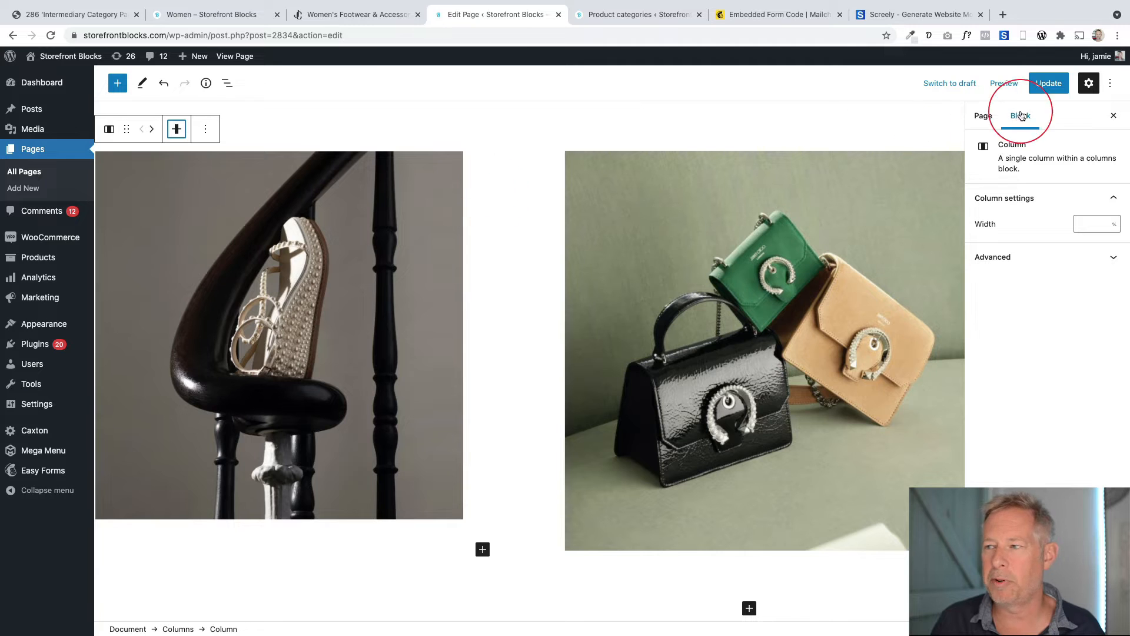
Update the Choo Womans Page and compare its layout on the site with the Jimmy Choo page
left_click(1049, 85)
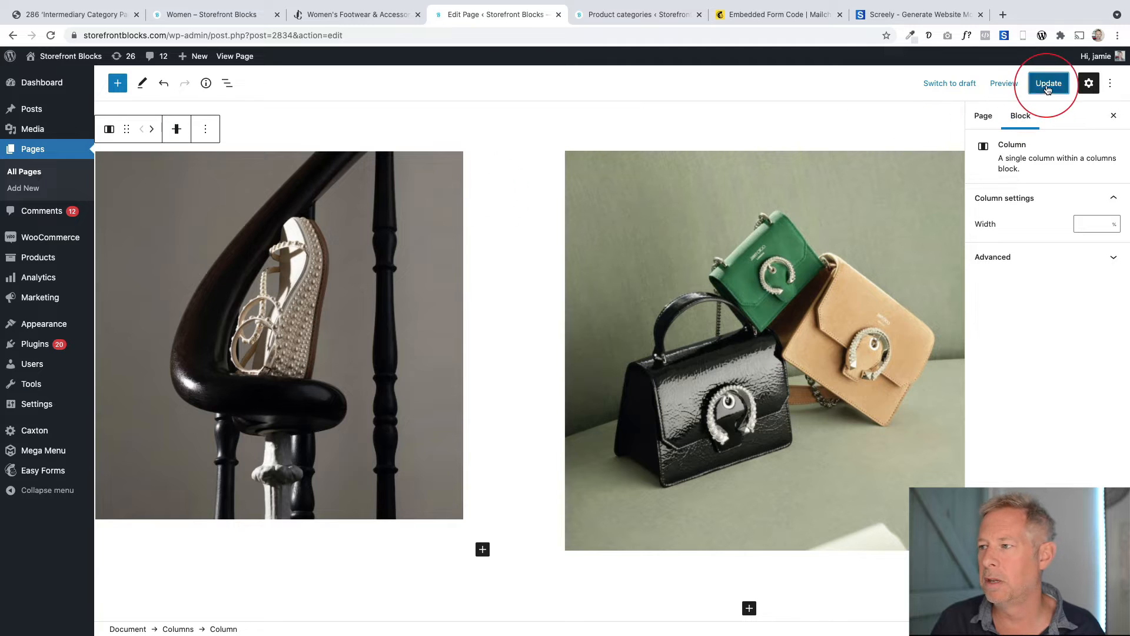
left_click(236, 57)
scroll(224, 240, "down", 4)
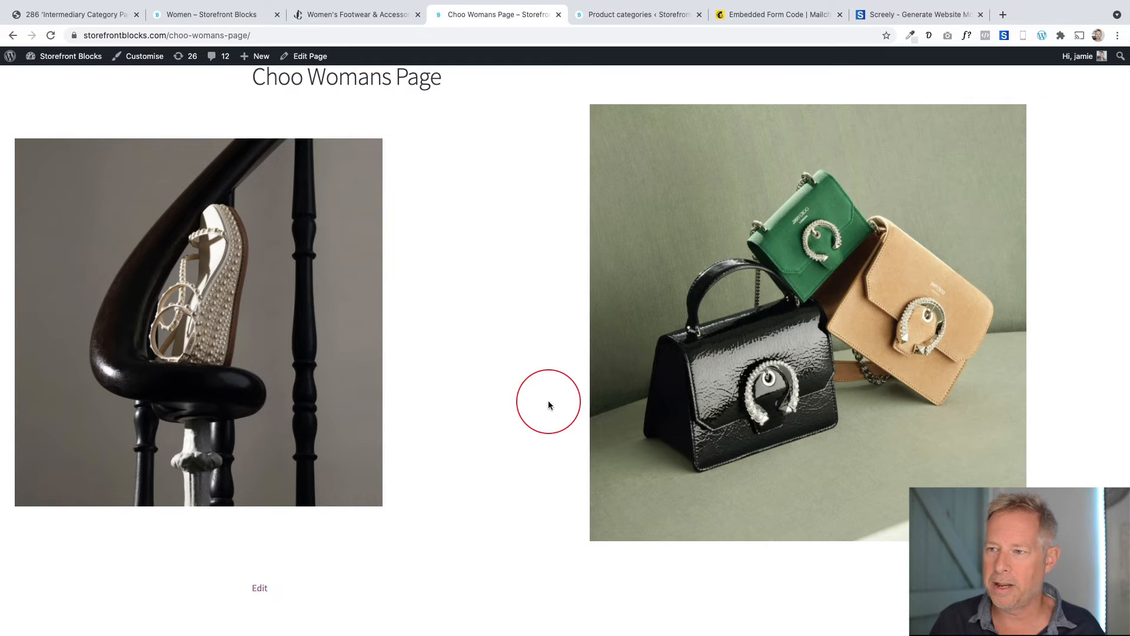
left_click(357, 16)
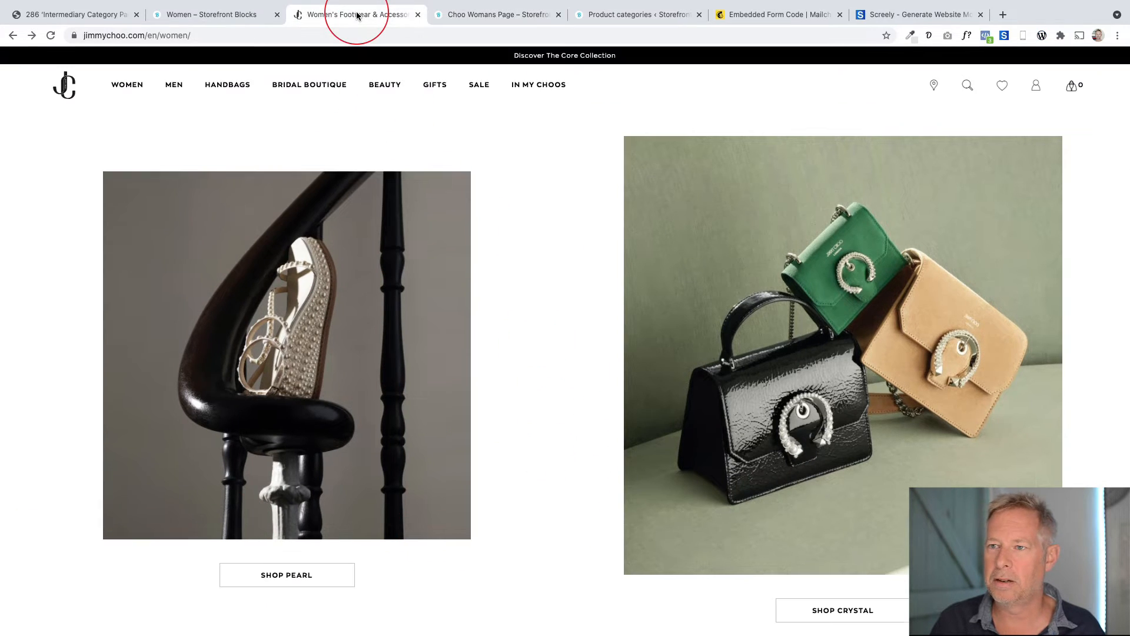
left_click(471, 18)
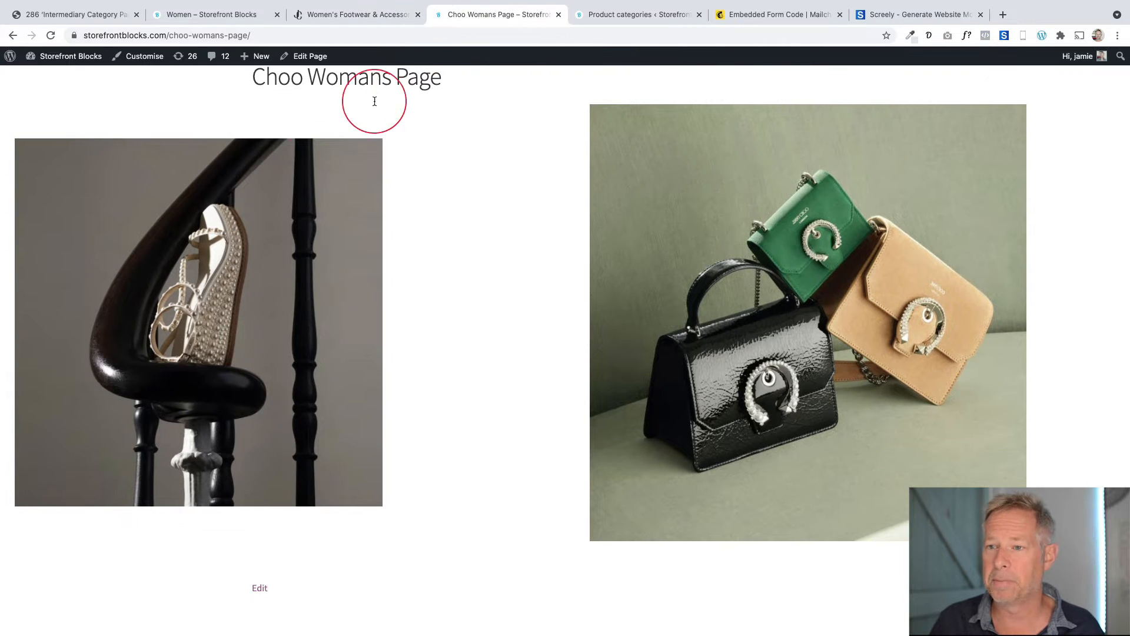
Reopen the Choo Womans Page in the editor and examine the Shop Pearl button on the Jimmy Choo page
left_click(321, 55)
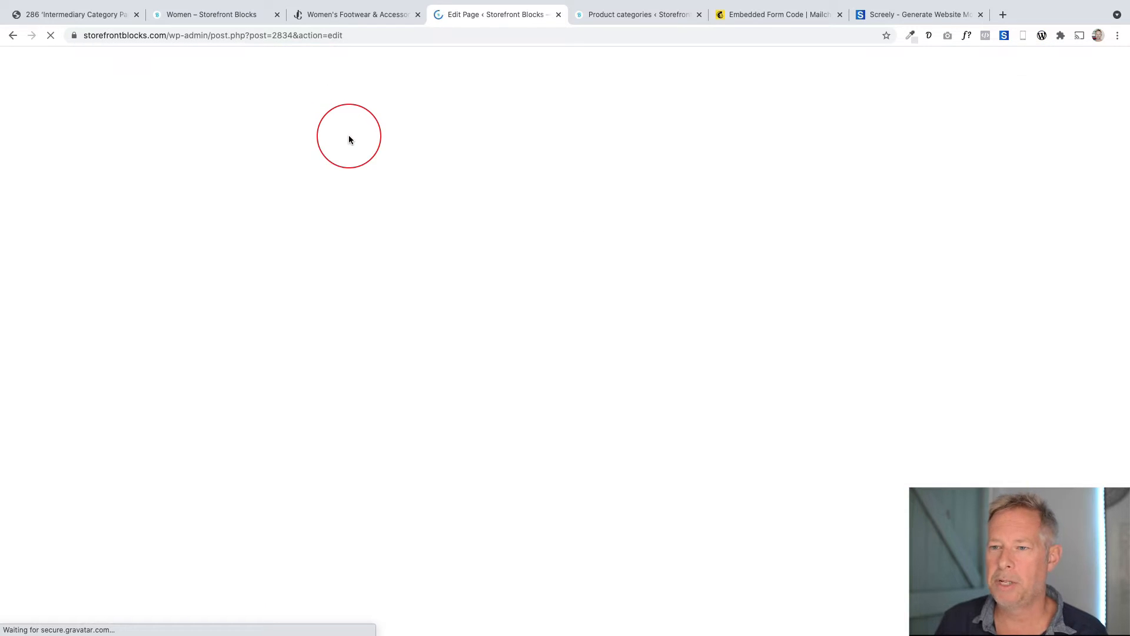
scroll(386, 277, "down", 5)
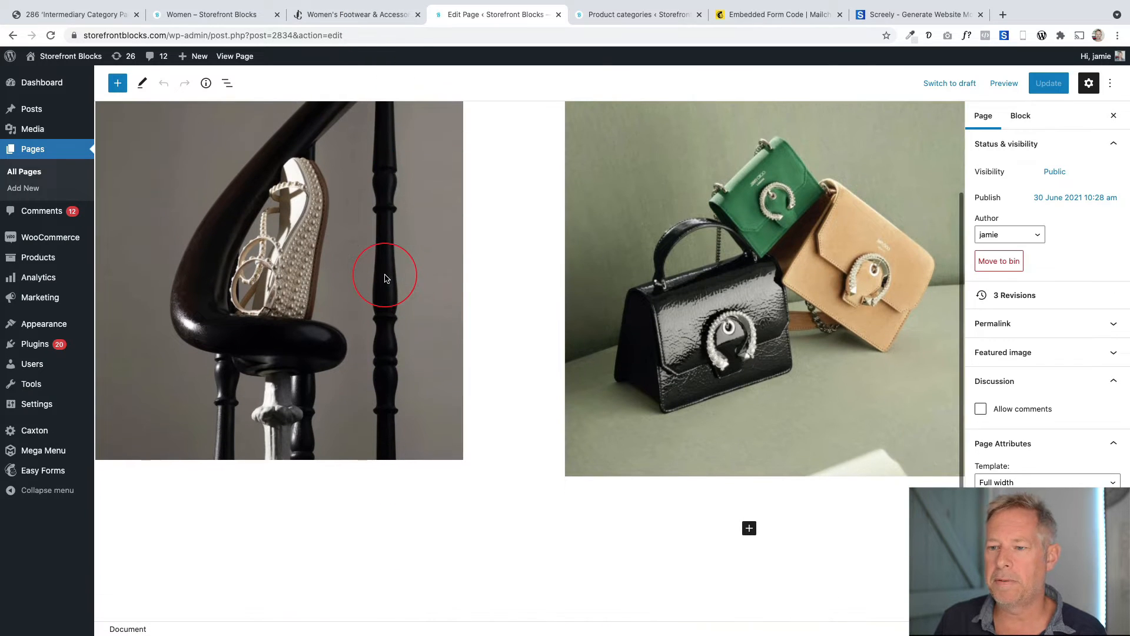
left_click(361, 17)
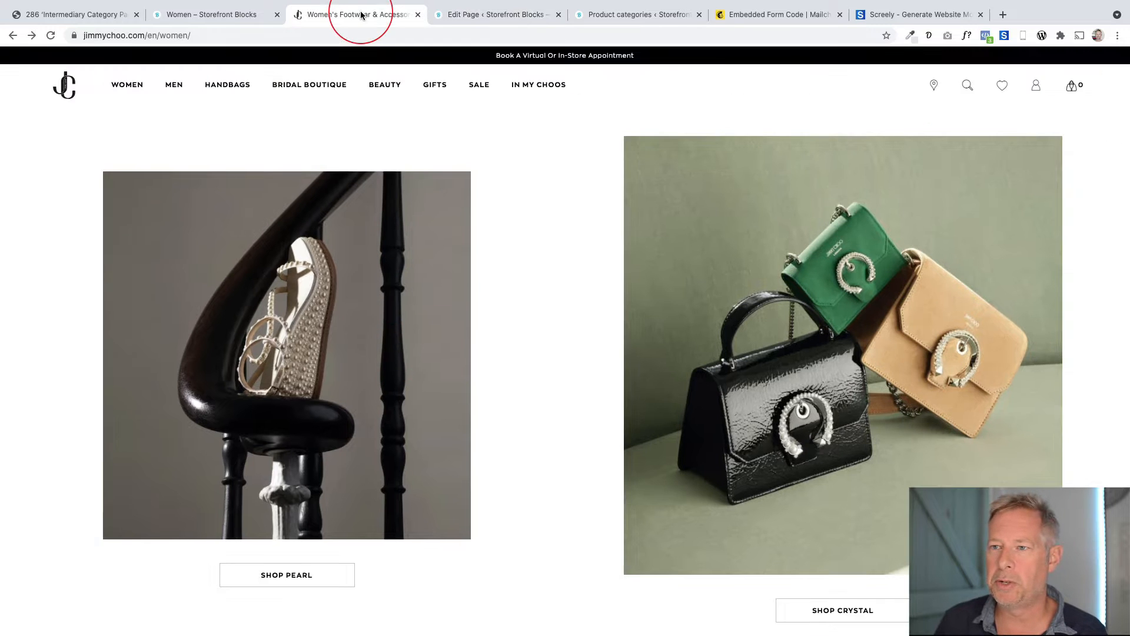
scroll(355, 391, "down", 2)
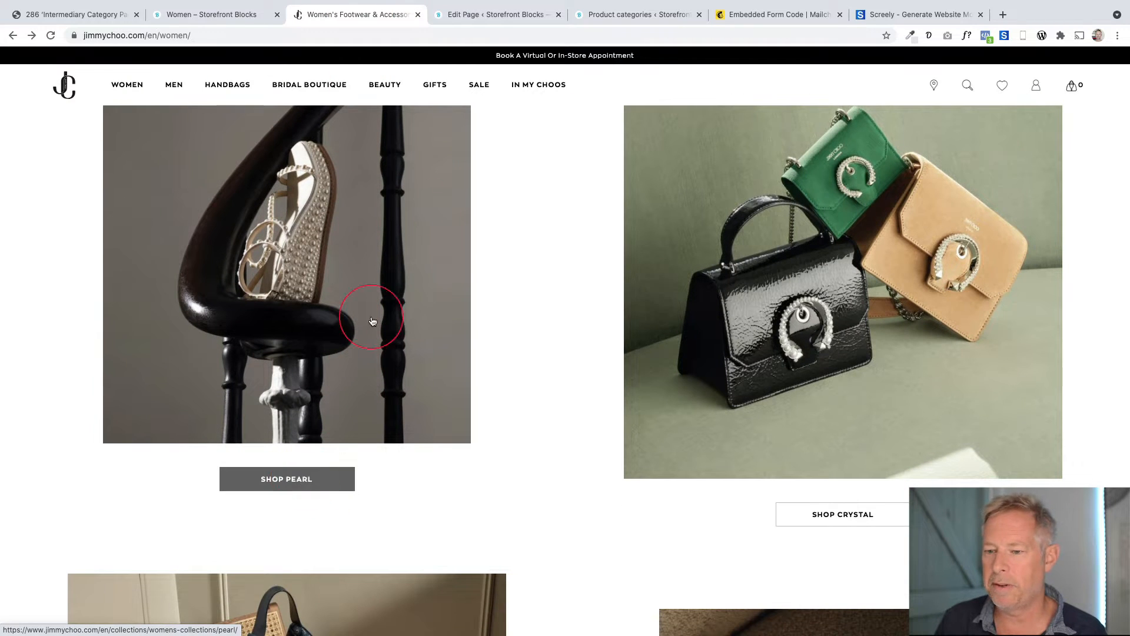
left_click(472, 16)
Insert a Buttons block directly below the sandal image, inside the same column
left_click(355, 485)
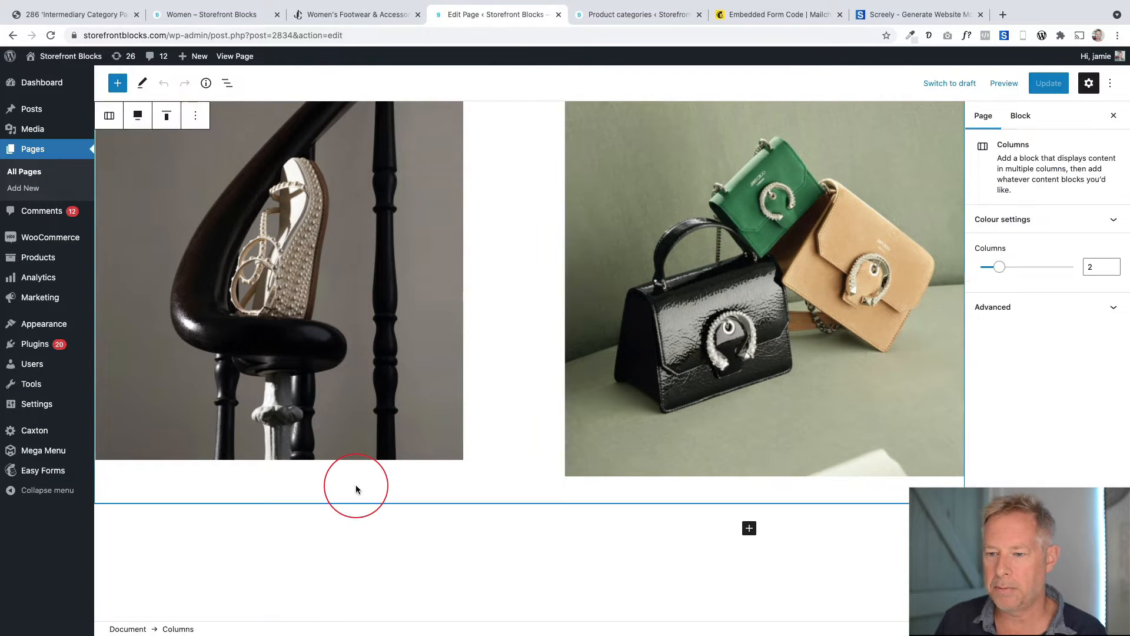
left_click(346, 463)
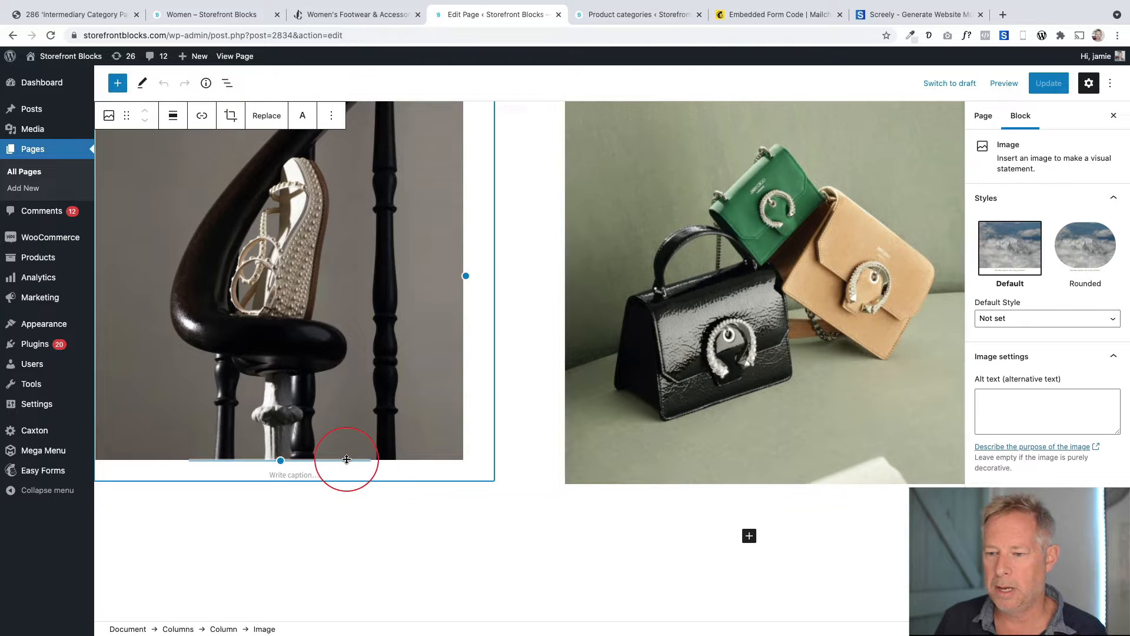
left_click(410, 502)
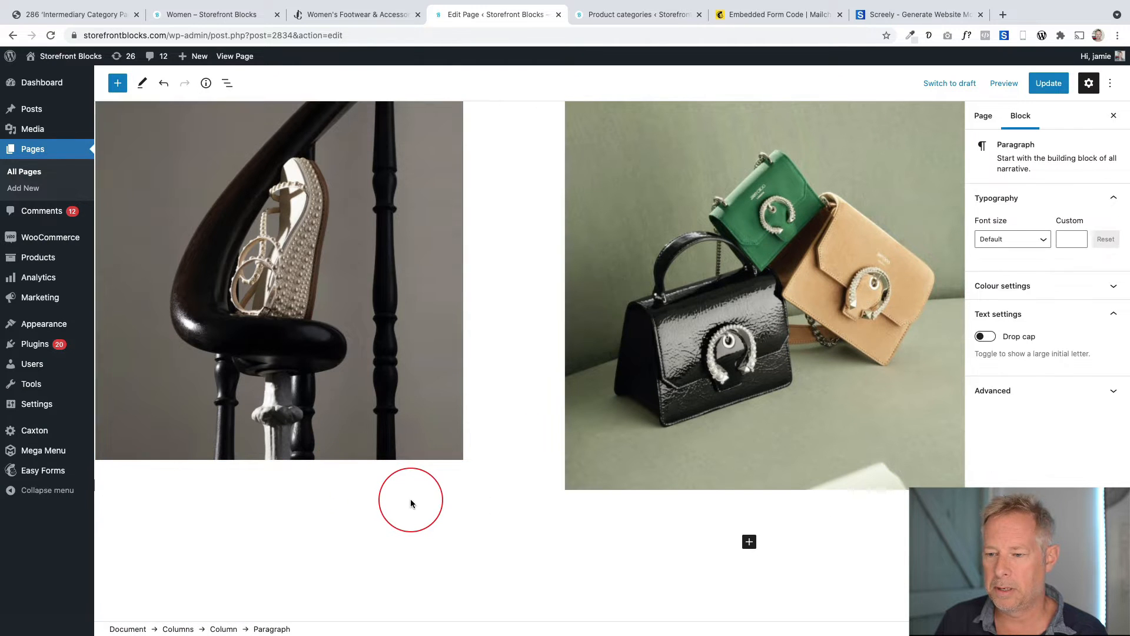
left_click(285, 471)
left_click(288, 456)
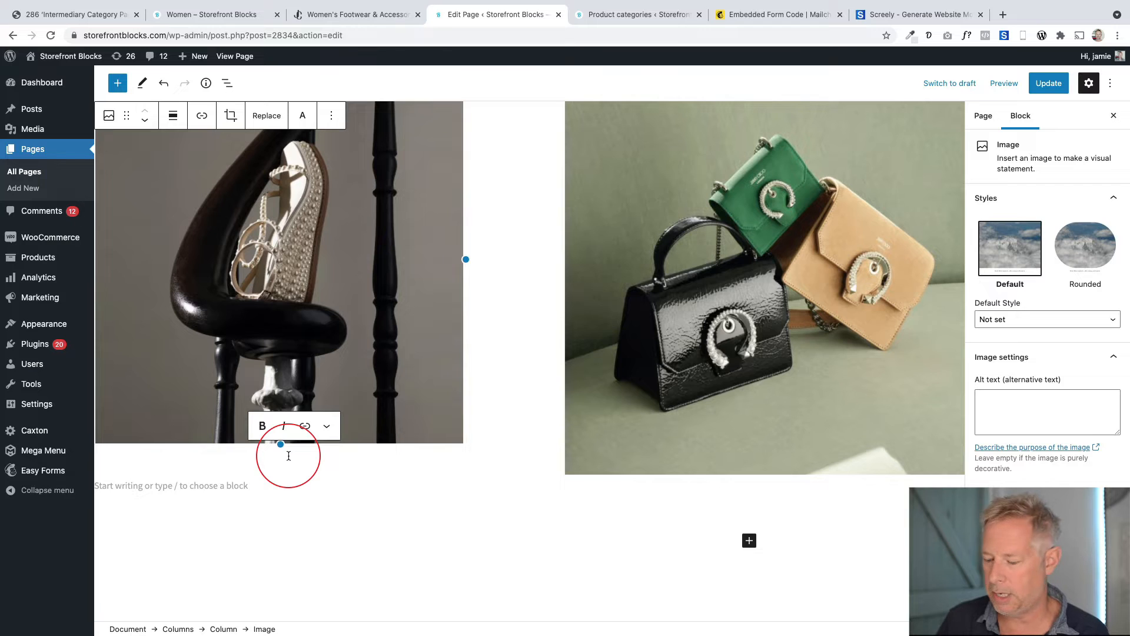
key("Return")
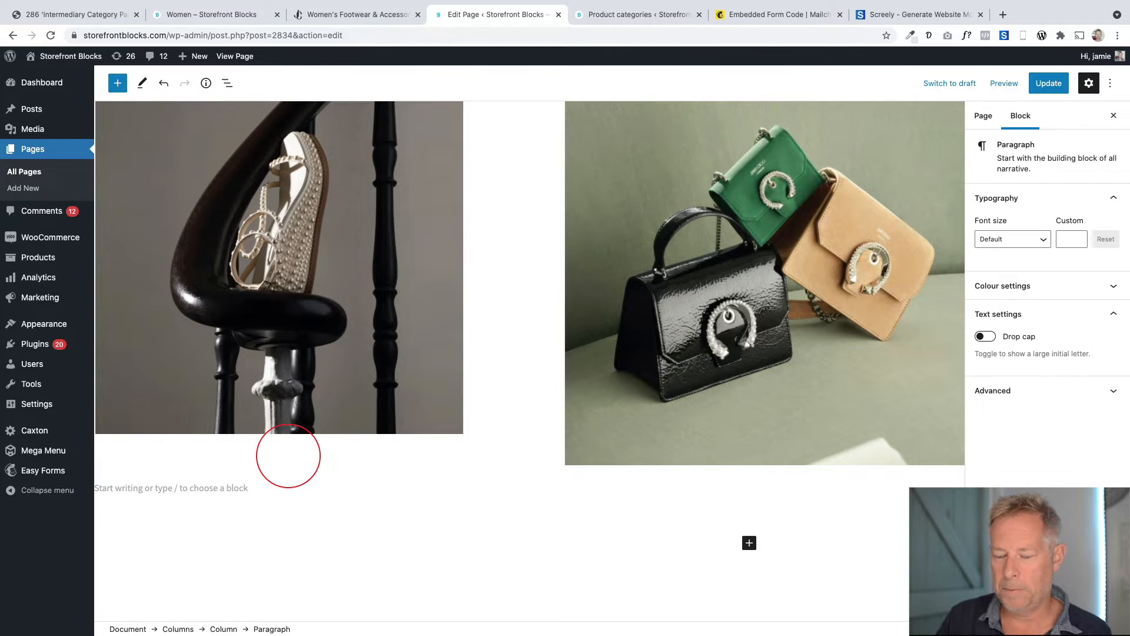
type("/")
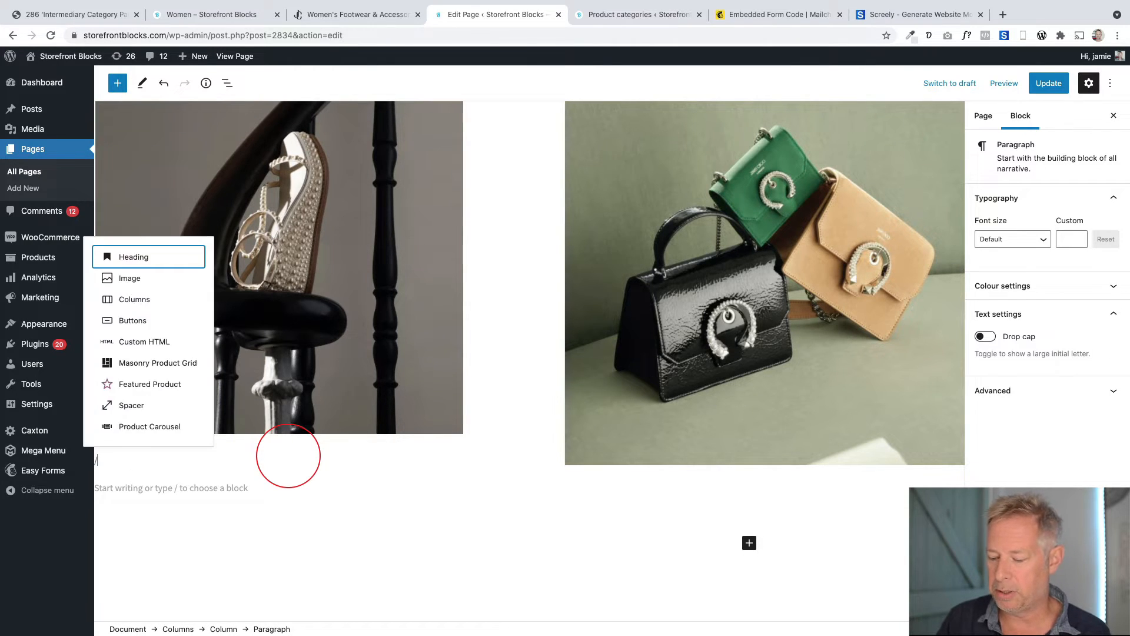
type("buttons")
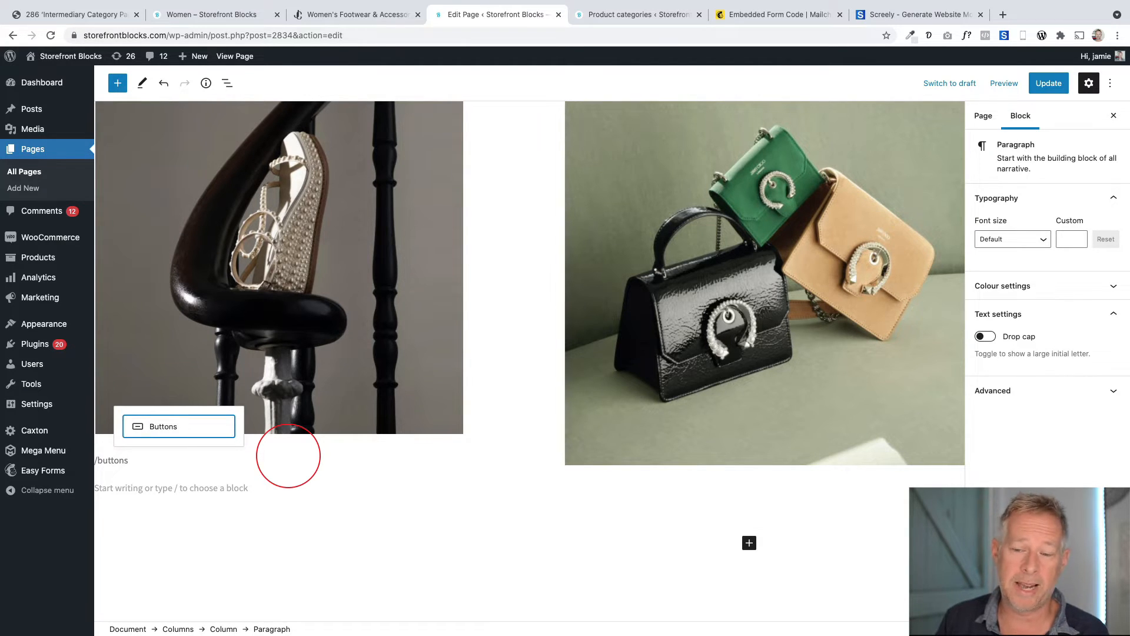
key("Return")
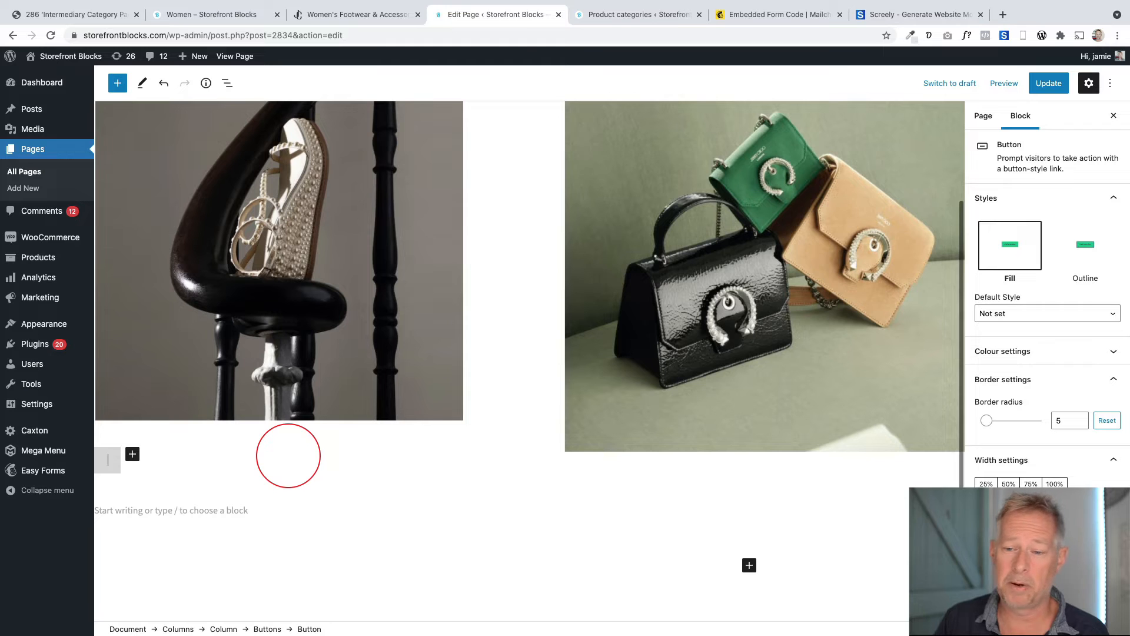
Check the pearl button's wording on the Jimmy Choo page and label the new button SHOP PEARL
left_click(383, 15)
left_click(479, 15)
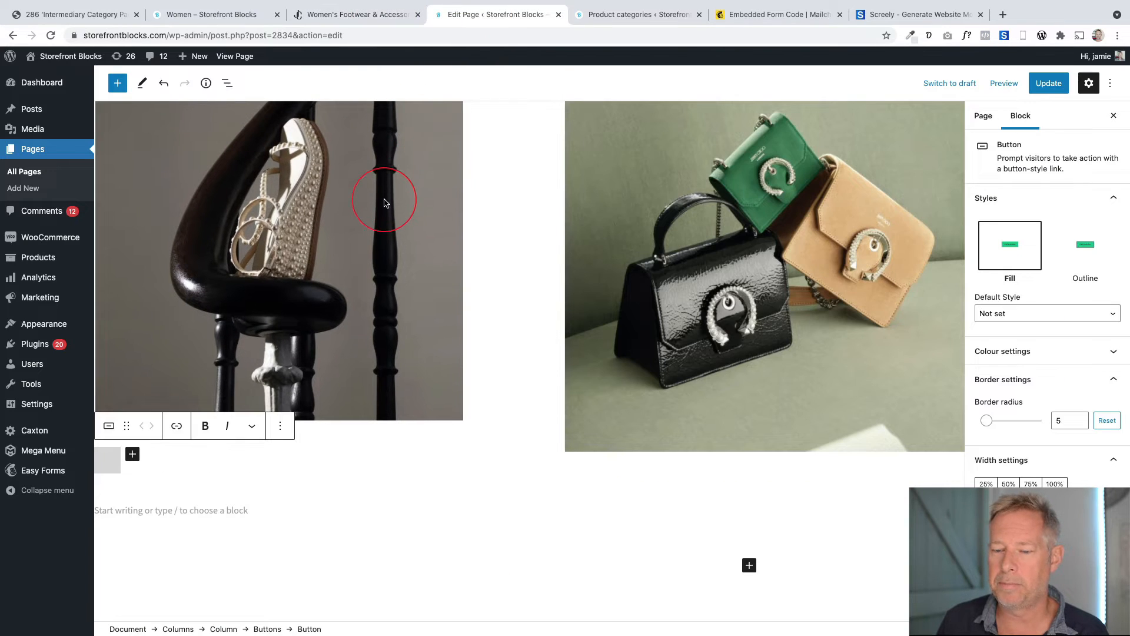
type("SHOP PEARL")
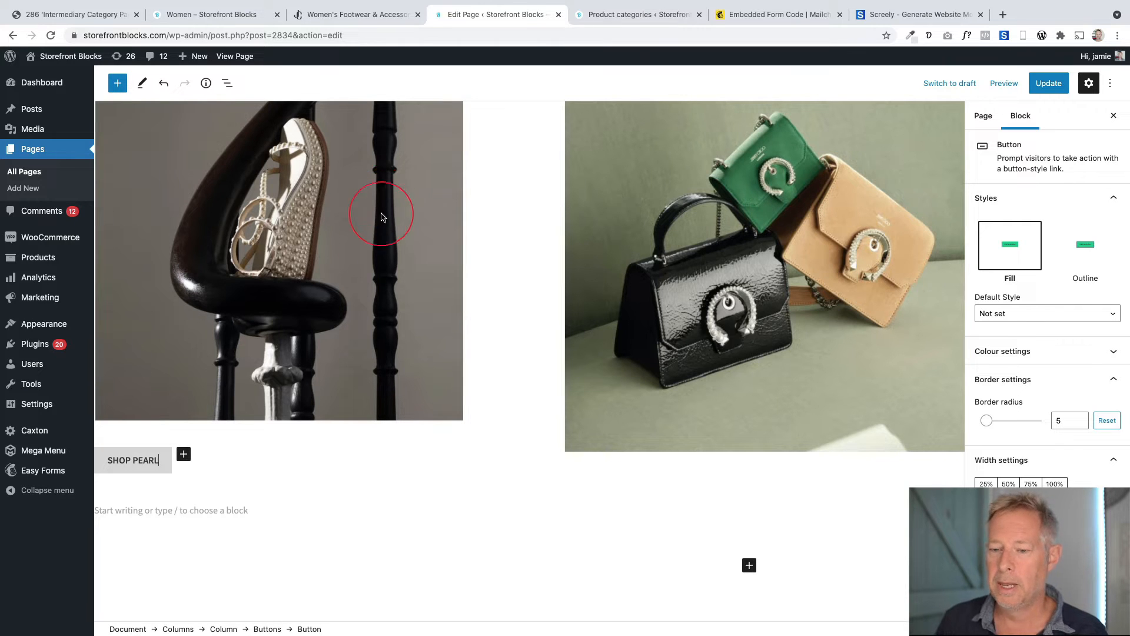
Set the Buttons block holding SHOP PEARL to Justify content centre
scroll(253, 477, "down", 1)
left_click(265, 448)
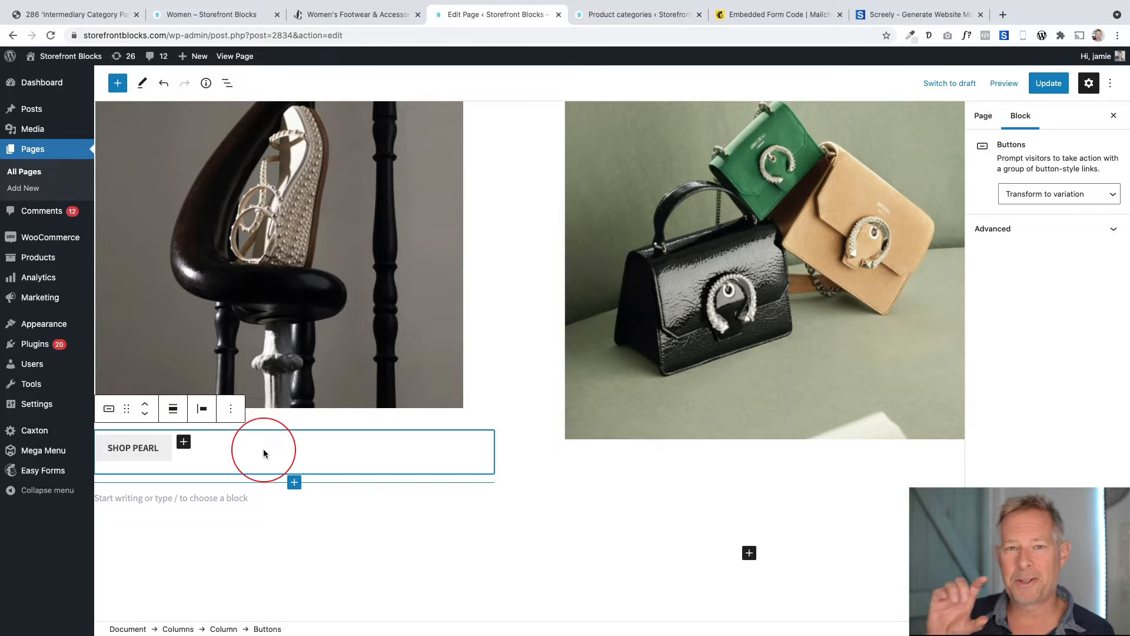
left_click(149, 448)
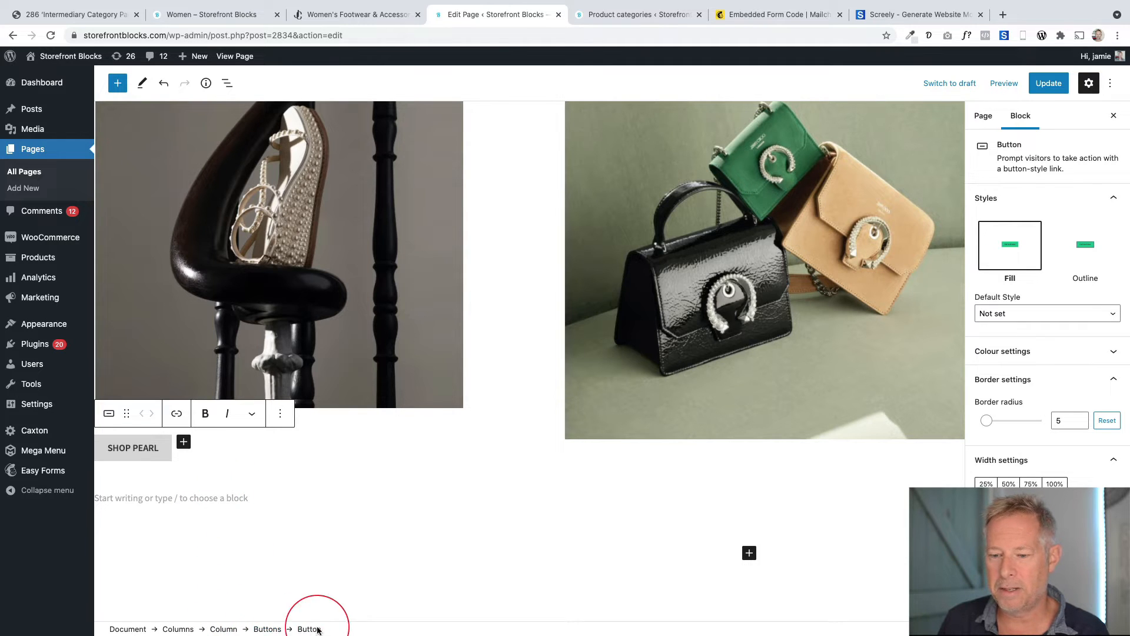
left_click(266, 629)
left_click(202, 408)
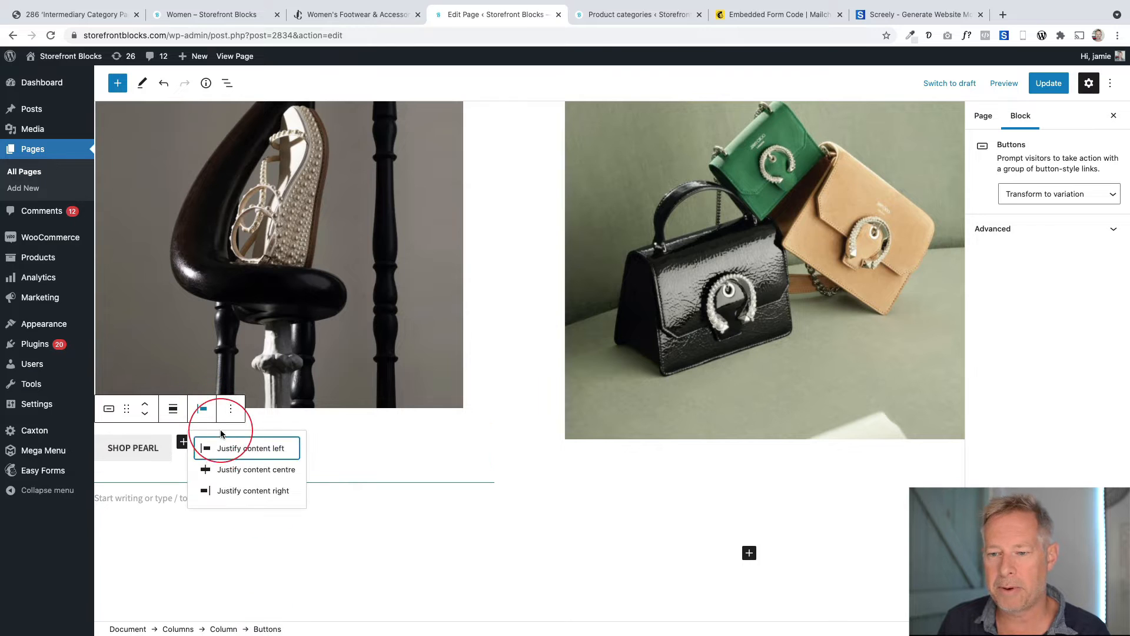
left_click(239, 469)
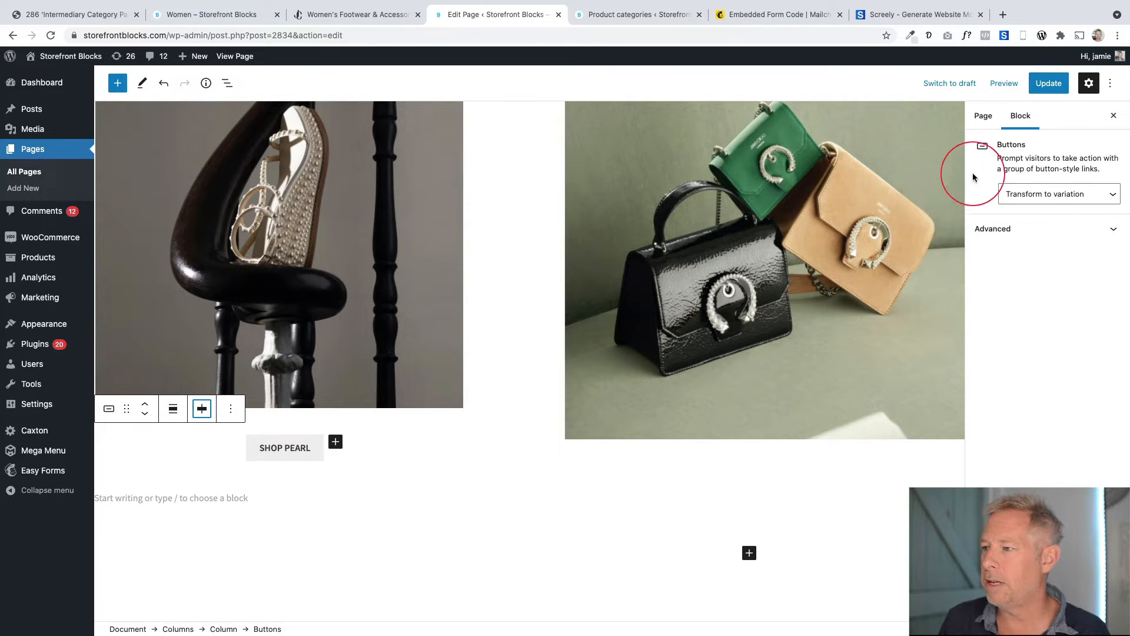
Apply the Outline style to the SHOP PEARL button and compare it with the buttons on the Jimmy Choo page
left_click(307, 447)
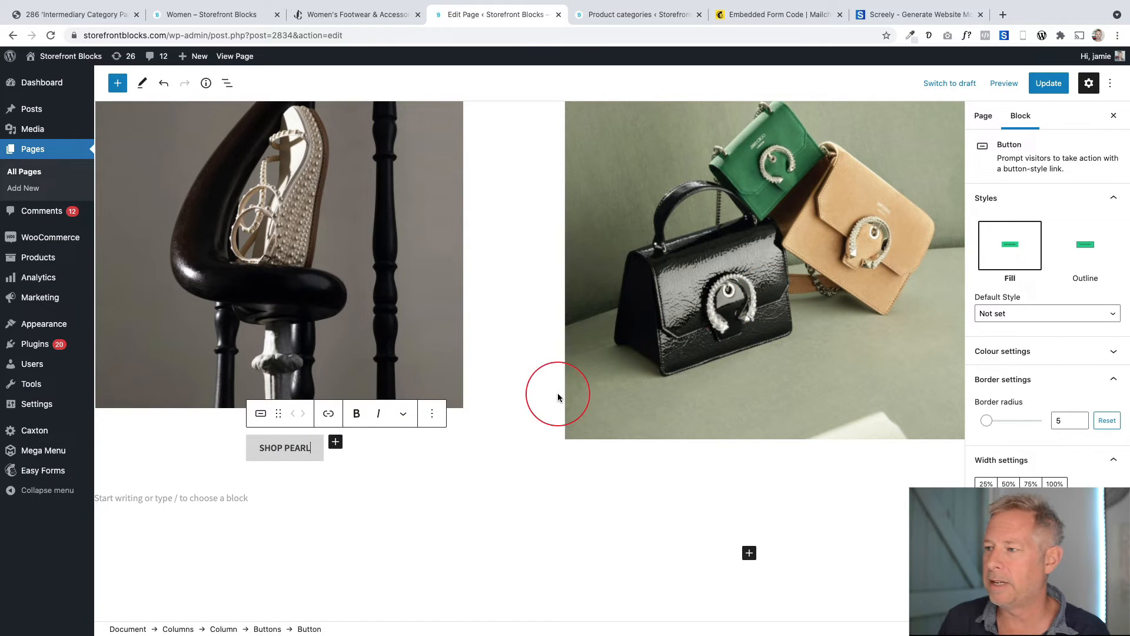
left_click(1085, 246)
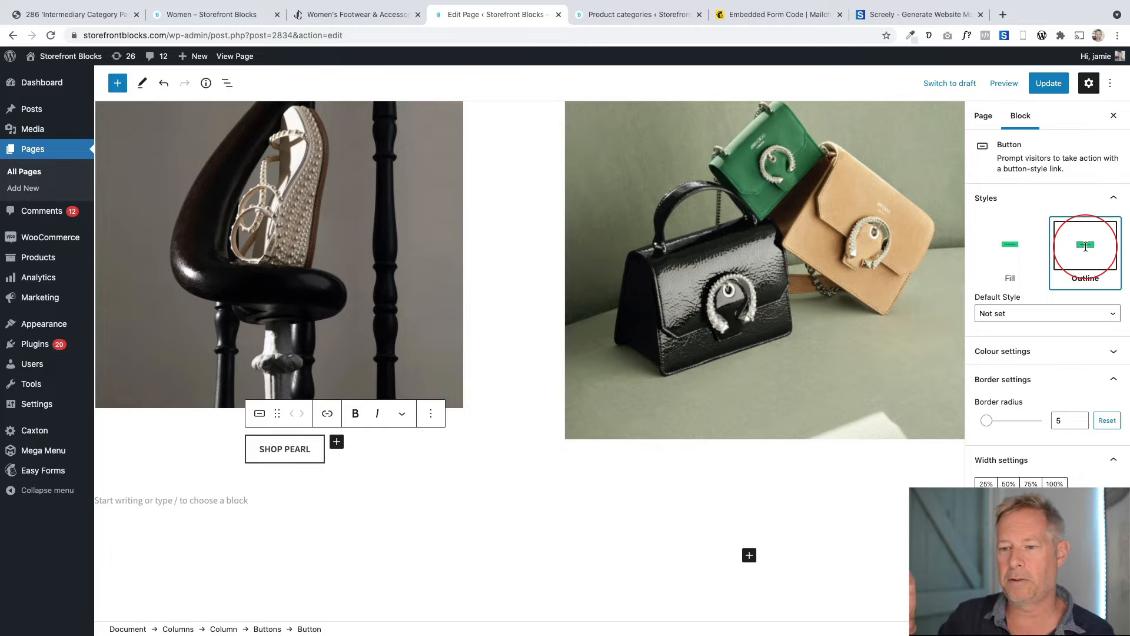
left_click(420, 24)
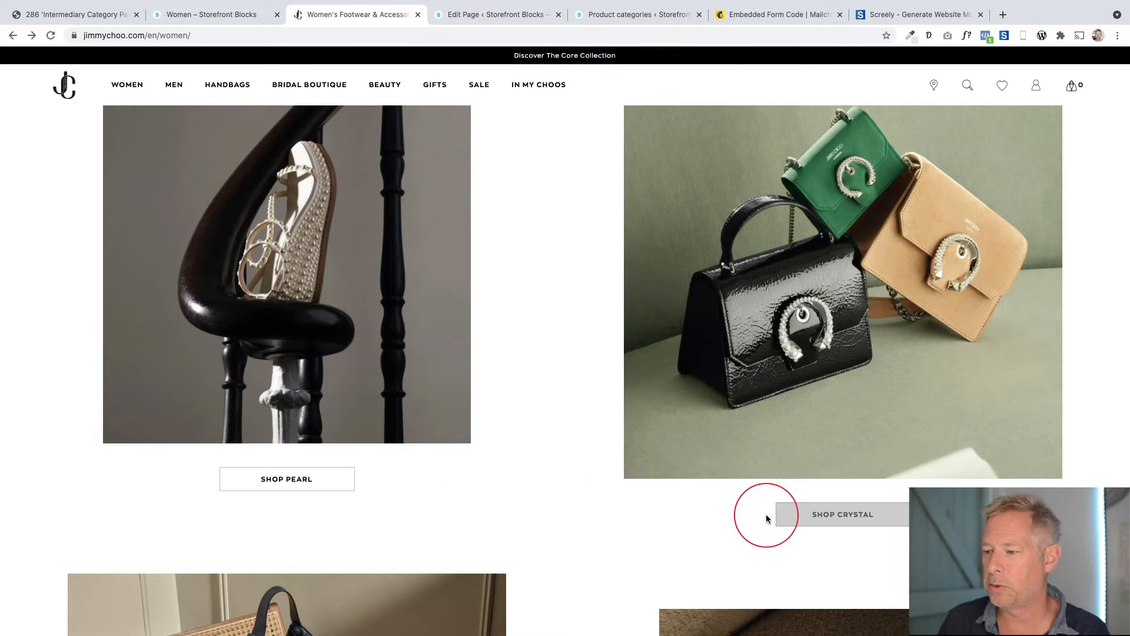
left_click(482, 16)
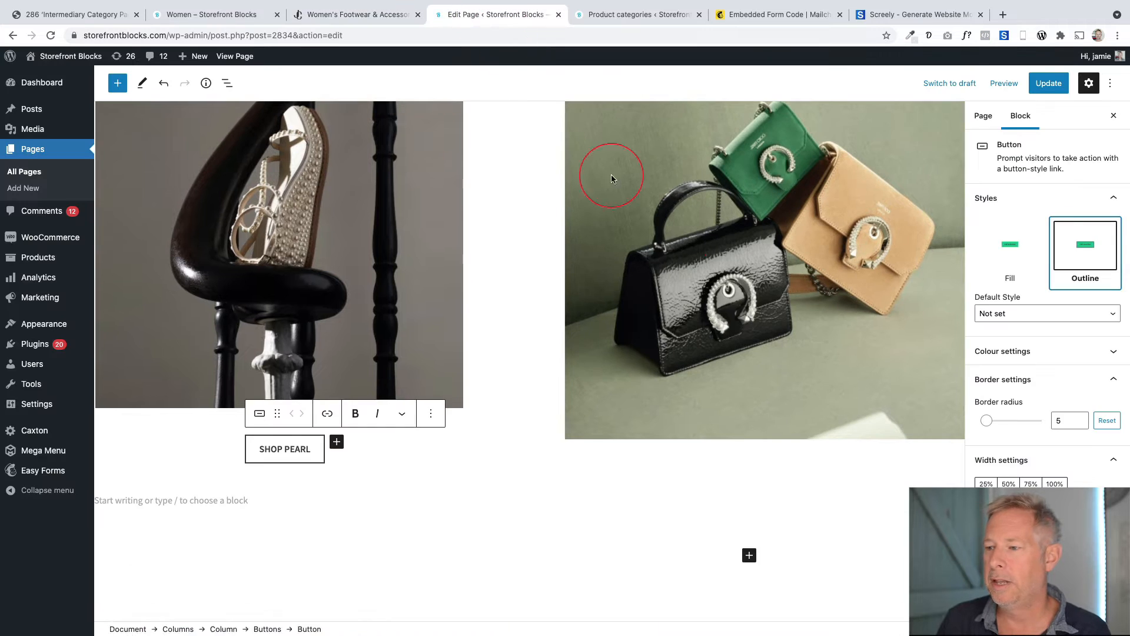
Insert a Buttons block below the handbag image and label its button CRYSTAL
left_click(794, 453)
left_click(889, 465)
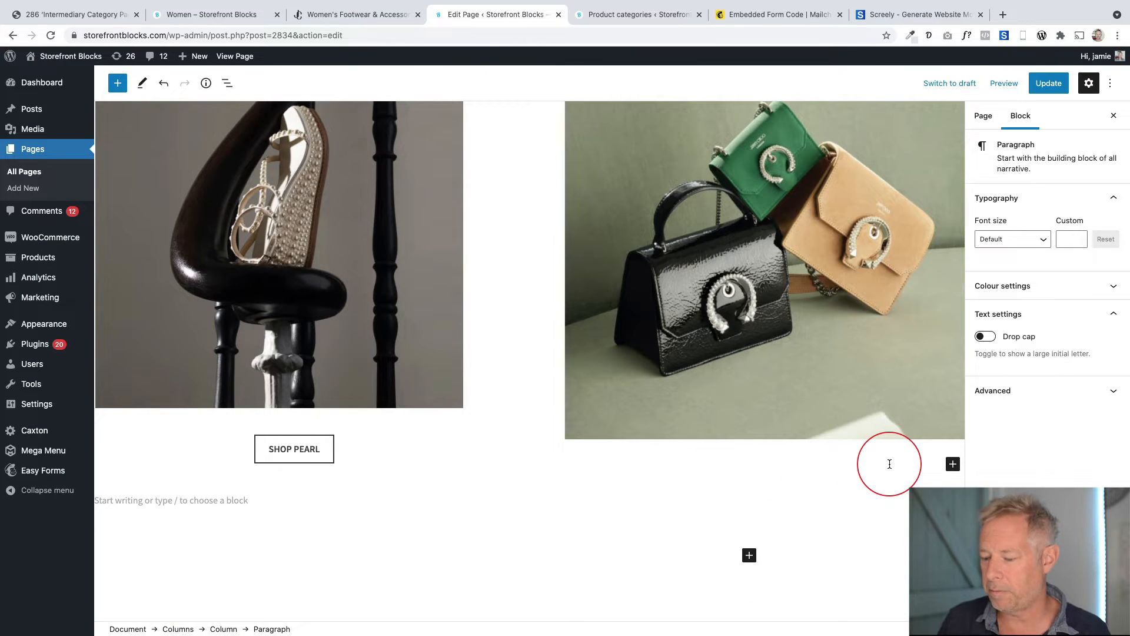
type("/BUTTONS")
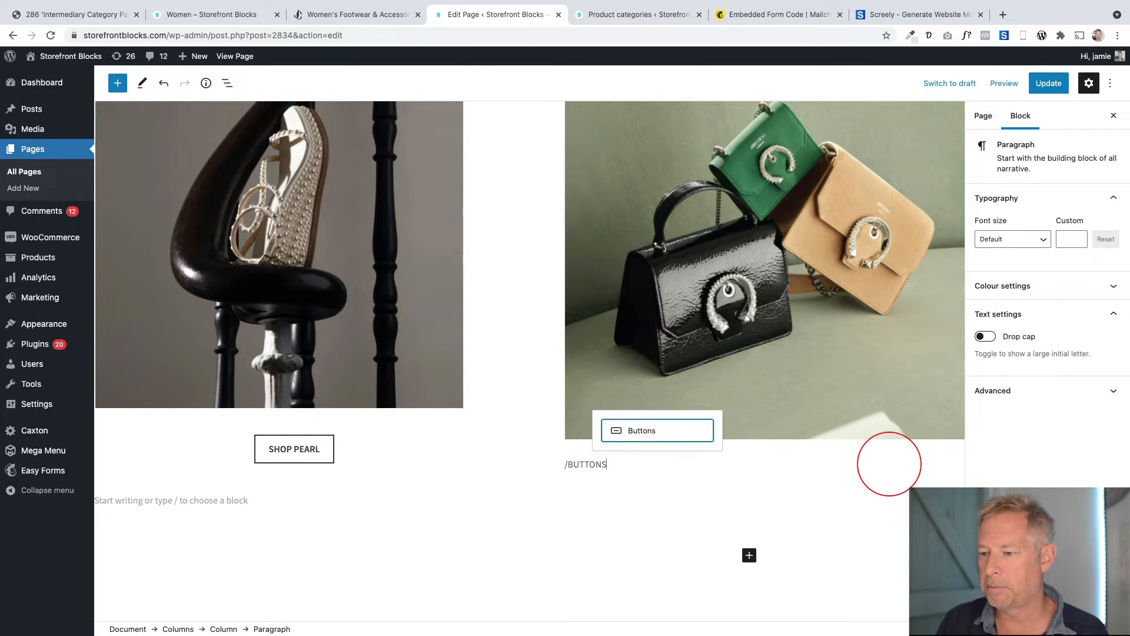
key("Return")
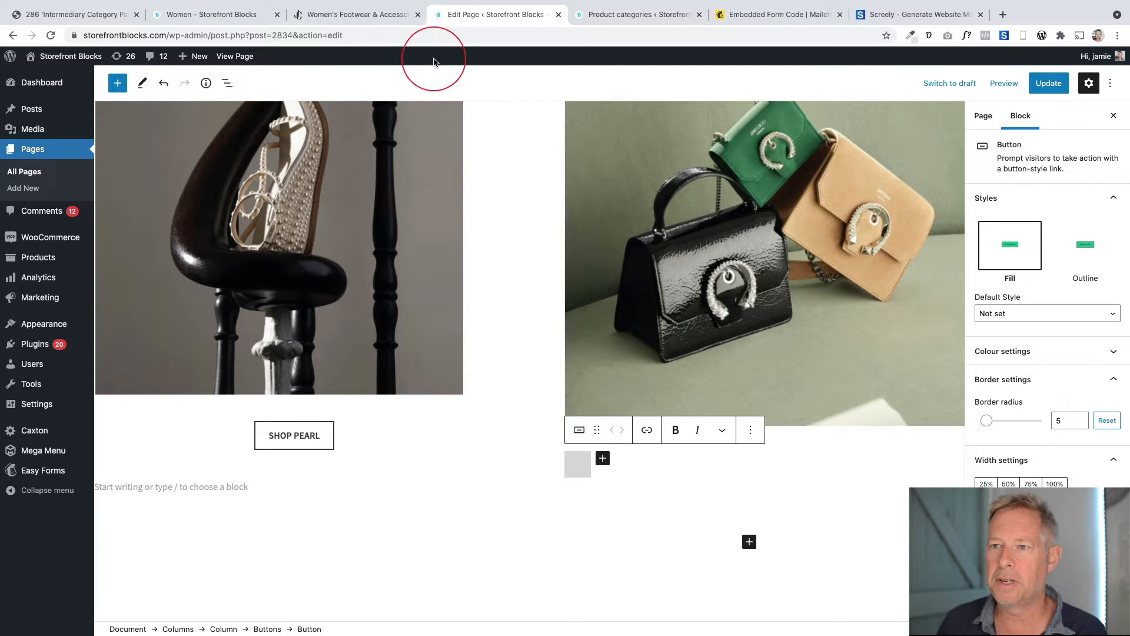
left_click(397, 14)
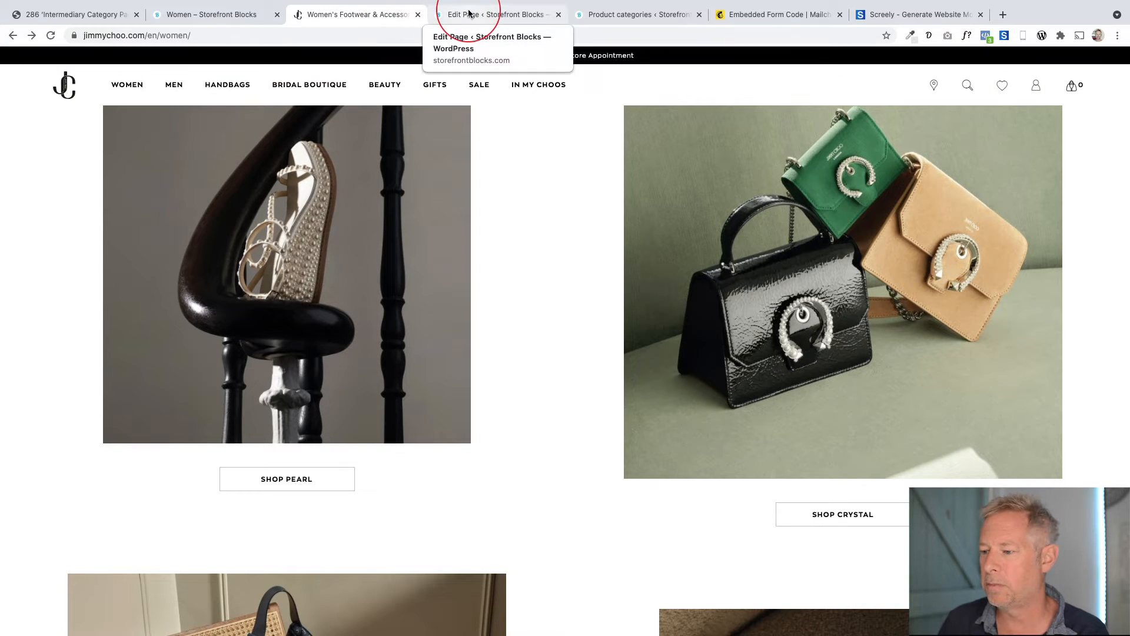
left_click(469, 15)
type("s")
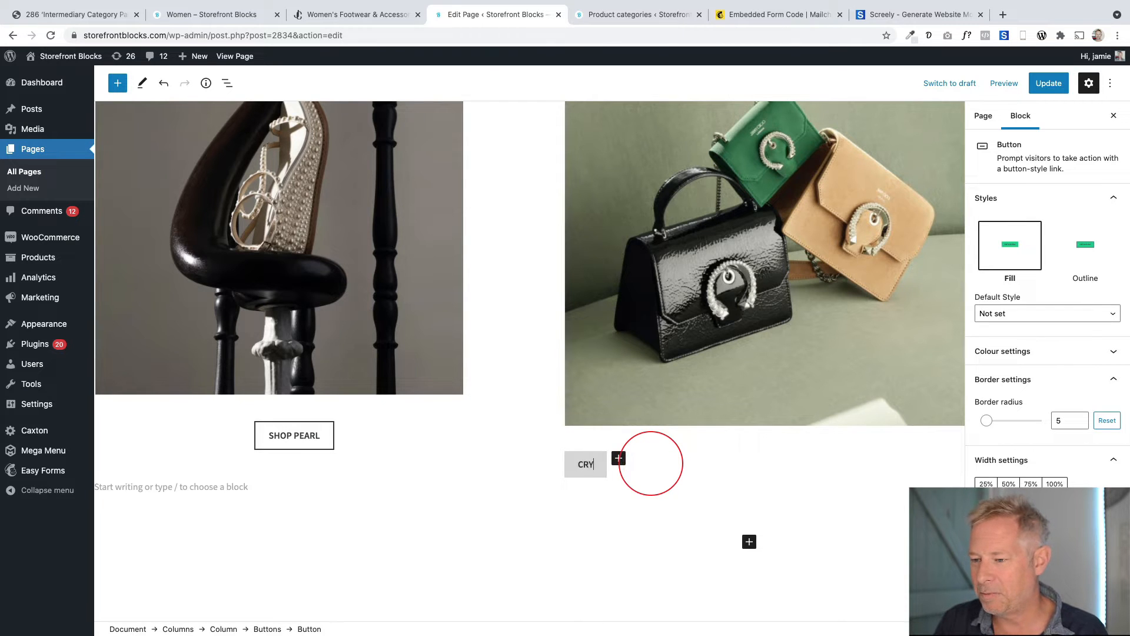
Justify the CRYSTAL button to the centre of its column and apply the Outline style to it
left_click(777, 464)
left_click(671, 426)
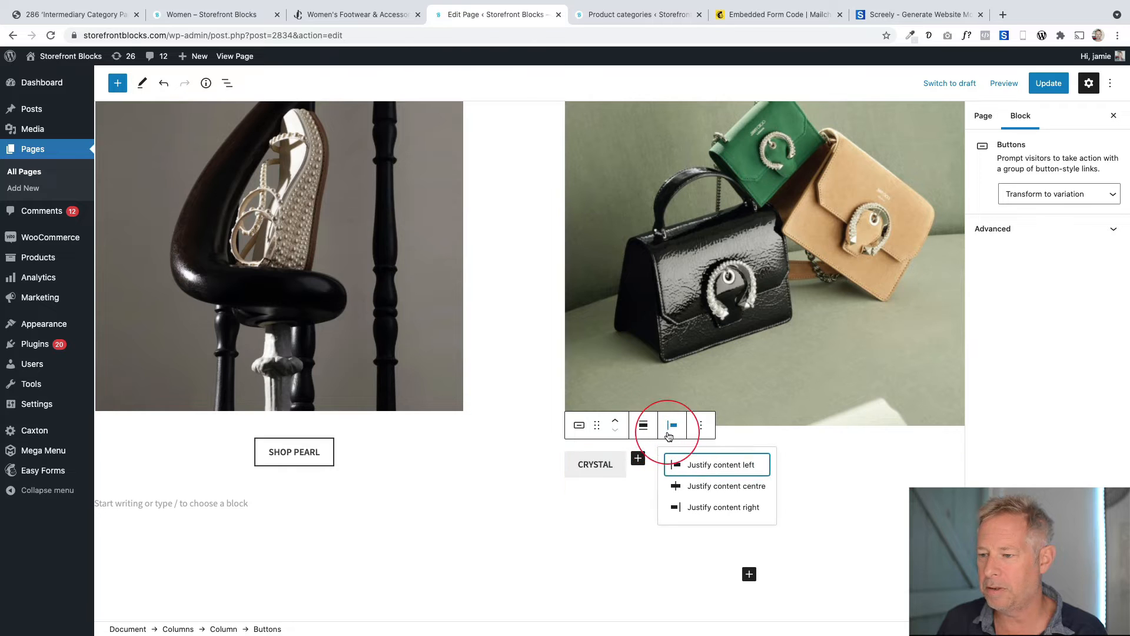
left_click(698, 491)
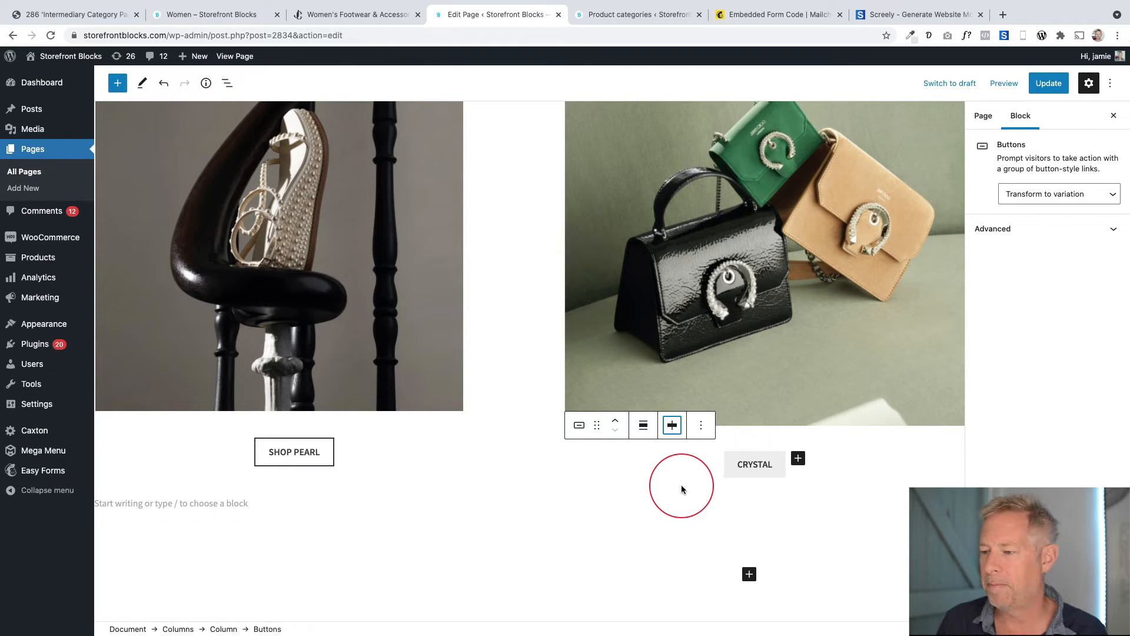
left_click(757, 464)
left_click(1055, 267)
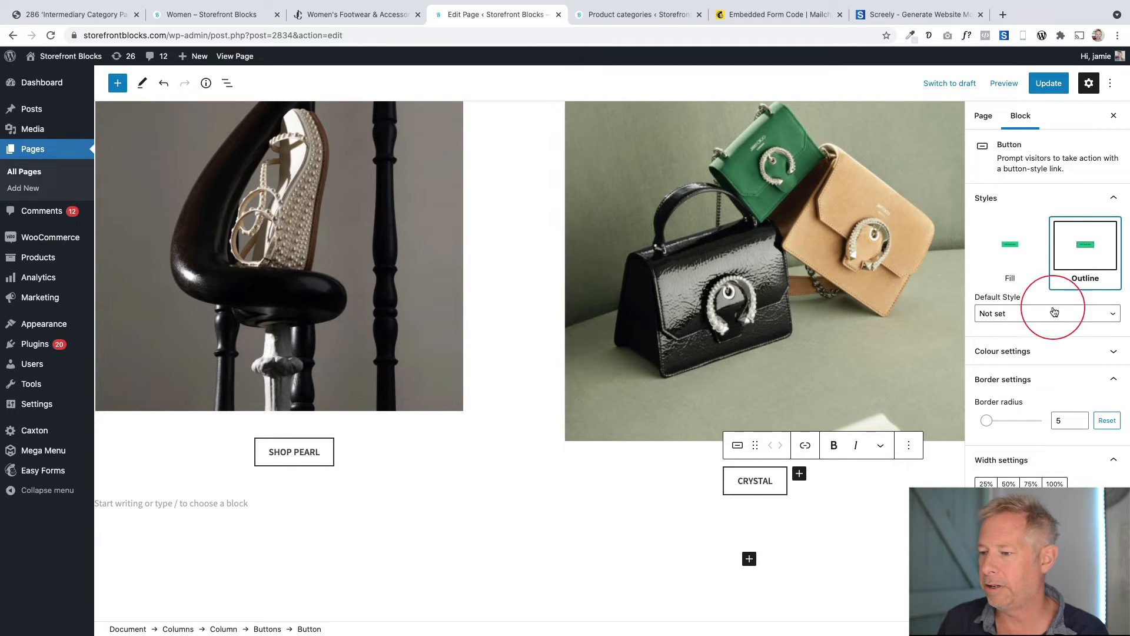
Examine the link options of the SHOP PEARL button, leaving the URL empty
left_click(313, 458)
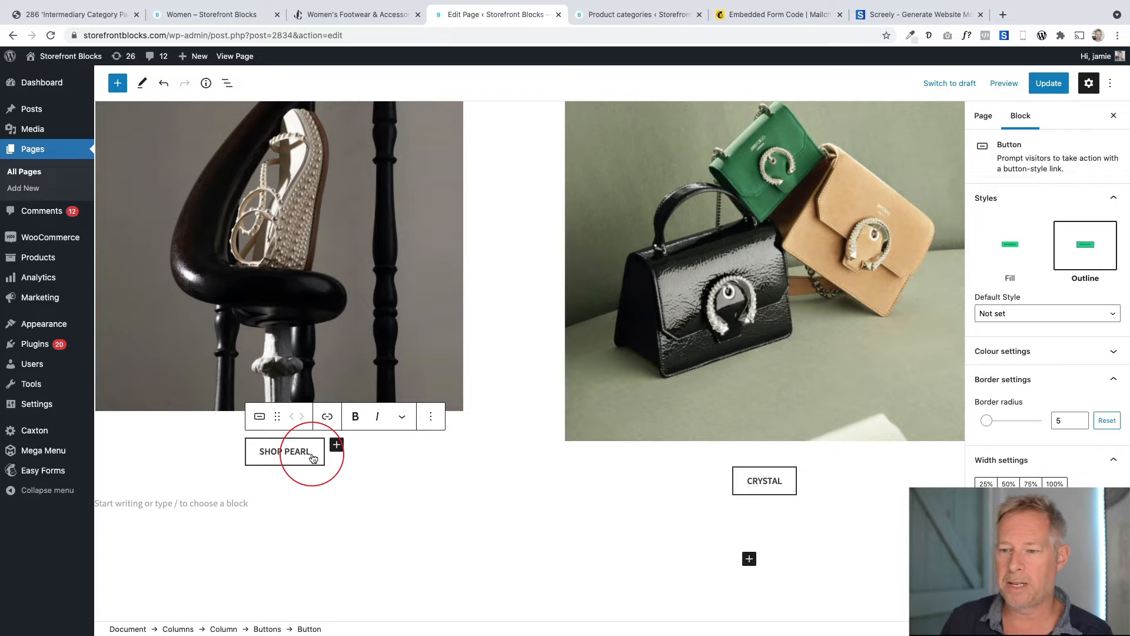
left_click(327, 416)
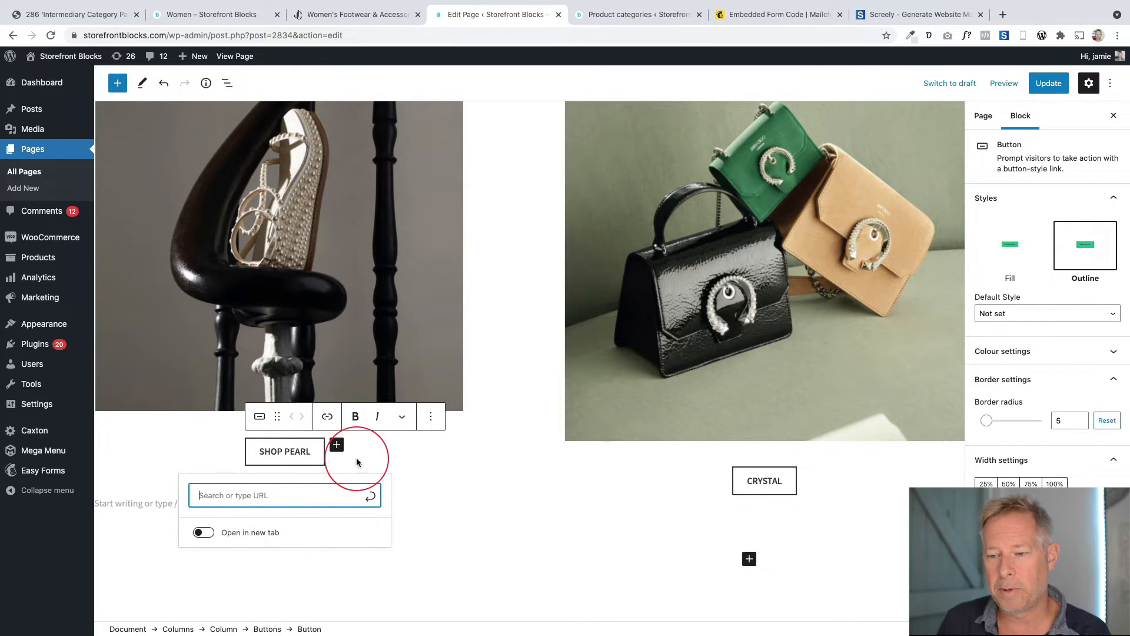
left_click(172, 434)
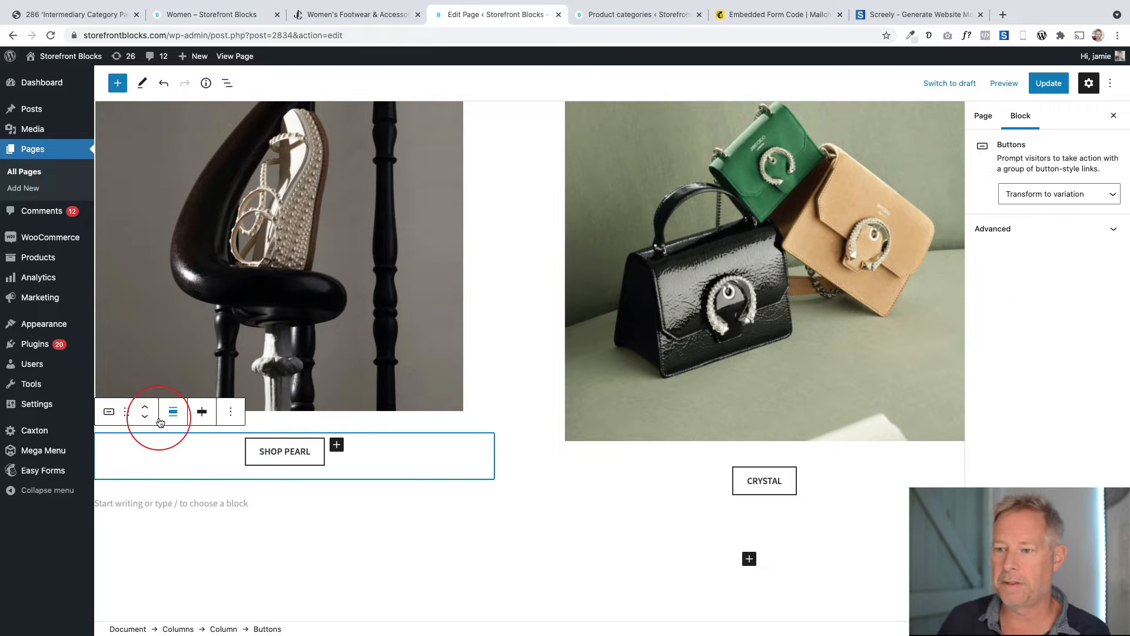
Update the Choo Womans Page, view it on the site and compare its images and buttons with the Jimmy Choo page
scroll(185, 434, "up", 3)
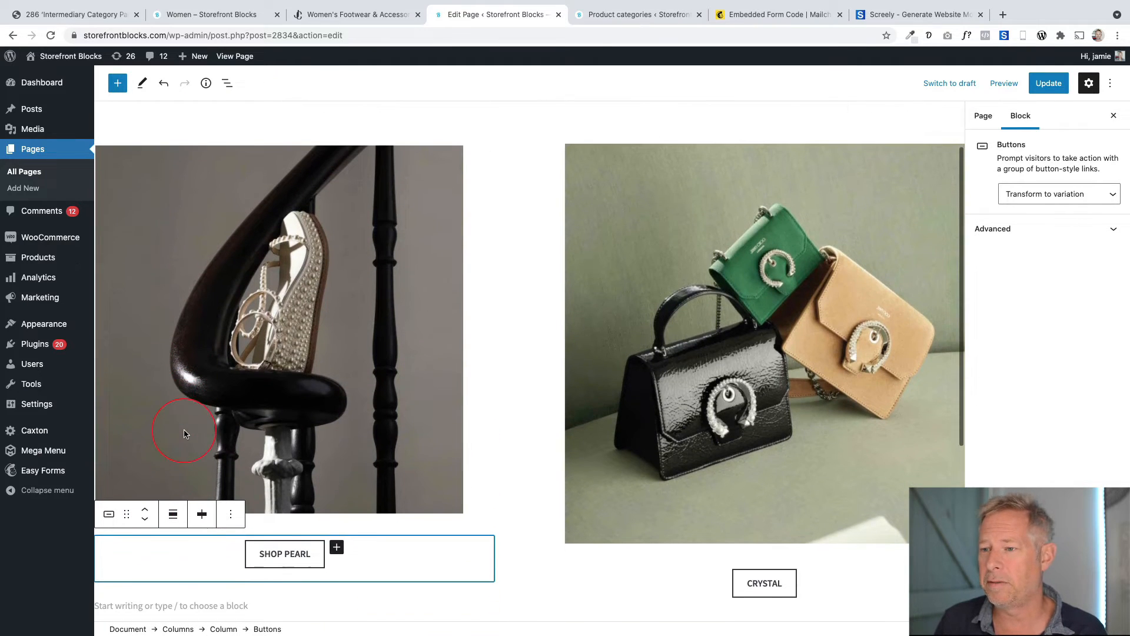
left_click(1036, 83)
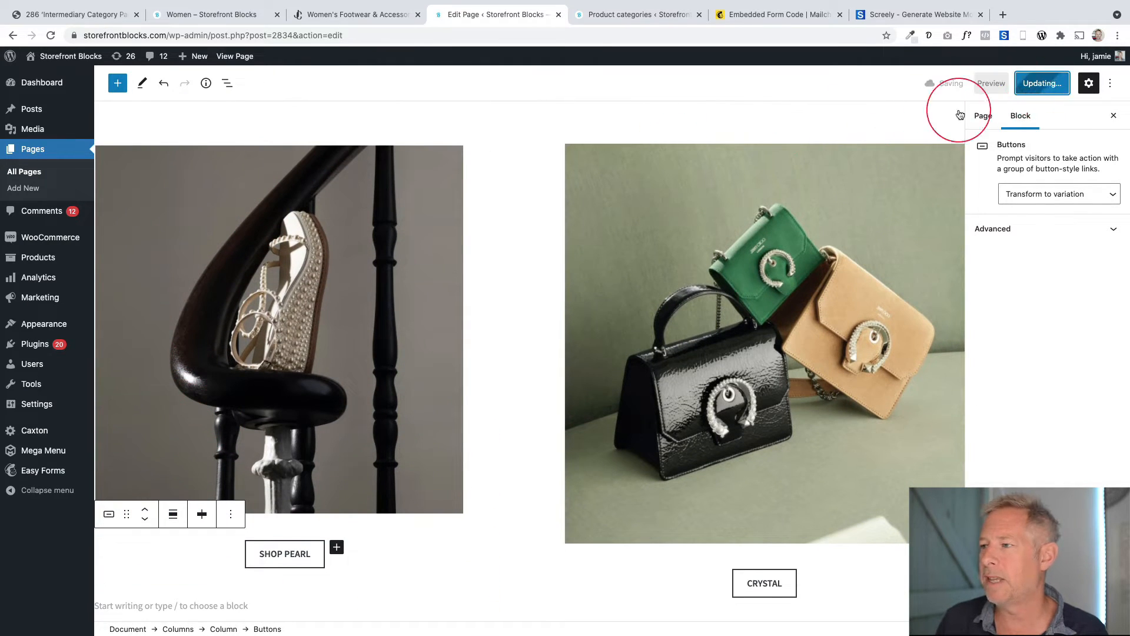
left_click(241, 56)
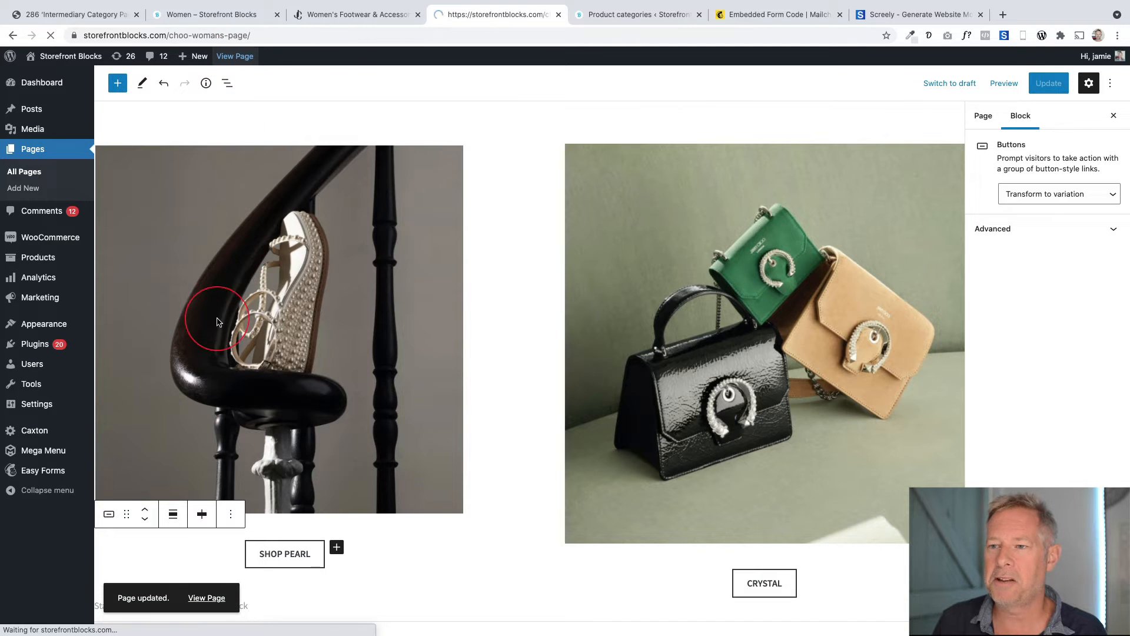
scroll(214, 383, "down", 5)
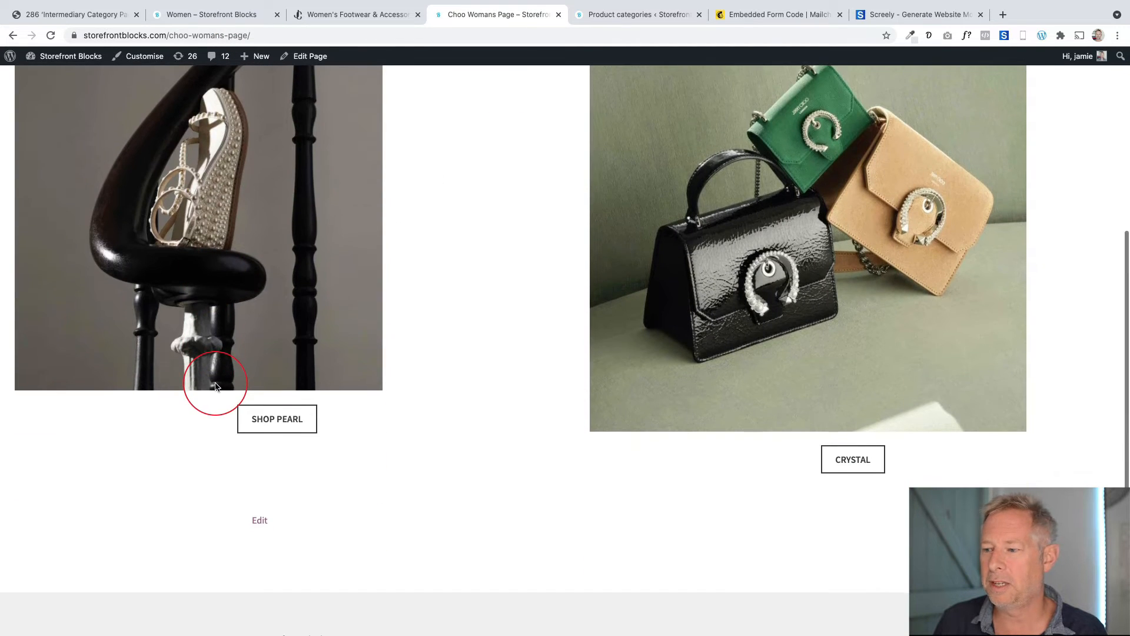
left_click(324, 14)
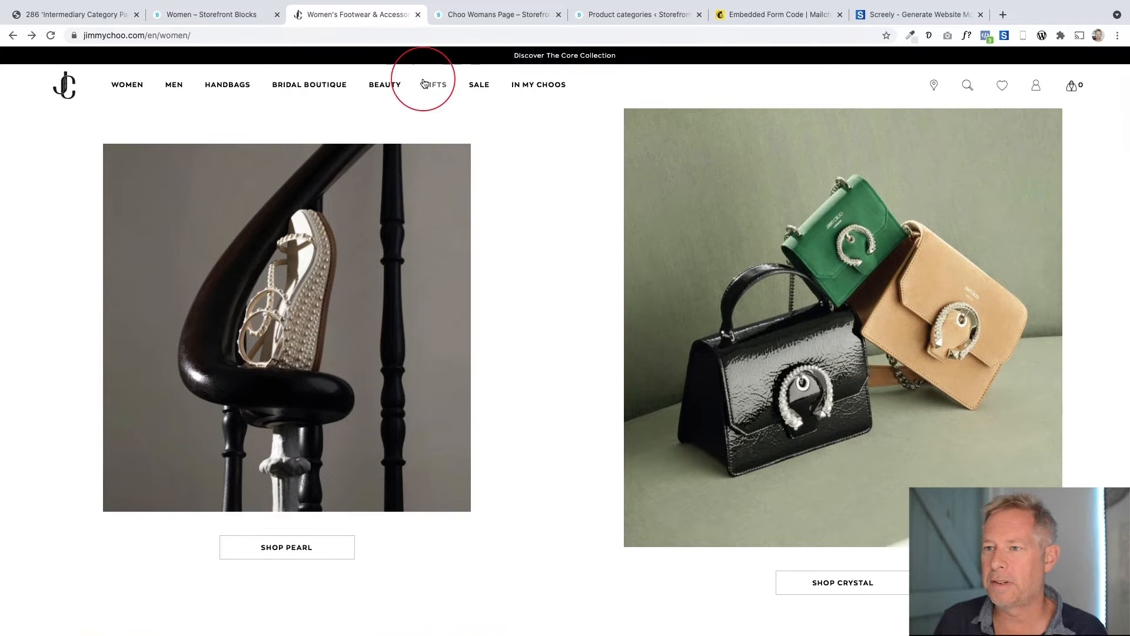
left_click(480, 15)
scroll(476, 250, "up", 4)
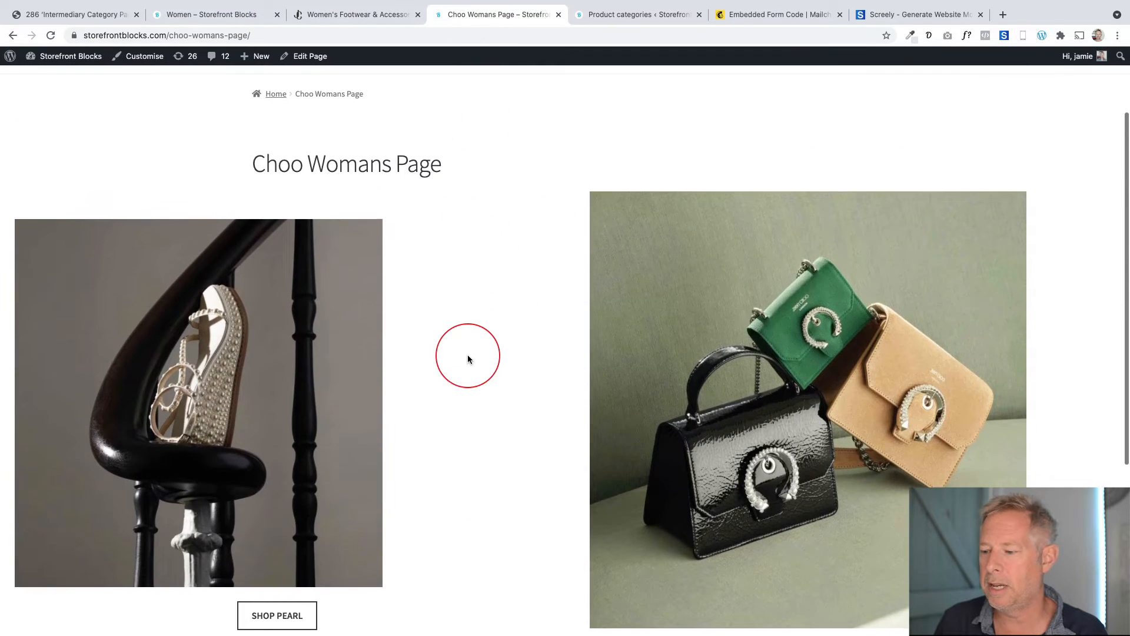
Open the Choo Womans Page for editing and align the sandal image to the centre of its column
scroll(467, 356, "down", 6)
left_click(305, 55)
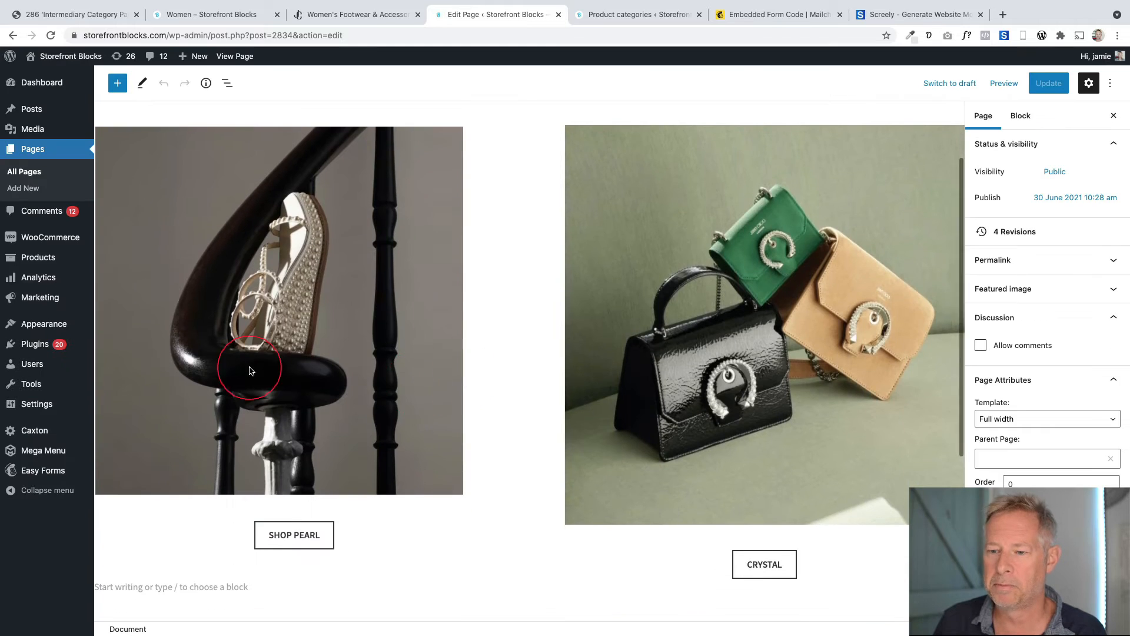
left_click(292, 324)
left_click(173, 116)
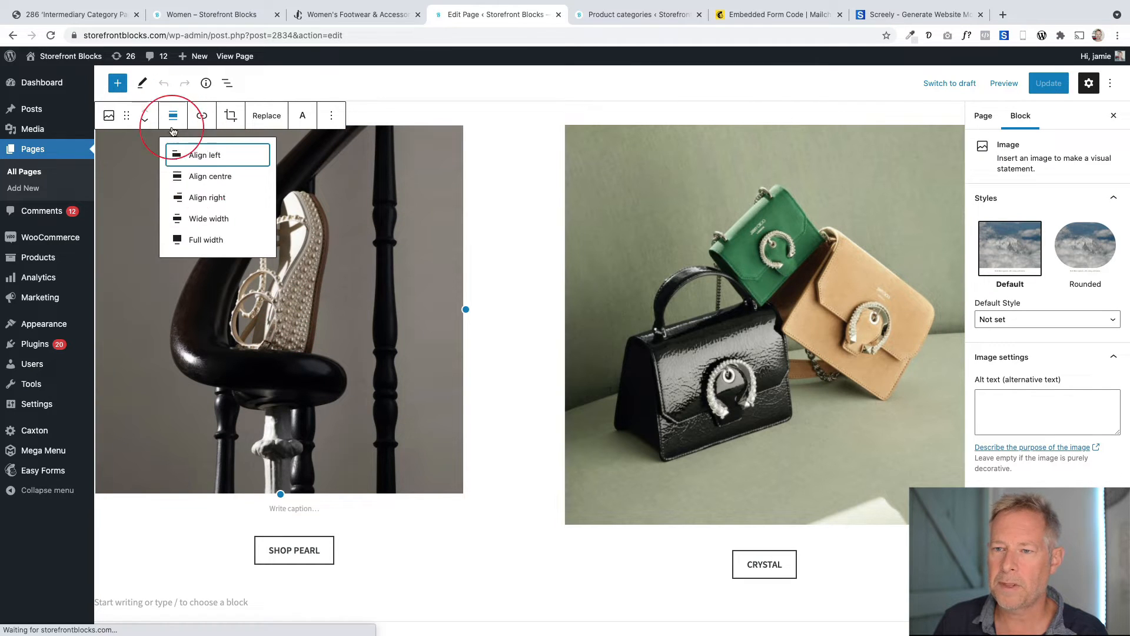
left_click(199, 178)
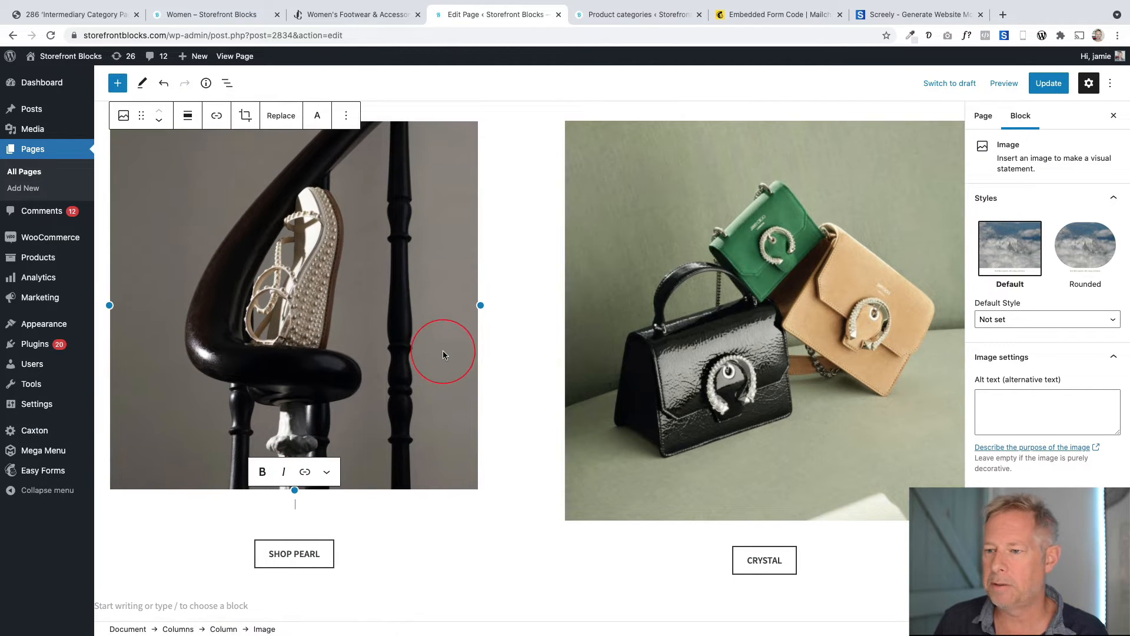
Update the page and view it on the site to check the sandal image's alignment above its button
scroll(443, 353, "up", 1)
left_click(1048, 83)
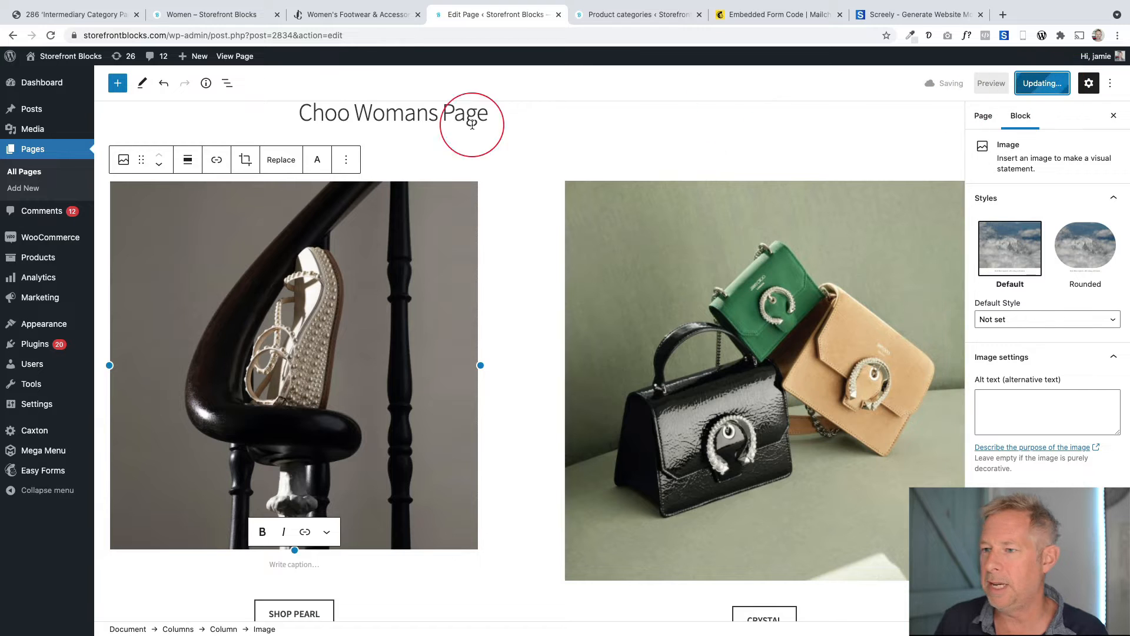
left_click(237, 56)
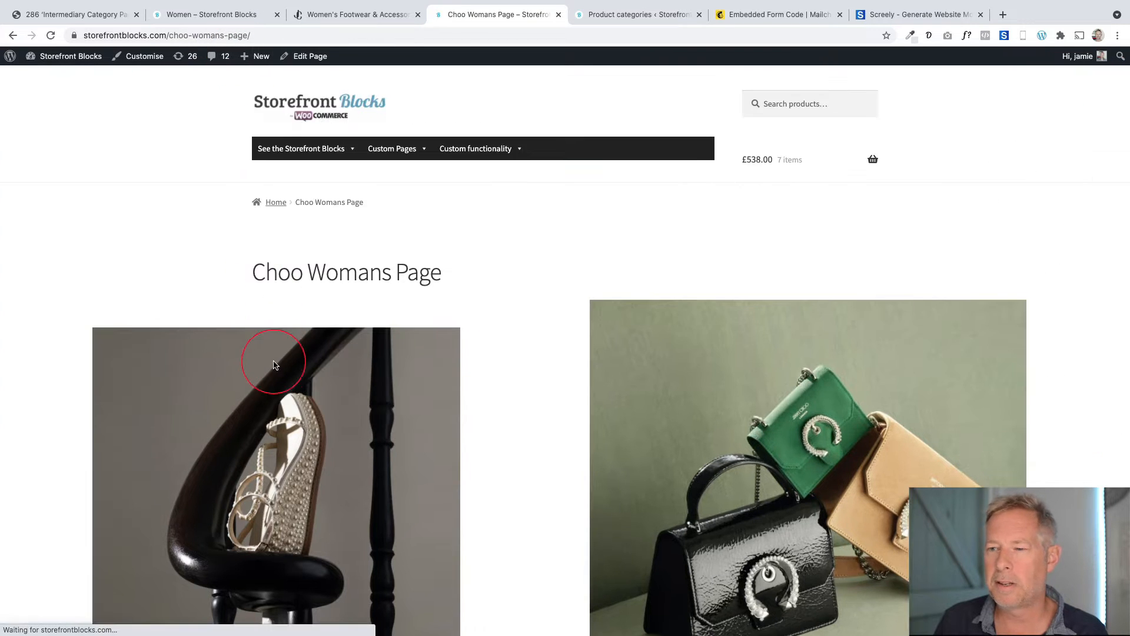
scroll(275, 372, "down", 4)
scroll(276, 371, "down", 1)
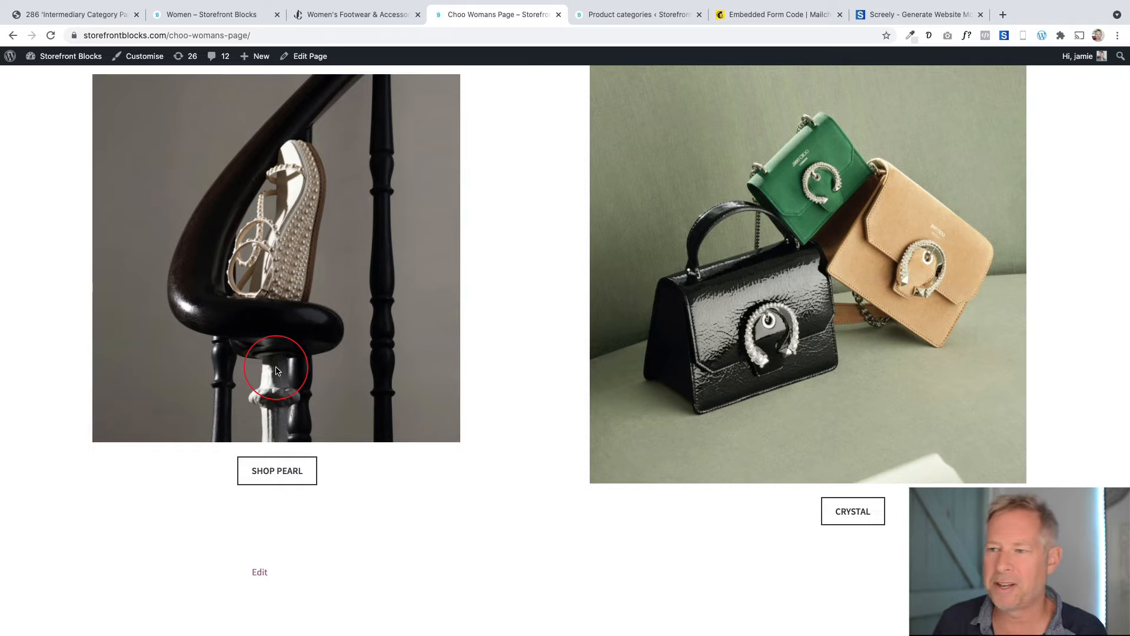
scroll(277, 371, "up", 1)
scroll(277, 377, "down", 1)
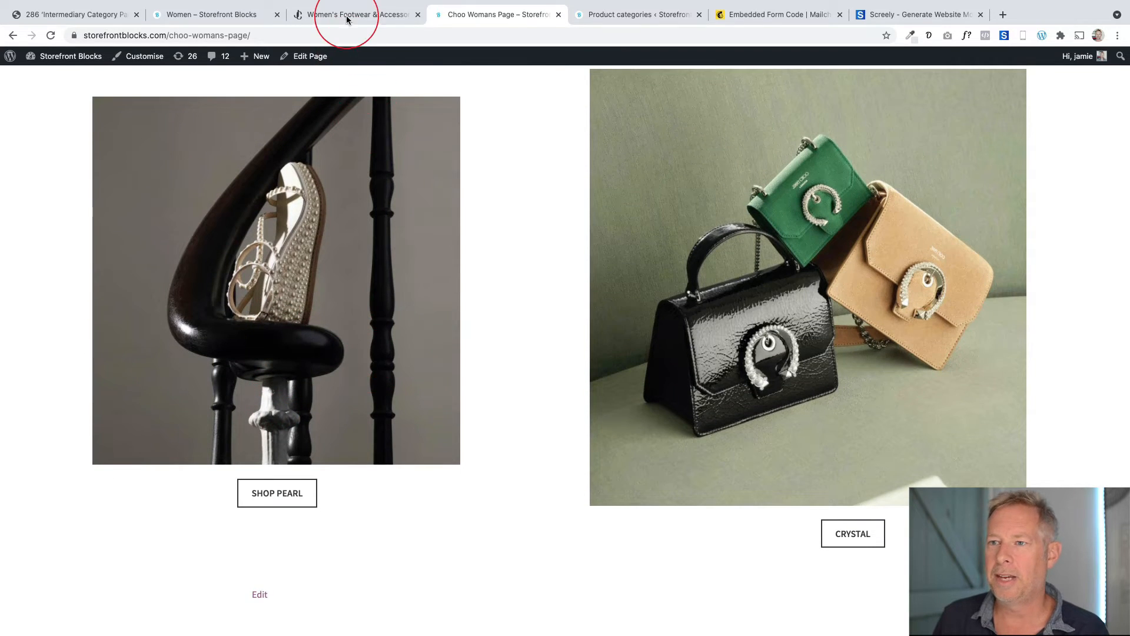
Compare the Monogram and Bridal row on the Jimmy Choo page with the Choo Womans Page layout
left_click(347, 14)
scroll(347, 318, "down", 9)
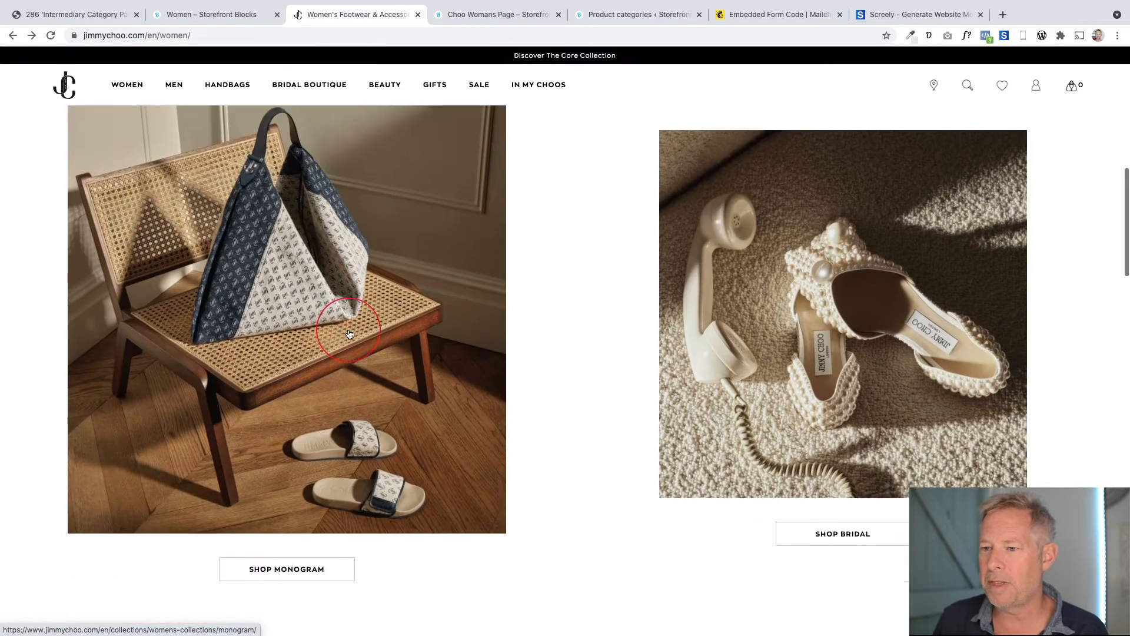
scroll(349, 335, "up", 5)
scroll(349, 334, "down", 3)
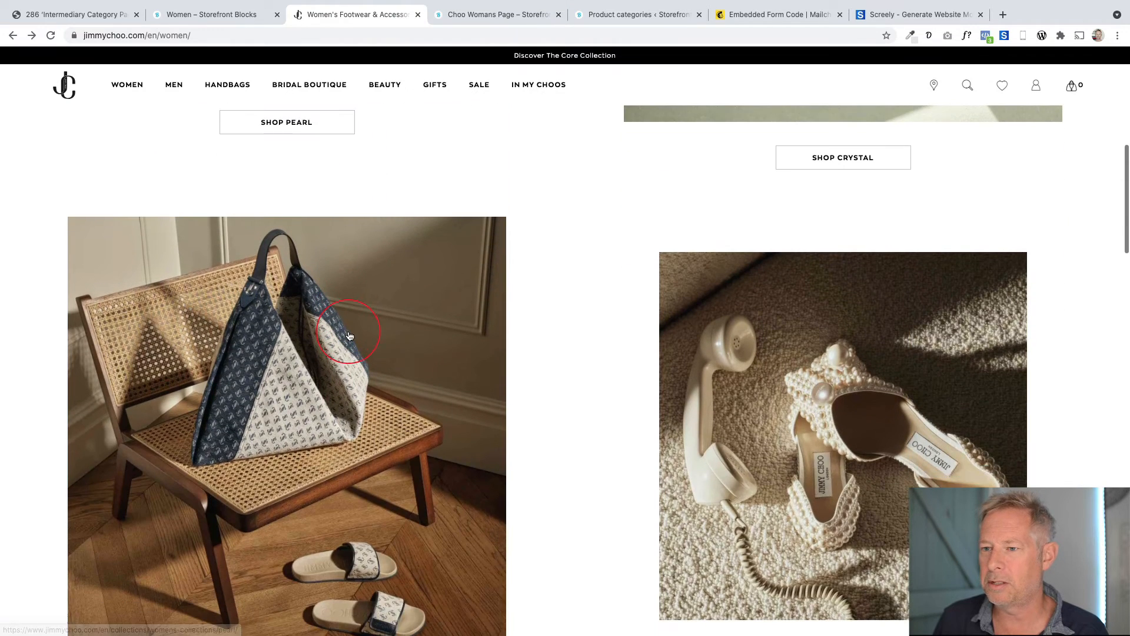
scroll(349, 334, "down", 1)
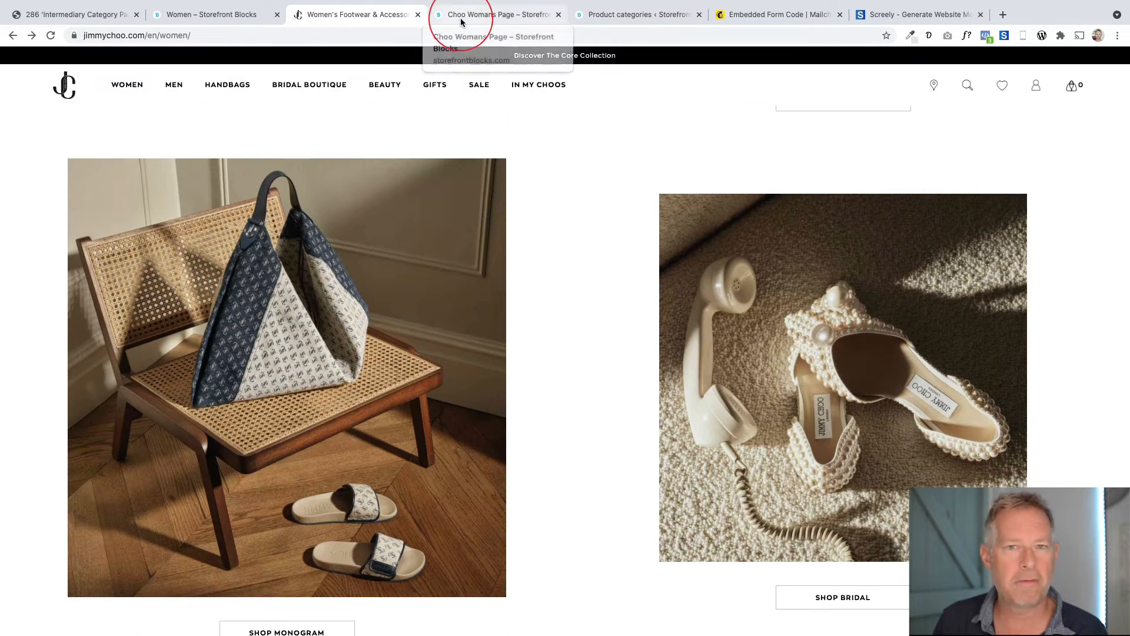
left_click(462, 17)
scroll(330, 223, "up", 2)
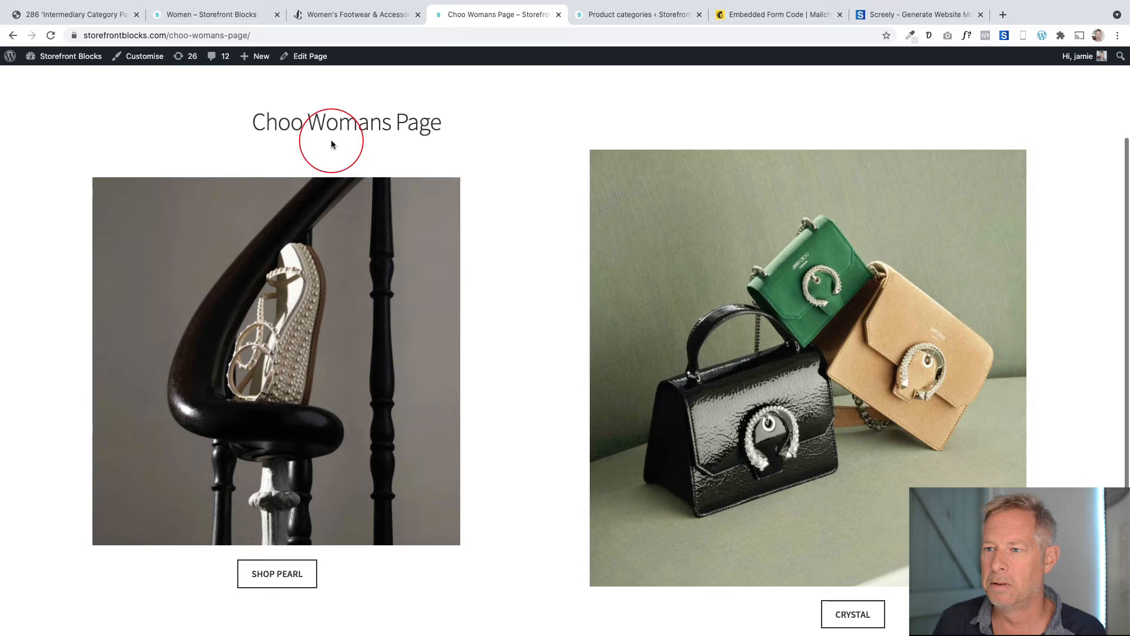
Reopen the page for editing and duplicate the whole two-column Columns block with its images and buttons
left_click(310, 56)
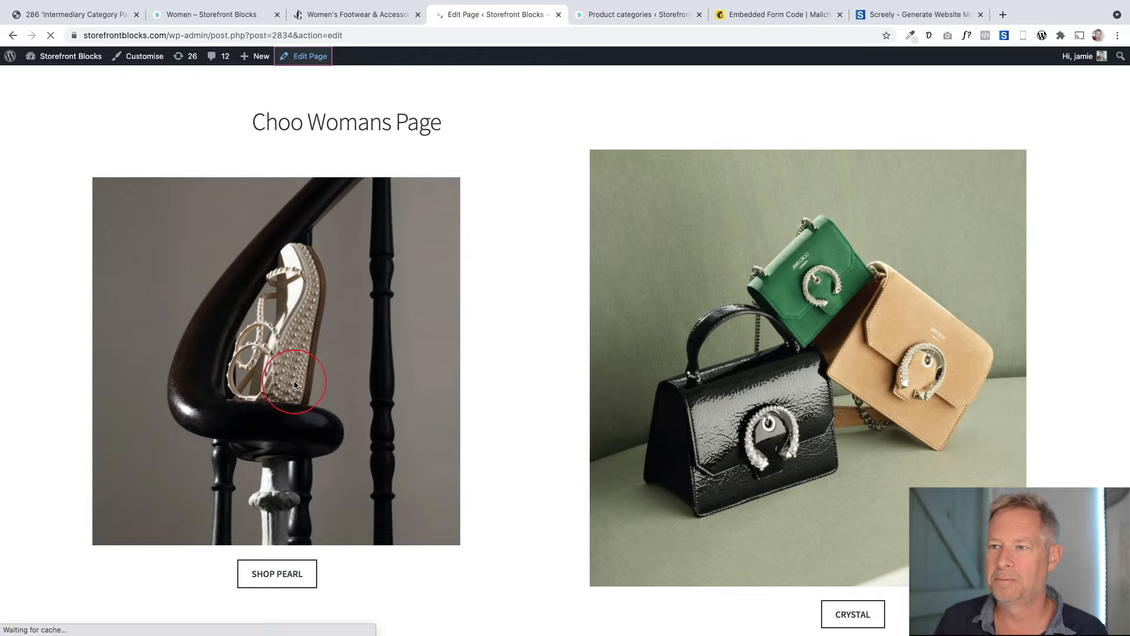
scroll(300, 382, "down", 3)
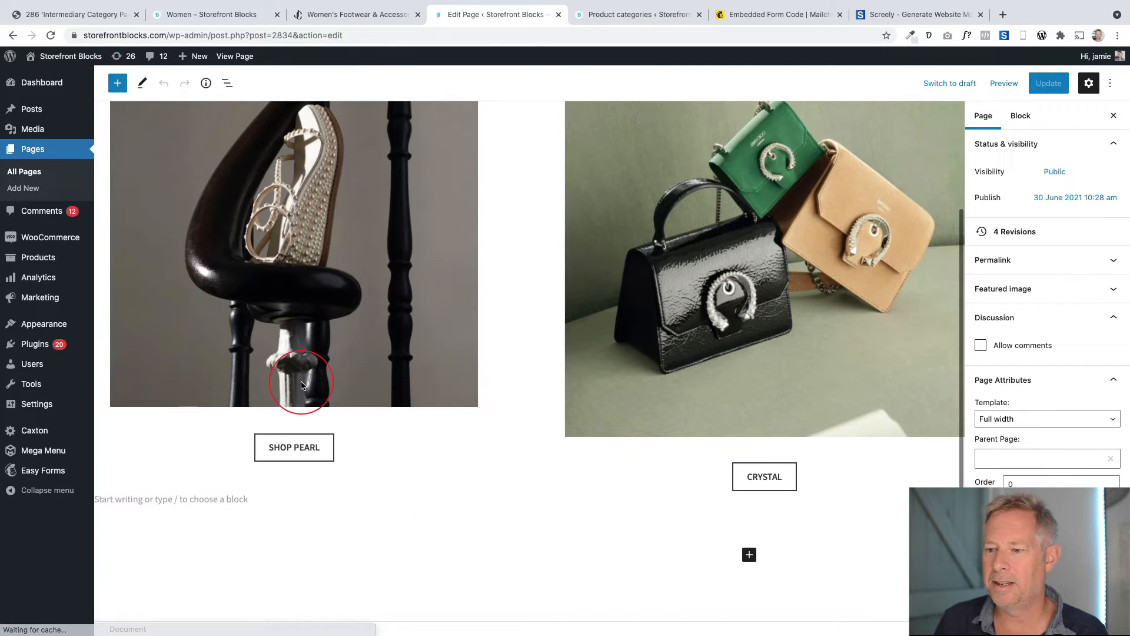
scroll(505, 294, "up", 1)
left_click(508, 291)
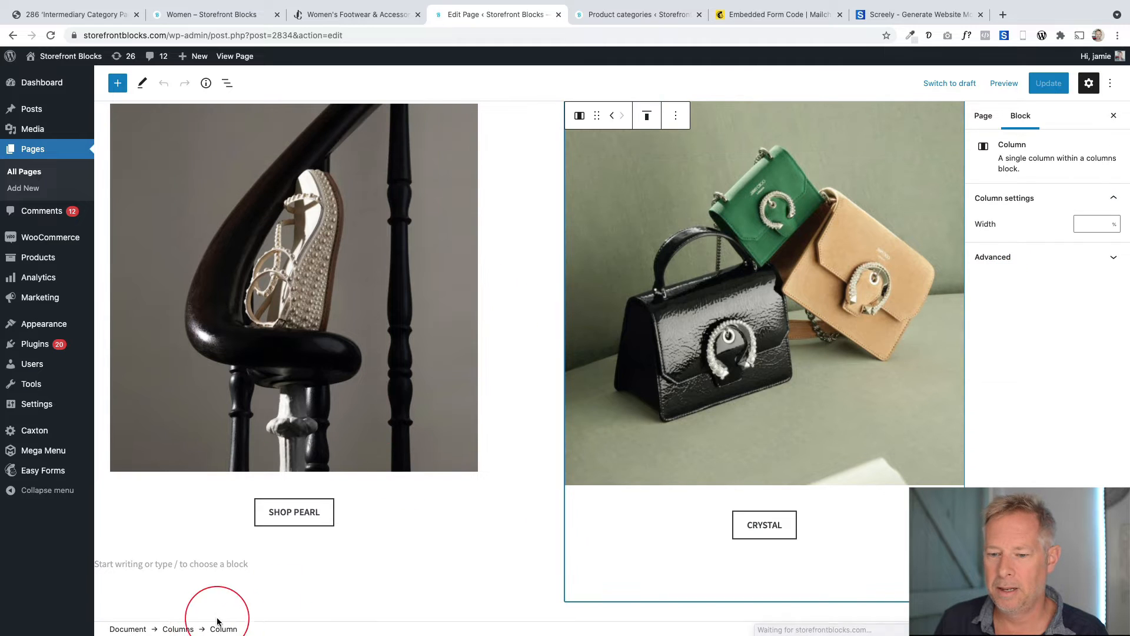
left_click(178, 629)
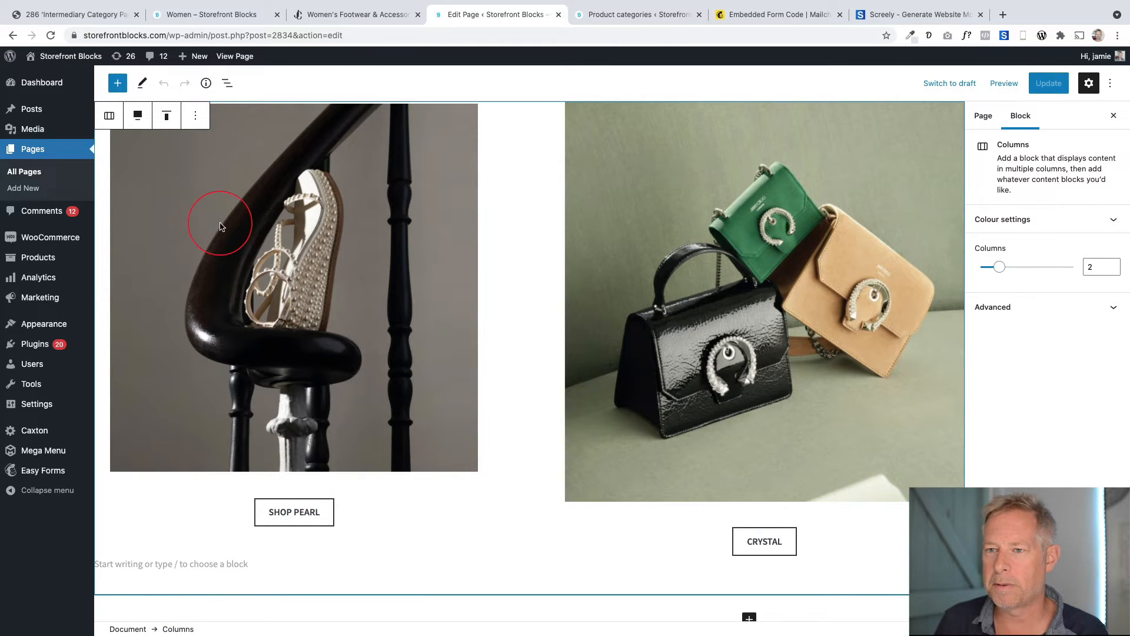
left_click(178, 525)
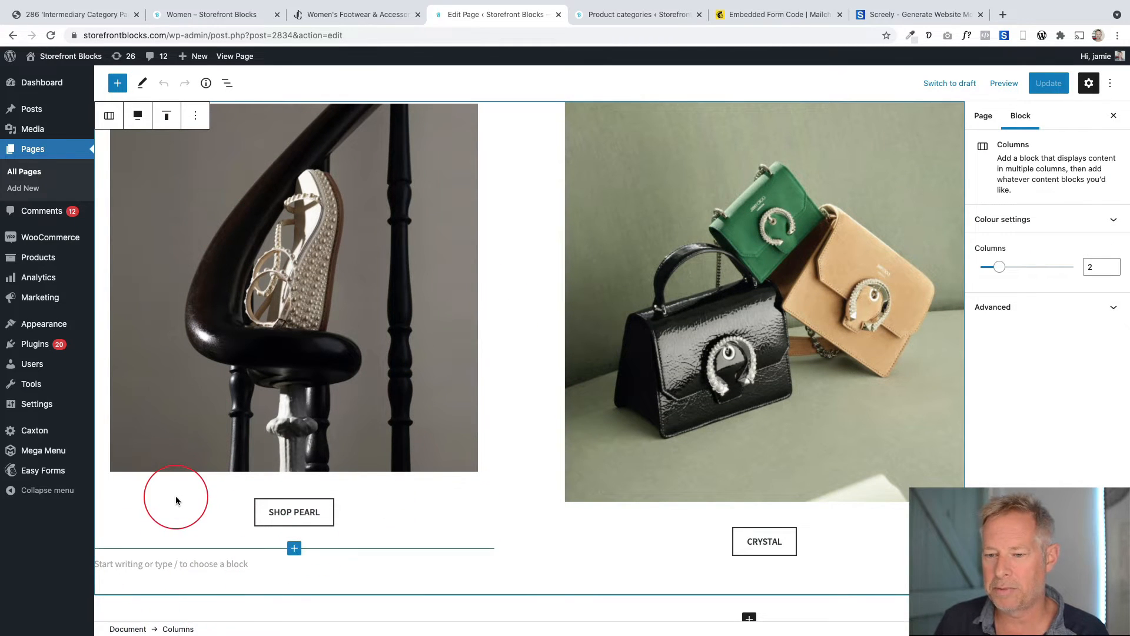
left_click(353, 358)
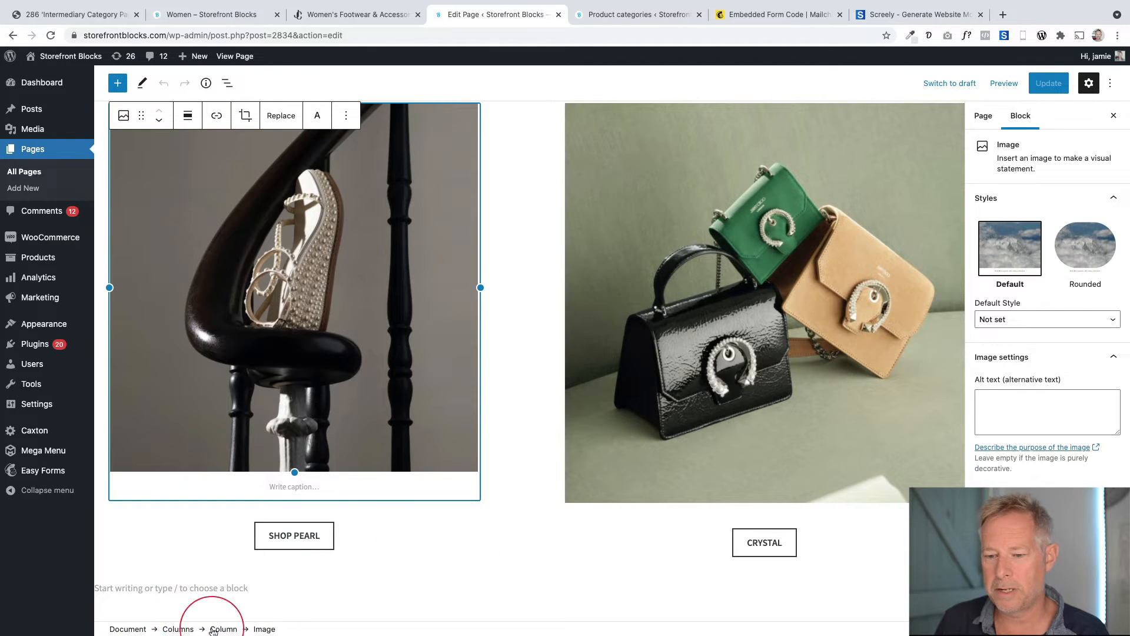
left_click(178, 630)
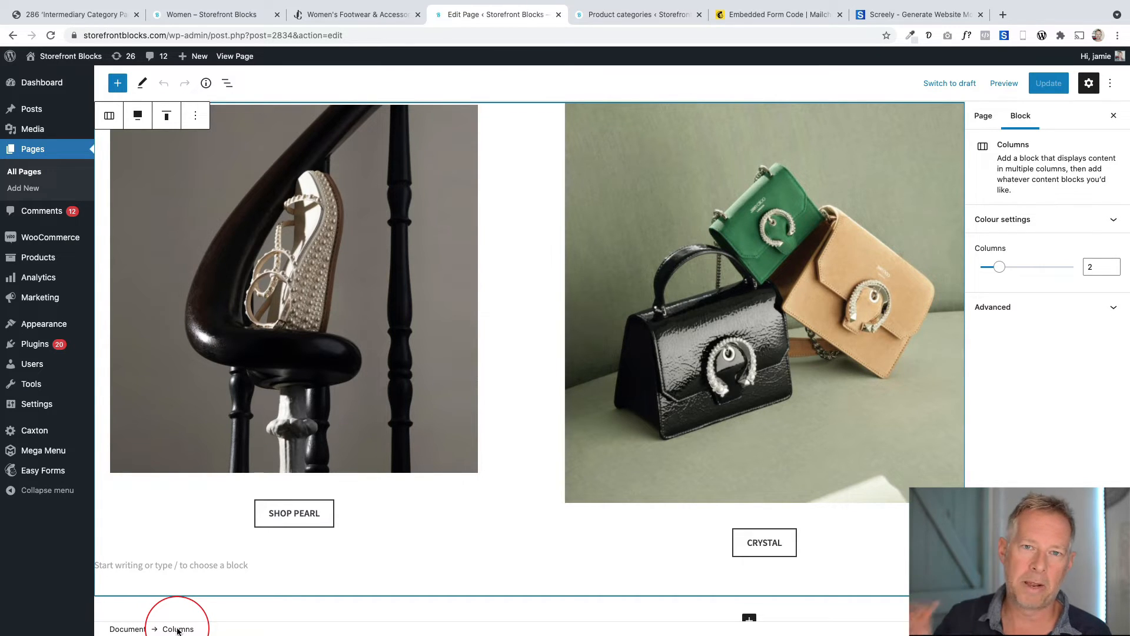
scroll(197, 436, "up", 3)
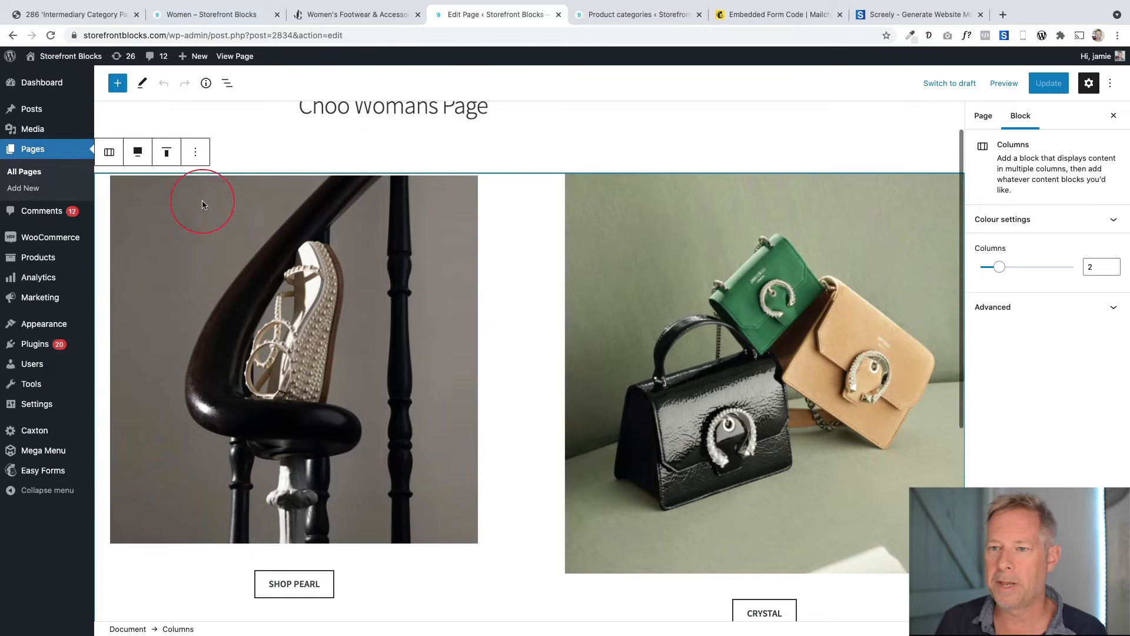
left_click(195, 151)
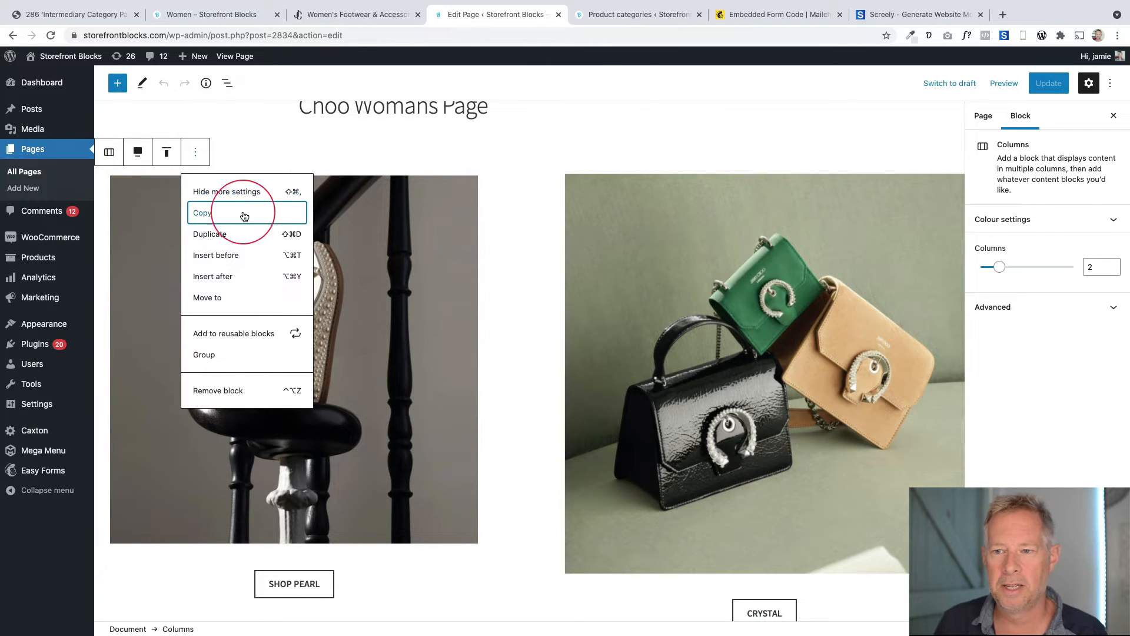
left_click(220, 234)
In the duplicated row, move the column with the sandal image and SHOP PEARL button after the handbag column
scroll(296, 433, "up", 3)
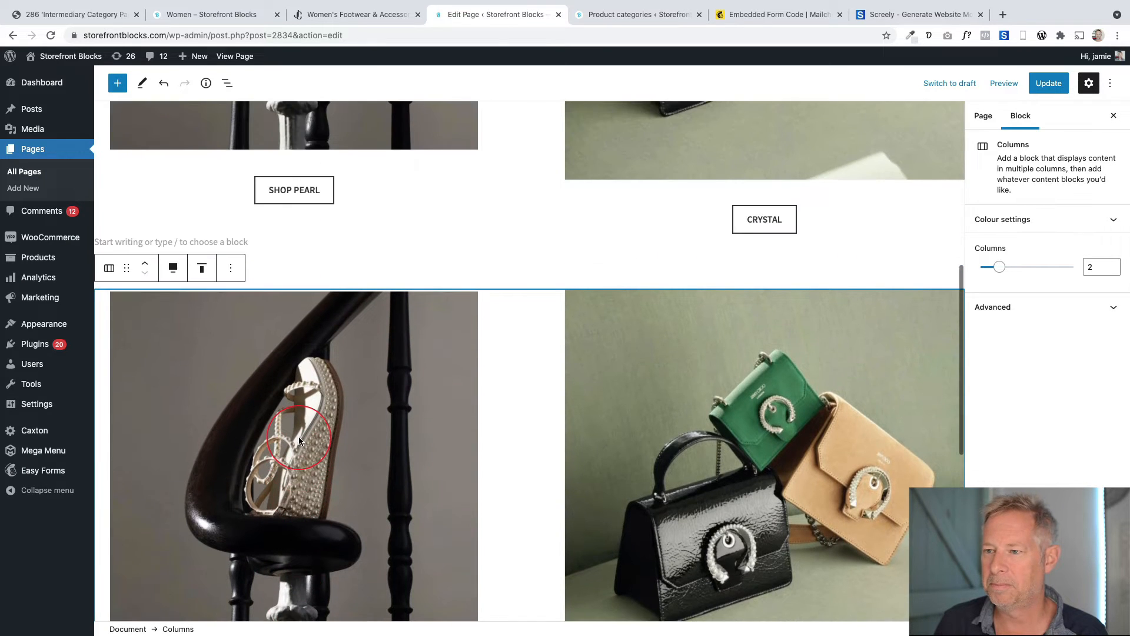
scroll(299, 436, "down", 3)
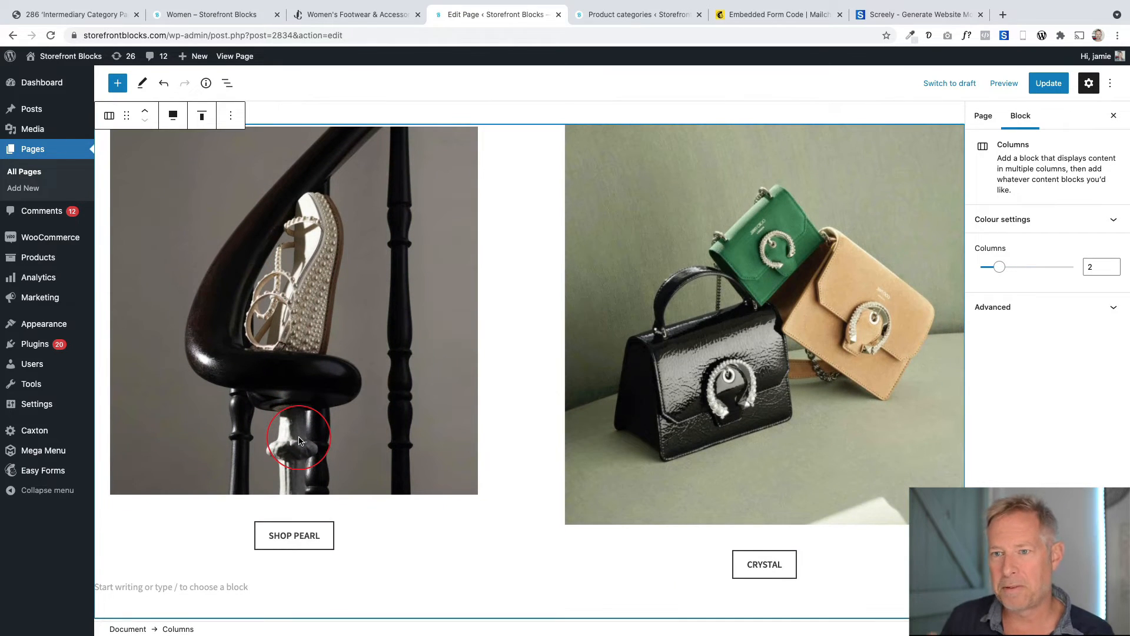
left_click(213, 552)
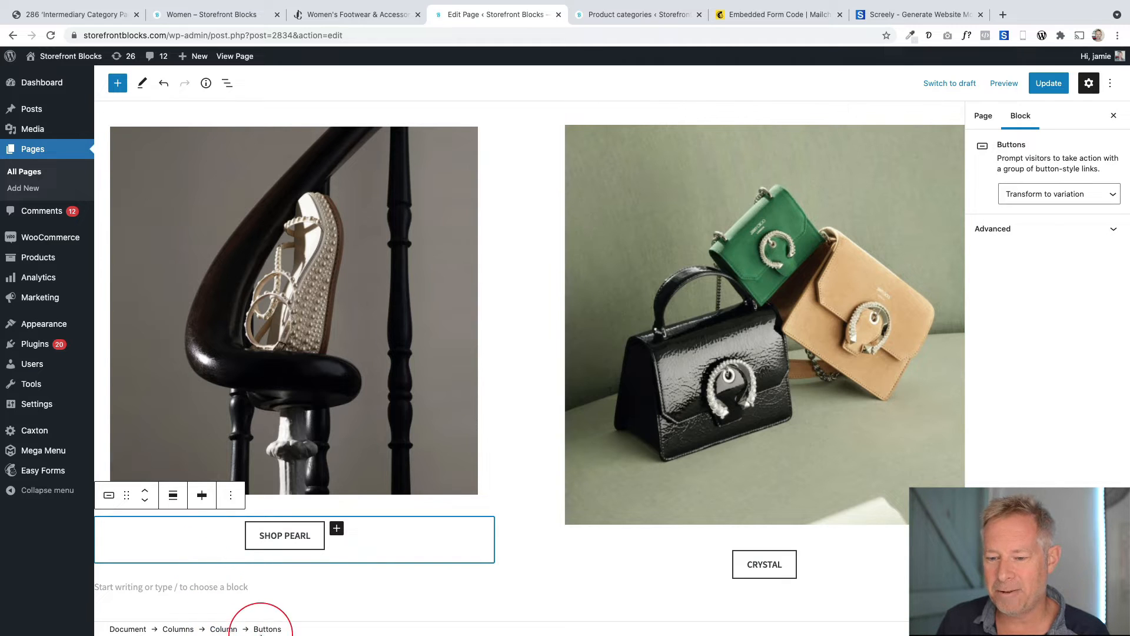
left_click(219, 629)
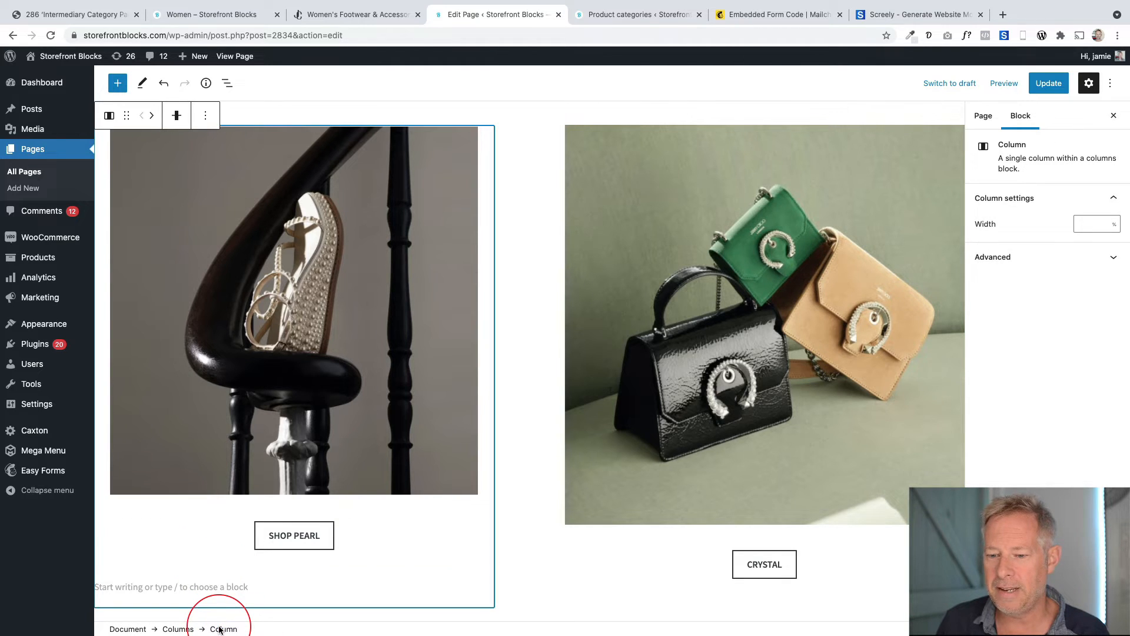
scroll(250, 571, "up", 2)
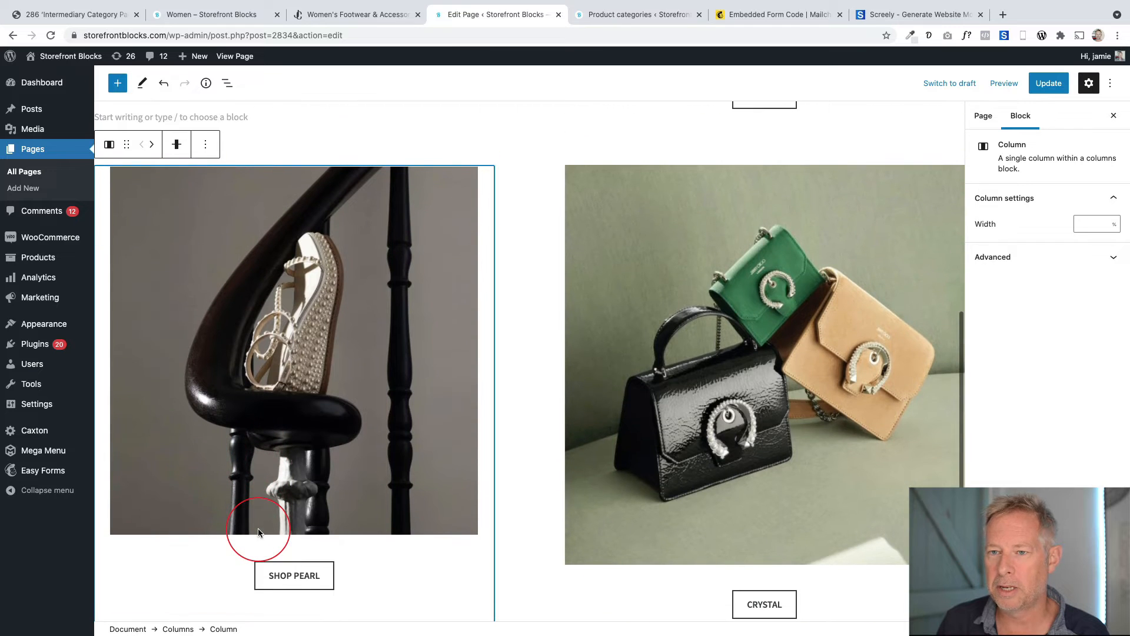
left_click(153, 146)
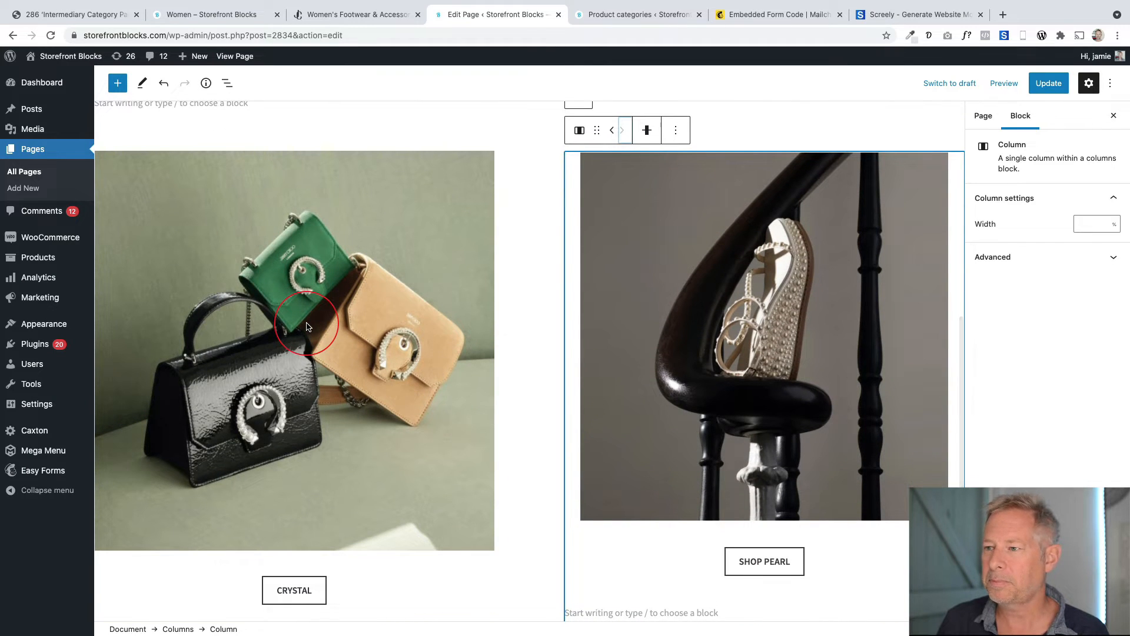
Capture the bridal shoe image from the Jimmy Choo page and replace the duplicated row's sandal image with it
left_click(309, 14)
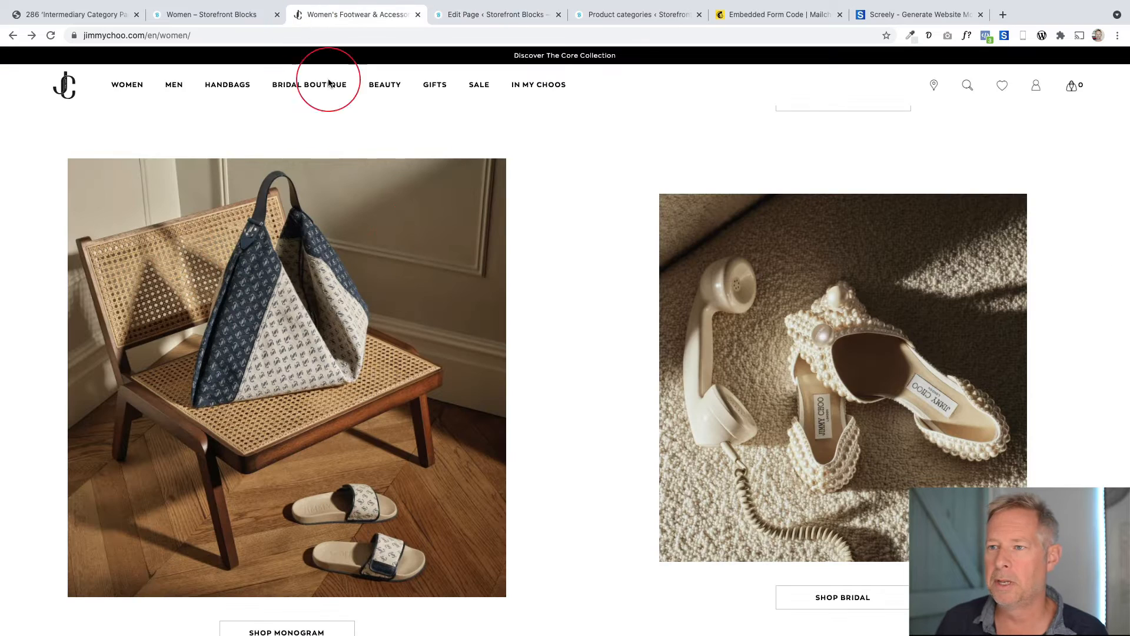
scroll(507, 322, "down", 4)
scroll(507, 323, "up", 8)
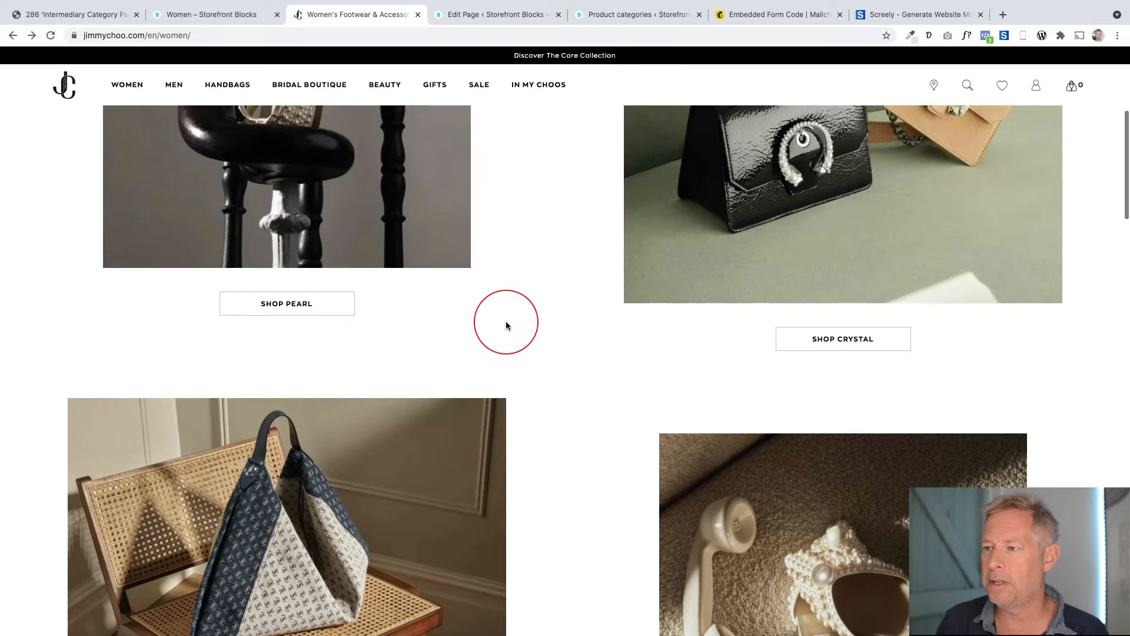
scroll(506, 322, "down", 3)
scroll(506, 325, "down", 2)
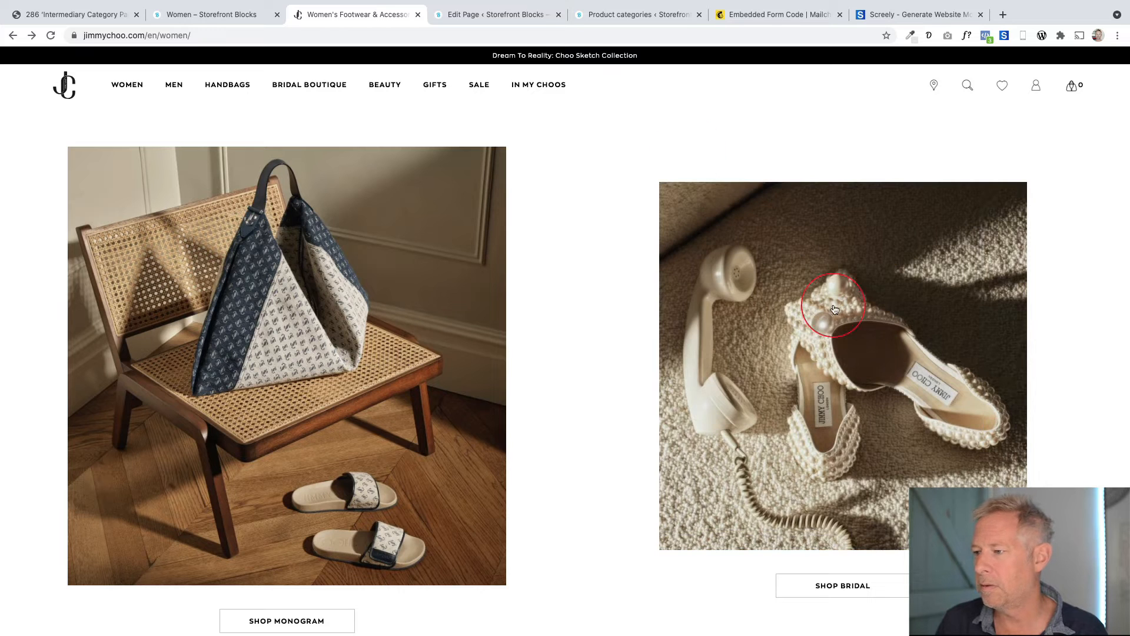
left_click(495, 15)
left_click_drag(909, 470, 796, 352)
Capture the monogram bag image from the Jimmy Choo page and paste it over the duplicated row's handbag image
left_click(325, 333)
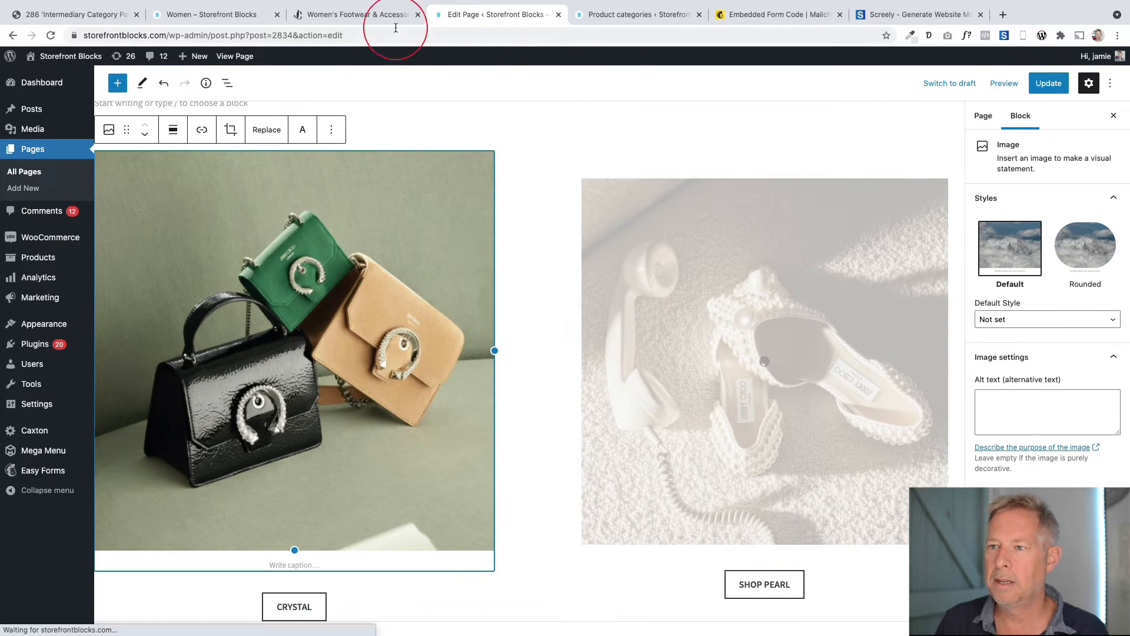
left_click(386, 17)
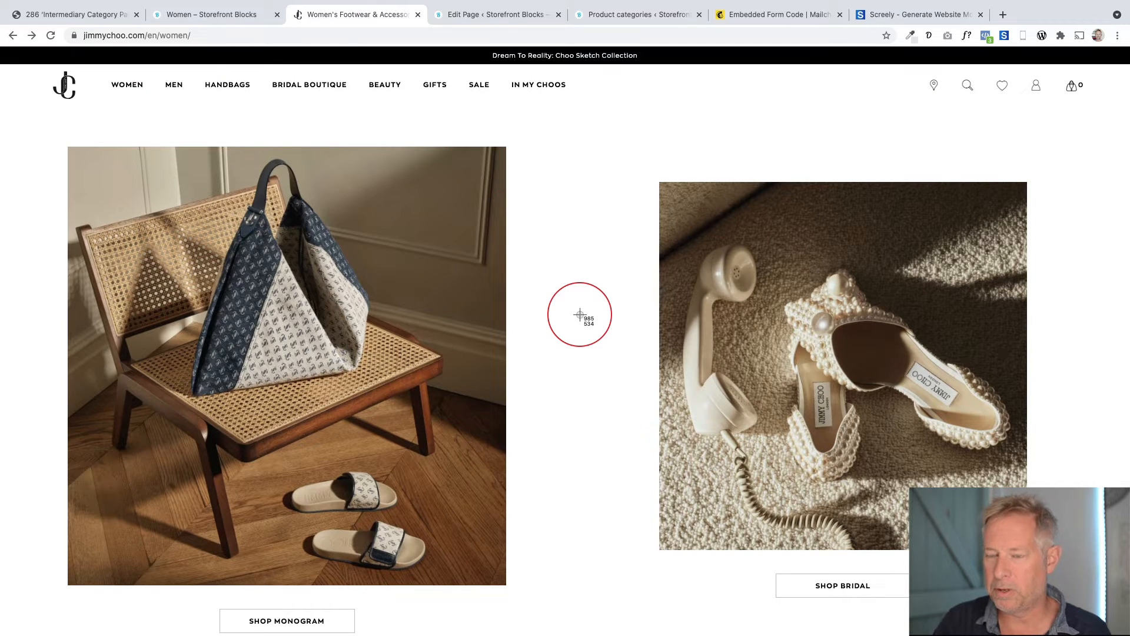
left_click_drag(68, 147, 505, 585)
left_click(465, 20)
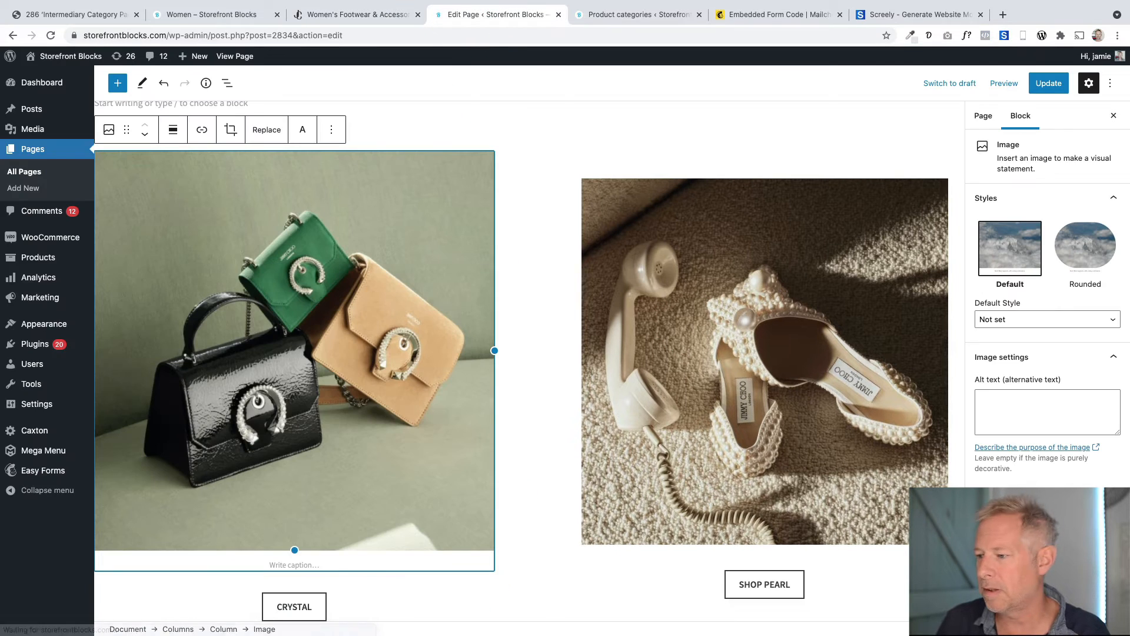
key("super+v")
scroll(544, 462, "up", 4)
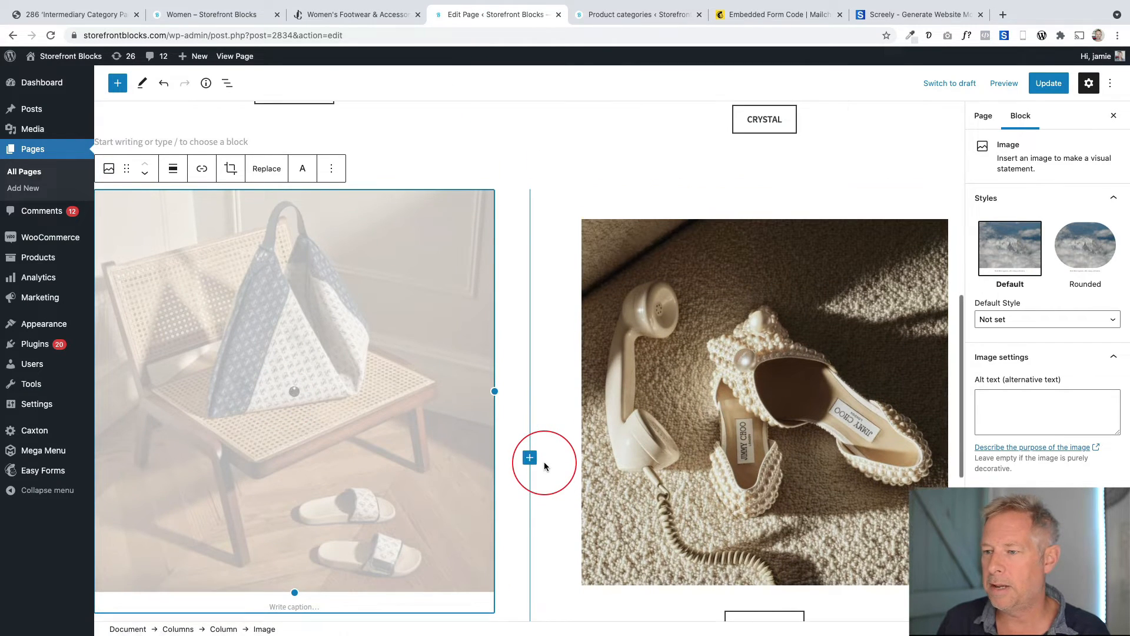
scroll(542, 470, "down", 5)
scroll(539, 478, "down", 2)
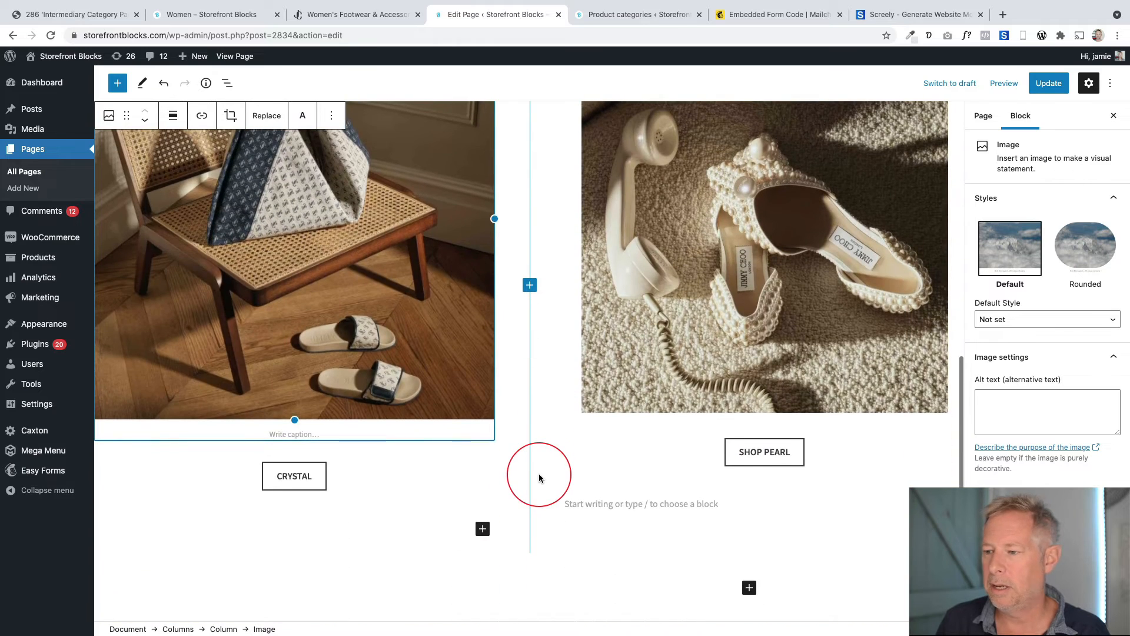
scroll(539, 478, "up", 1)
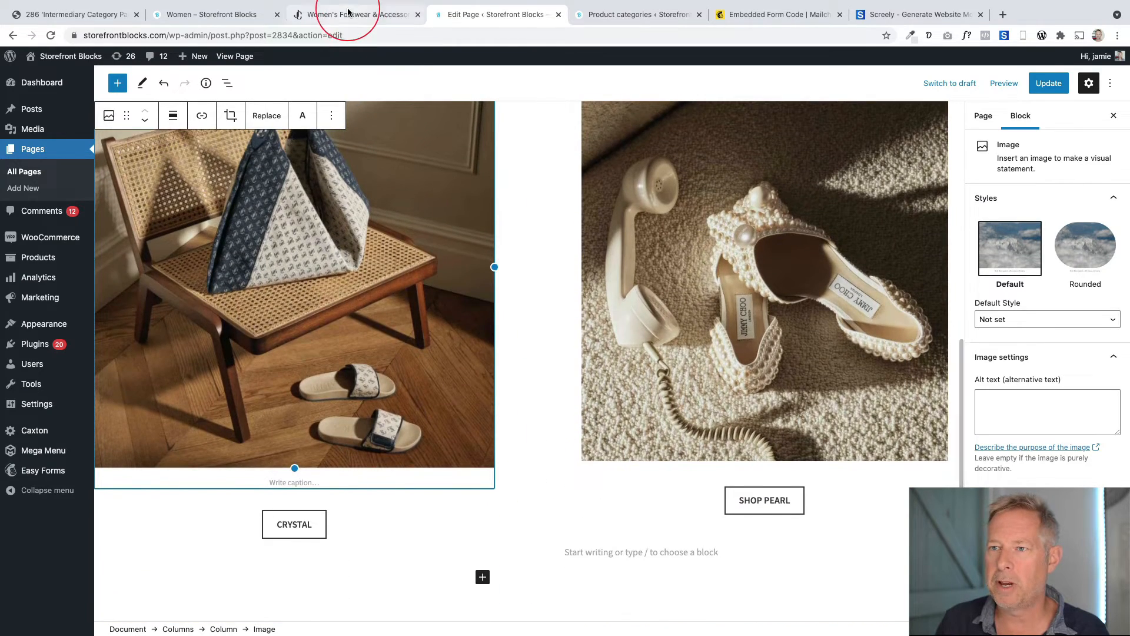
Check the monogram and bridal row on the Jimmy Choo page, update the WordPress page, and open its published version
left_click(353, 14)
scroll(355, 363, "down", 3)
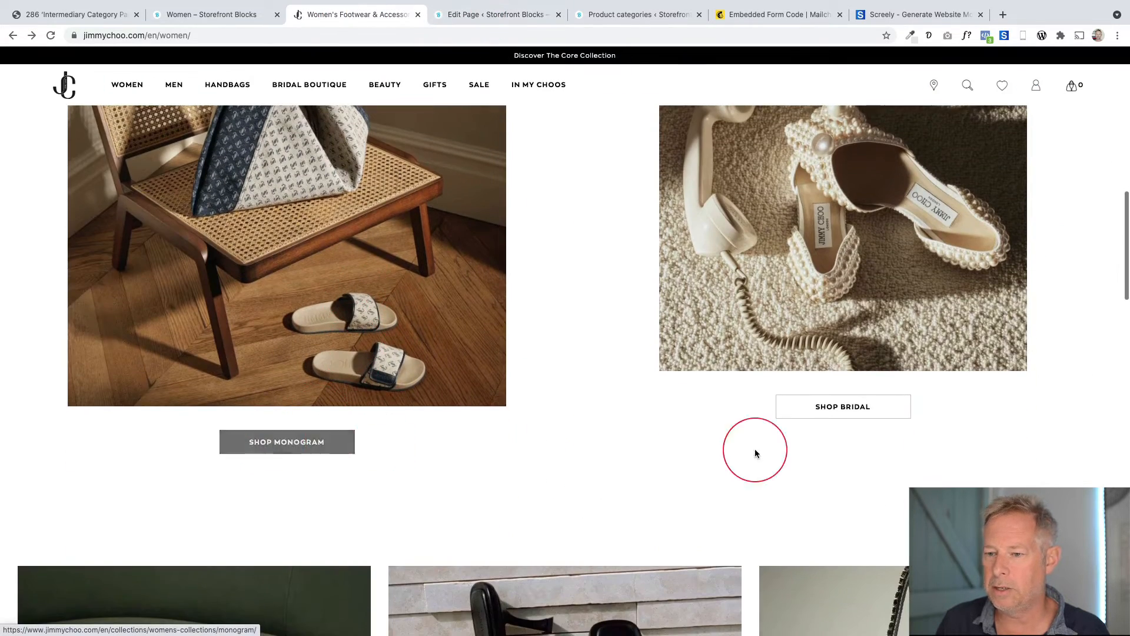
left_click(471, 14)
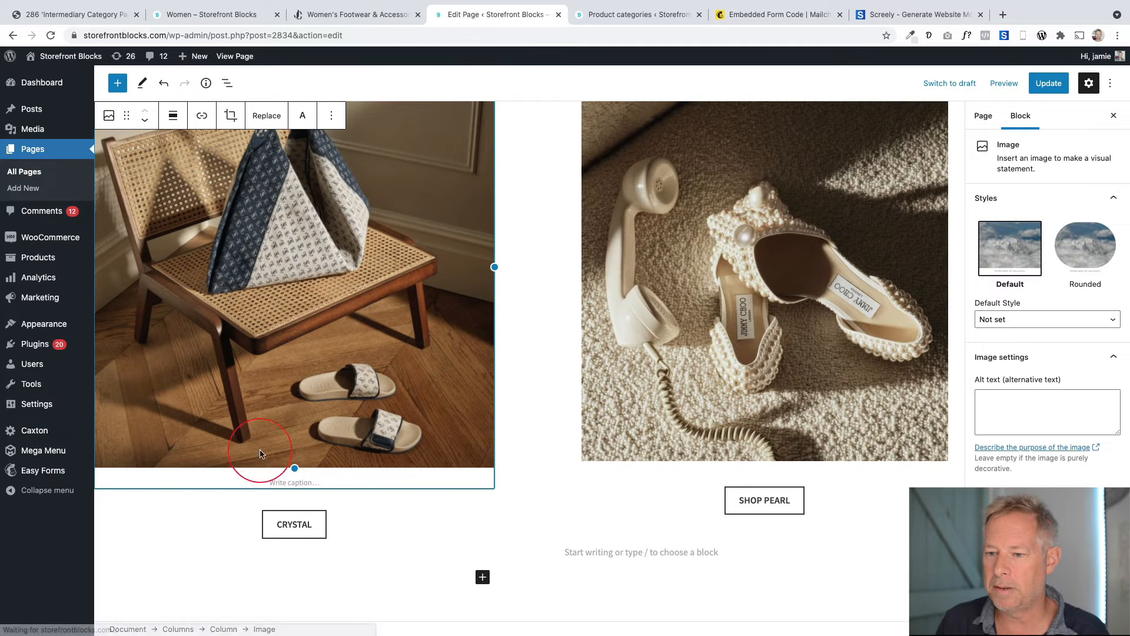
left_click(299, 524)
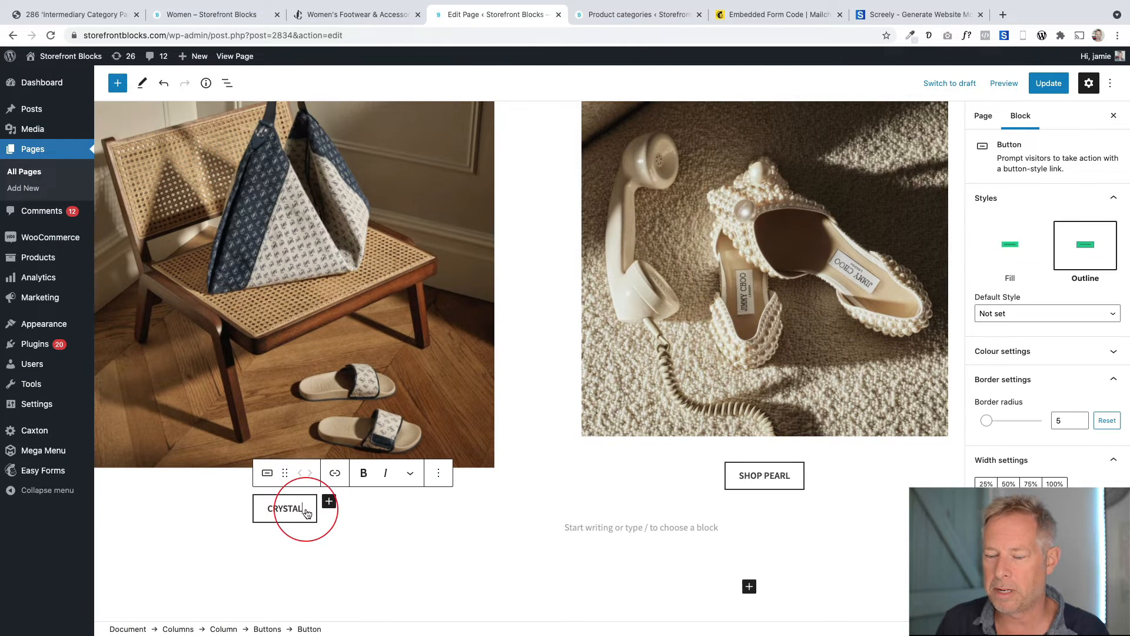
left_click(1049, 83)
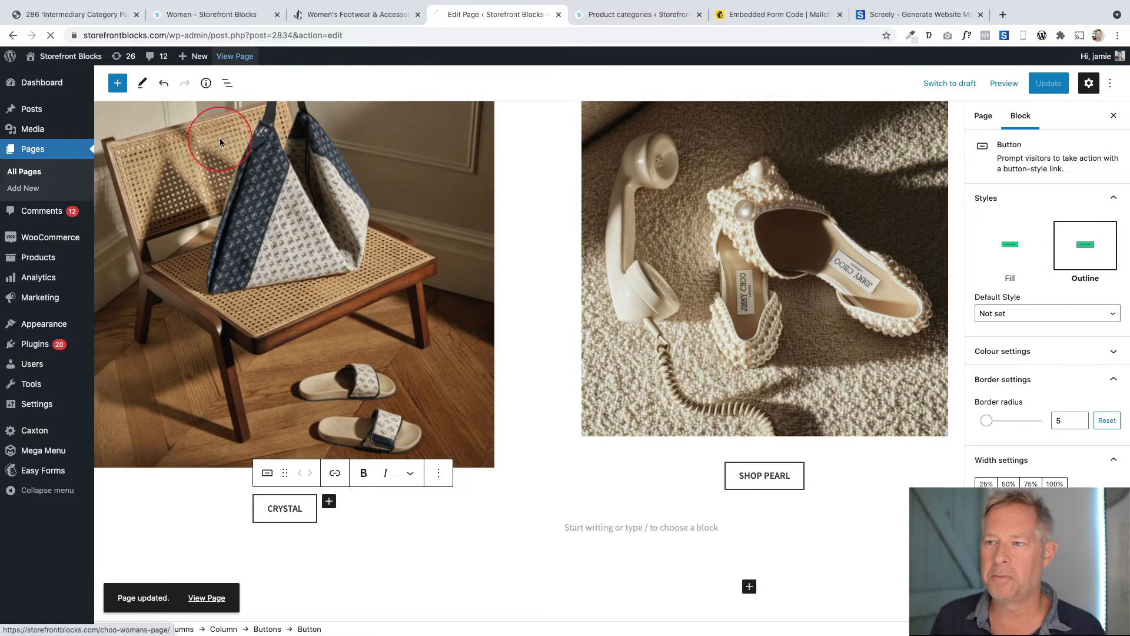
left_click(236, 55)
Compare the alignment of both image rows on the published page with the matching rows on the Jimmy Choo page
scroll(220, 252, "down", 10)
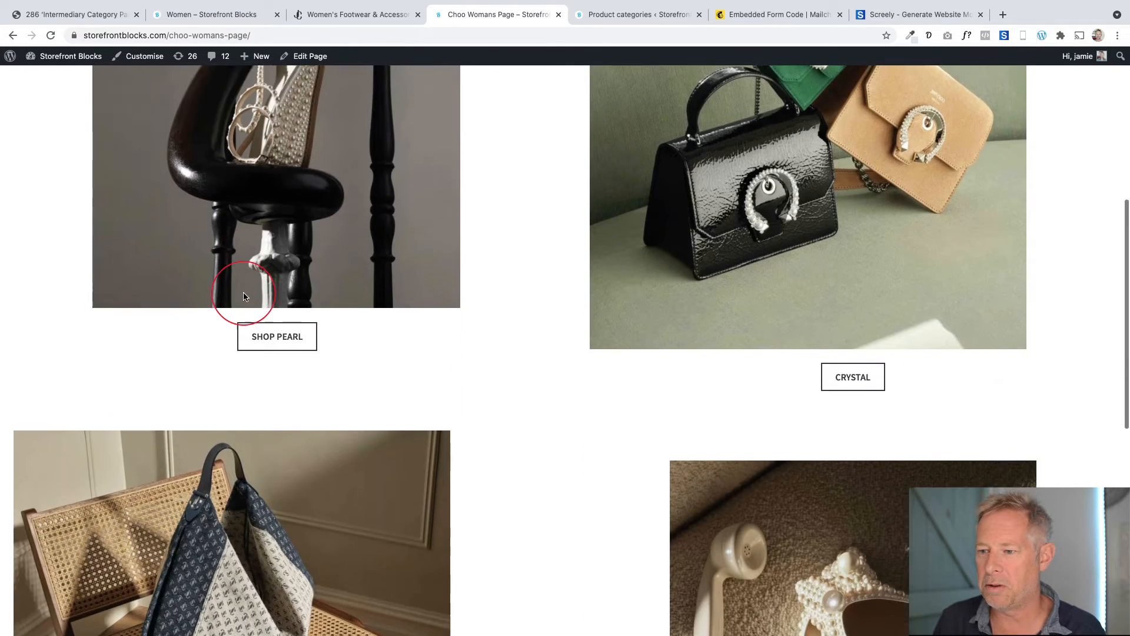
scroll(245, 298, "down", 3)
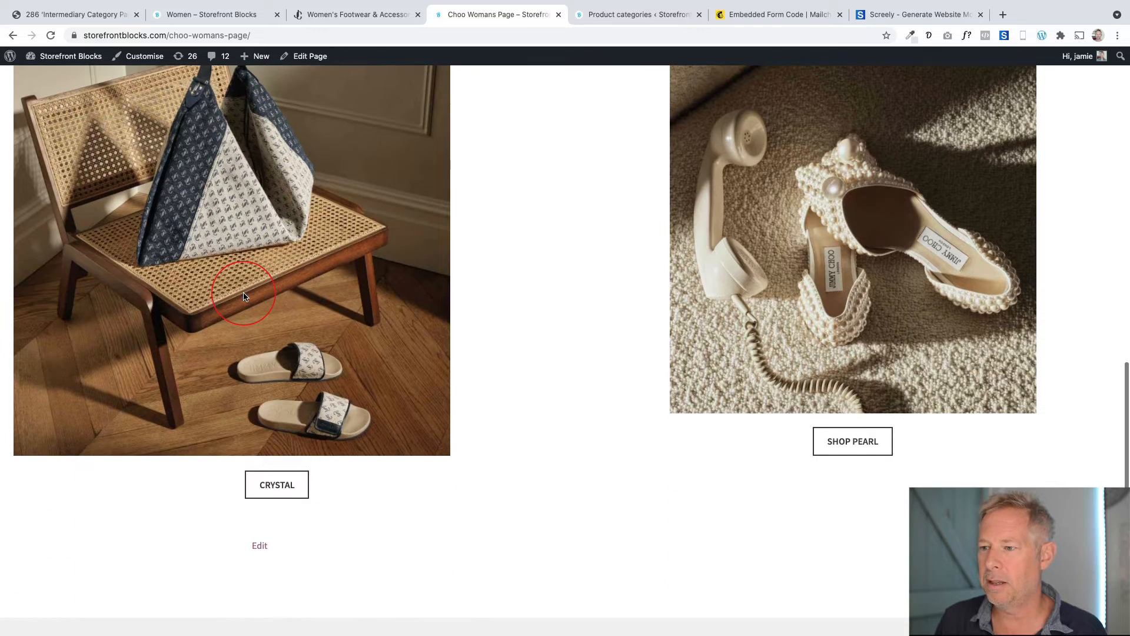
scroll(246, 298, "up", 4)
scroll(245, 297, "up", 1)
scroll(633, 344, "down", 3)
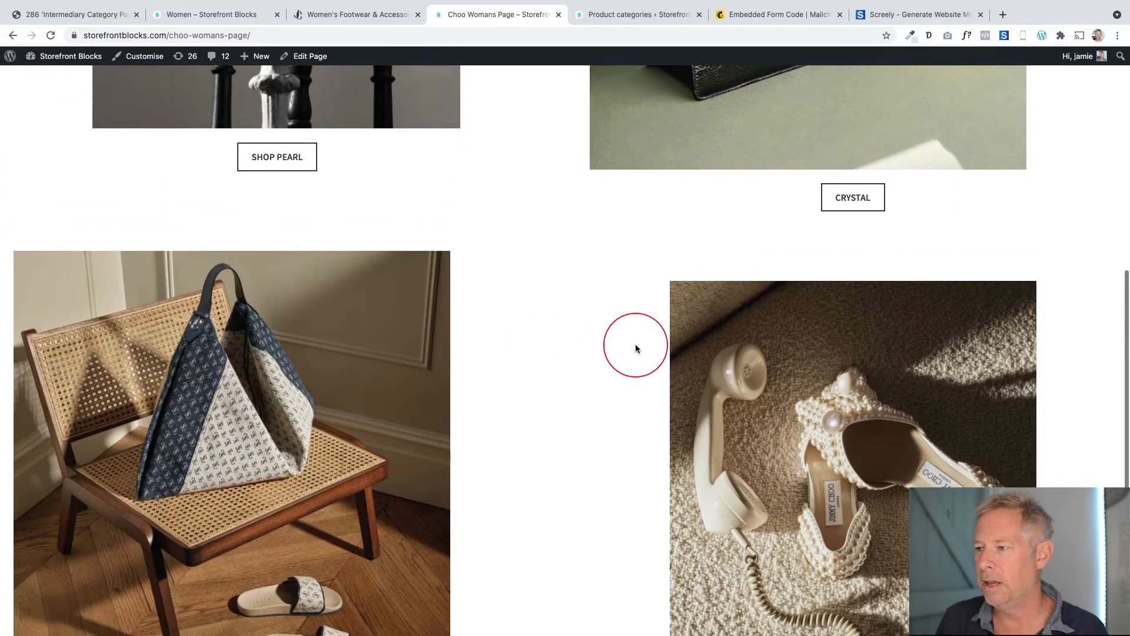
scroll(774, 337, "up", 2)
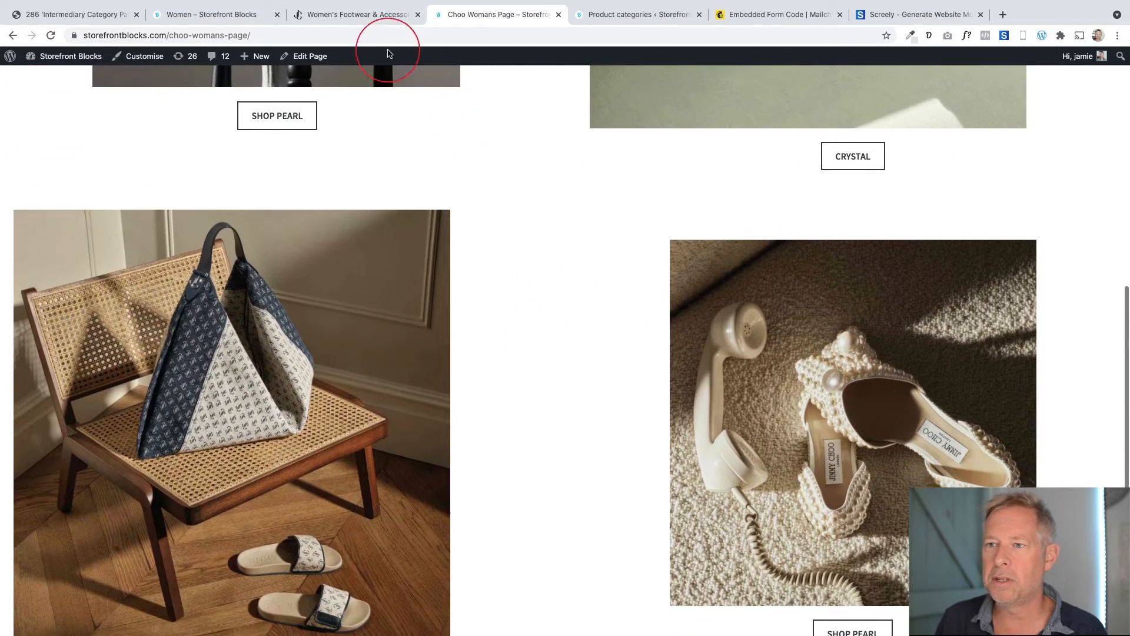
left_click(373, 15)
scroll(453, 277, "up", 5)
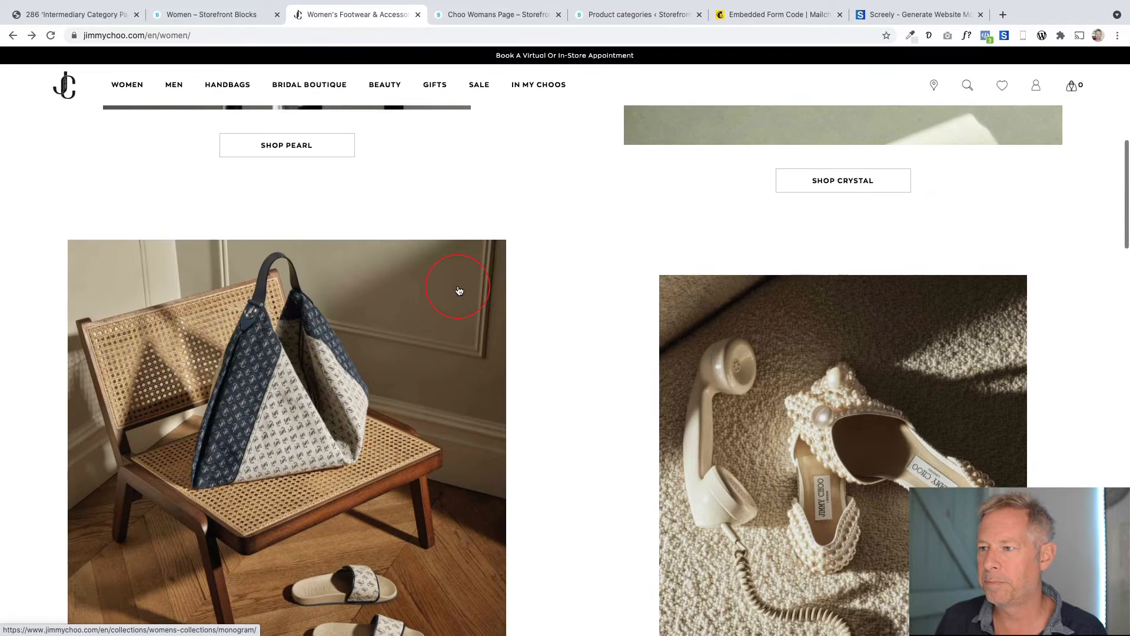
left_click(476, 14)
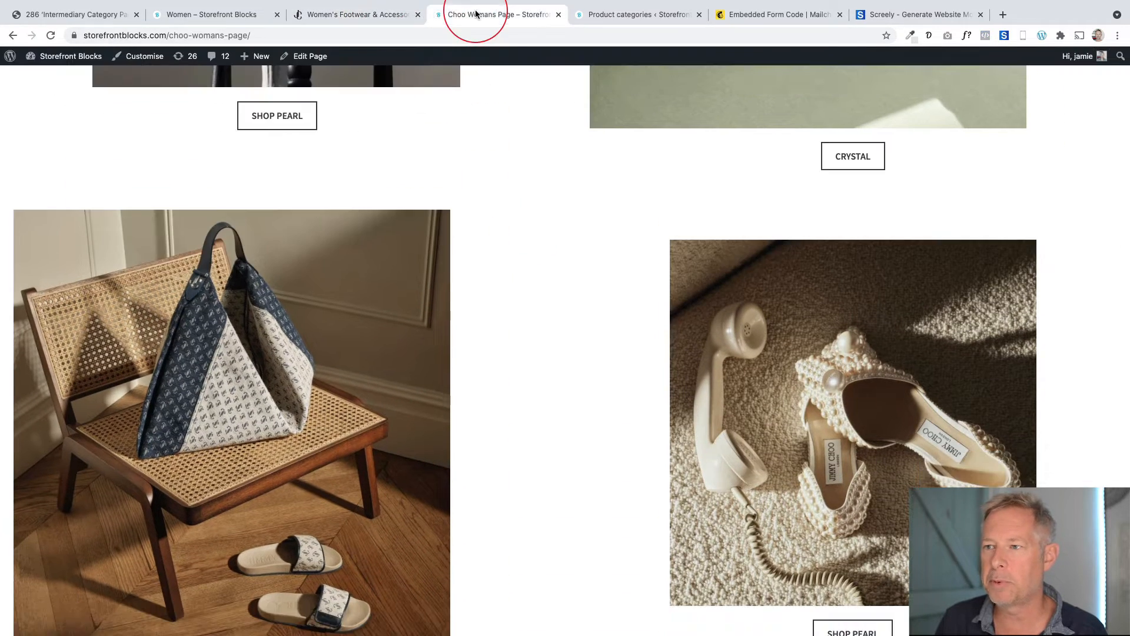
scroll(542, 266, "up", 7)
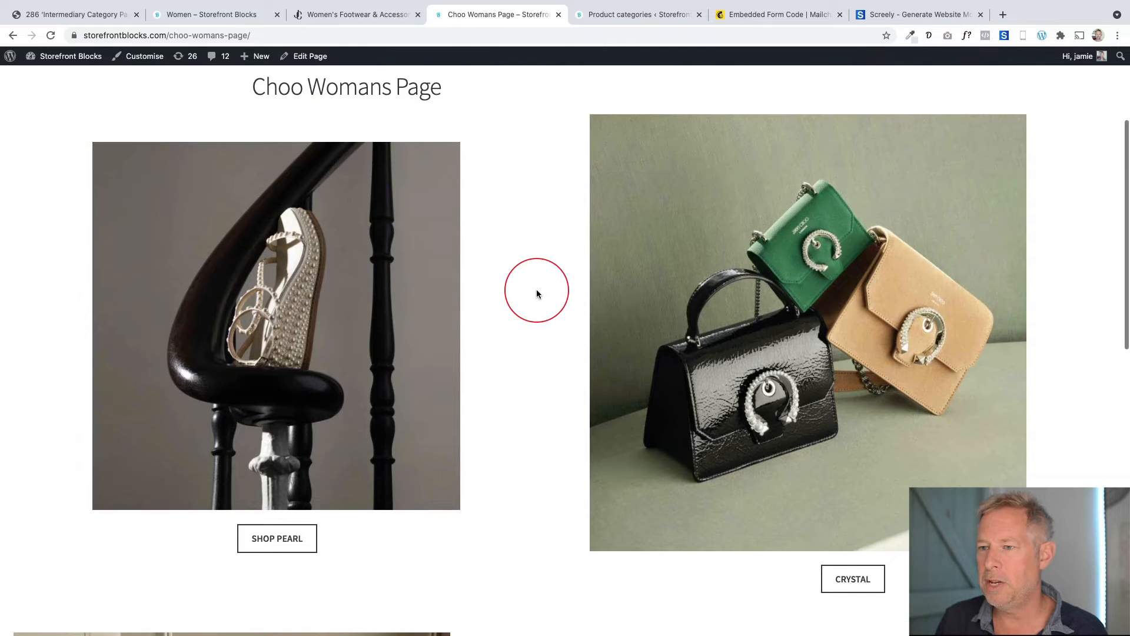
scroll(536, 292, "down", 4)
scroll(533, 298, "down", 8)
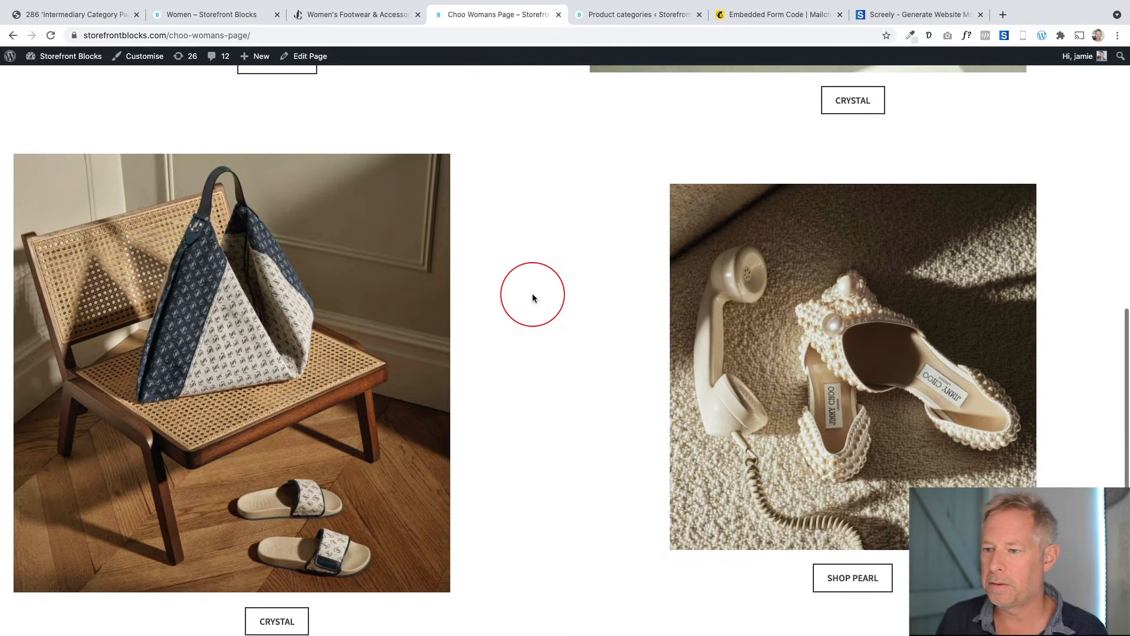
scroll(175, 287, "up", 5)
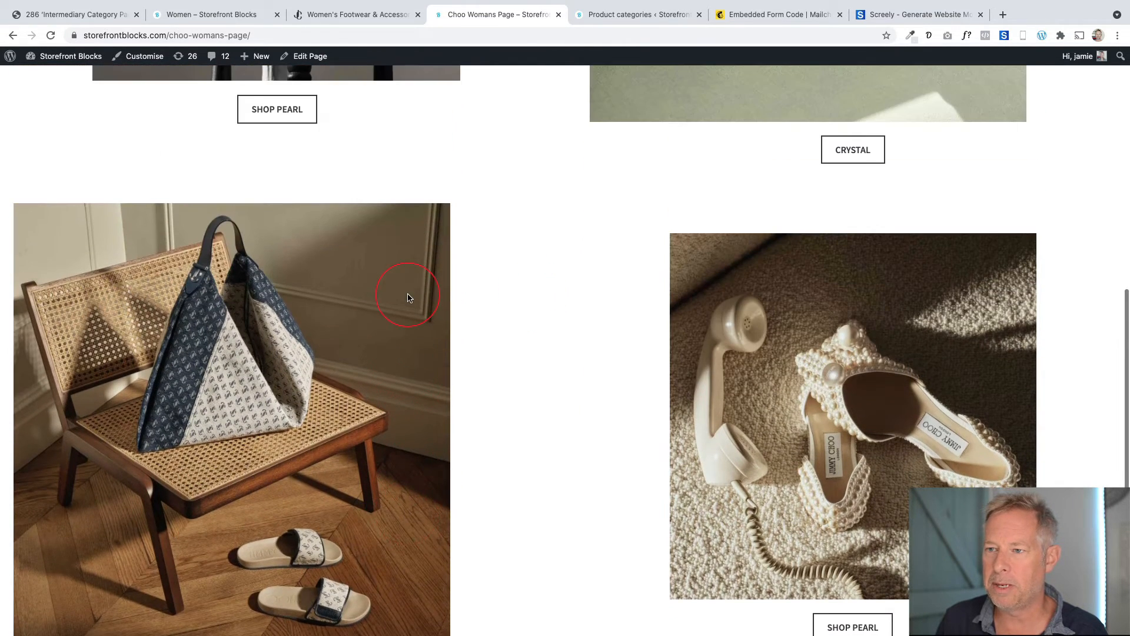
Reopen the page for editing and centre-align the monogram bag image in the second row
left_click(291, 58)
scroll(404, 361, "down", 4)
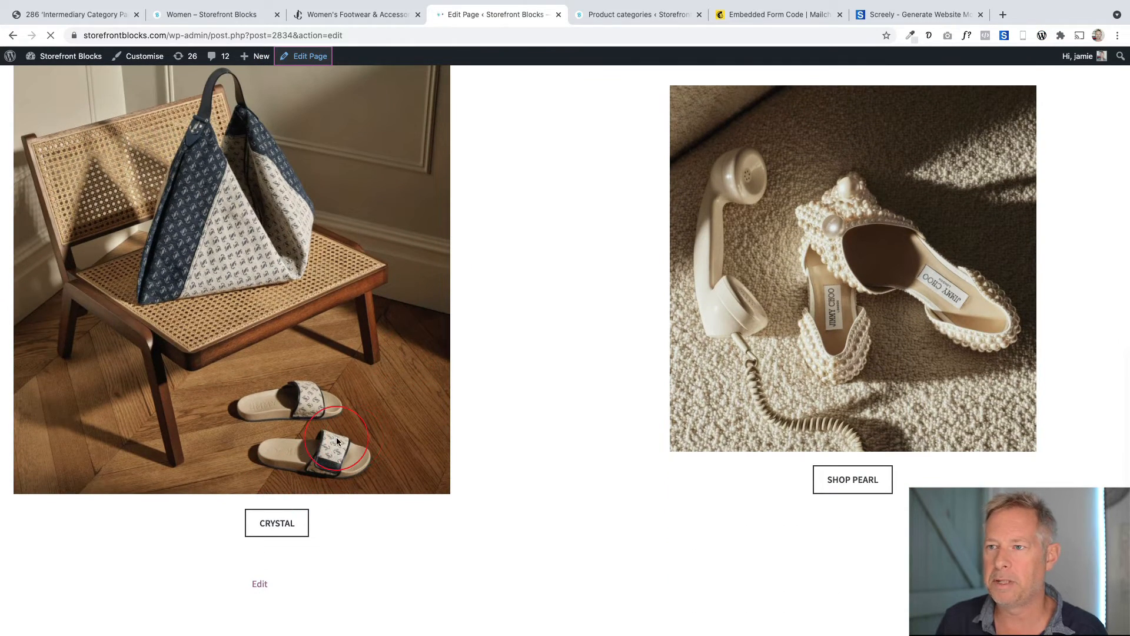
scroll(409, 459, "down", 7)
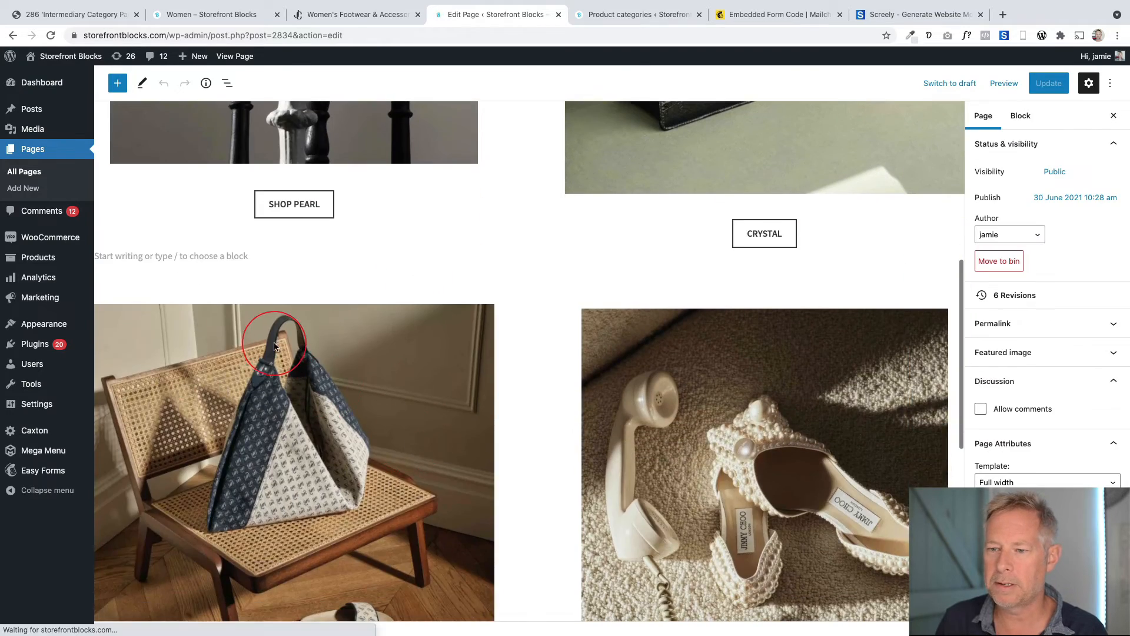
left_click(274, 346)
left_click(173, 283)
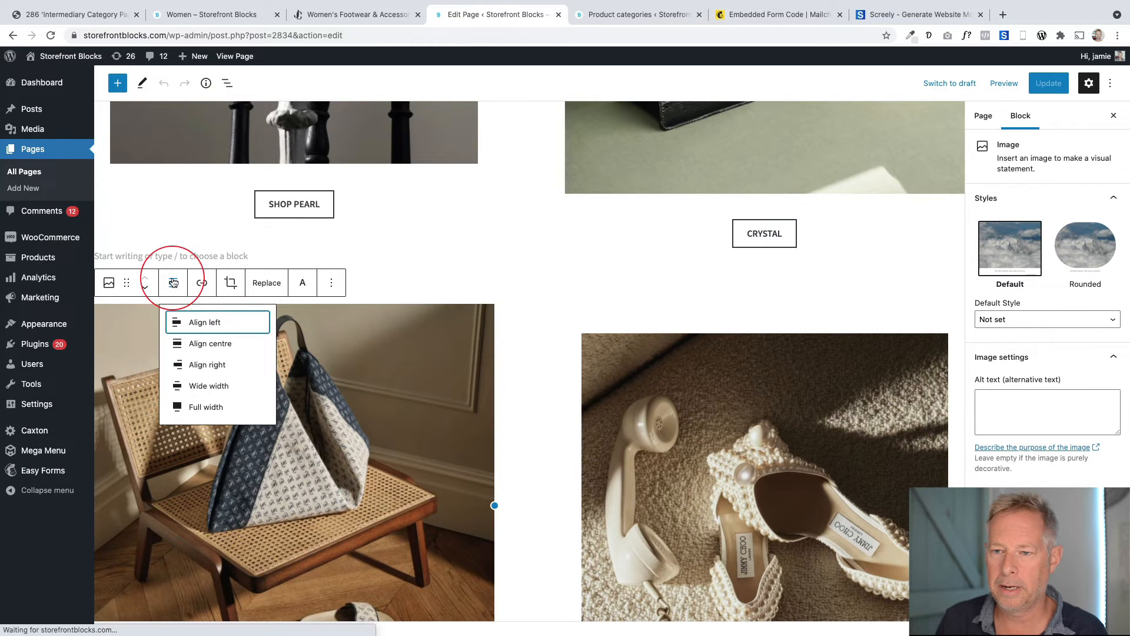
left_click(214, 341)
left_click(300, 391)
Update the page and check the monogram bag image's alignment on the published version
scroll(300, 371, "up", 2)
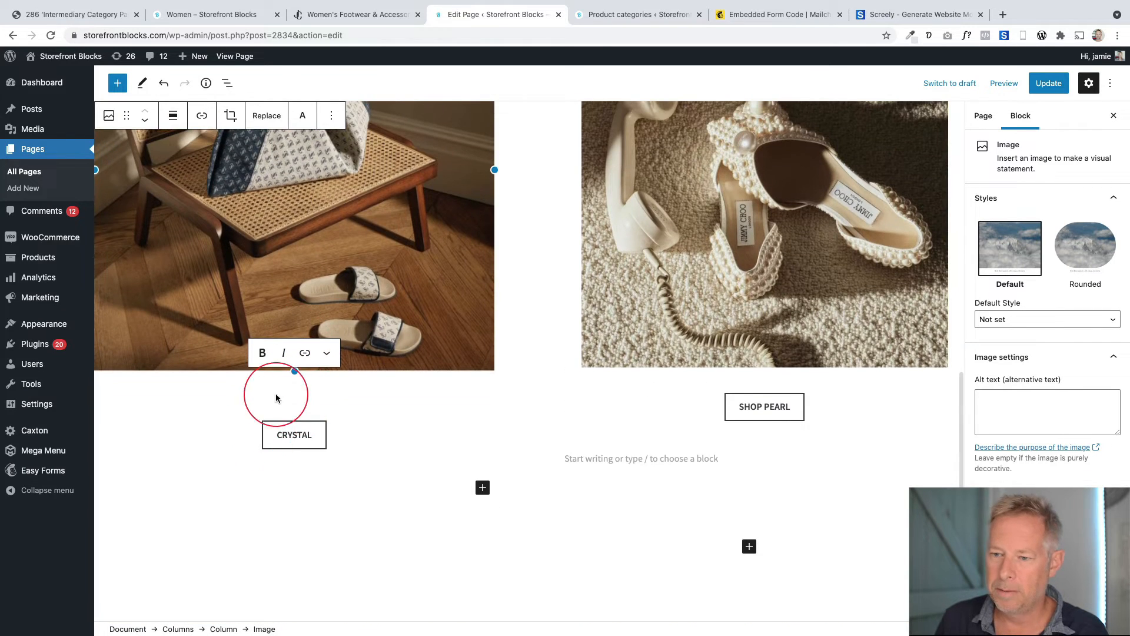
left_click(289, 453)
left_click(1047, 84)
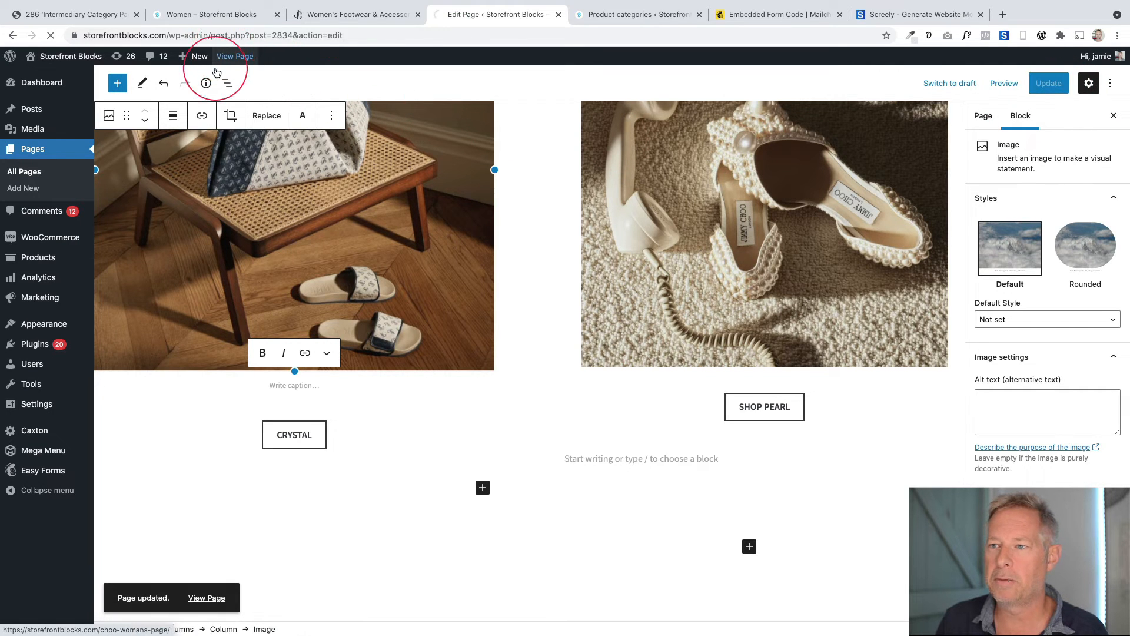
scroll(264, 320, "down", 8)
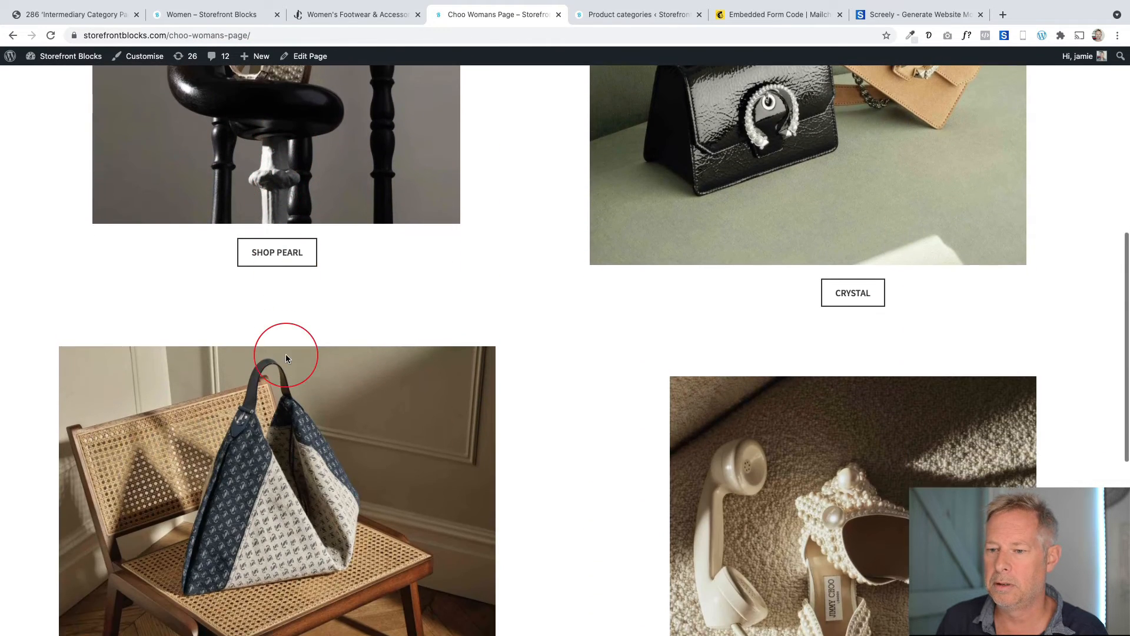
scroll(286, 357, "down", 5)
scroll(286, 357, "up", 1)
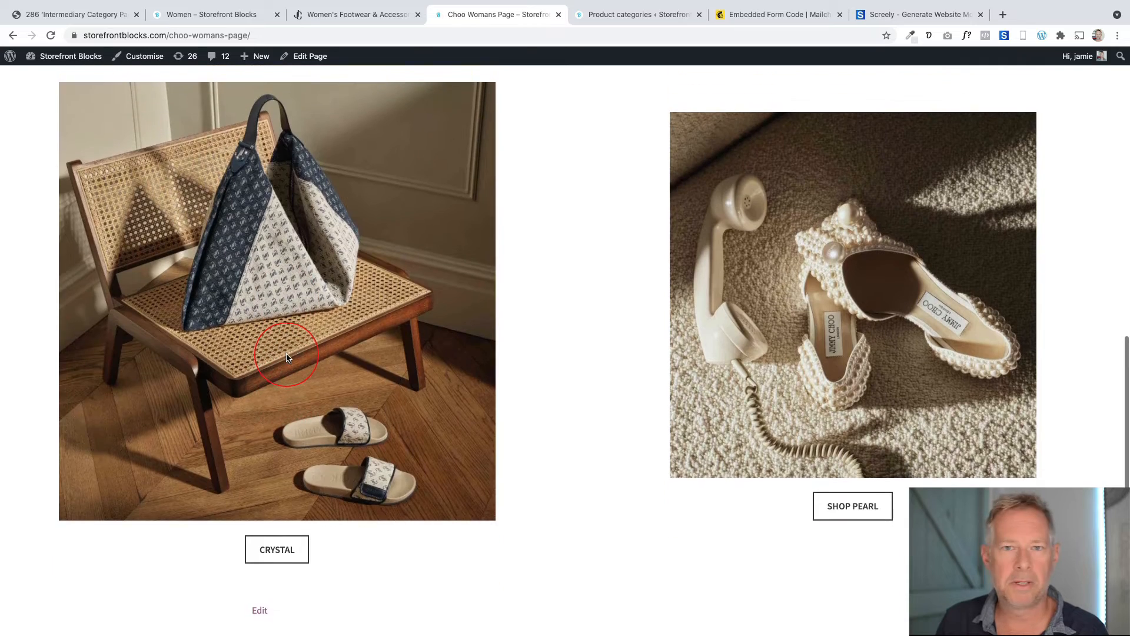
scroll(286, 357, "down", 3)
scroll(358, 366, "up", 7)
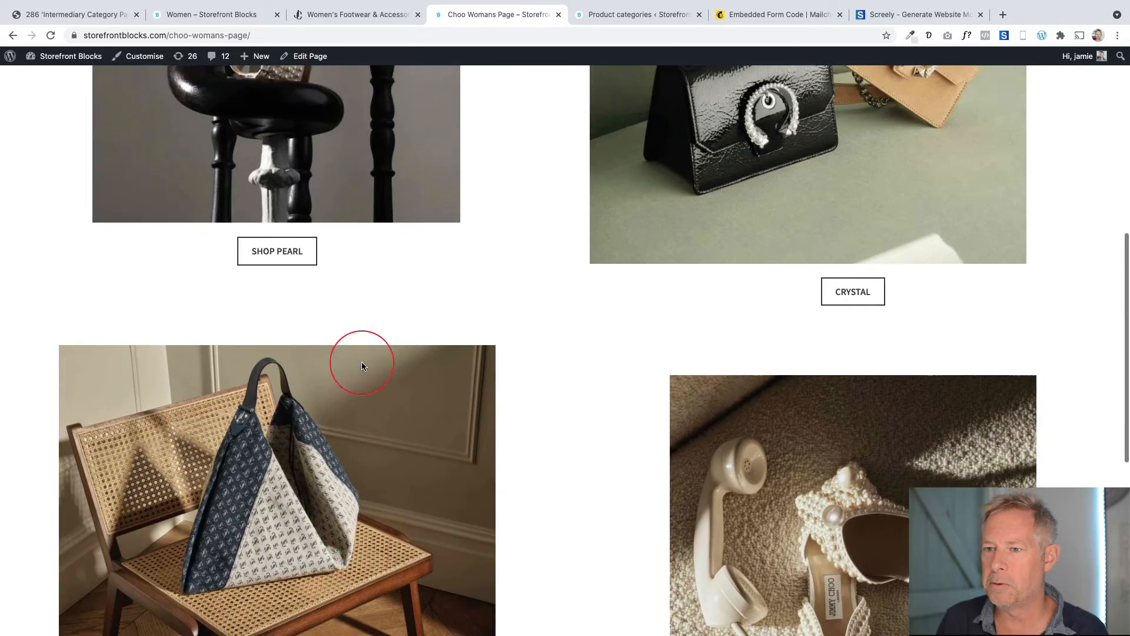
scroll(362, 365, "down", 8)
Look over the three-image collection row on the Jimmy Choo page and reopen the WordPress page for editing at its end
left_click(330, 18)
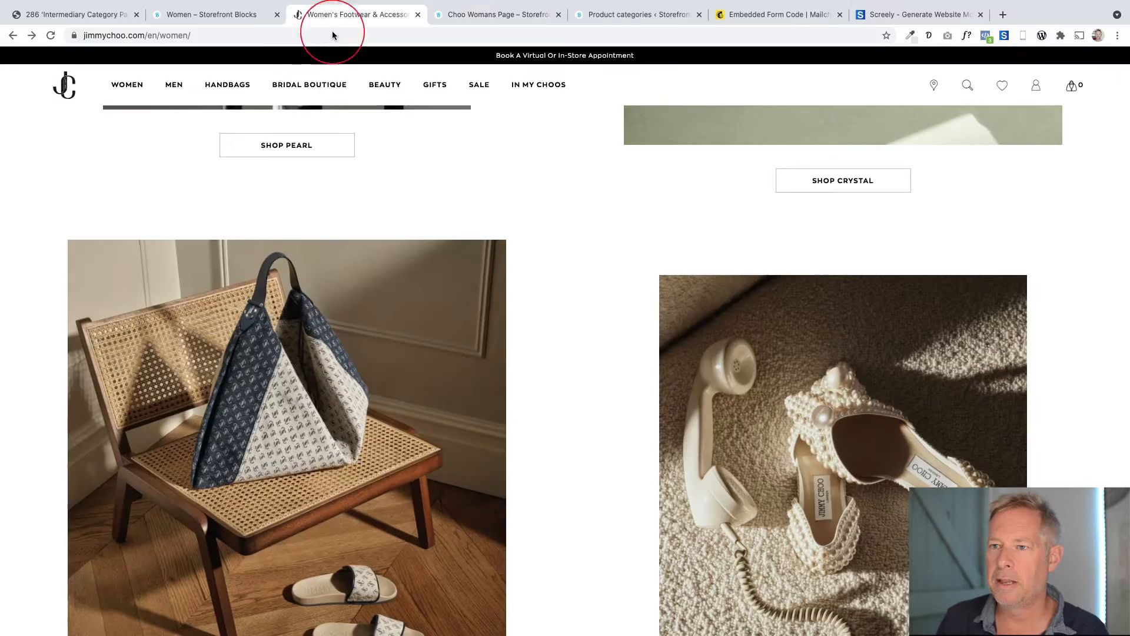
scroll(487, 353, "down", 10)
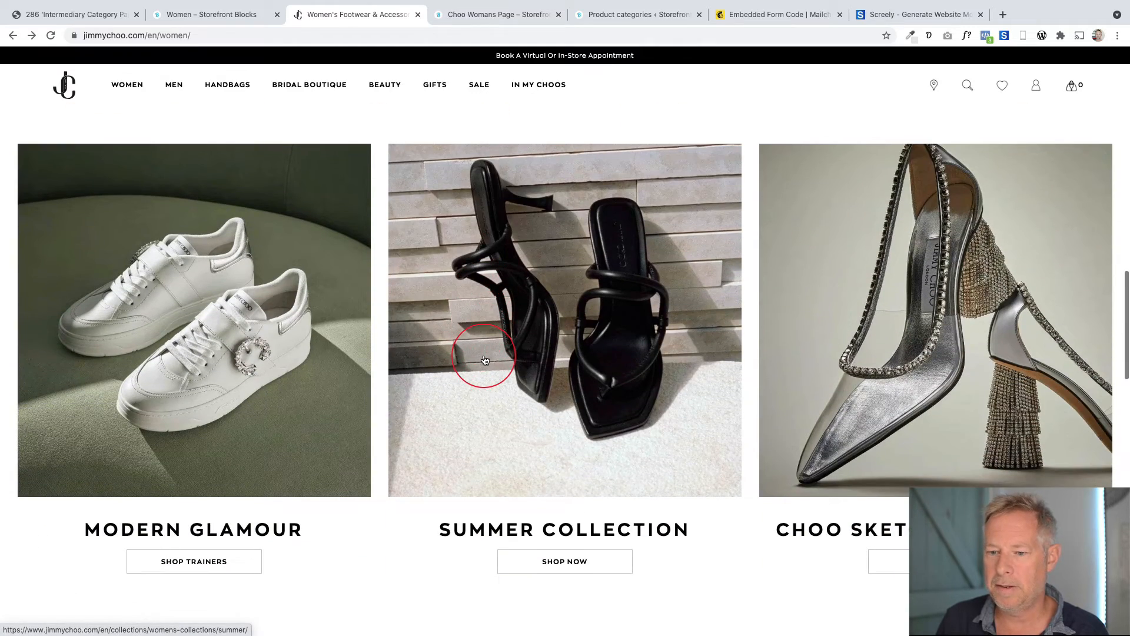
scroll(485, 360, "down", 2)
scroll(479, 353, "up", 1)
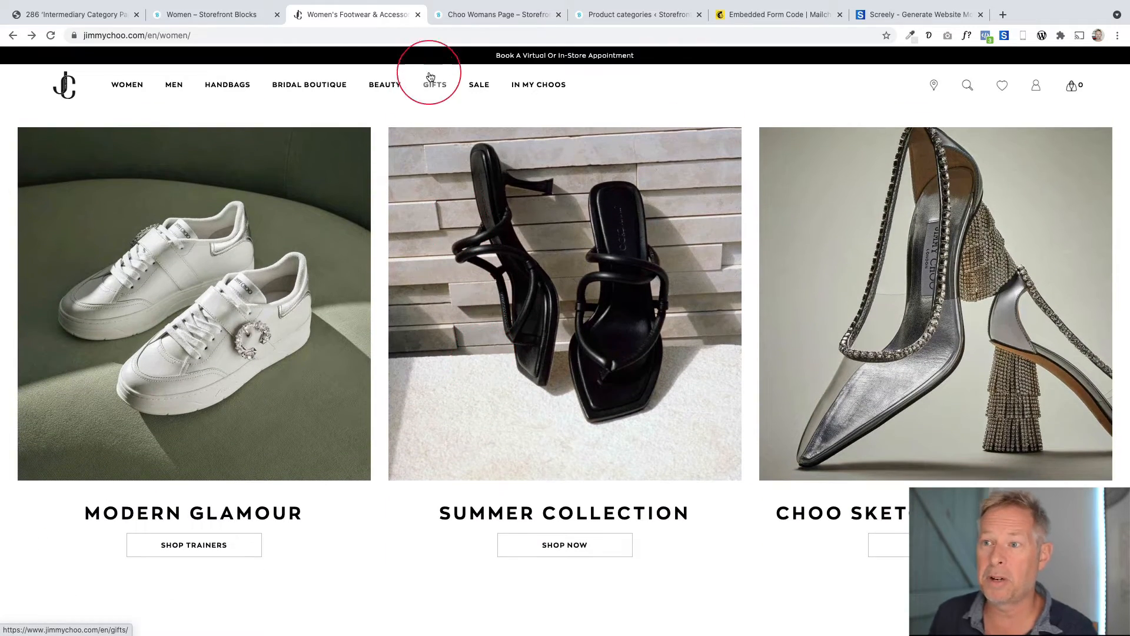
left_click(462, 17)
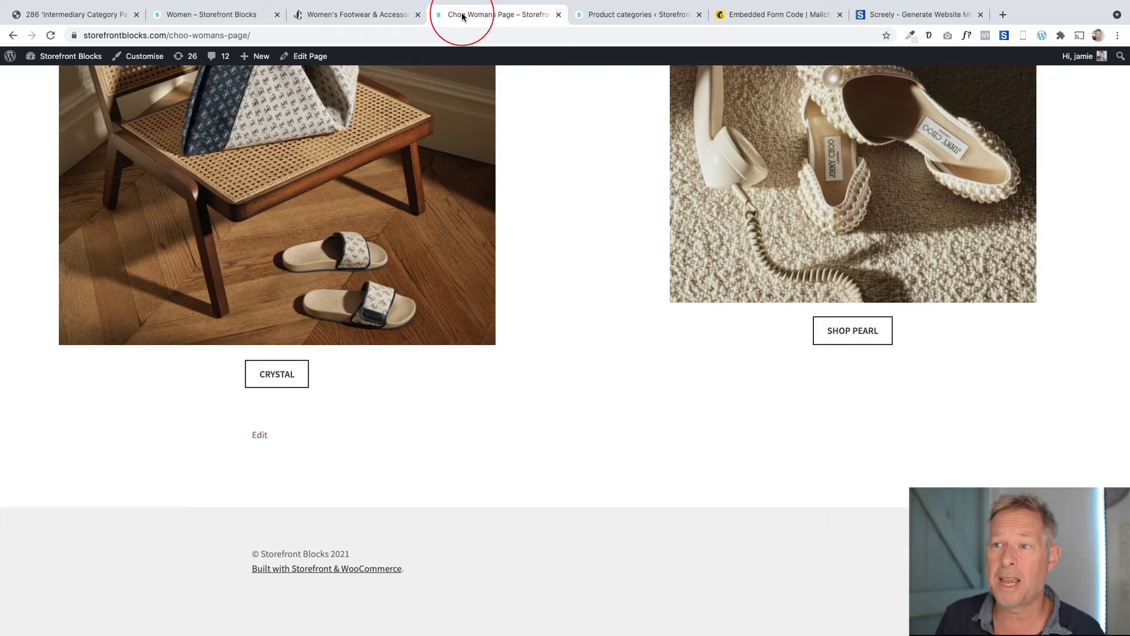
left_click(310, 56)
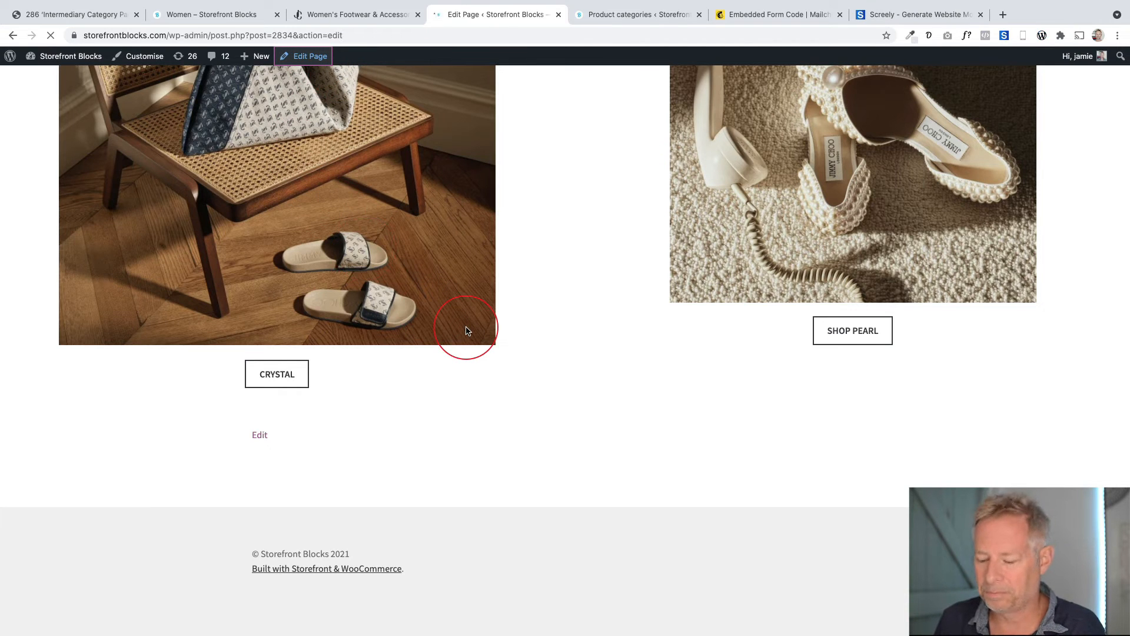
scroll(493, 374, "down", 10)
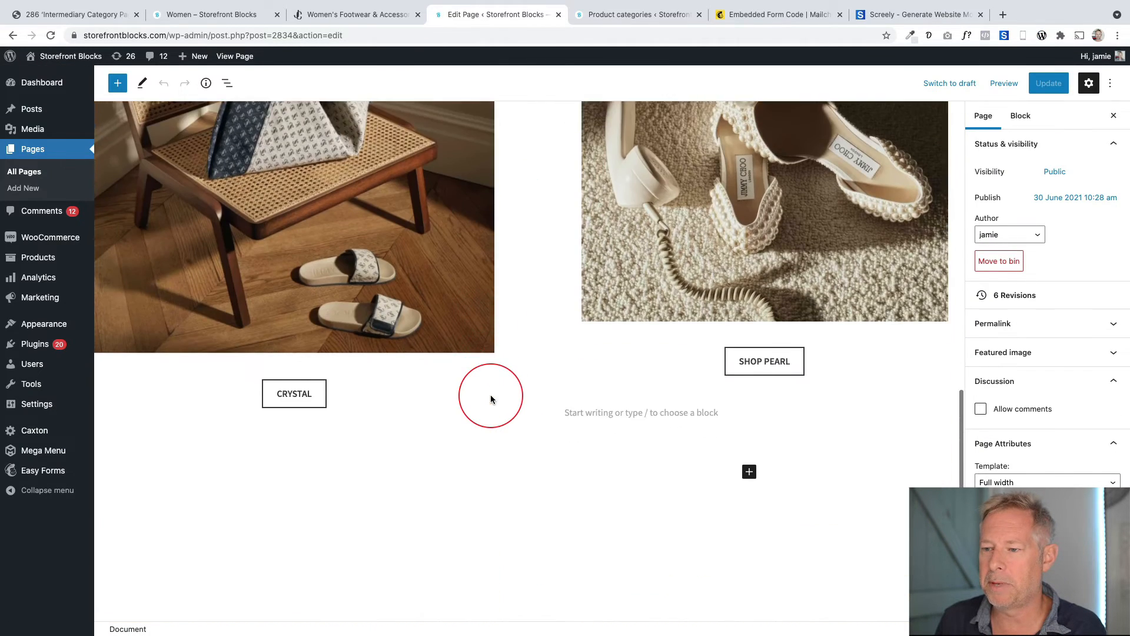
scroll(490, 399, "down", 3)
Add a Columns block with the 33/33/33 variation below the monogram and bridal row, matching the Jimmy Choo collection row
left_click(352, 15)
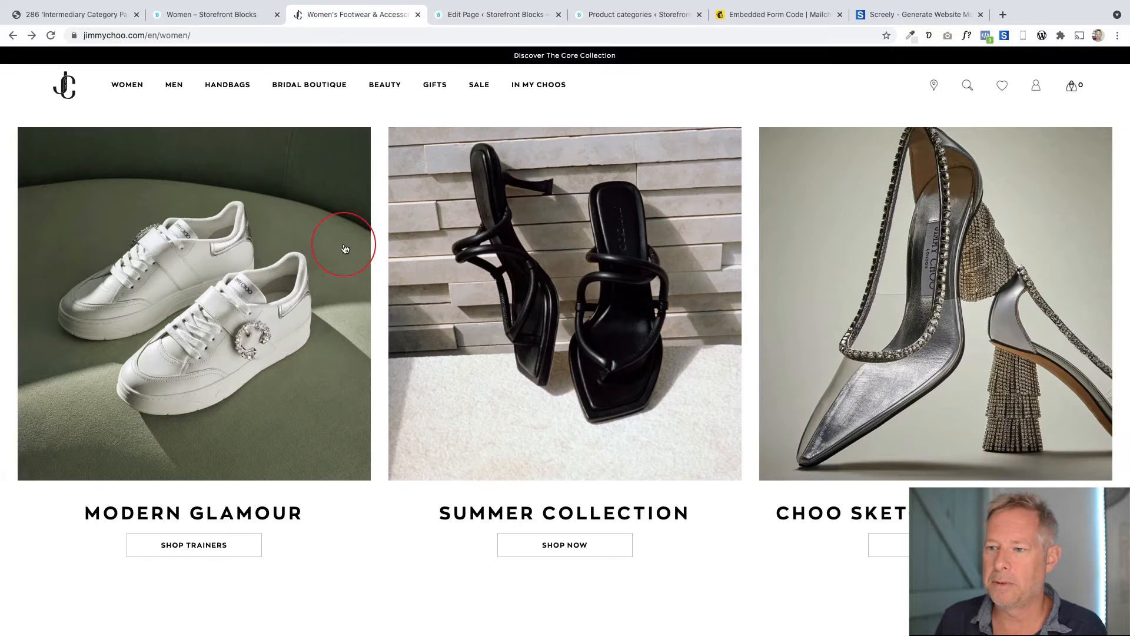
scroll(240, 282, "up", 1)
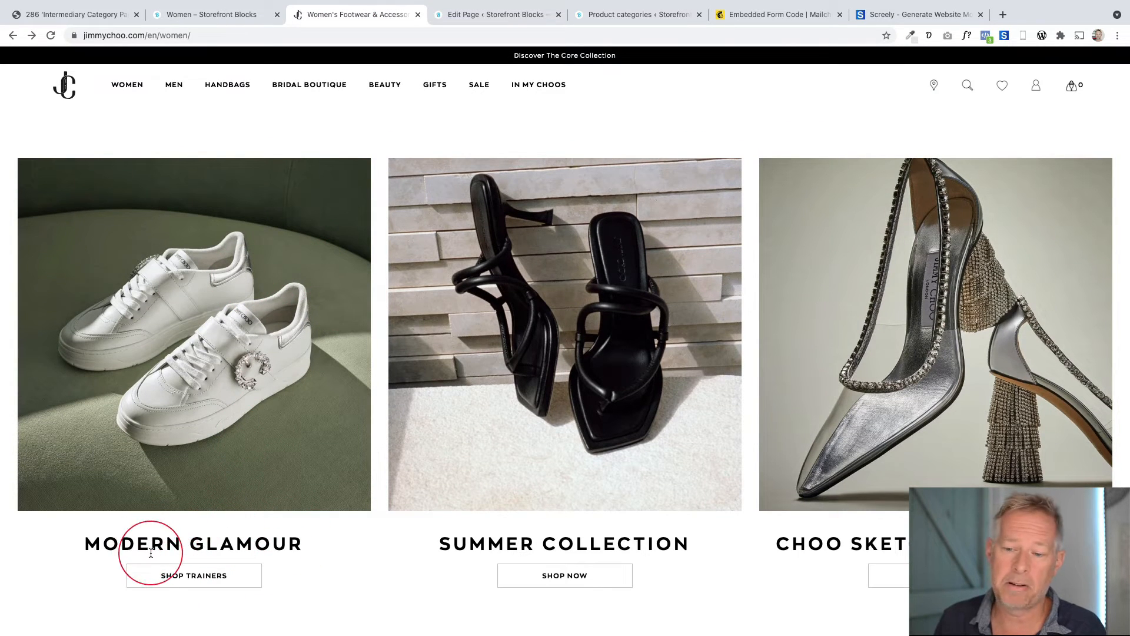
left_click(495, 15)
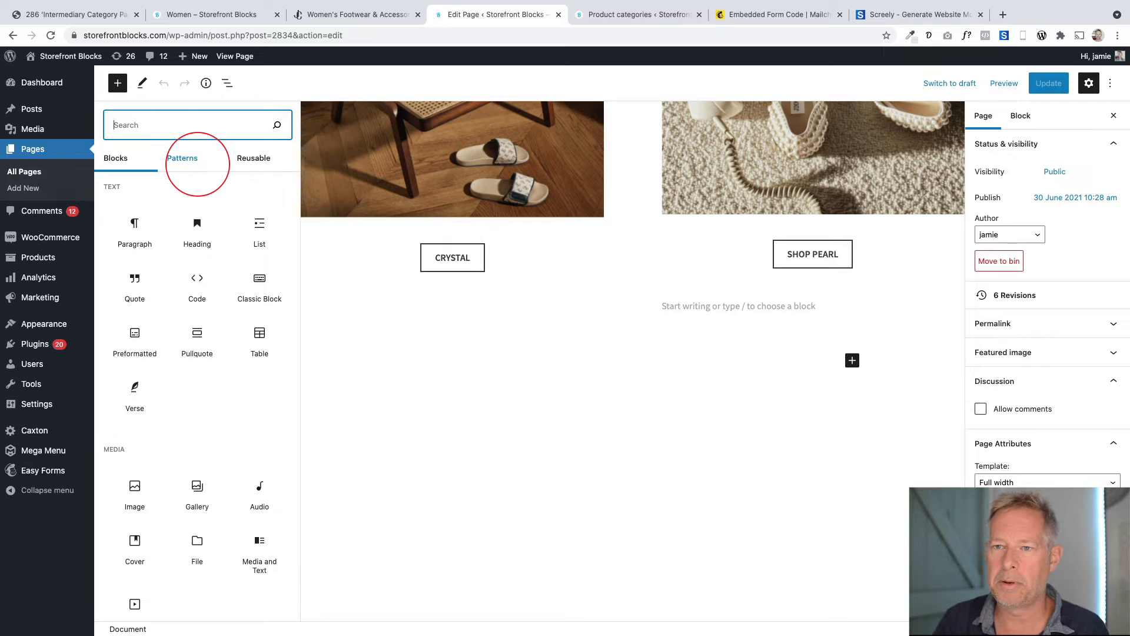
type("COLU")
left_click_drag(136, 192, 641, 354)
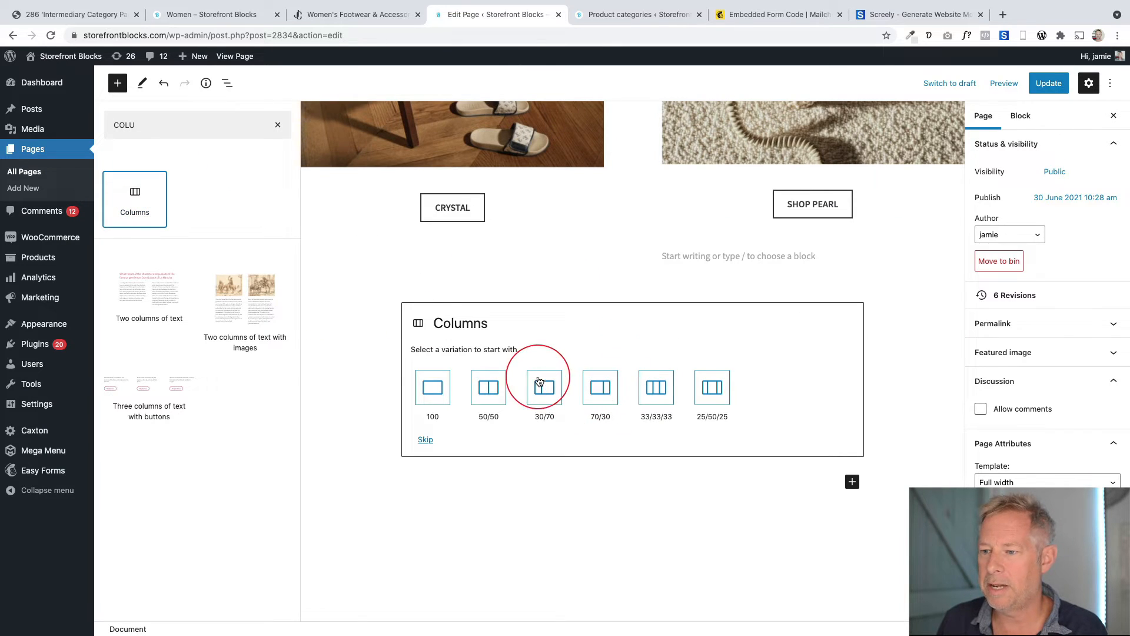
left_click(658, 388)
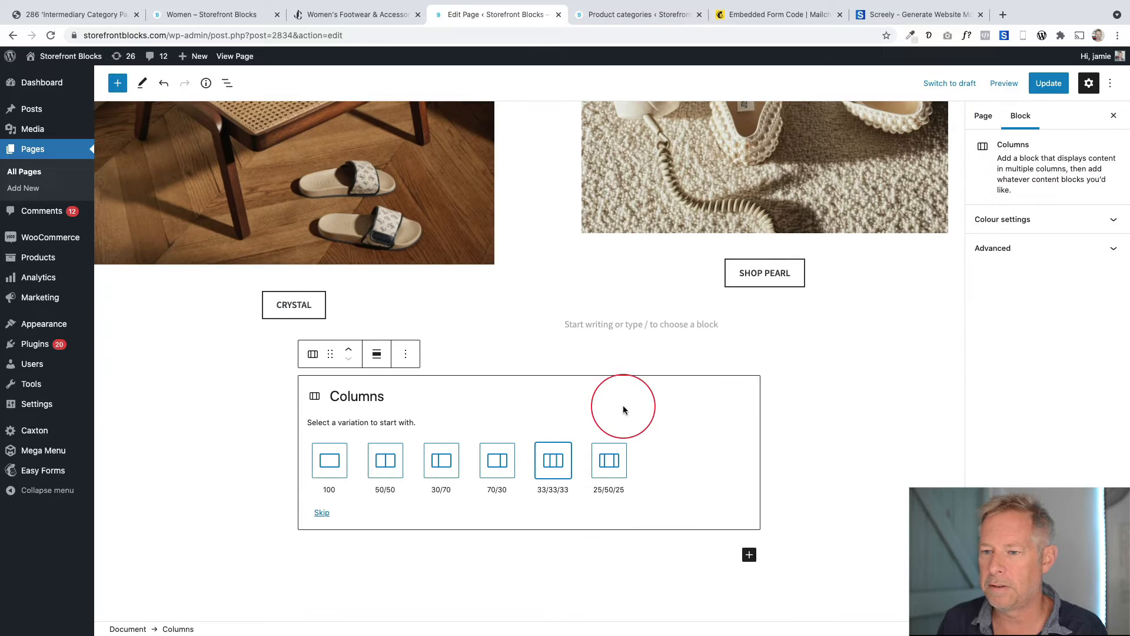
left_click(553, 461)
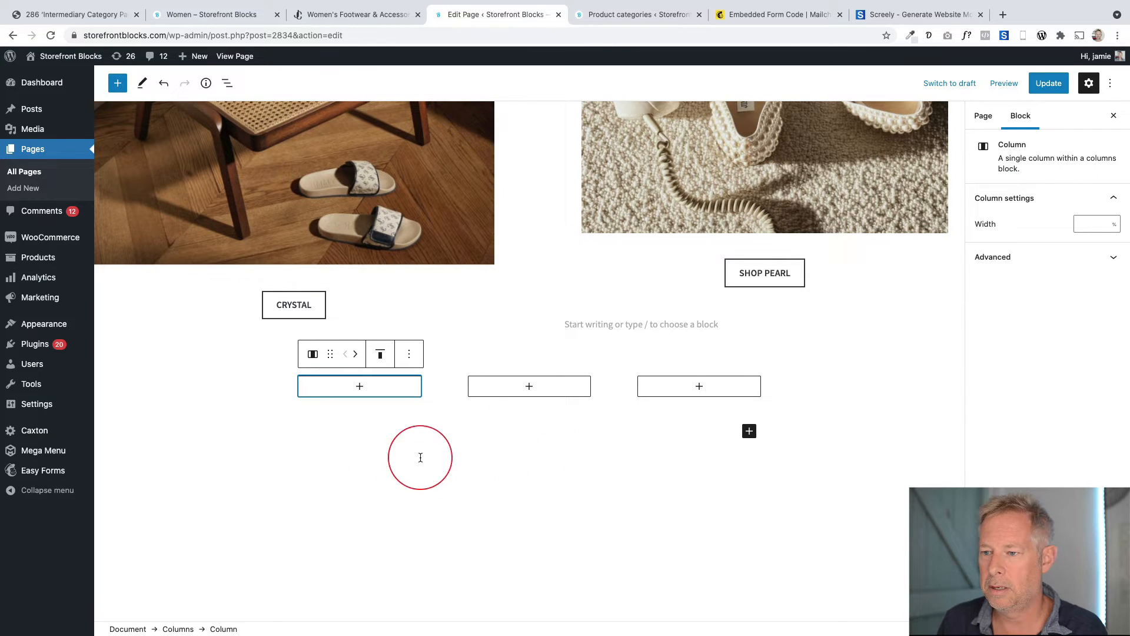
scroll(369, 448, "up", 1)
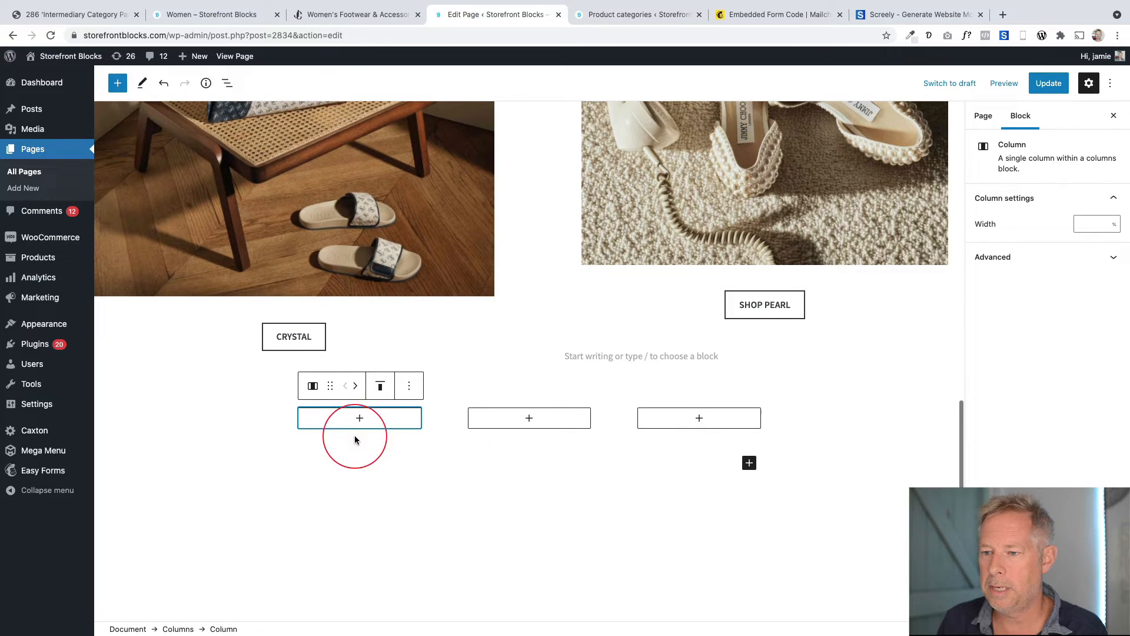
left_click(445, 426)
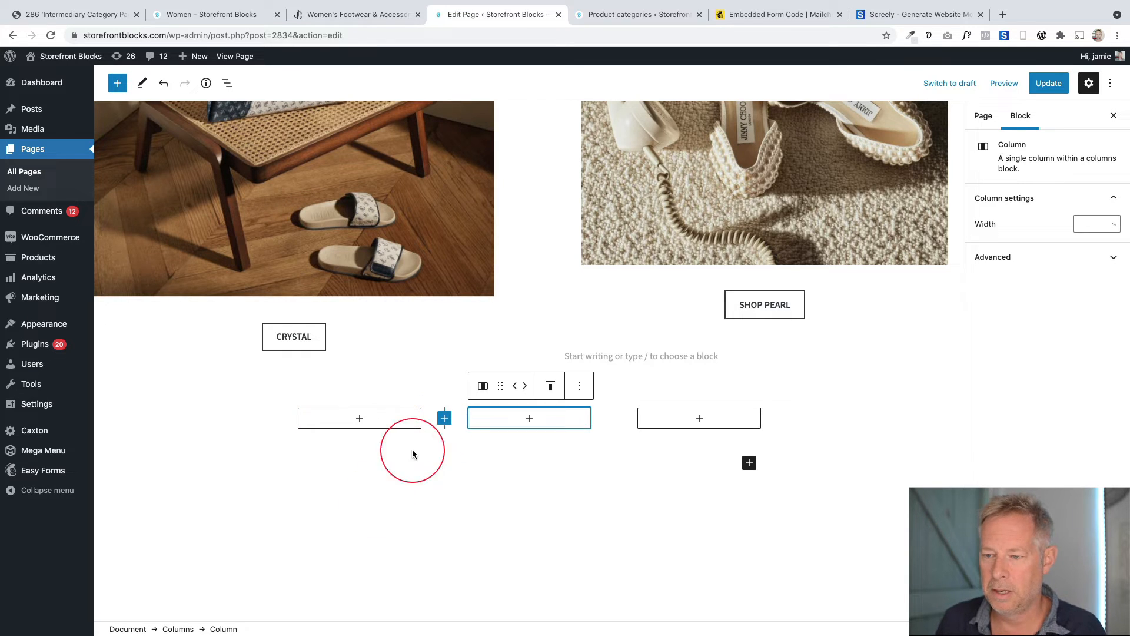
Select the whole three-column Columns block and set its alignment to full width
left_click(176, 629)
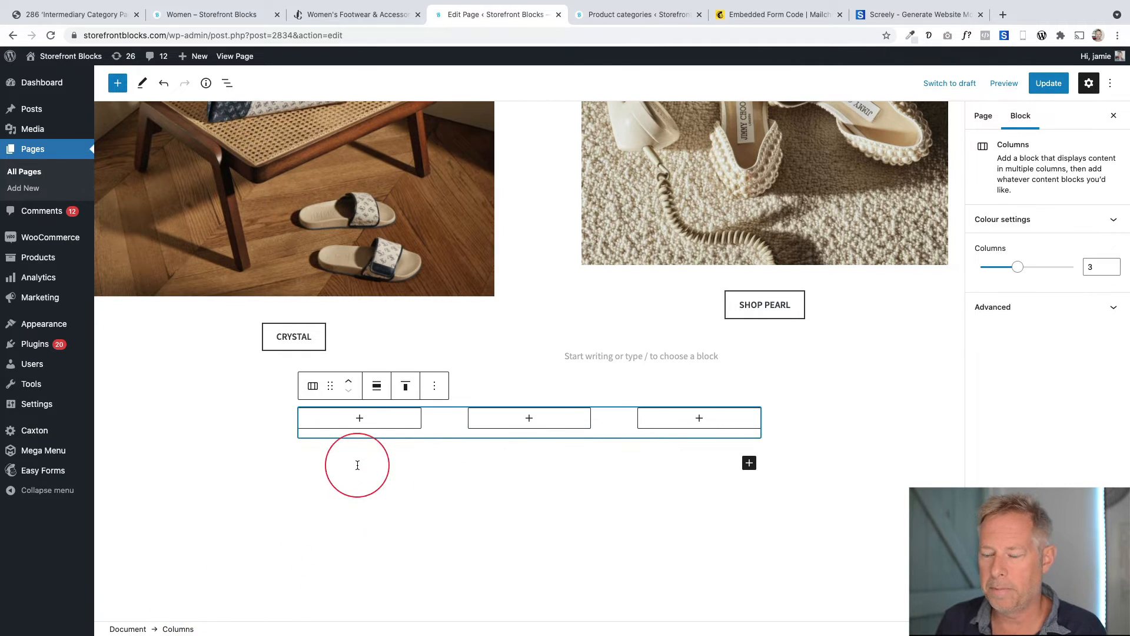
left_click(373, 385)
left_click(404, 443)
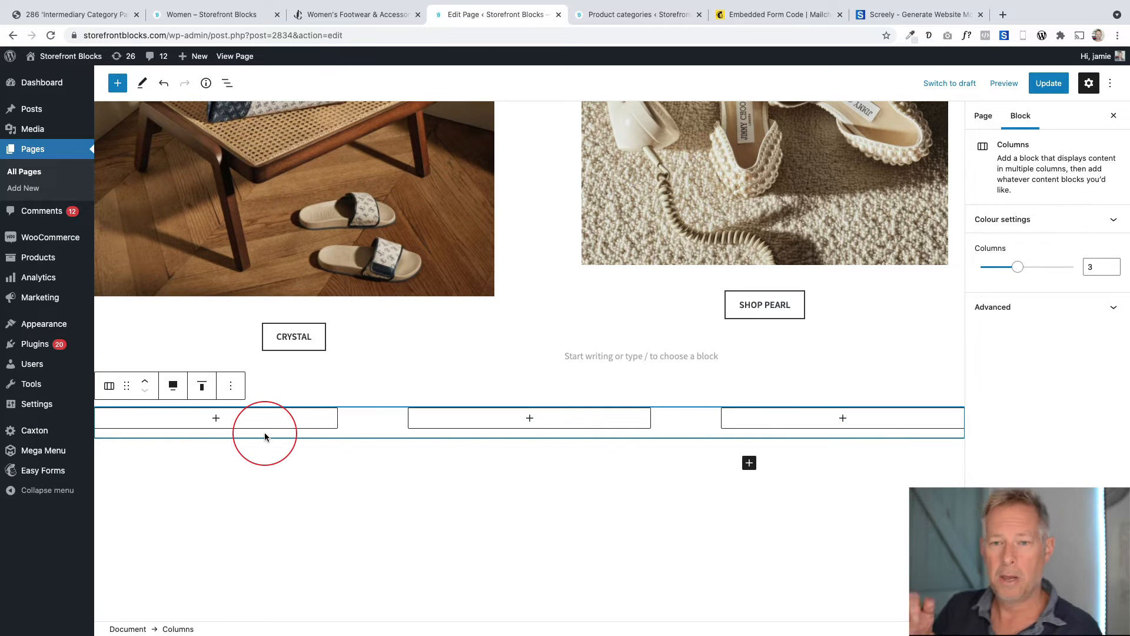
Capture the white trainers image from the Jimmy Choo collection row and insert it into the first of the three columns
left_click(333, 14)
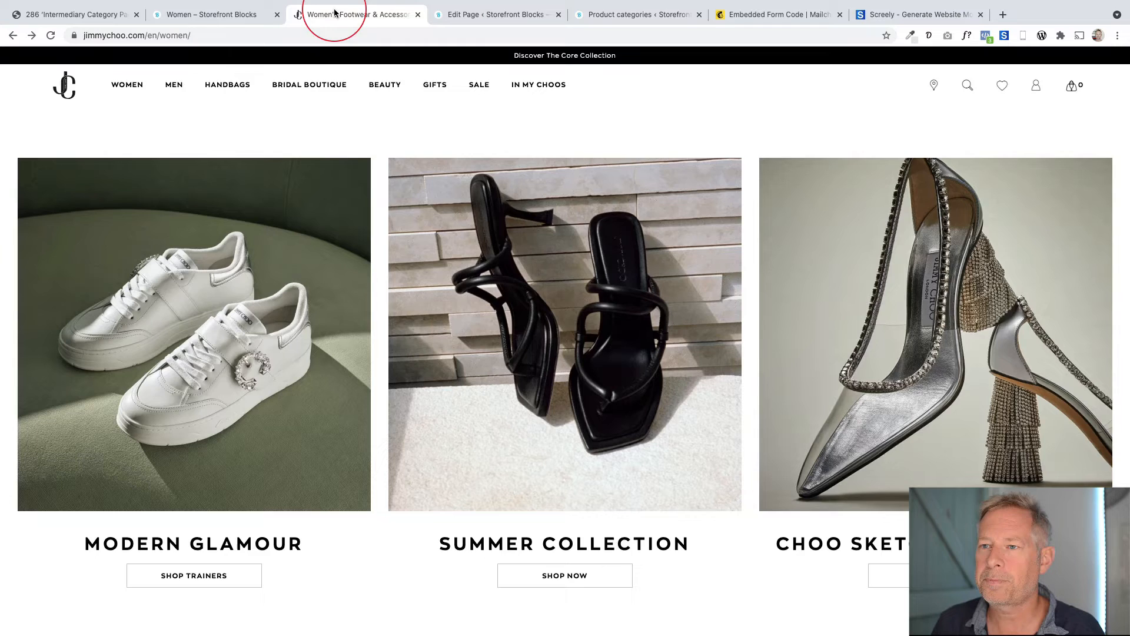
scroll(341, 394, "down", 2)
scroll(341, 395, "up", 1)
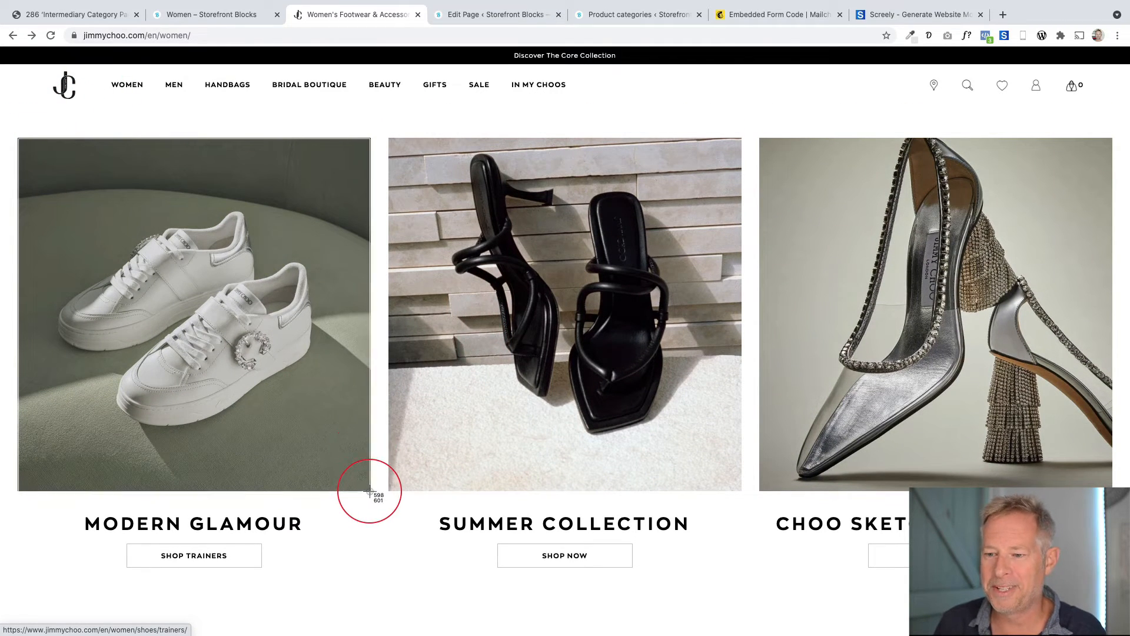
left_click(475, 23)
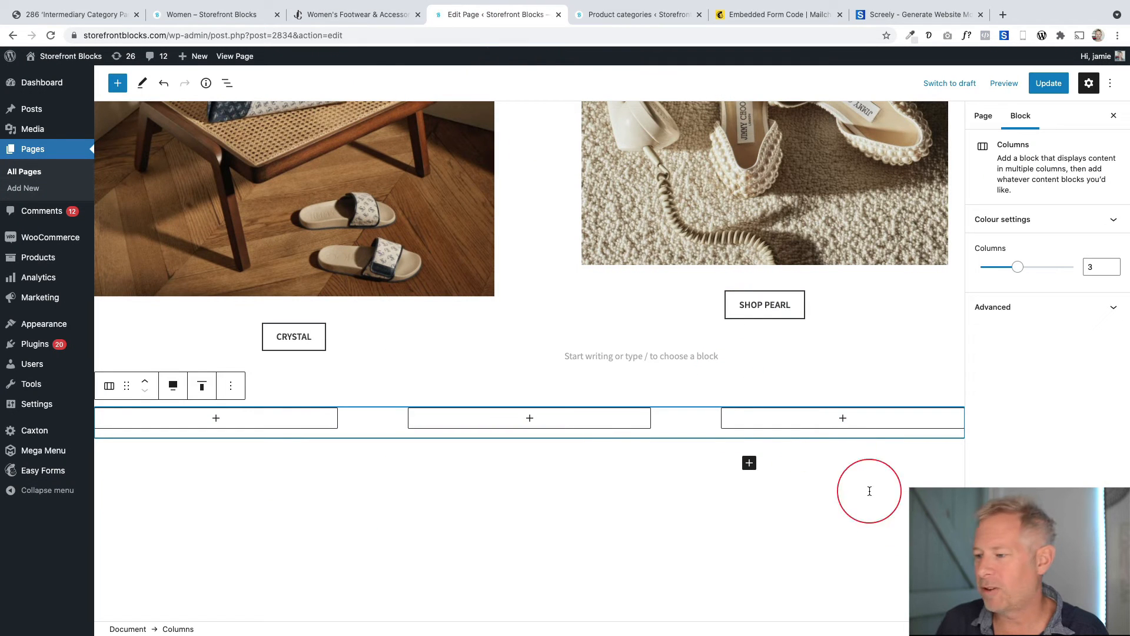
left_click_drag(723, 551, 151, 417)
scroll(183, 422, "up", 1)
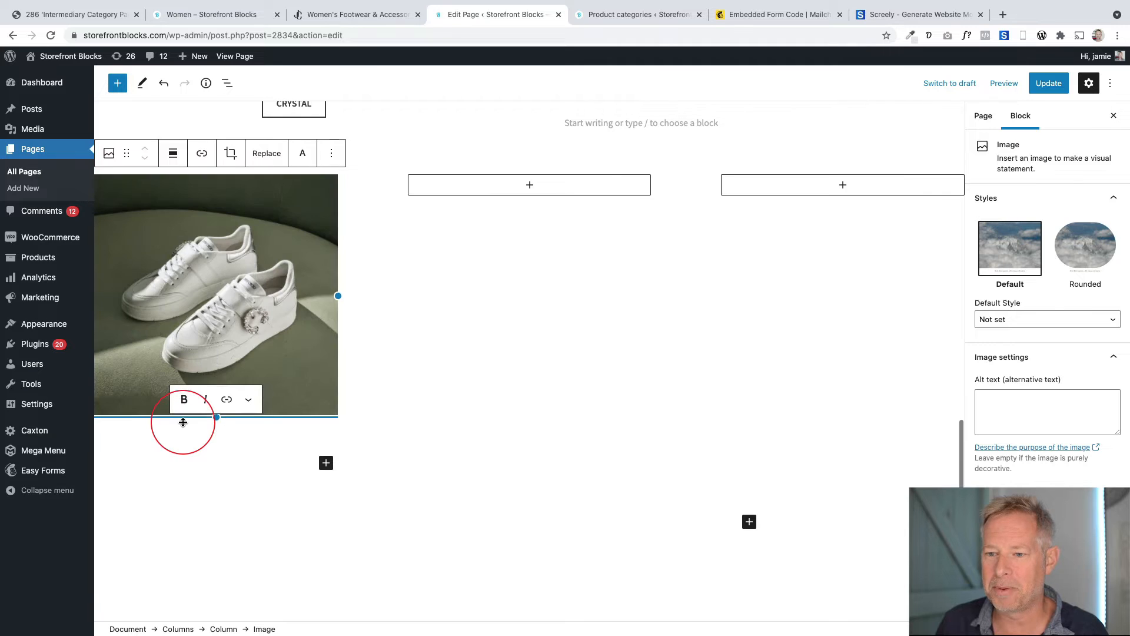
Copy the MODERN GLAMOUR heading from the Jimmy Choo page into a centre-aligned paragraph below the trainers image
left_click(321, 19)
left_click_drag(85, 524, 302, 529)
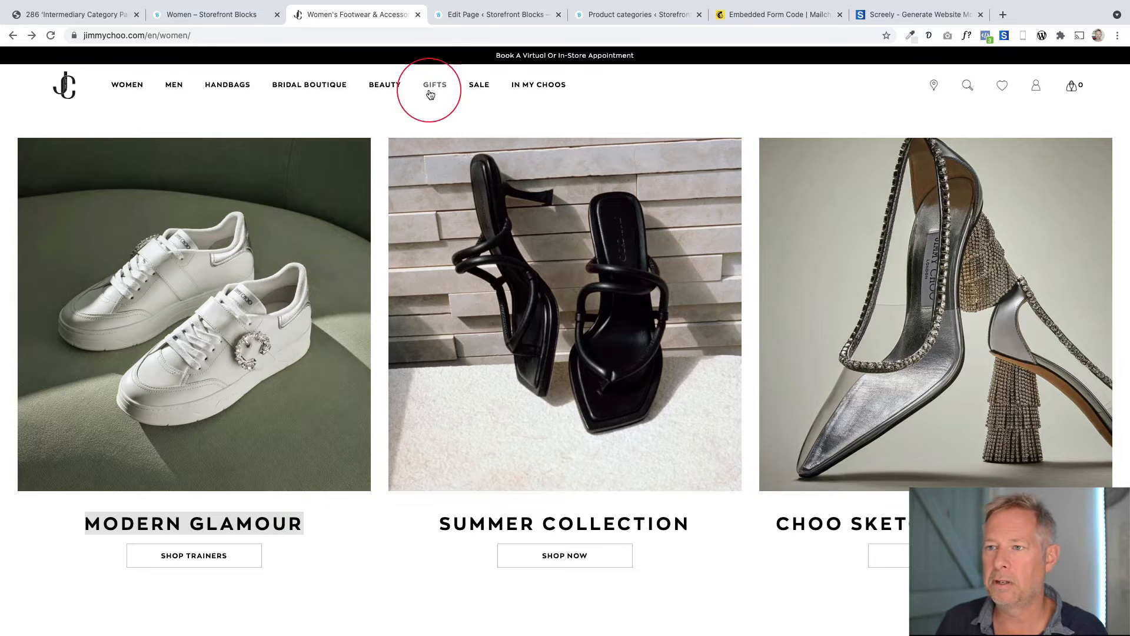
left_click(450, 15)
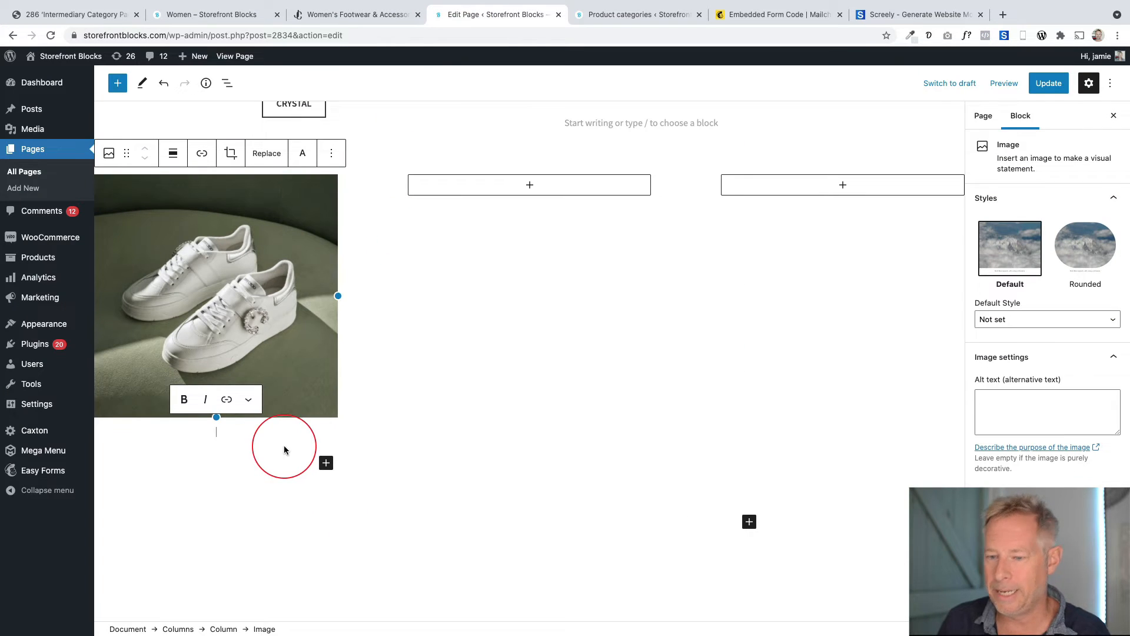
key("Return")
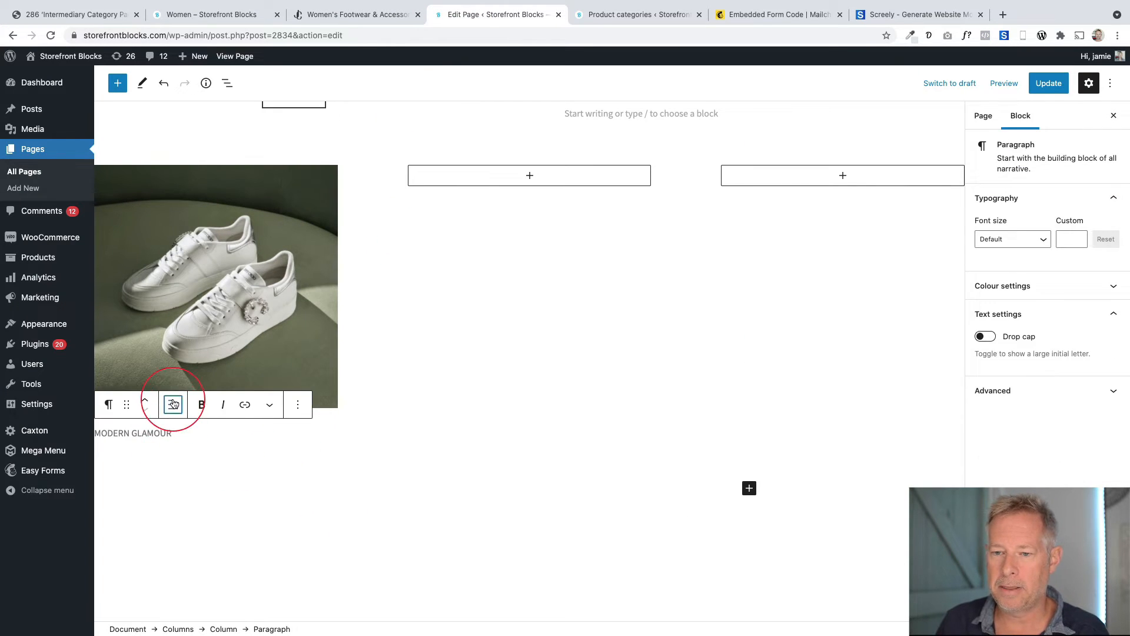
left_click(173, 404)
left_click(231, 445)
Make the MODERN GLAMOUR text bold and set its custom font size to 24
triple_click(204, 430)
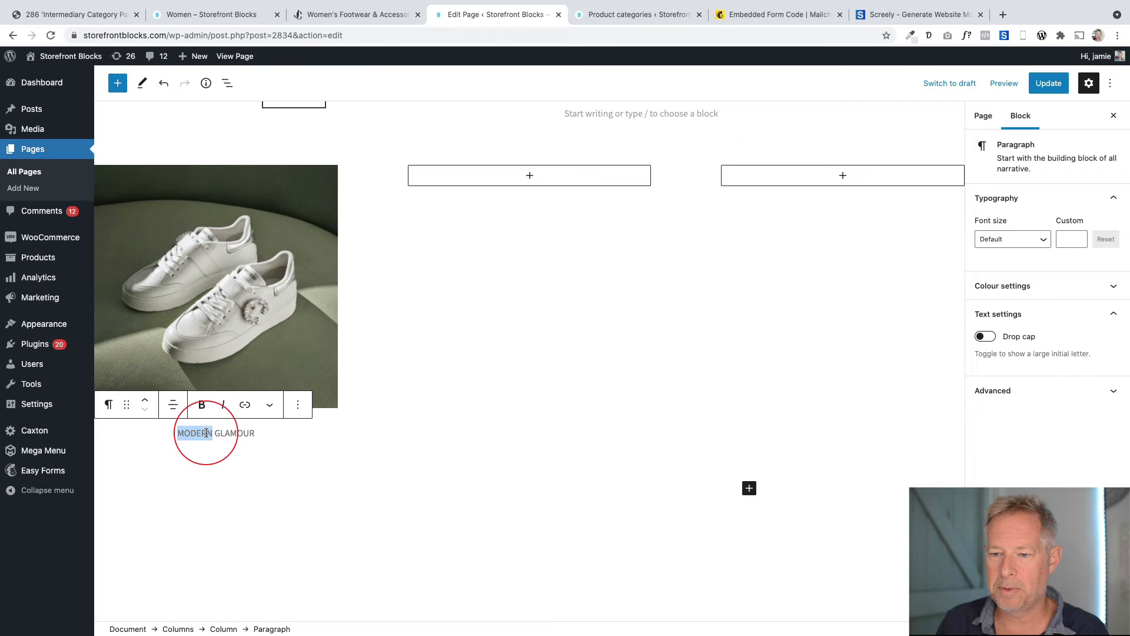
left_click(202, 405)
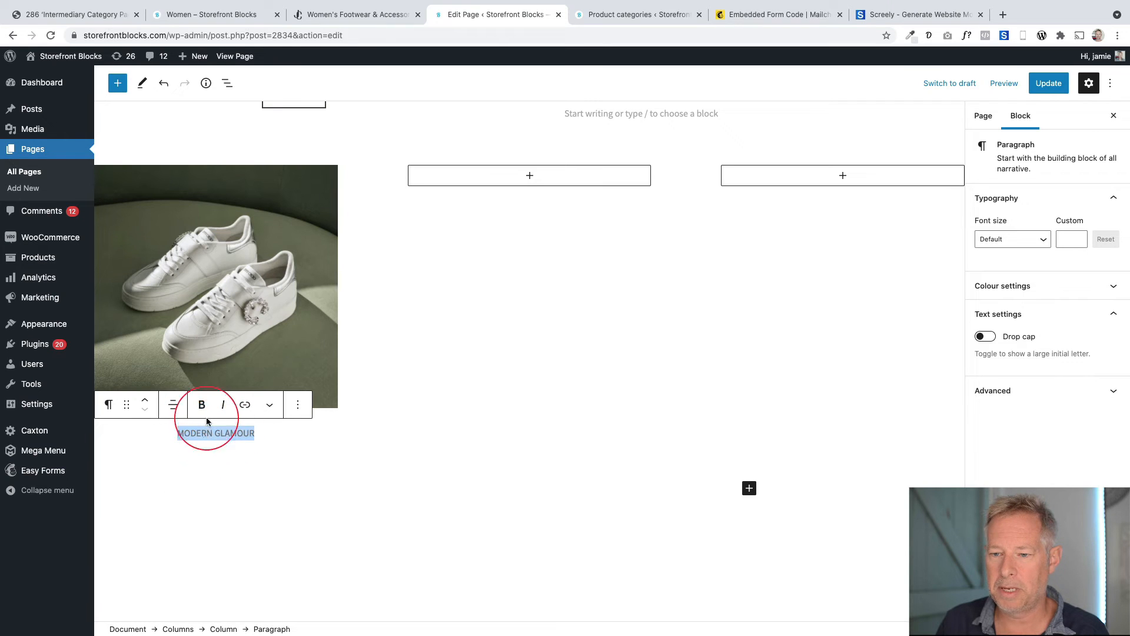
left_click(1070, 239)
type("24")
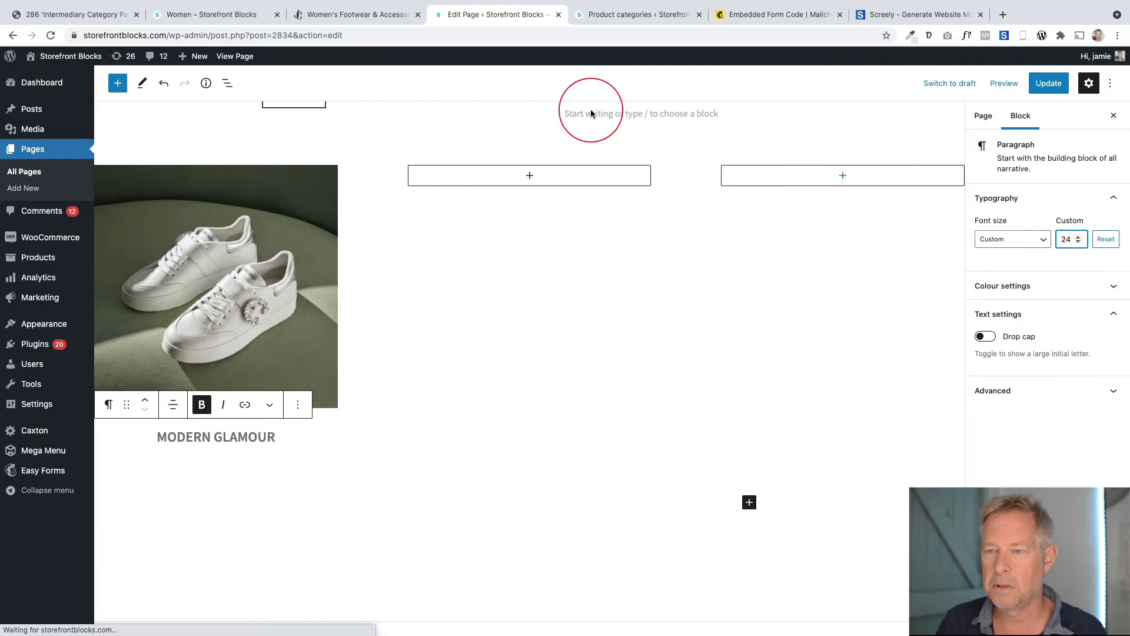
Compare the heading with the Jimmy Choo original and set the MODERN GLAMOUR paragraph's custom font size to 30
left_click(361, 16)
left_click(470, 14)
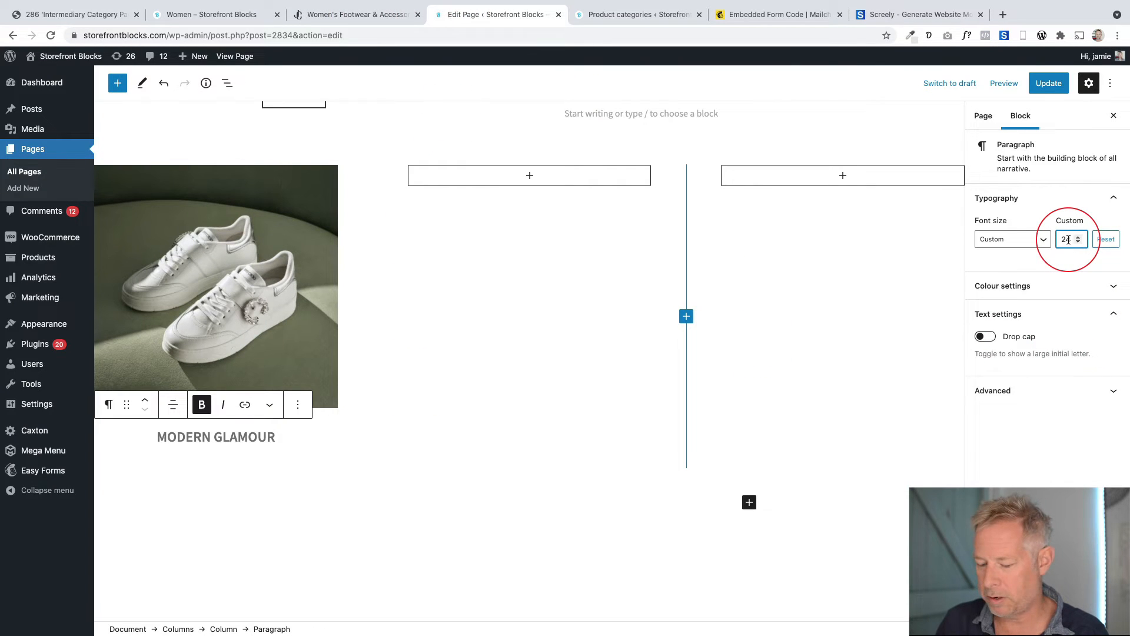
key("BackSpace")
key("BackSpace")
type("30")
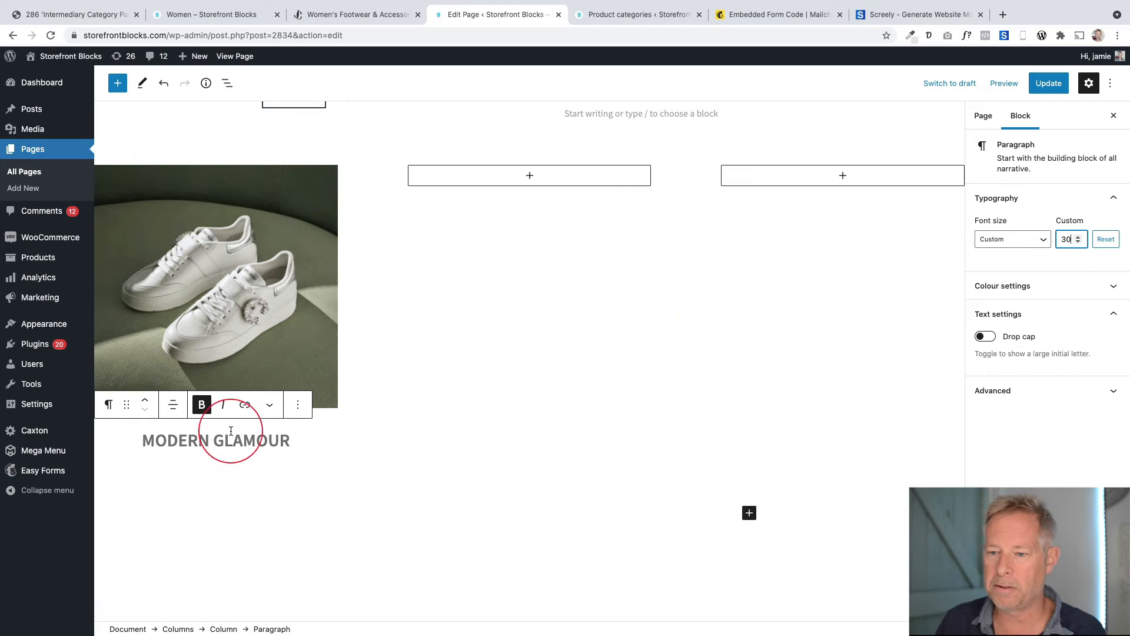
Set the text colour of the MODERN GLAMOUR paragraph to black
triple_click(259, 439)
left_click(1043, 287)
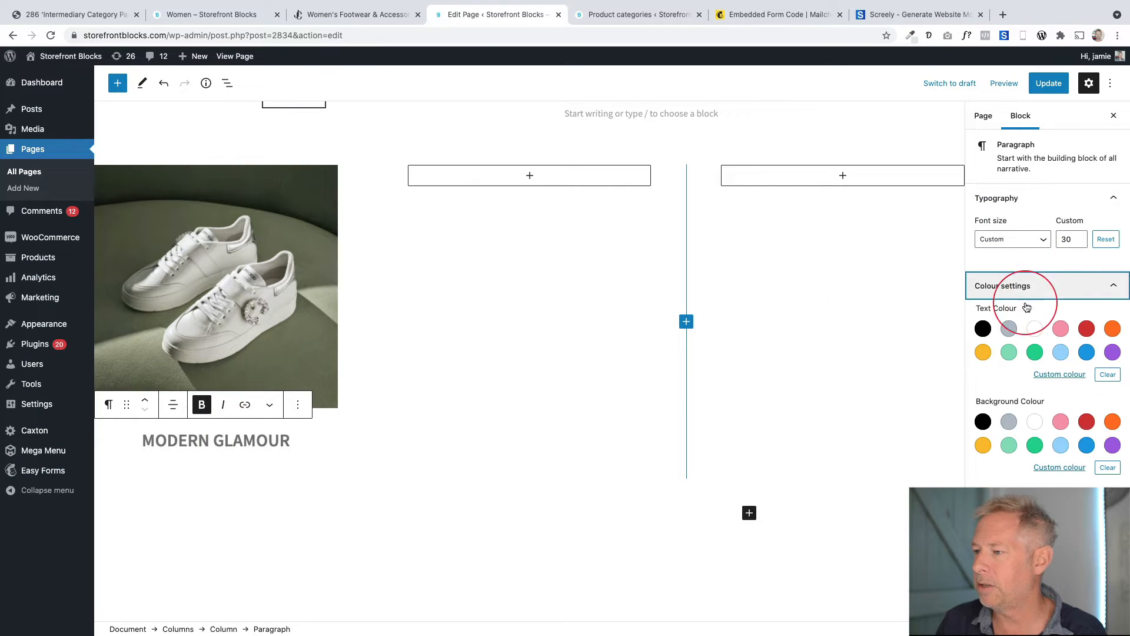
left_click(982, 328)
left_click(422, 404)
Check the Jimmy Choo reference page, then insert a Buttons block below the MODERN GLAMOUR text in the first column
left_click(318, 17)
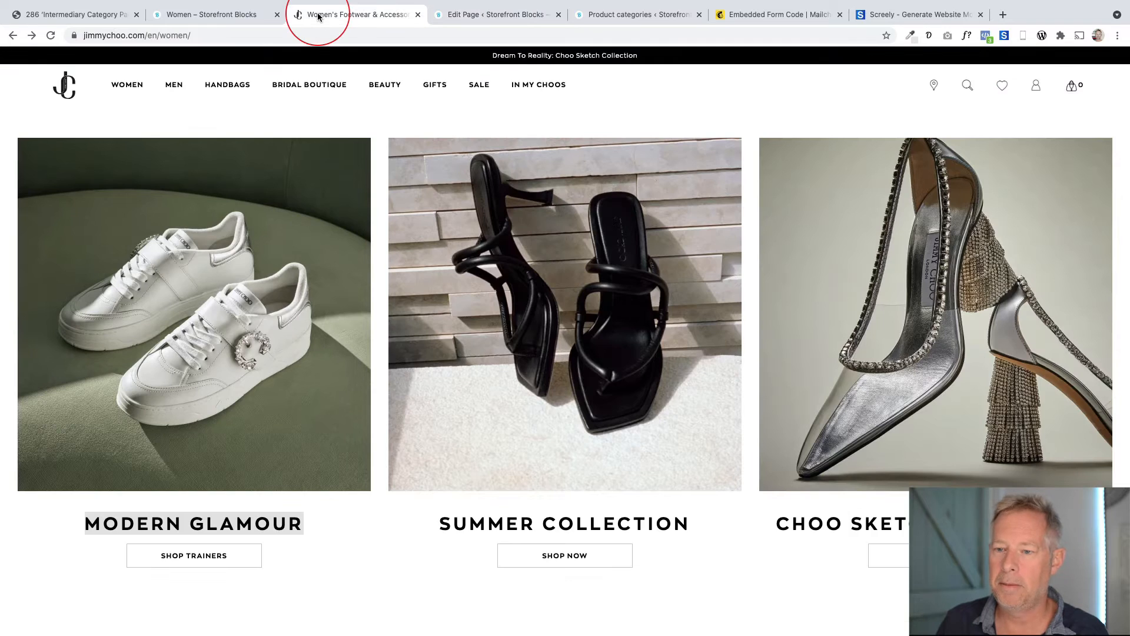
left_click(465, 14)
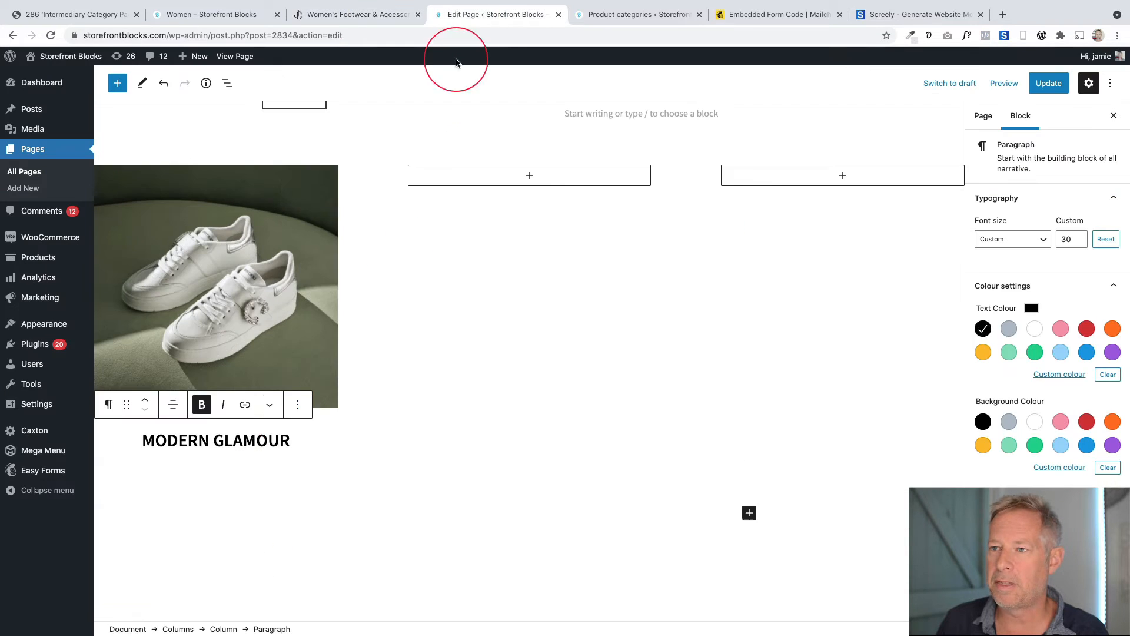
key("Return")
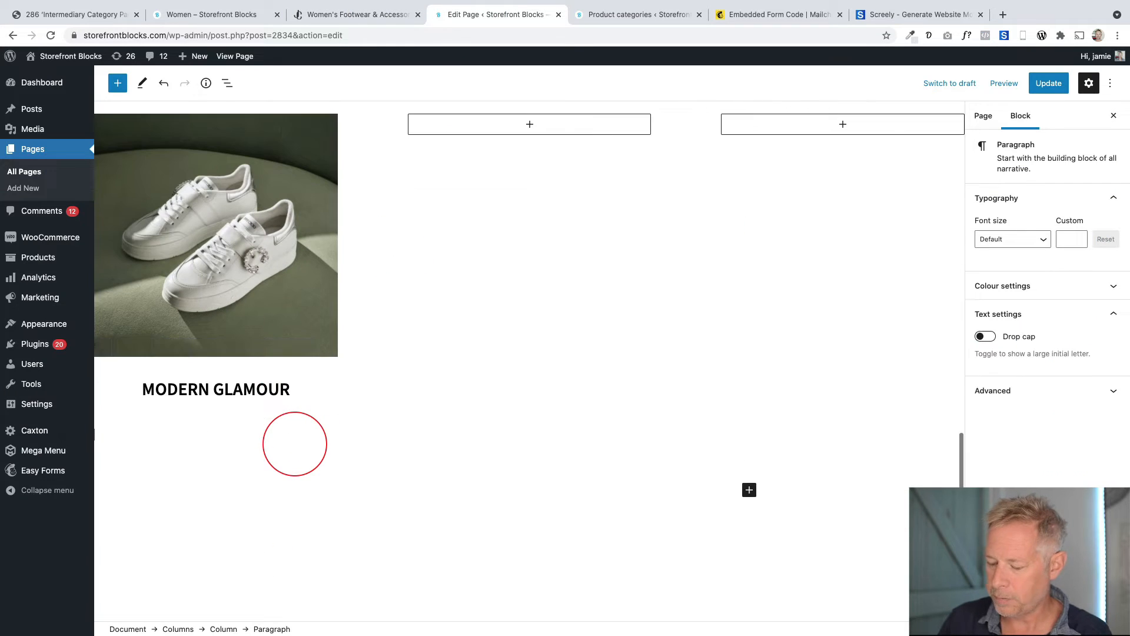
type("/button")
key("Return")
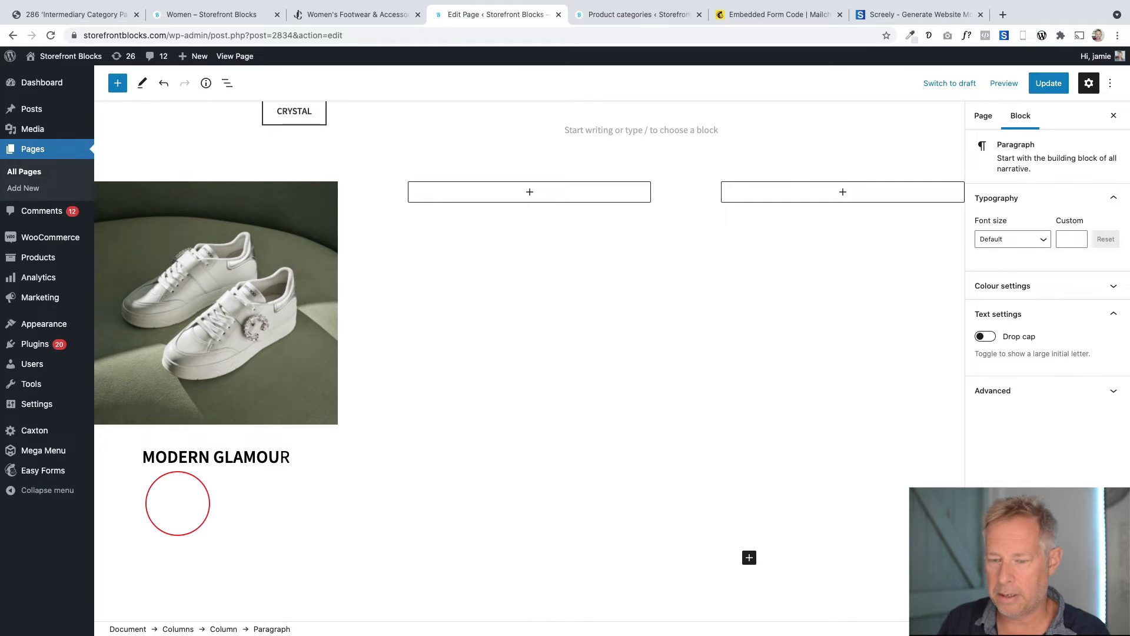
type("/BT")
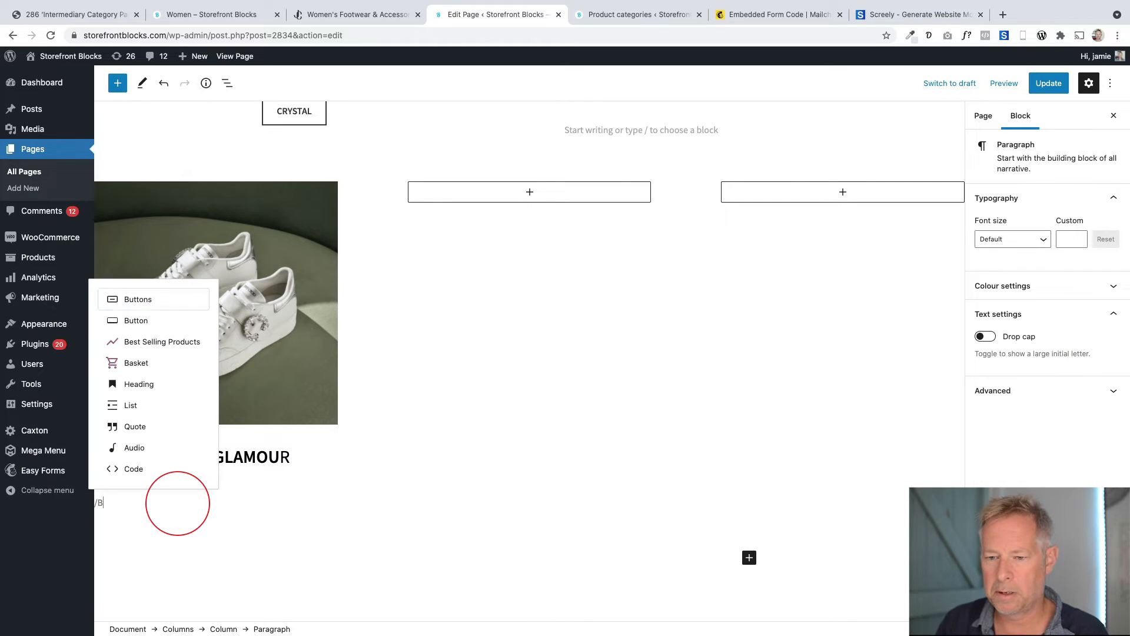
key("BackSpace")
key("BackSpace")
type("butt")
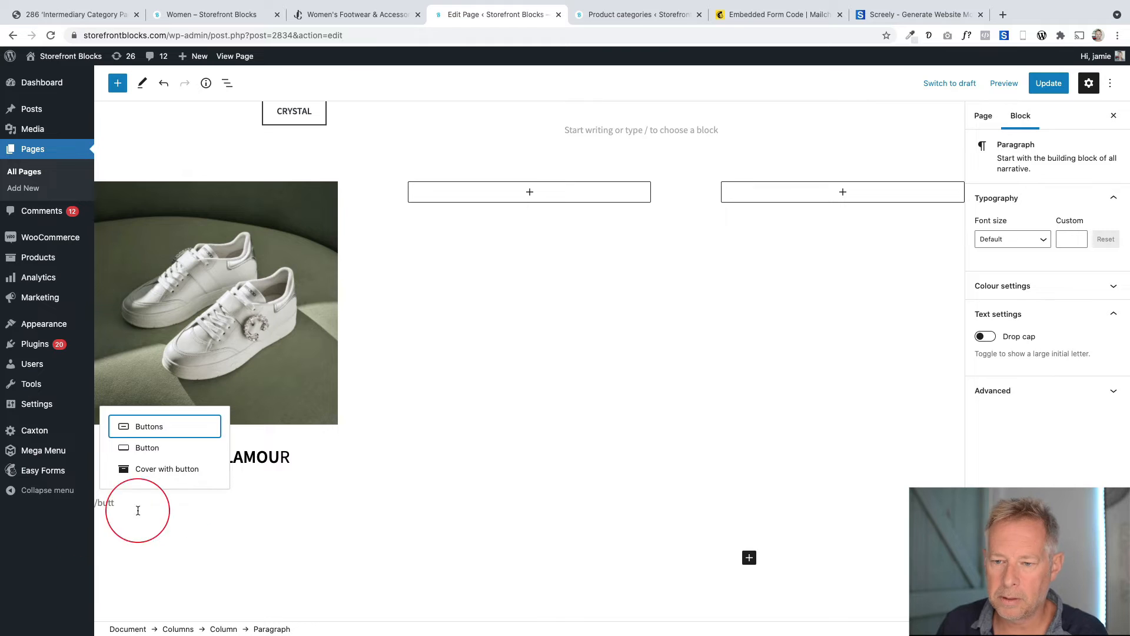
left_click(140, 428)
Check the button wording on the reference page and label the new button SHOP TRAINERS
left_click(328, 15)
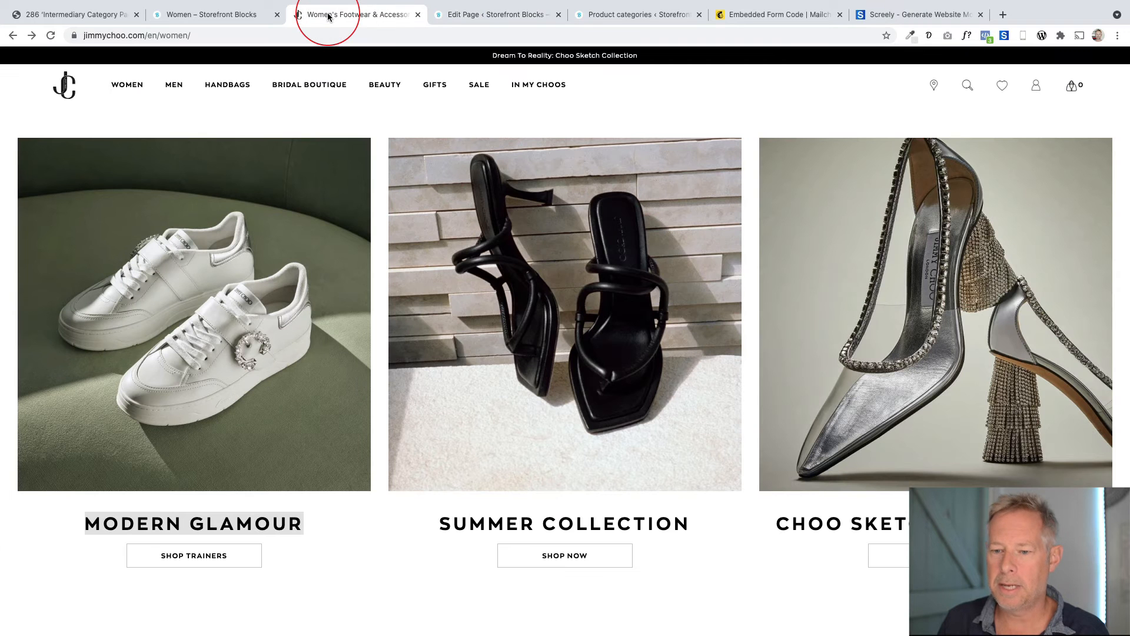
left_click(454, 16)
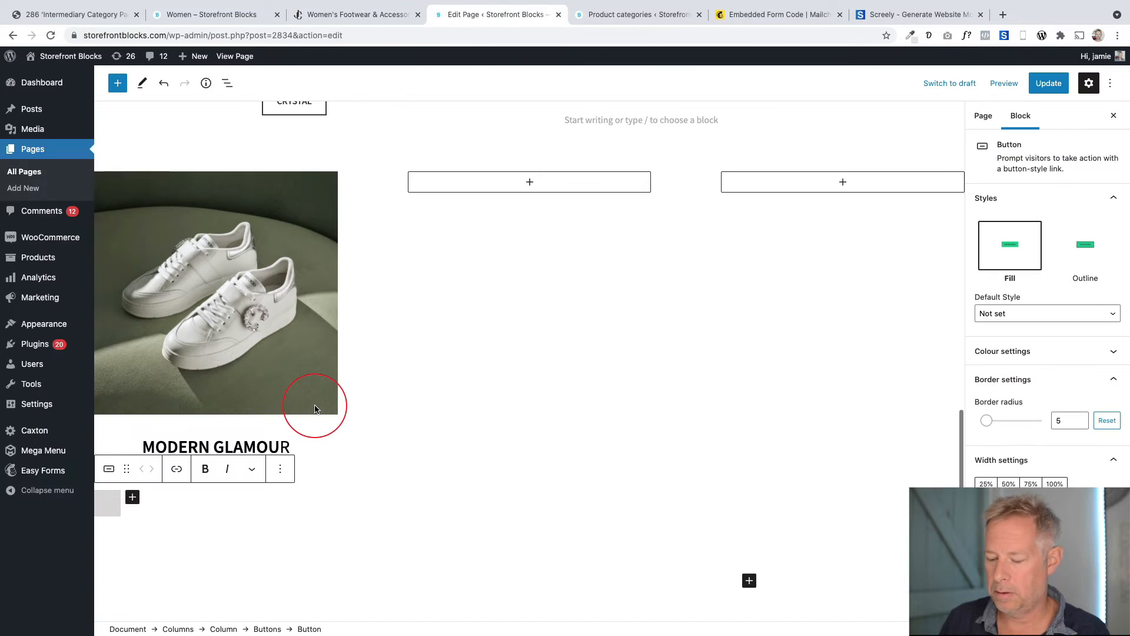
type("SHOP TRAINERS")
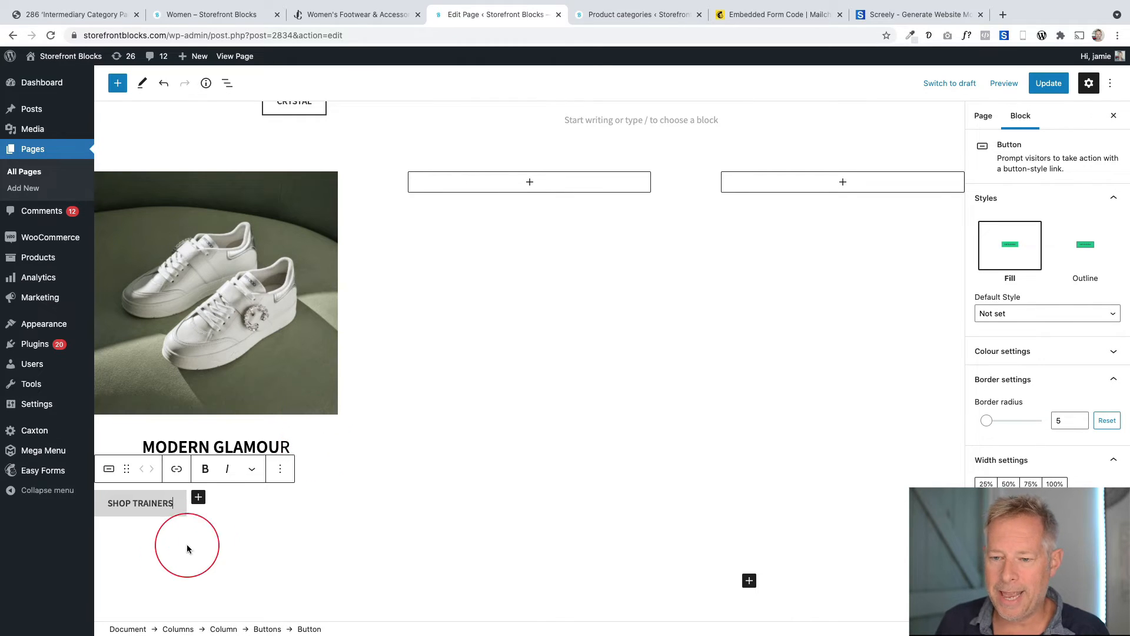
Select the Buttons block around SHOP TRAINERS and centre its items within the column
left_click(239, 508)
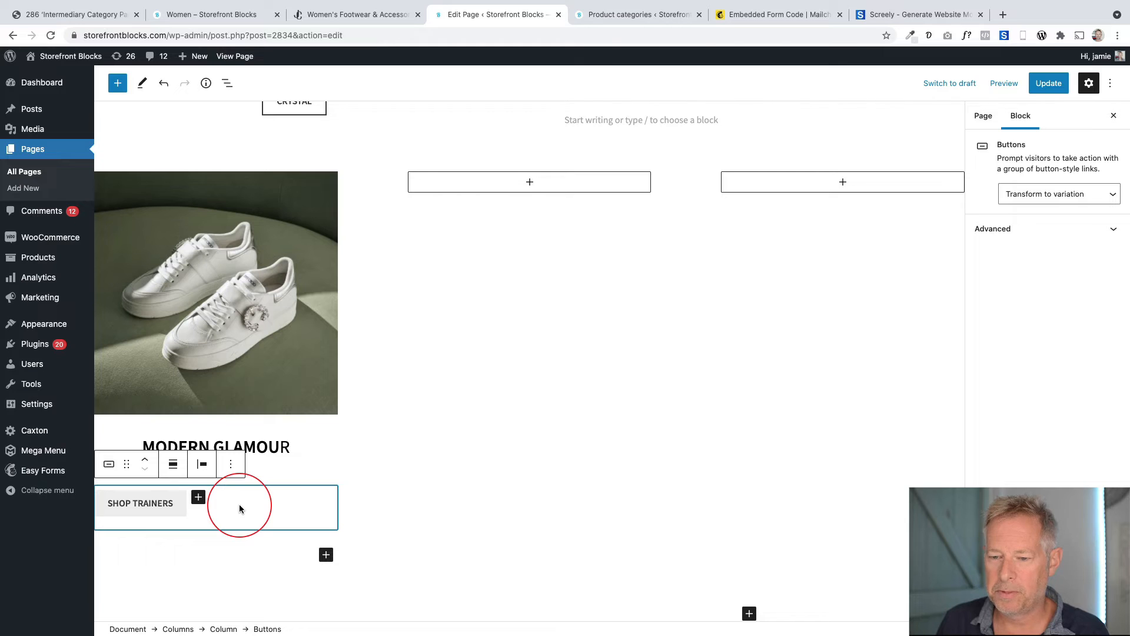
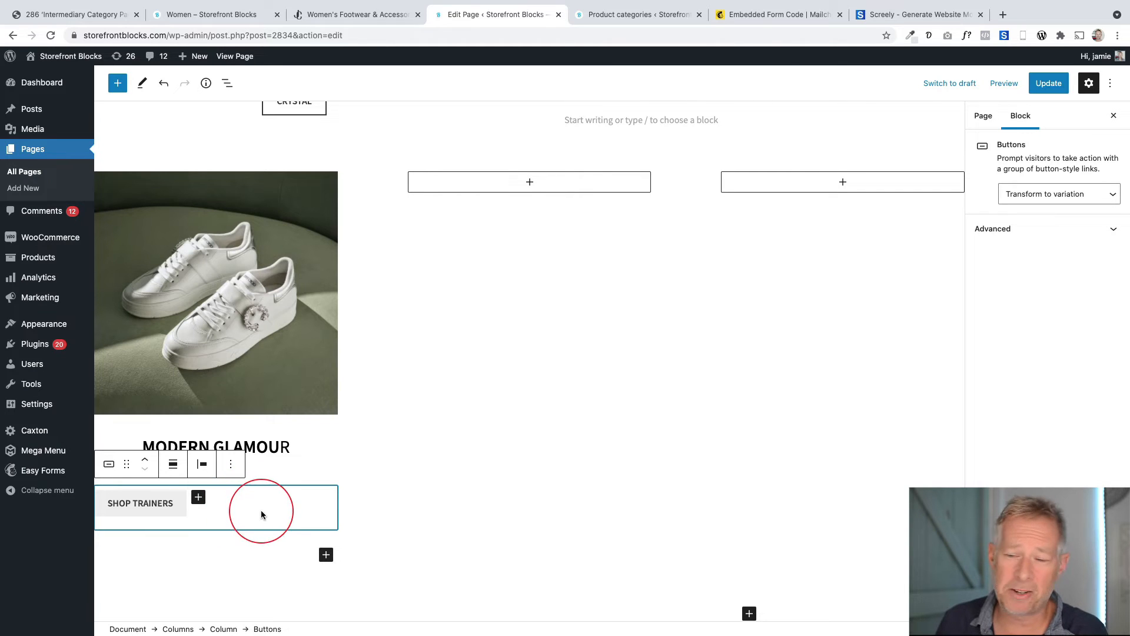
left_click(224, 629)
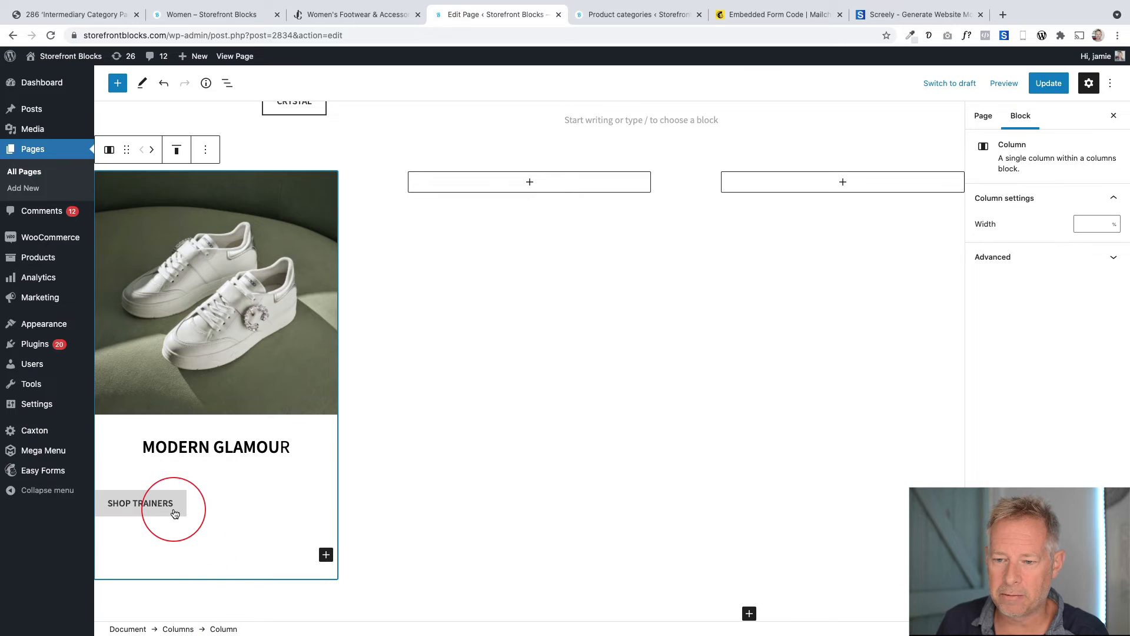
left_click(166, 512)
left_click(151, 504)
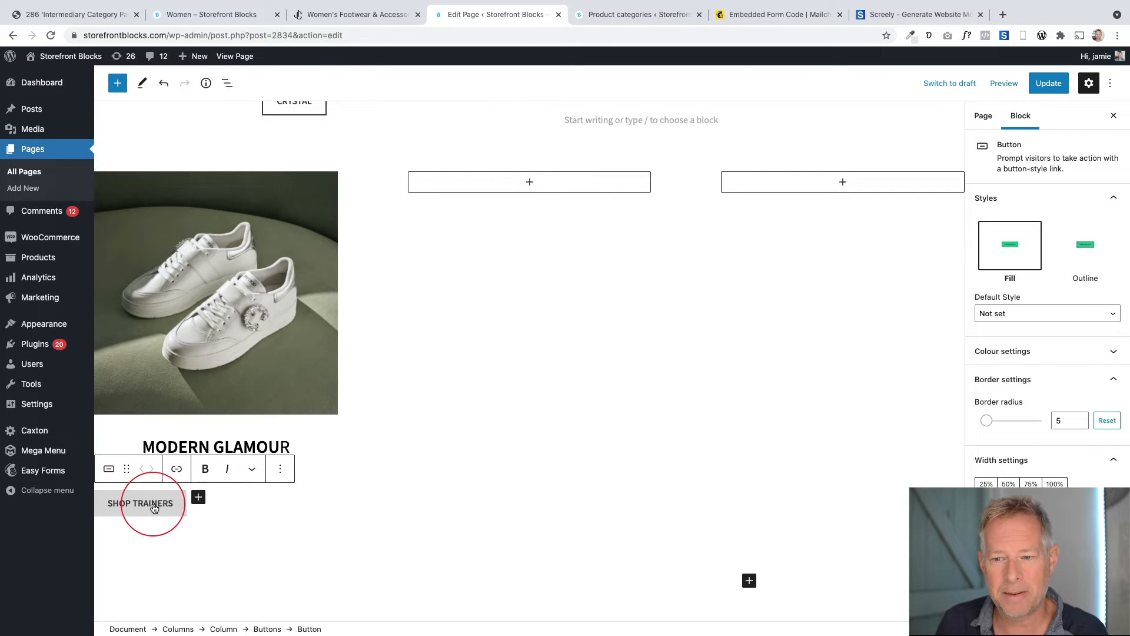
left_click(249, 621)
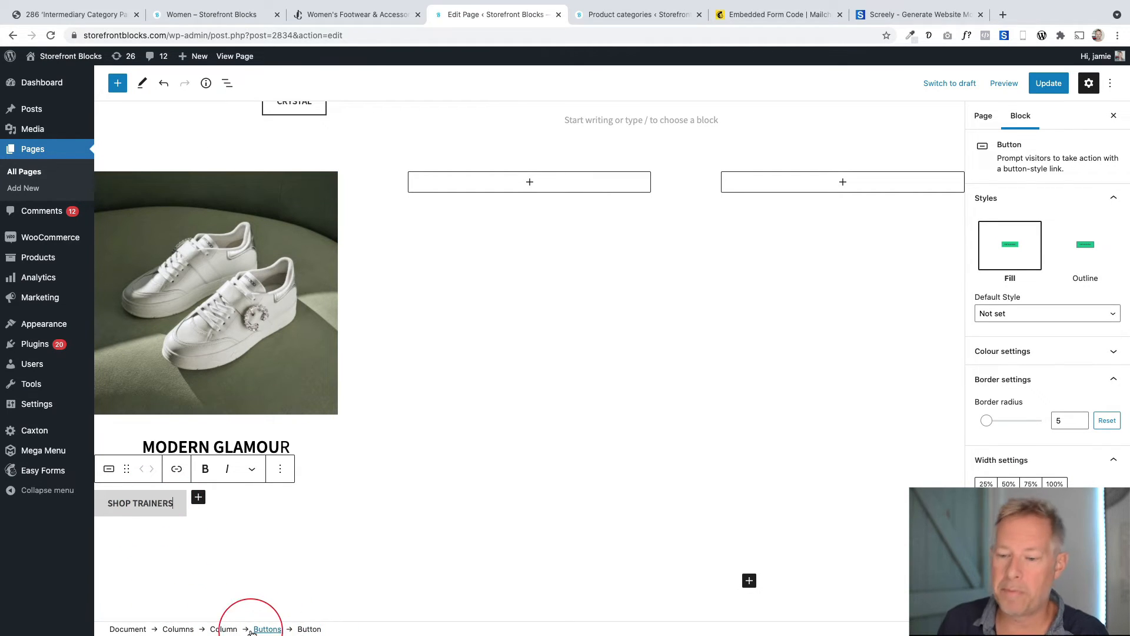
left_click(267, 629)
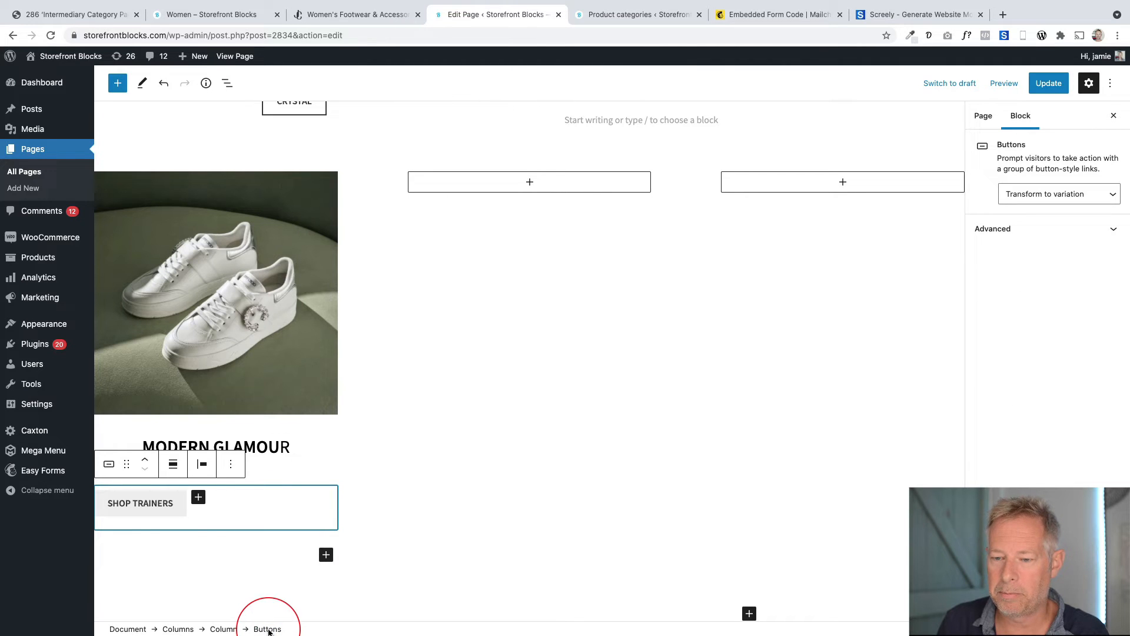
left_click(203, 474)
left_click(249, 523)
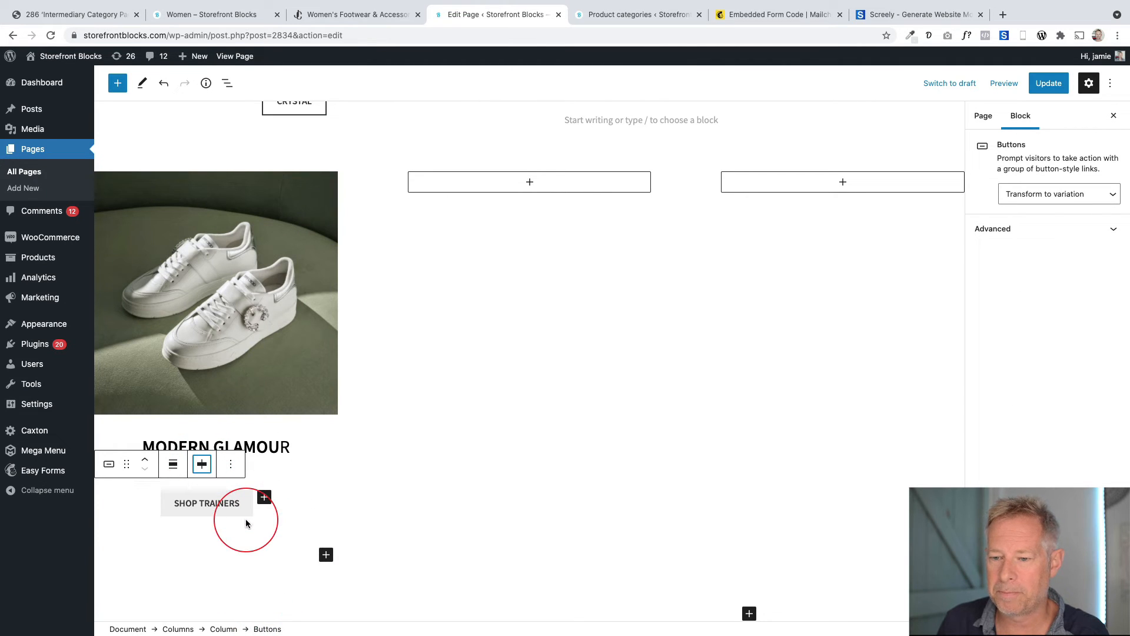
Apply the Outline style to the SHOP TRAINERS button and select the MODERN GLAMOUR text above it
left_click(193, 503)
left_click(1085, 243)
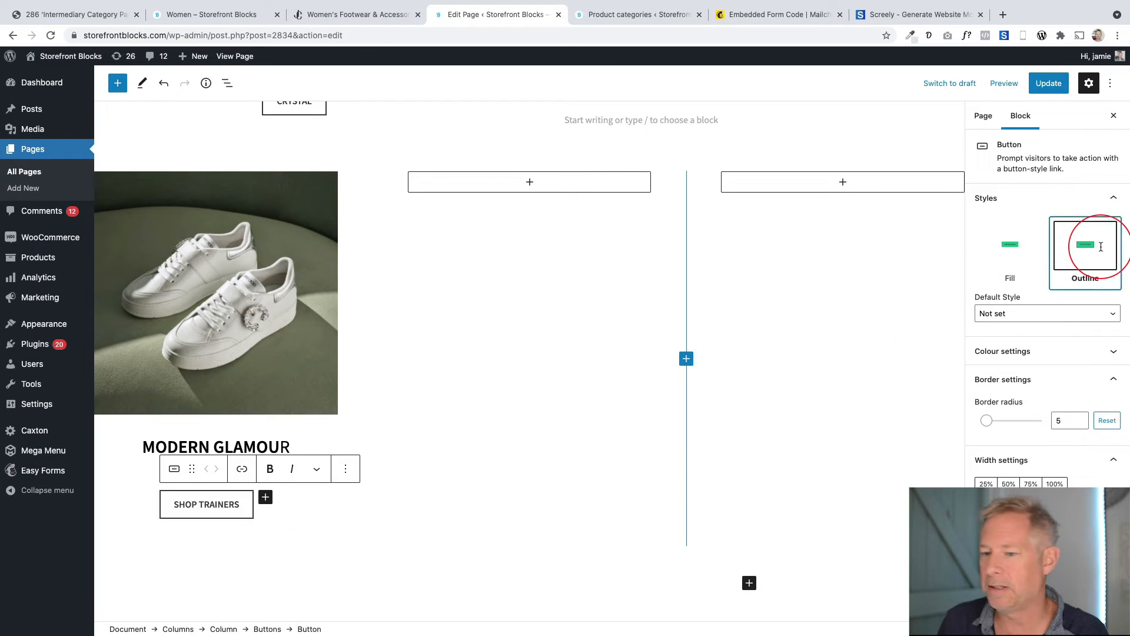
left_click(191, 449)
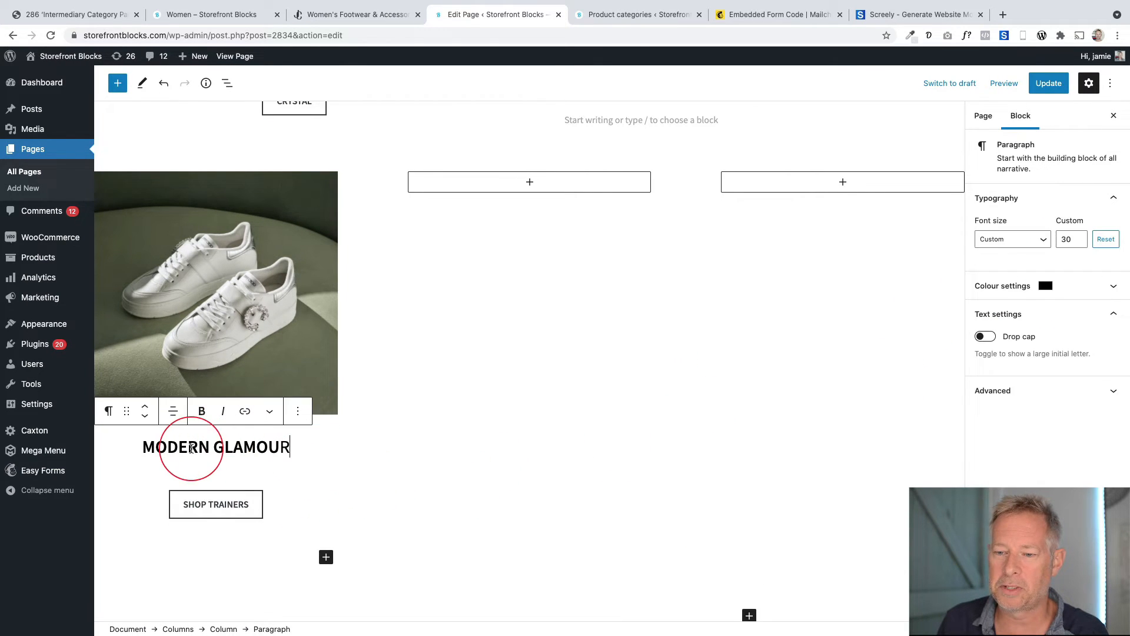
left_click(190, 473)
left_click(216, 438)
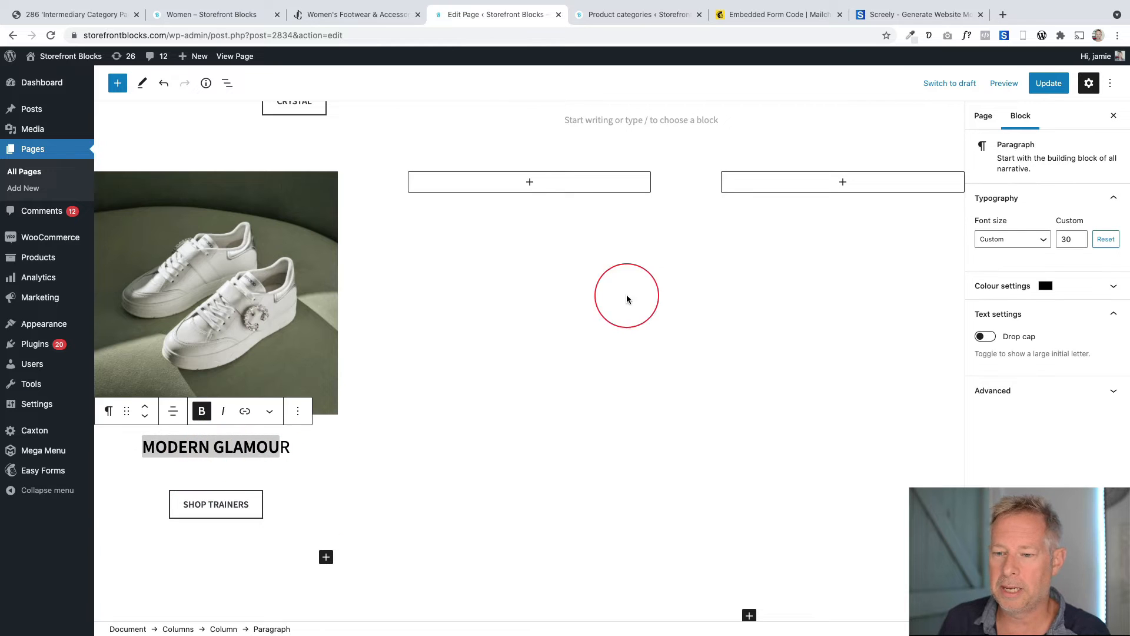
Update the page and review the sneaker column with its heading and button on the live page
left_click(1043, 83)
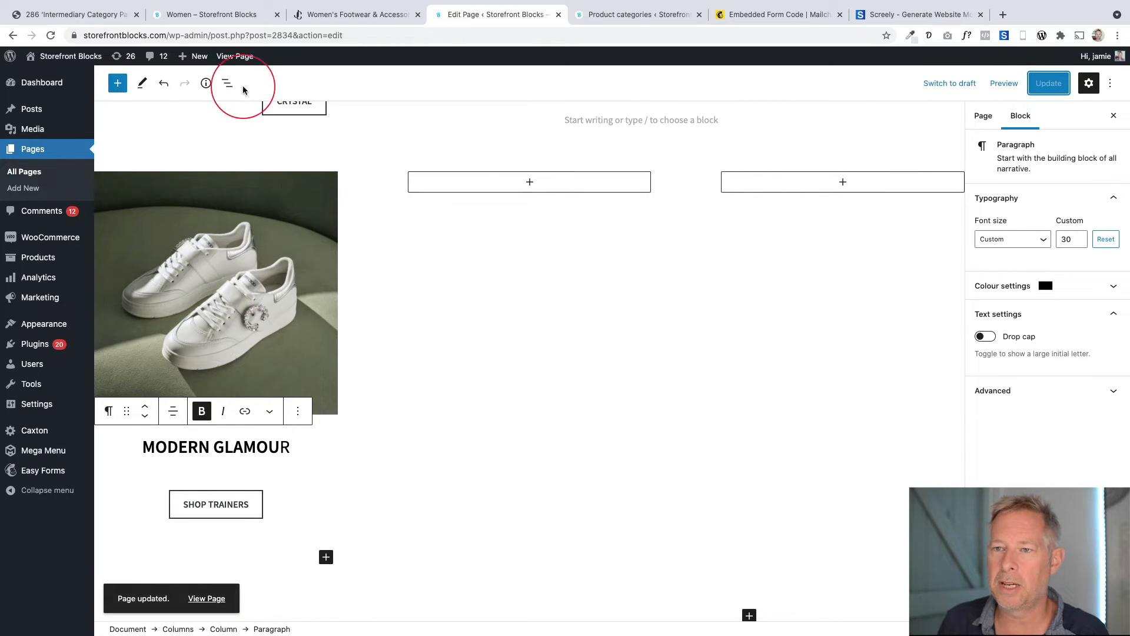
left_click(229, 56)
scroll(420, 405, "down", 15)
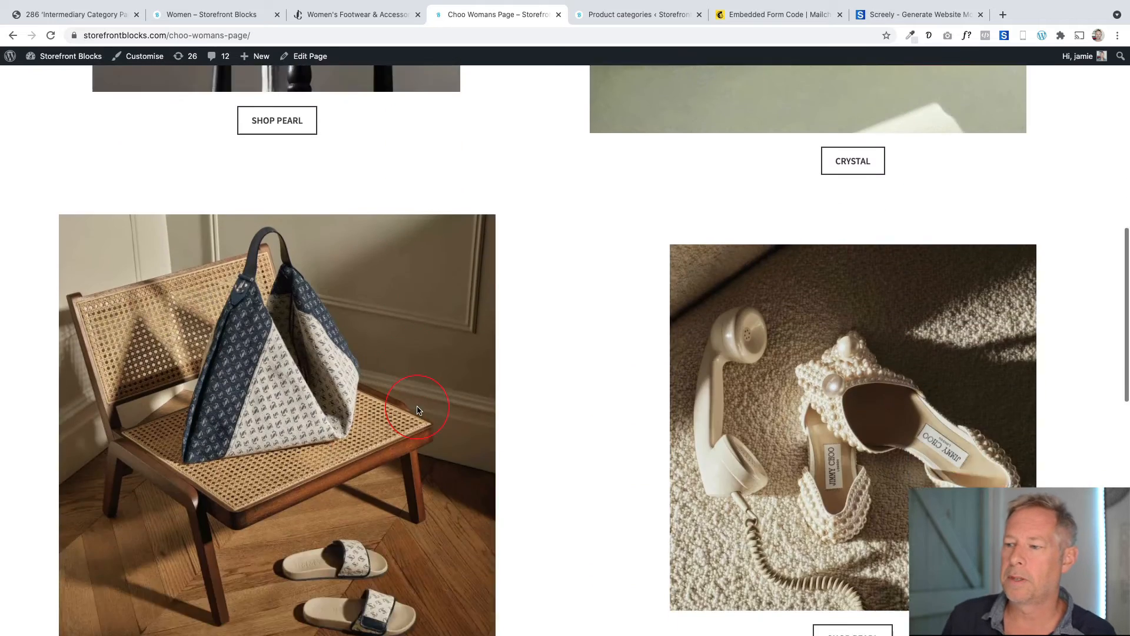
scroll(416, 410, "down", 5)
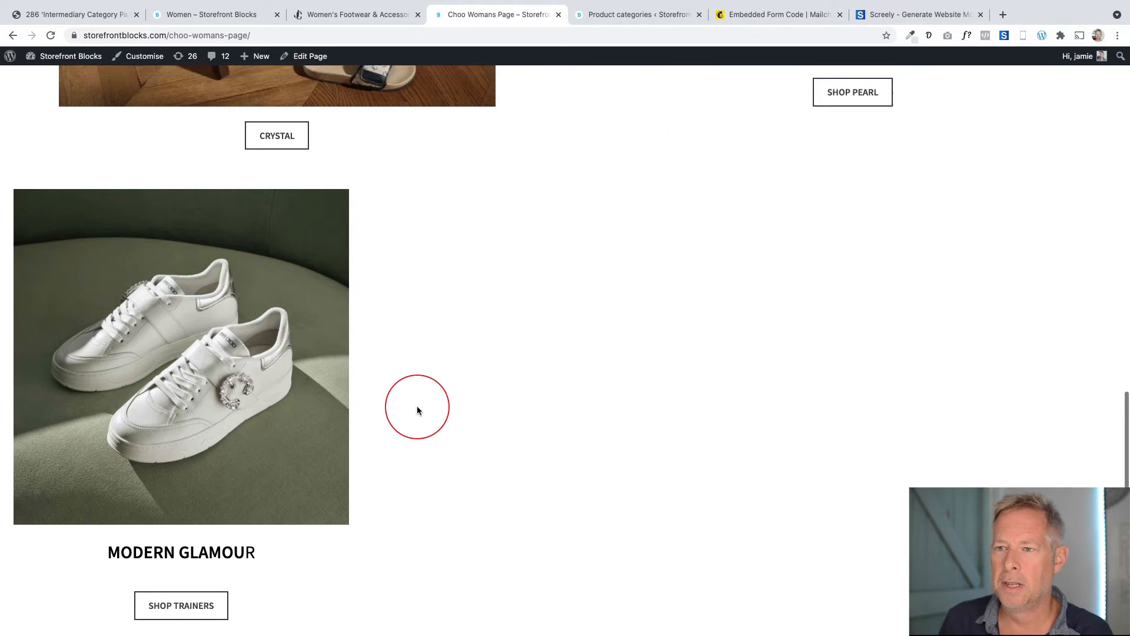
scroll(416, 411, "up", 2)
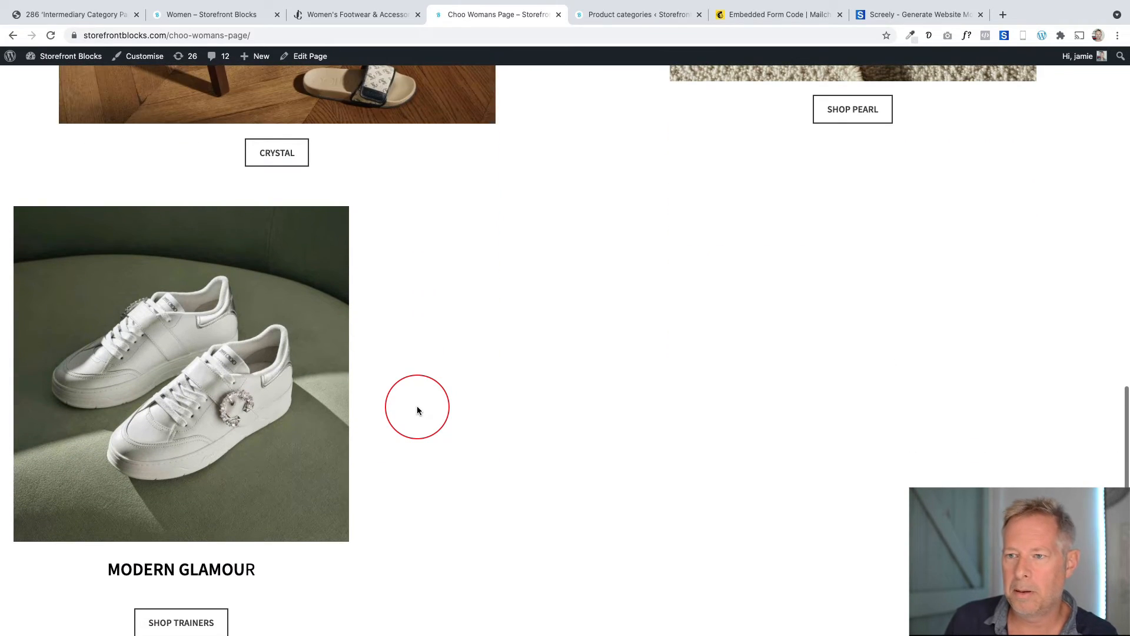
scroll(416, 410, "down", 2)
scroll(417, 410, "up", 2)
scroll(417, 410, "down", 2)
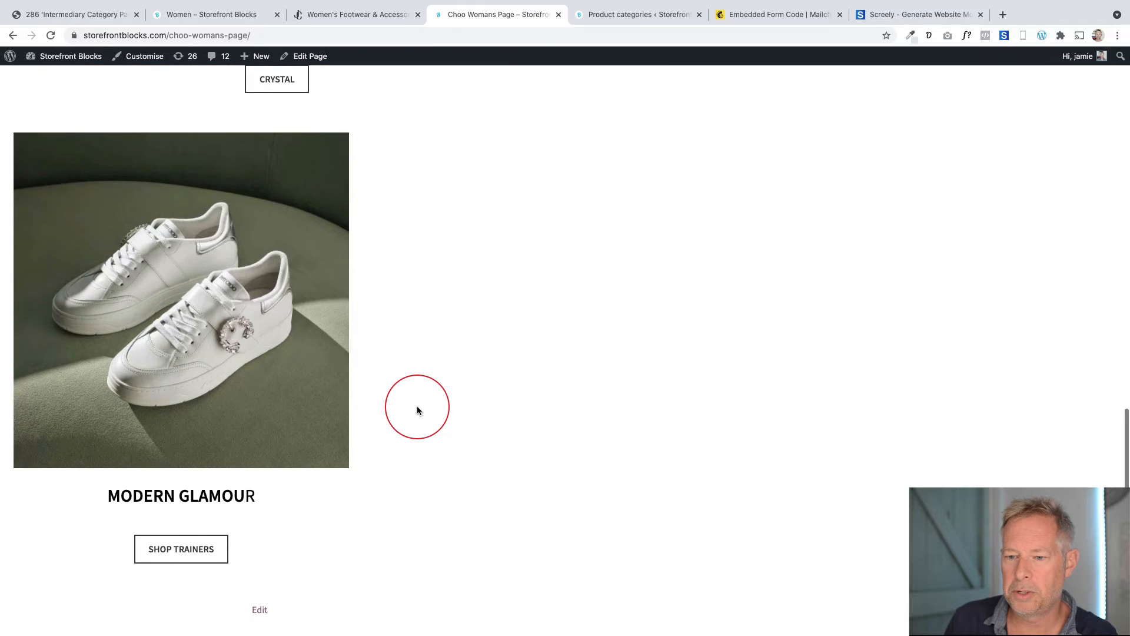
Reopen the page for editing and duplicate the whole MODERN GLAMOUR column twice
left_click(311, 56)
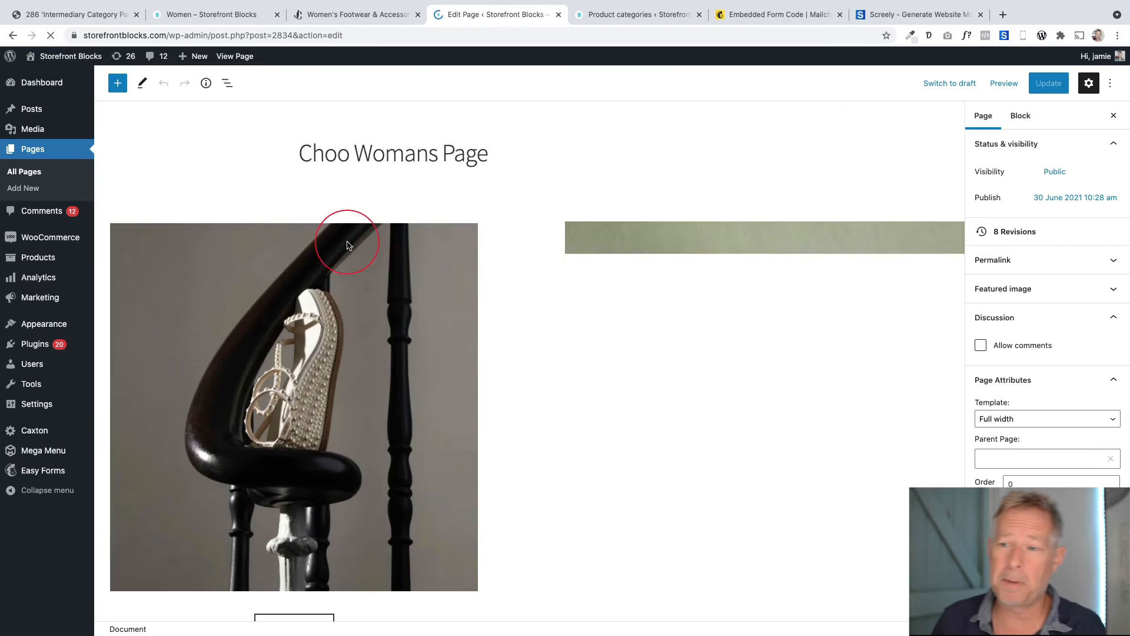
scroll(394, 300, "down", 10)
scroll(397, 304, "down", 11)
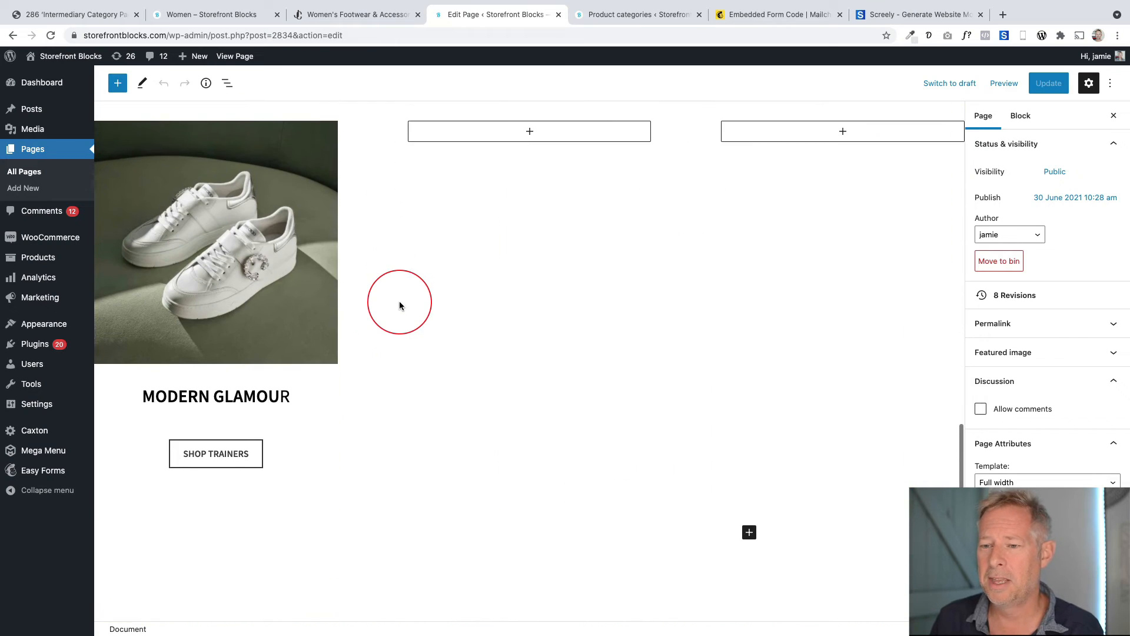
left_click(319, 478)
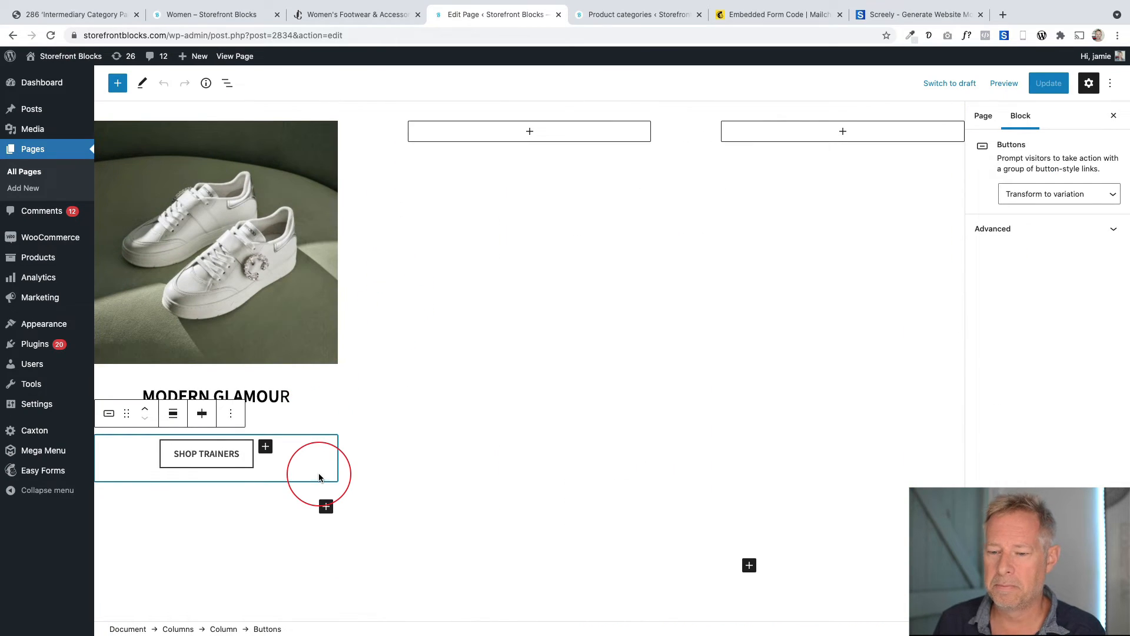
triple_click(270, 396)
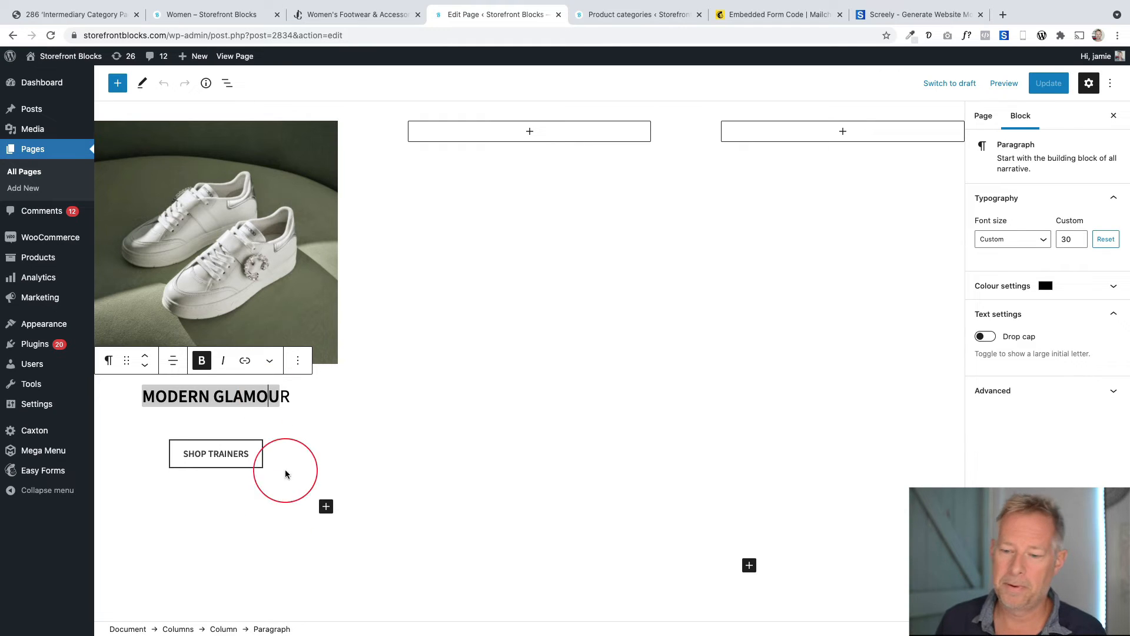
left_click(224, 629)
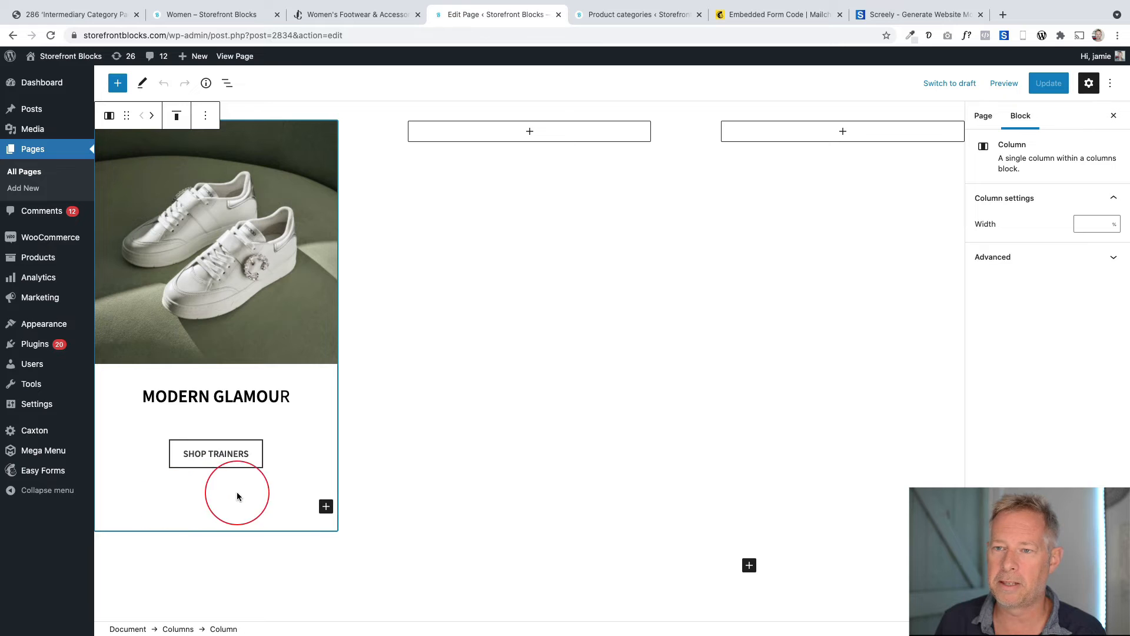
left_click(206, 116)
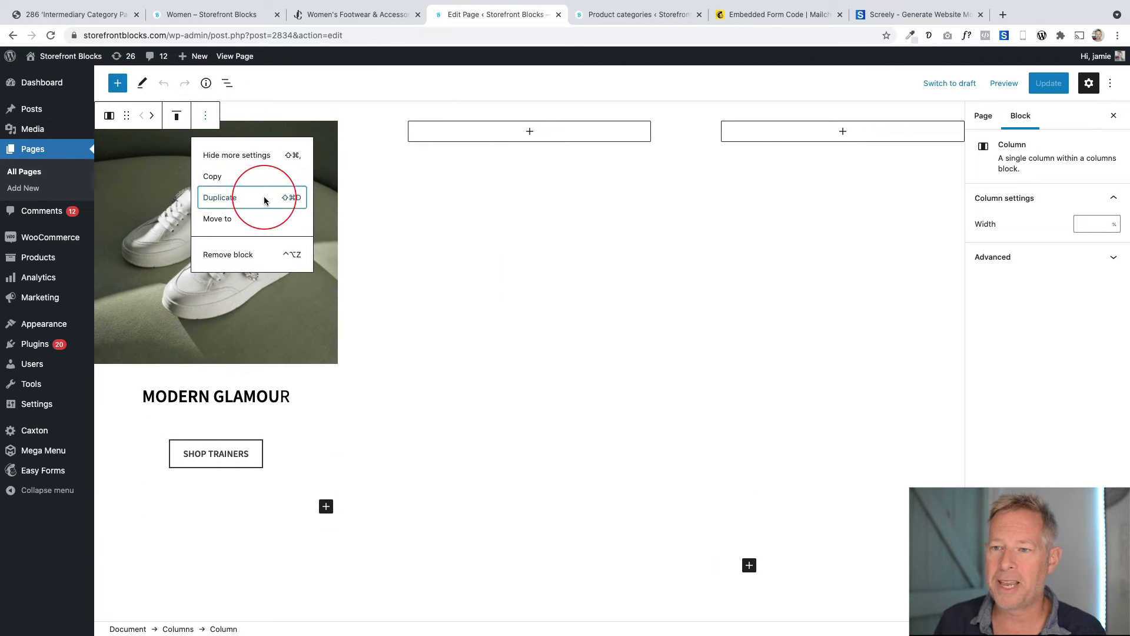
left_click(264, 199)
left_click(441, 116)
left_click(516, 198)
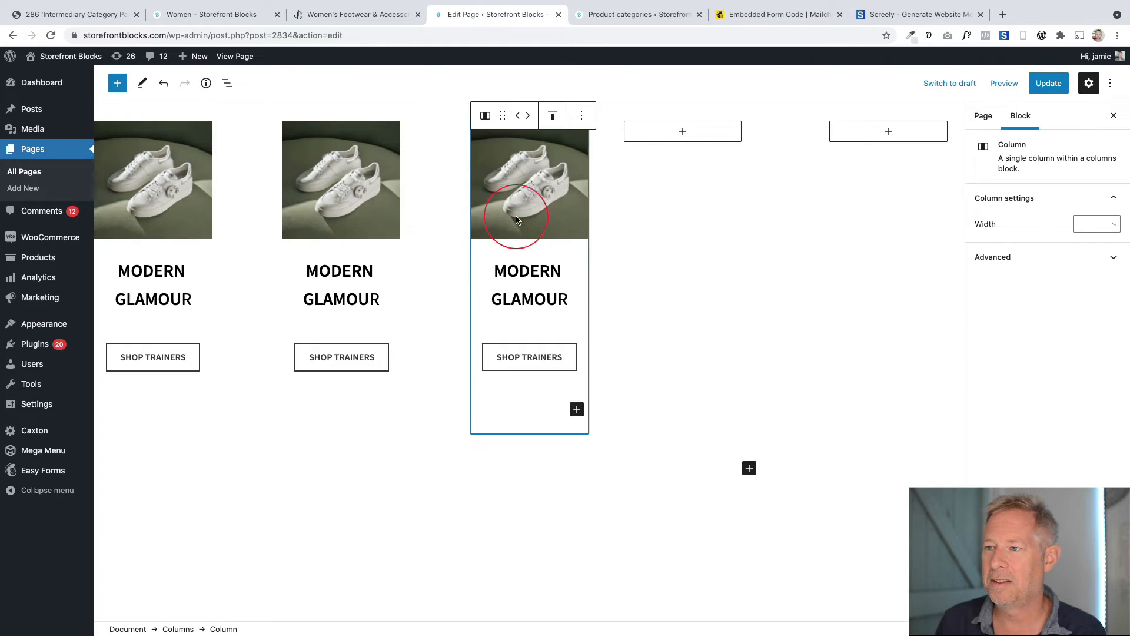
Delete the two empty columns beside the duplicates and select the middle MODERN GLAMOUR column
left_click(716, 258)
key("BackSpace")
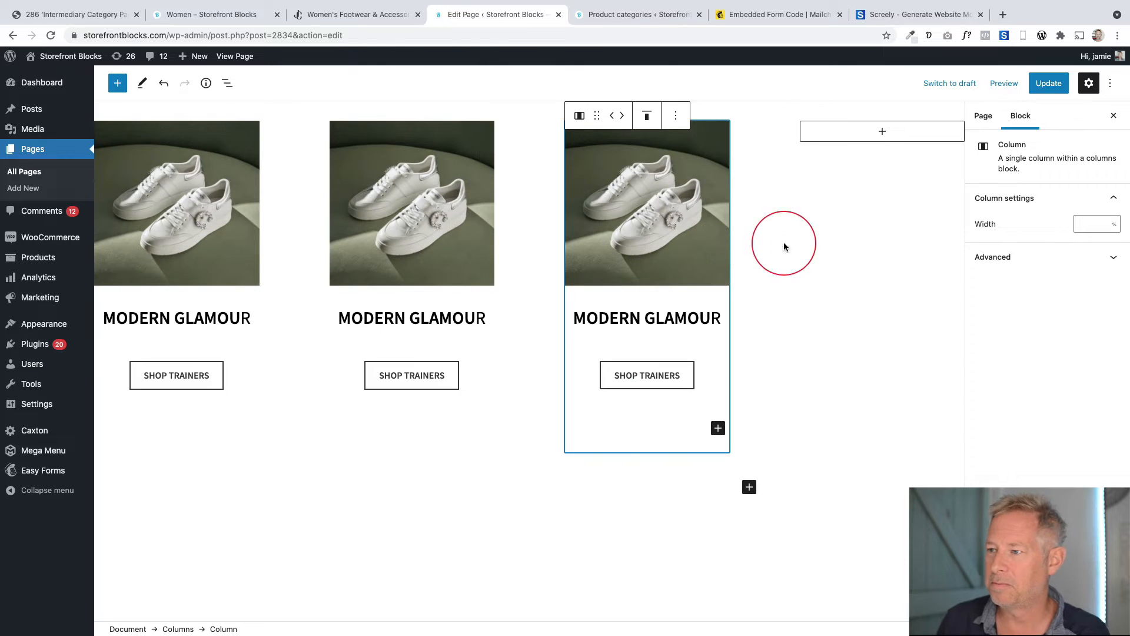
left_click(837, 253)
key("BackSpace")
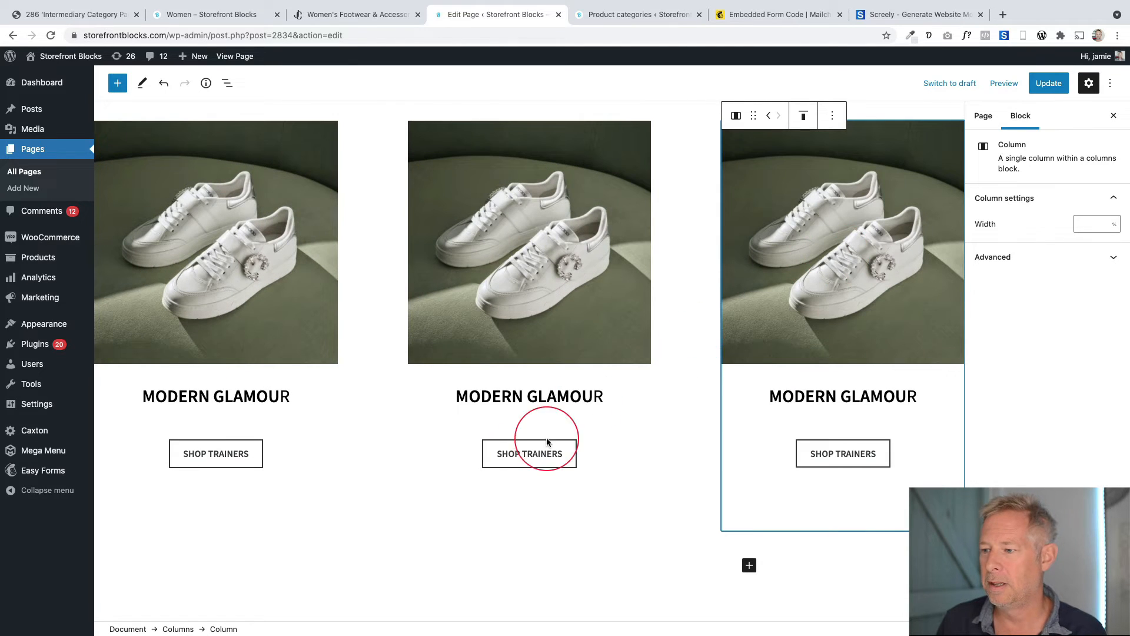
left_click(378, 502)
scroll(383, 499, "up", 2)
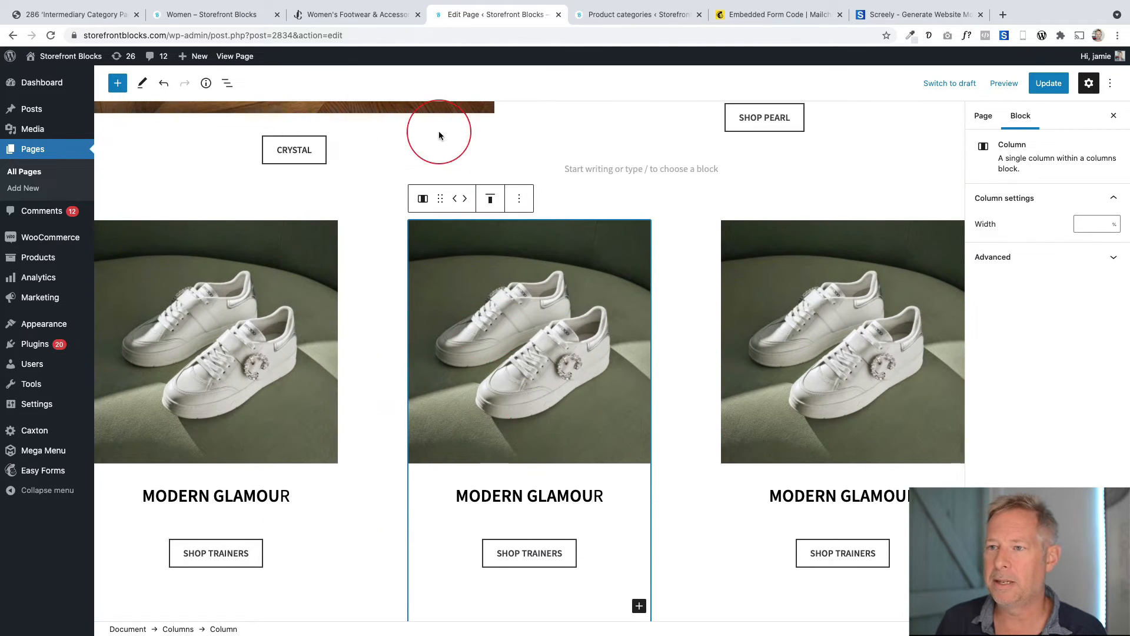
Capture the black sandals image from the Jimmy Choo women's page and replace the middle column's image with it
left_click(353, 13)
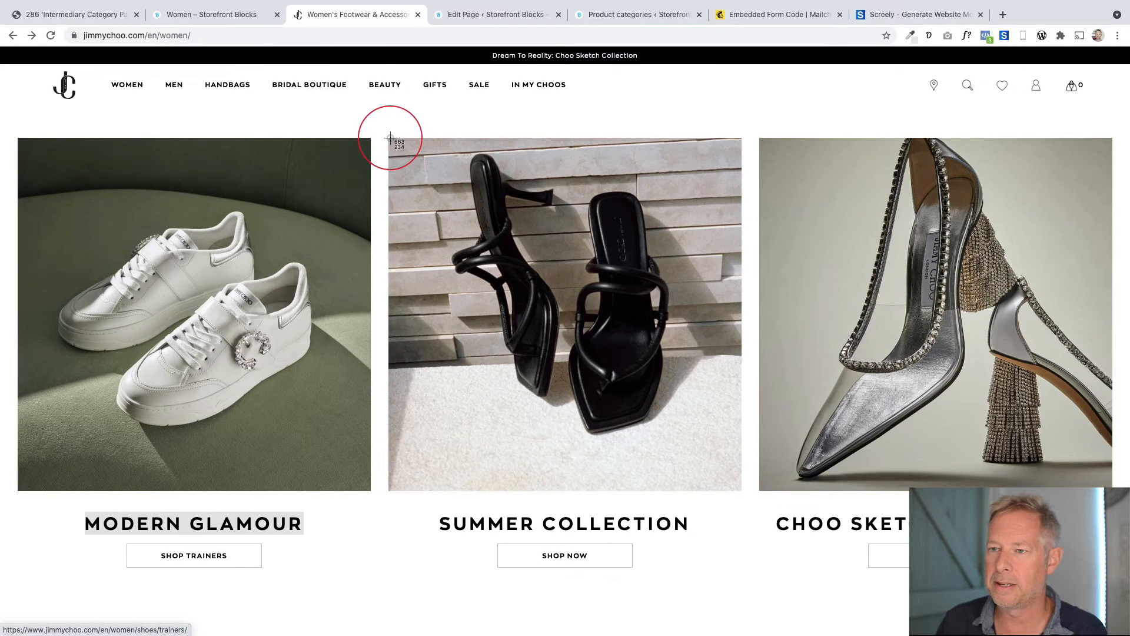
left_click_drag(390, 138, 744, 491)
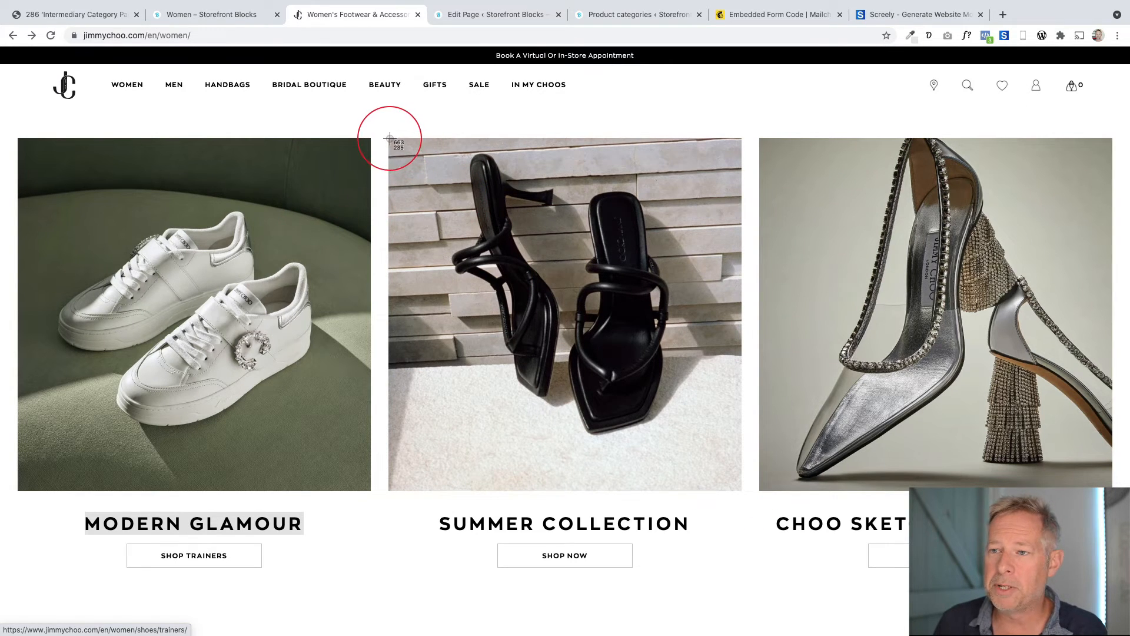
left_click_drag(390, 138, 742, 494)
left_click(475, 17)
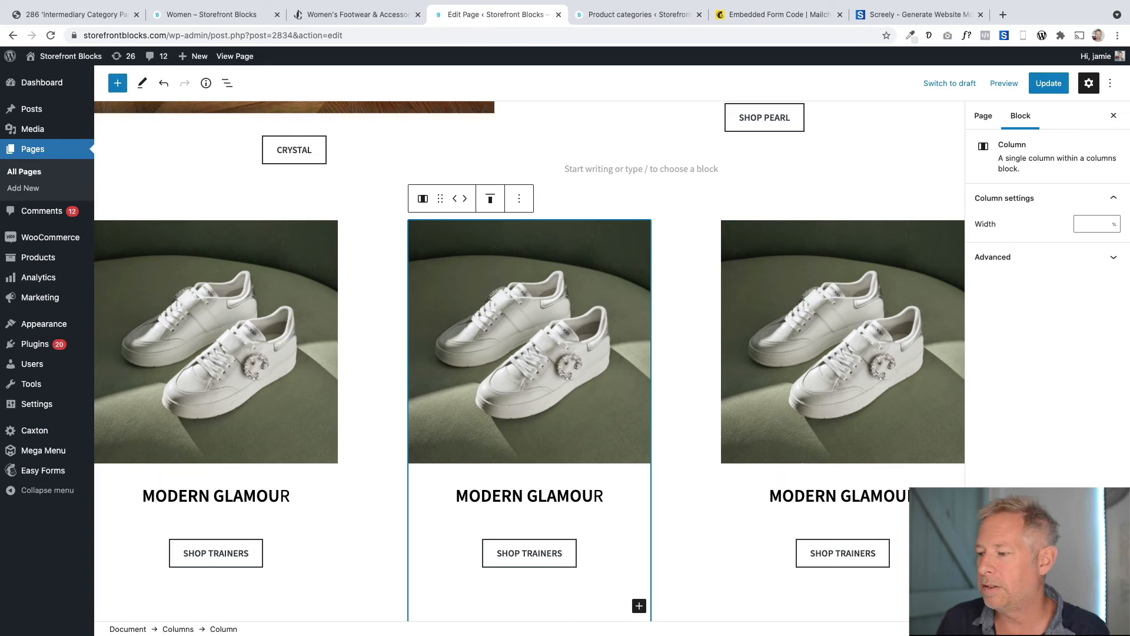
left_click_drag(610, 343, 523, 306)
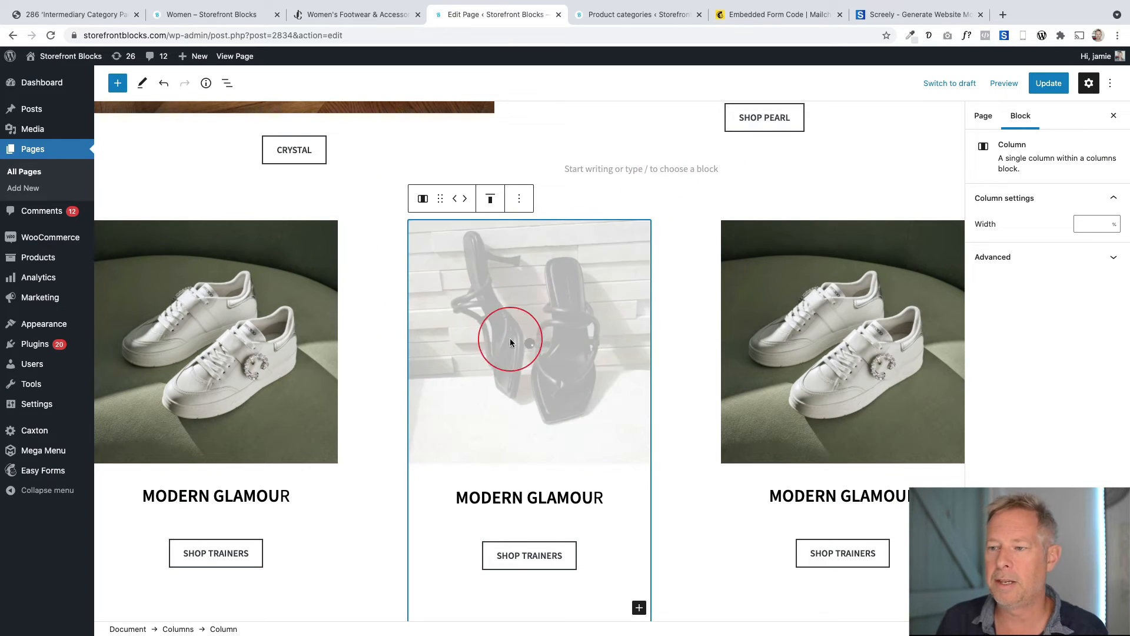
Capture the silver tasselled heel image from the Jimmy Choo page and replace the third column's image with it
left_click(350, 18)
scroll(719, 306, "up", 2)
scroll(715, 321, "down", 1)
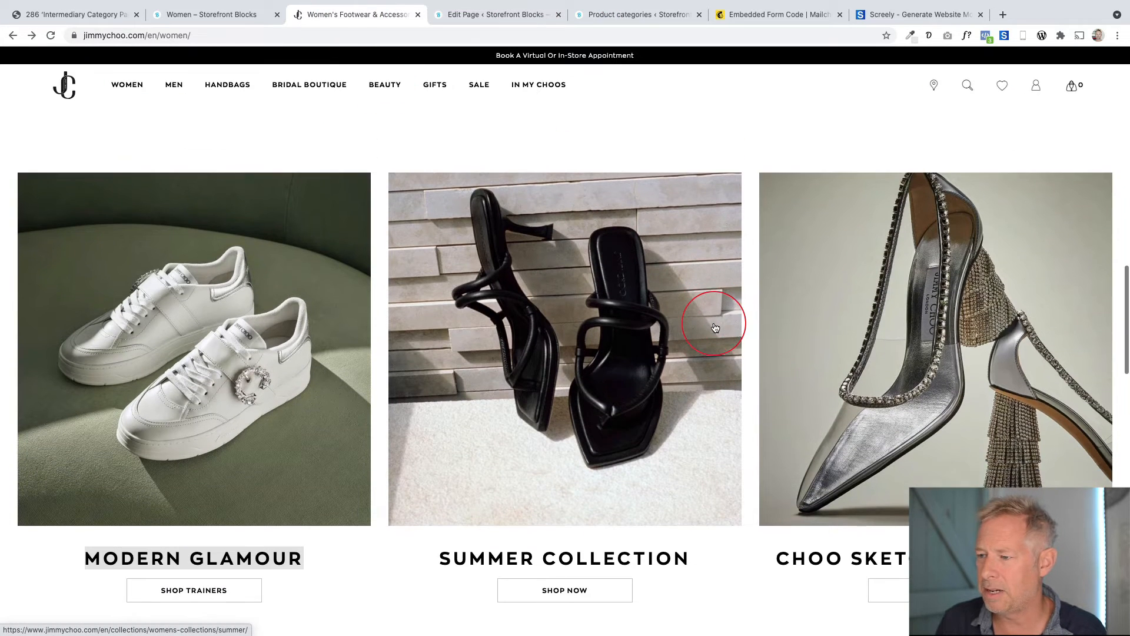
key("super+shift+5")
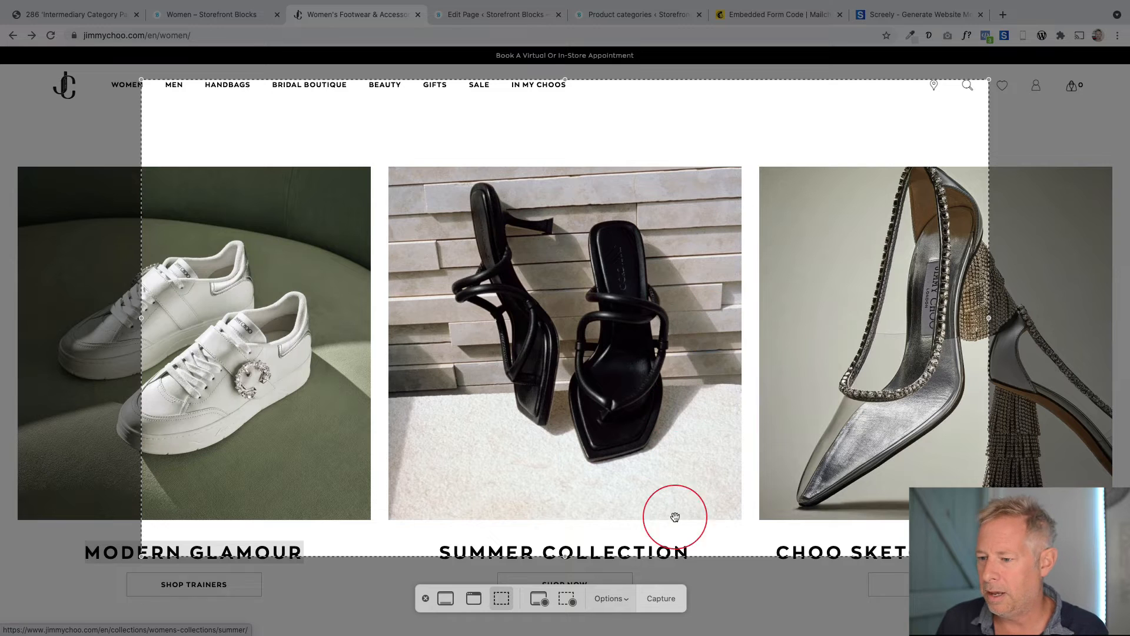
left_click(671, 599)
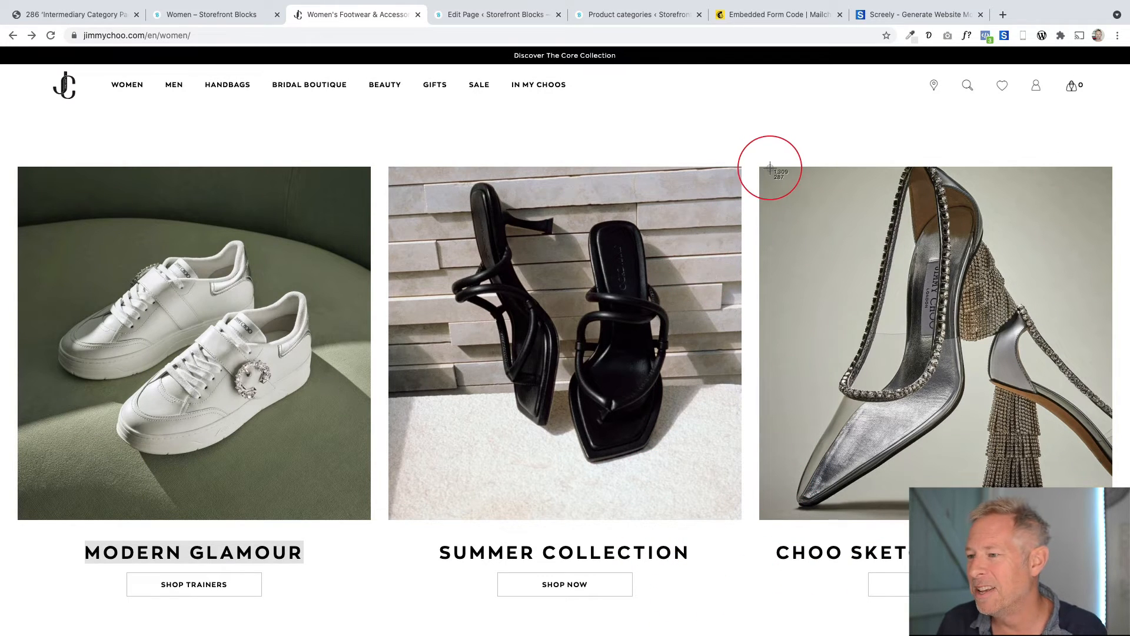
left_click_drag(761, 166, 1112, 519)
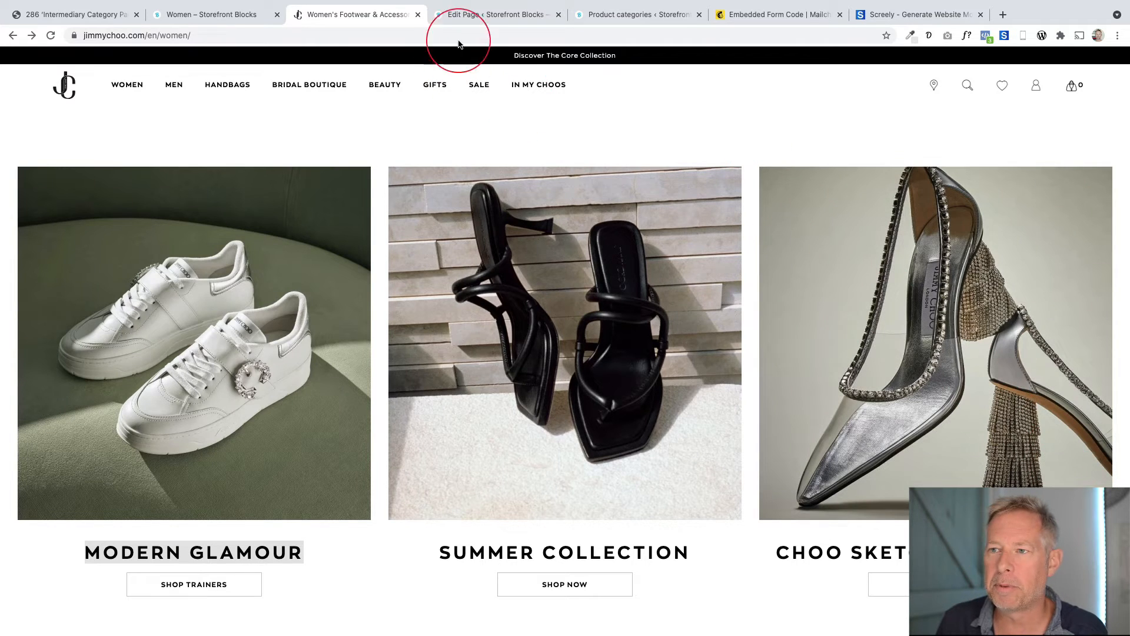
left_click(465, 14)
left_click_drag(1048, 565, 825, 321)
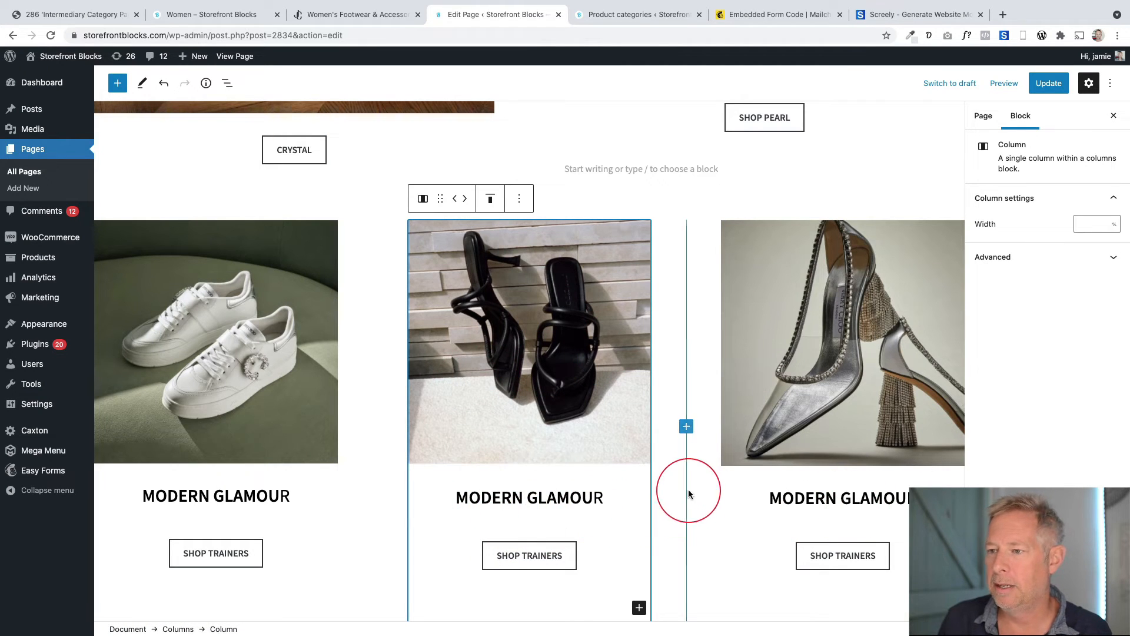
Update the page and review the three-column shoe row on the live page
scroll(685, 492, "down", 3)
left_click(1050, 82)
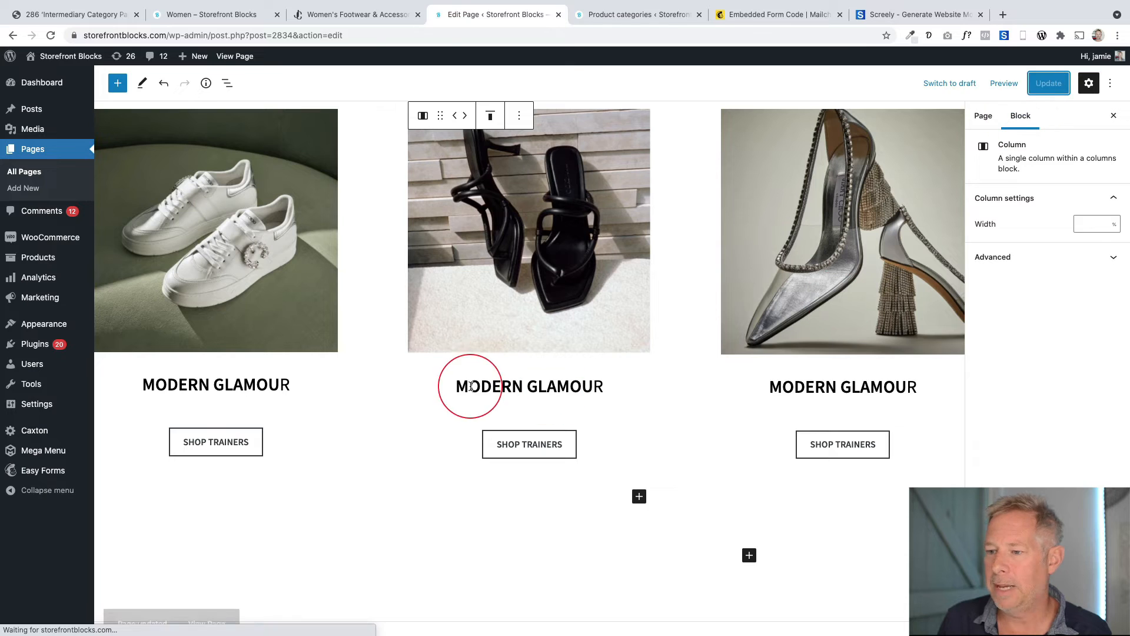
left_click(211, 447)
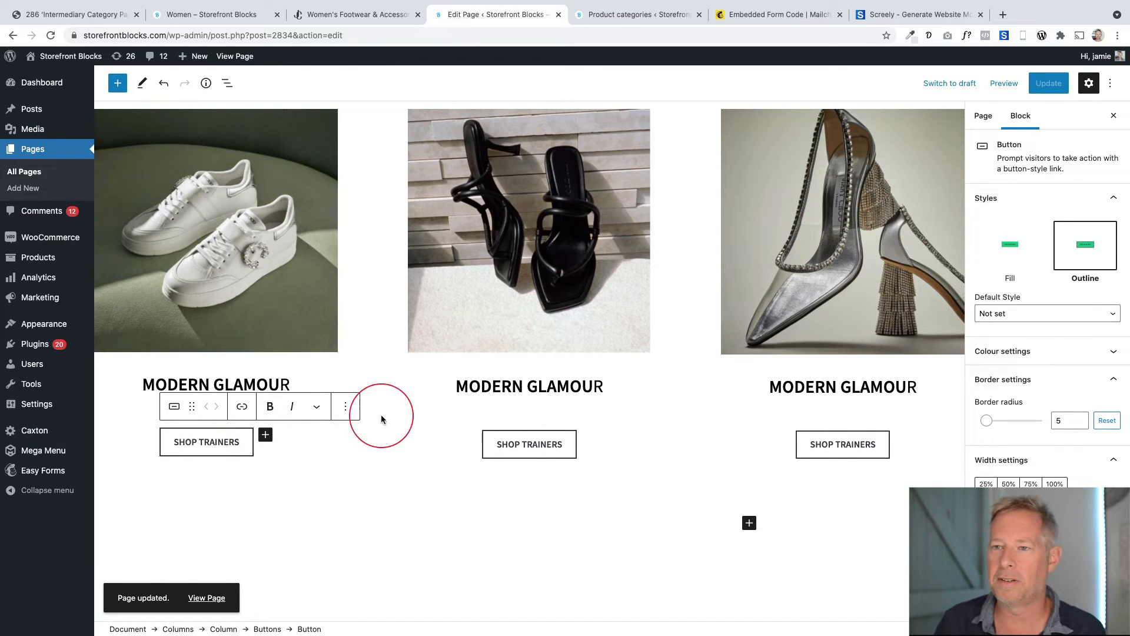
left_click(235, 56)
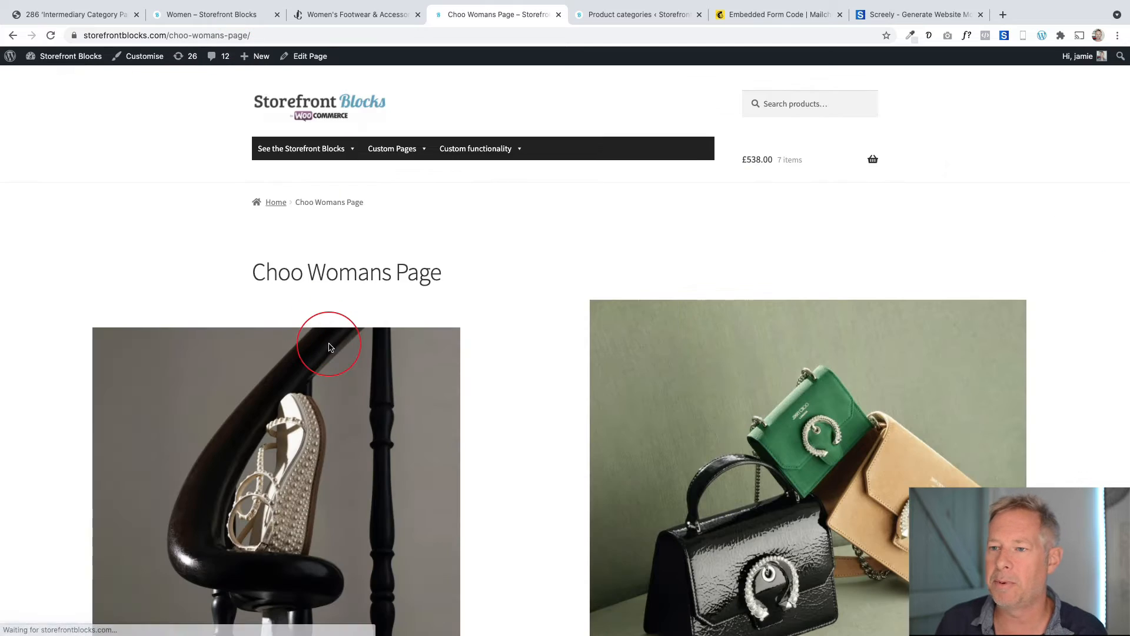
scroll(328, 352, "down", 3)
scroll(328, 351, "down", 15)
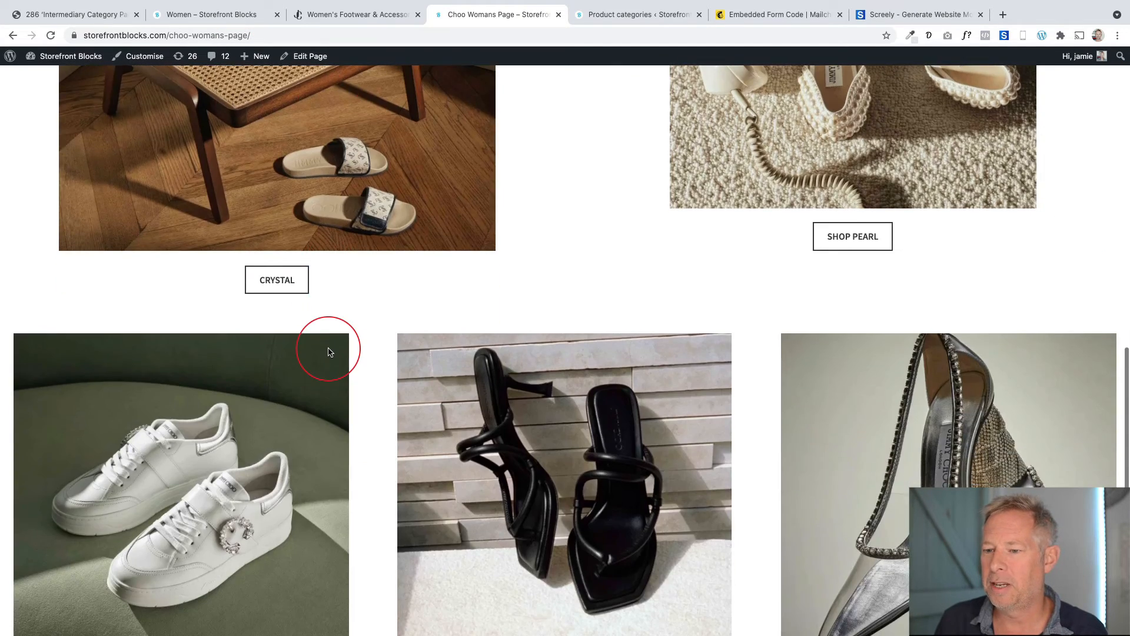
scroll(329, 351, "down", 5)
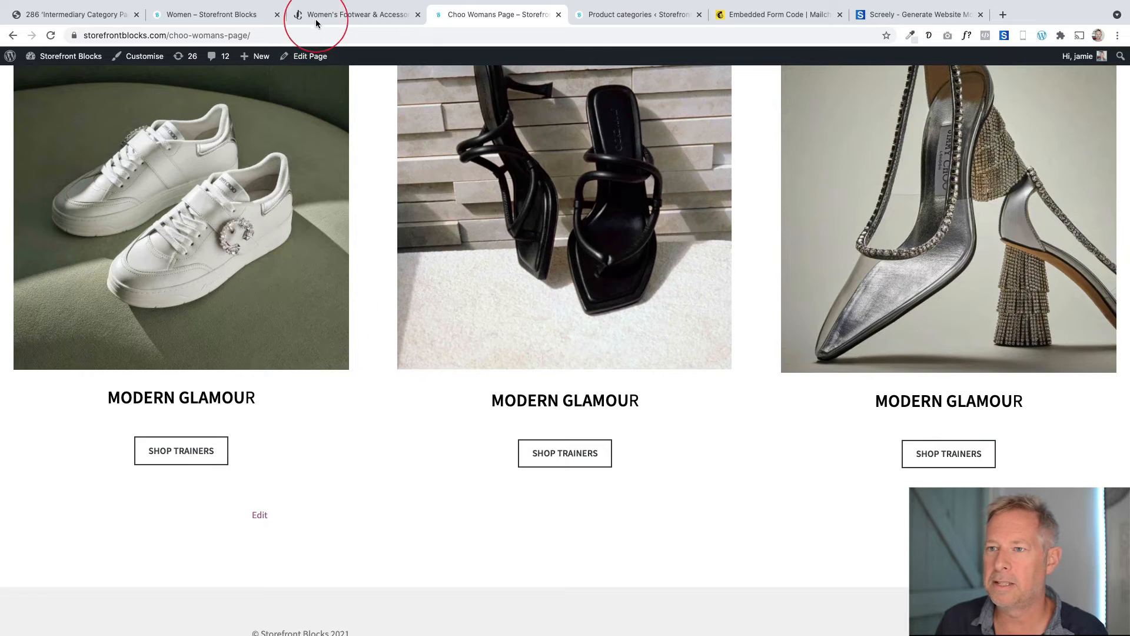
Examine the New Arrivals product carousel on the Jimmy Choo page and compare it with the end of the live page
left_click(316, 24)
scroll(336, 353, "down", 9)
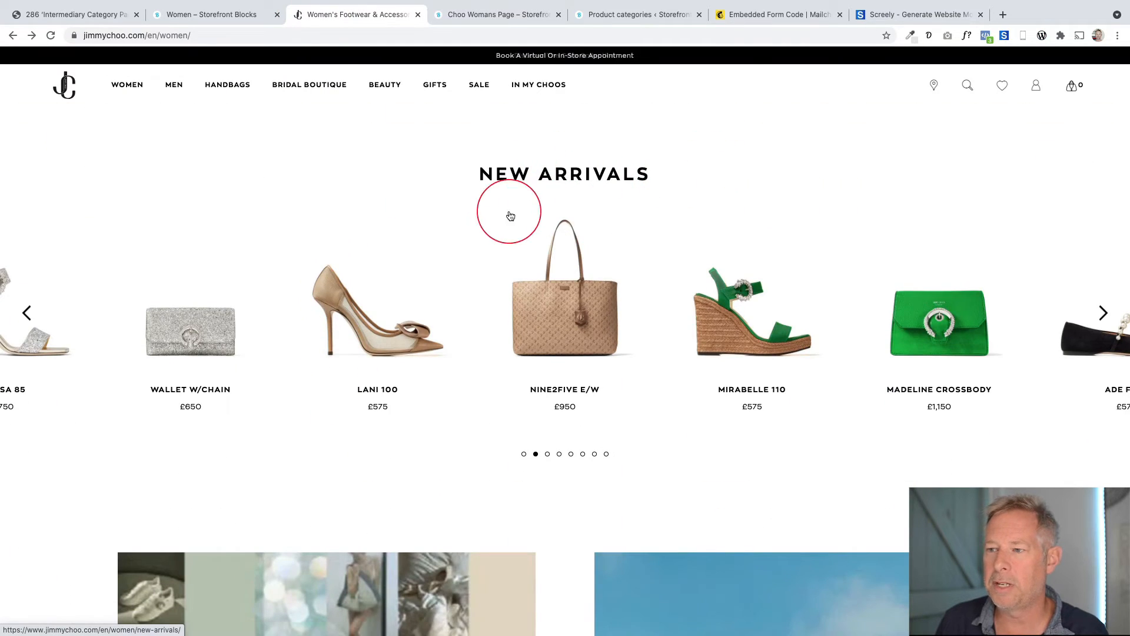
left_click(1099, 313)
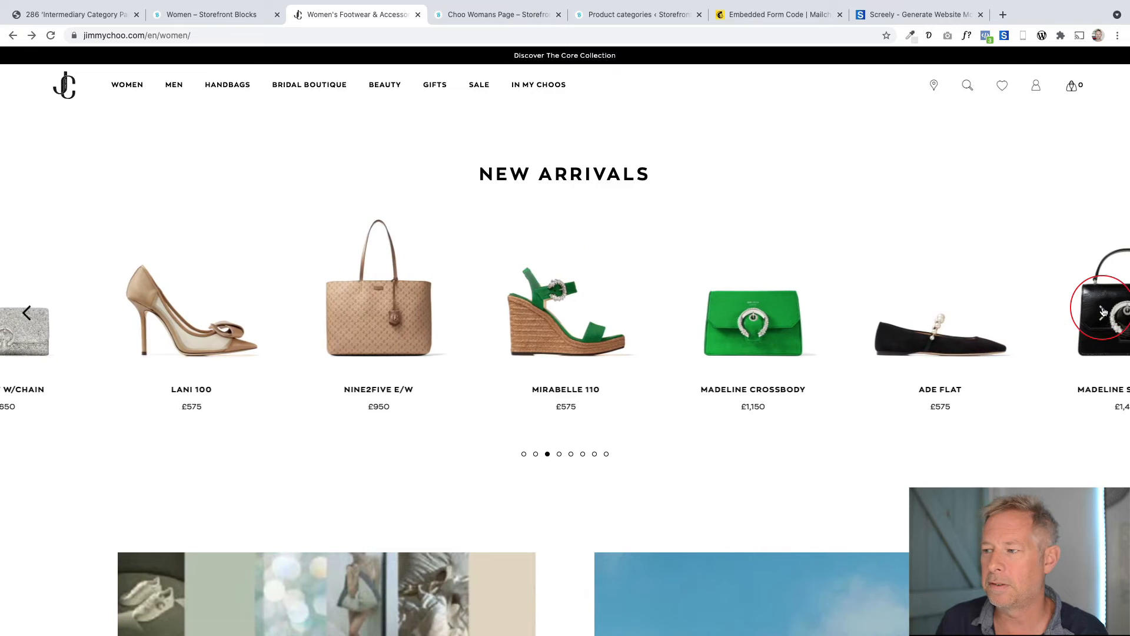
left_click(1100, 312)
left_click(488, 15)
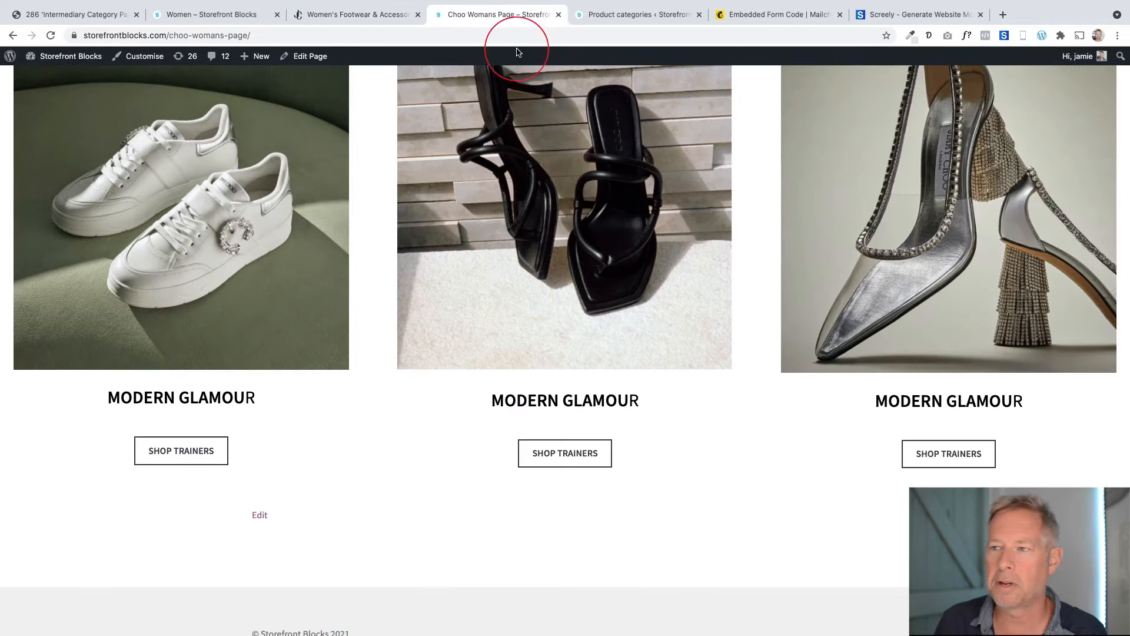
scroll(516, 341, "down", 1)
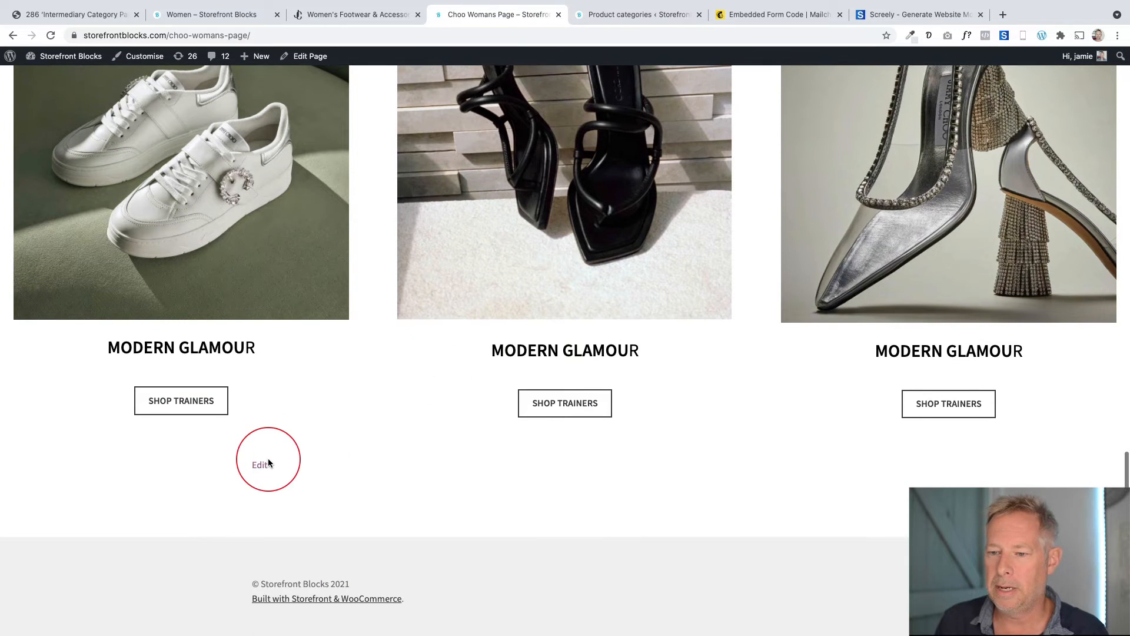
Reopen the page for editing and insert a Heading block below the three-column row
left_click(305, 56)
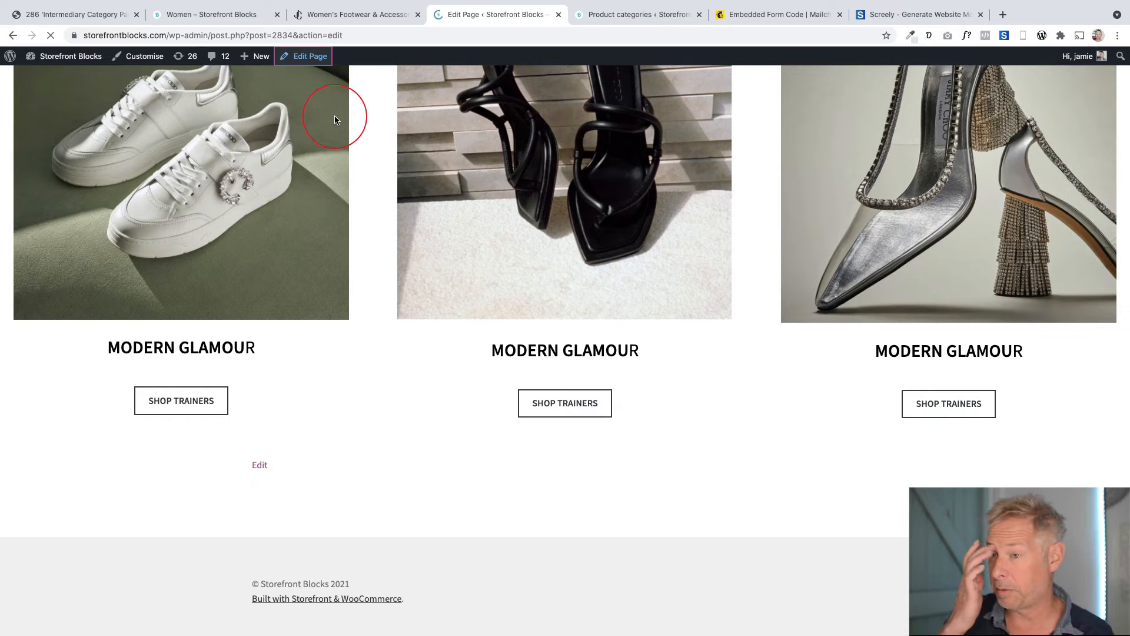
scroll(437, 356, "down", 15)
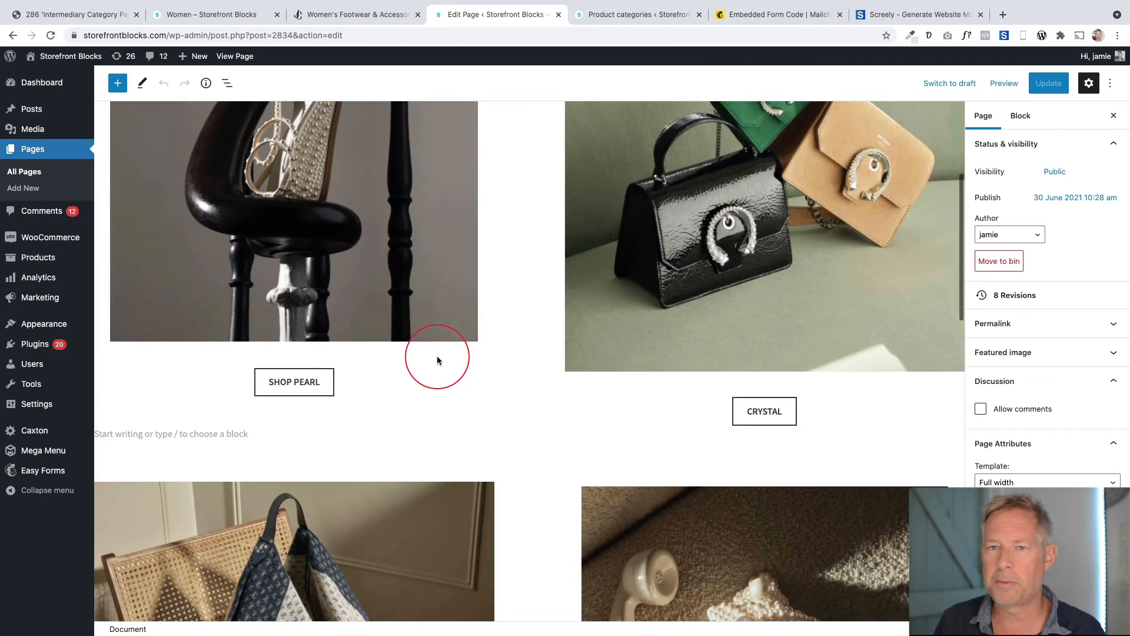
scroll(437, 359, "down", 1)
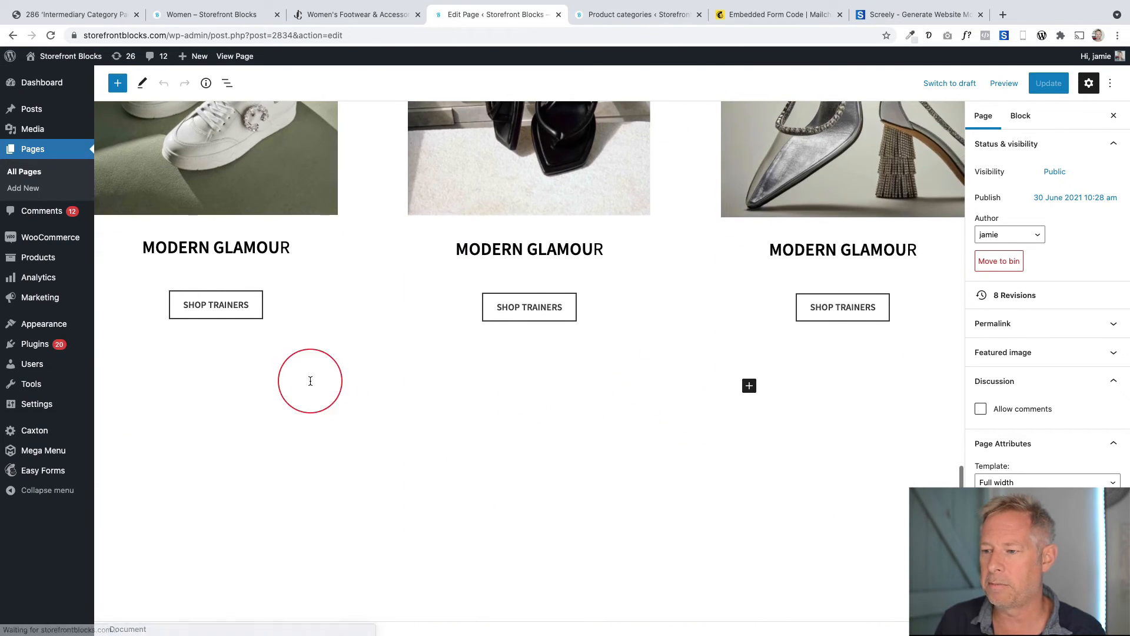
left_click(341, 390)
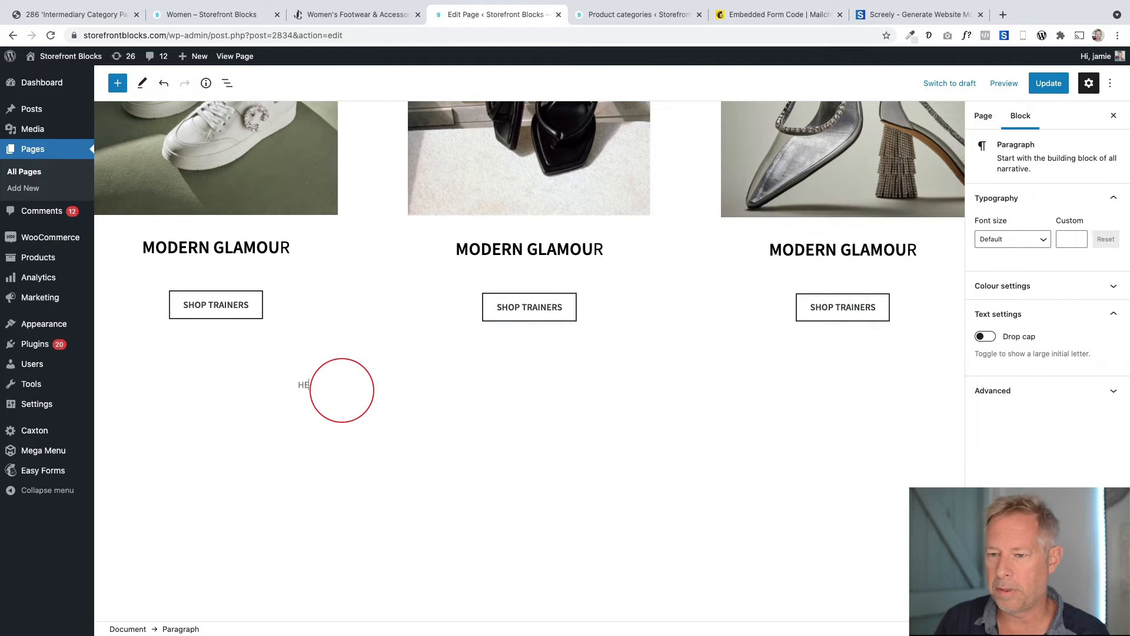
type("/")
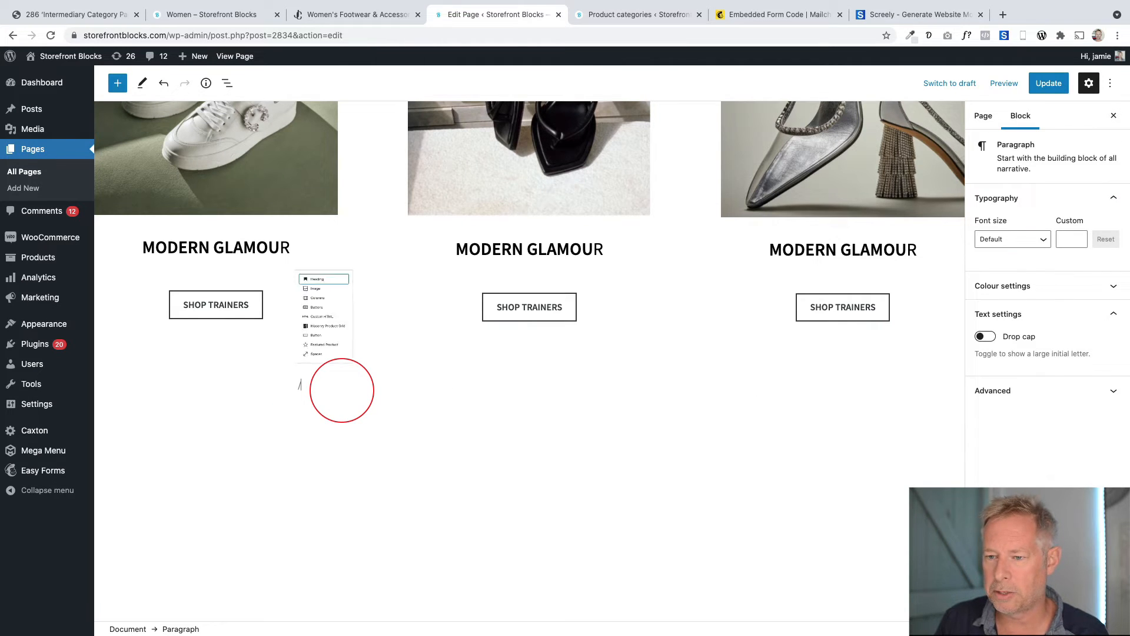
type("head")
key("Return")
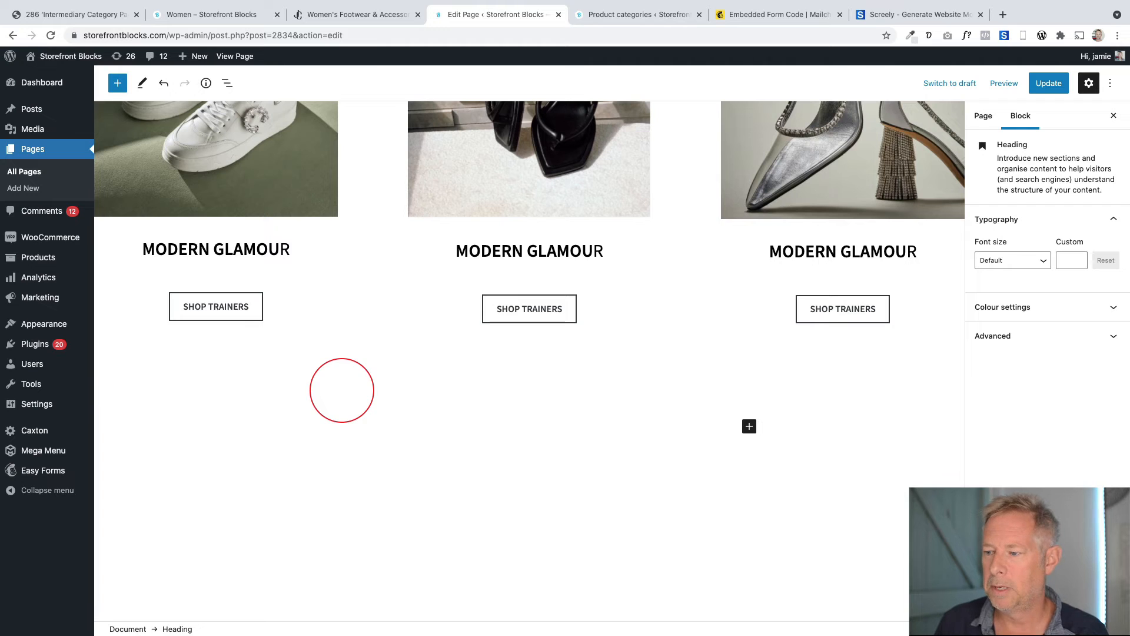
Check the New Arrivals heading on the Jimmy Choo page and return to the page editor
left_click(330, 14)
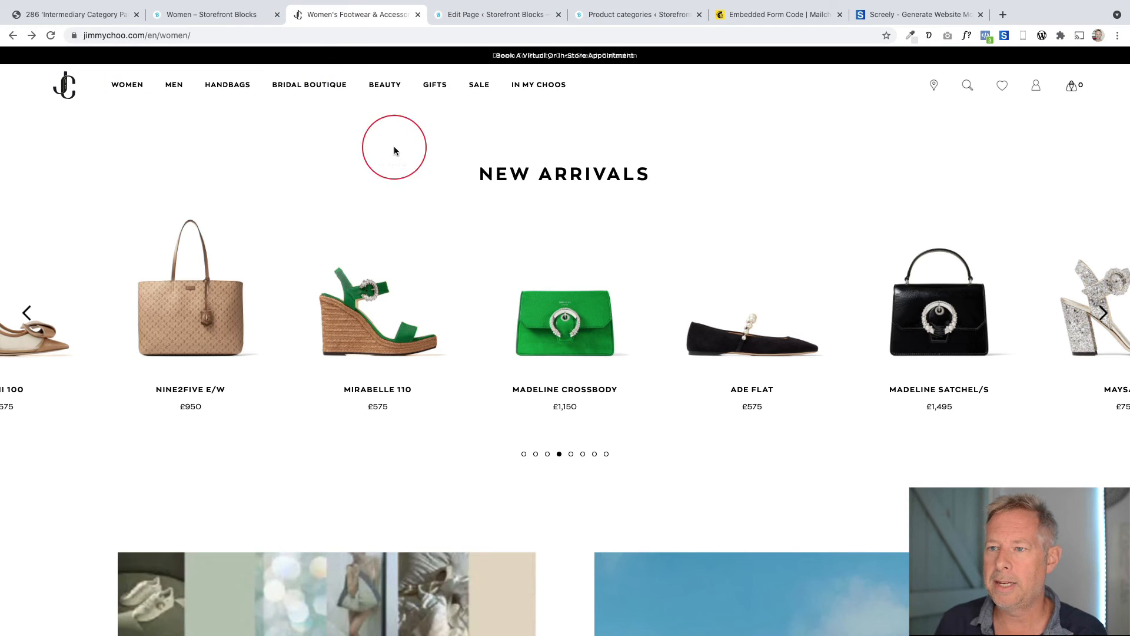
left_click(514, 176)
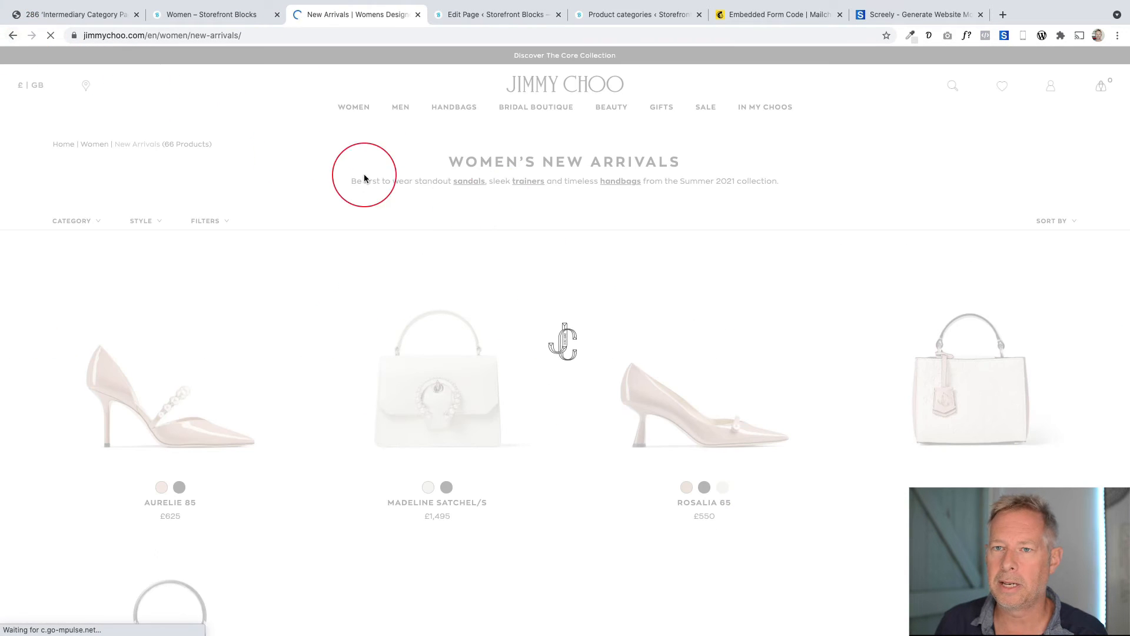
scroll(497, 196, "up", 15)
scroll(592, 323, "down", 8)
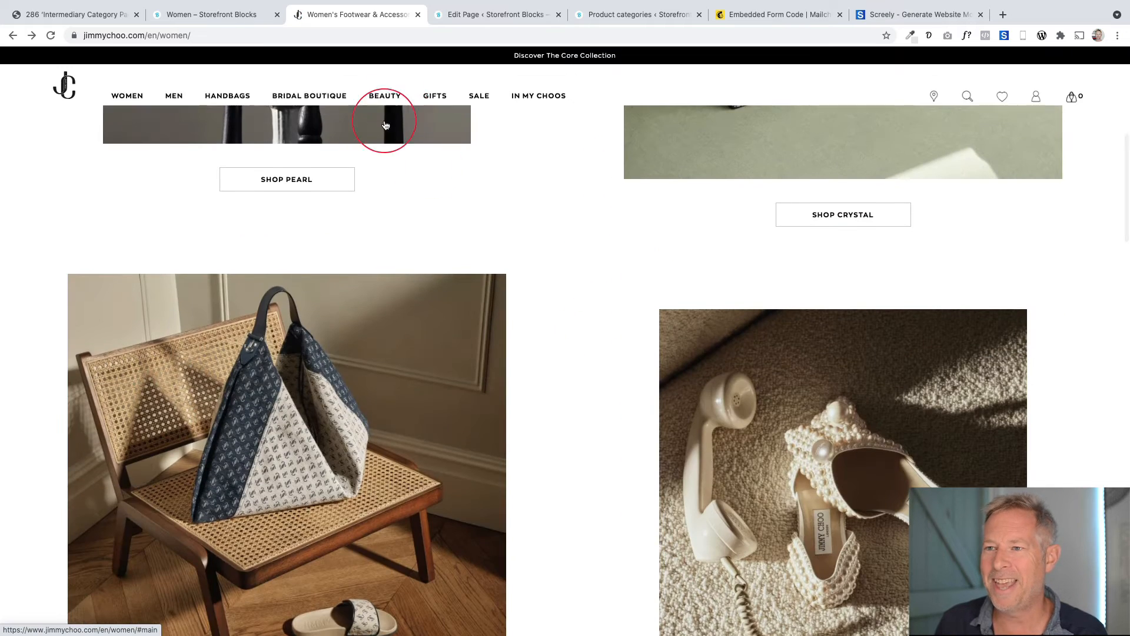
left_click(441, 14)
Enter NEW ARRIVALS in the empty heading and centre its text
left_click(405, 417)
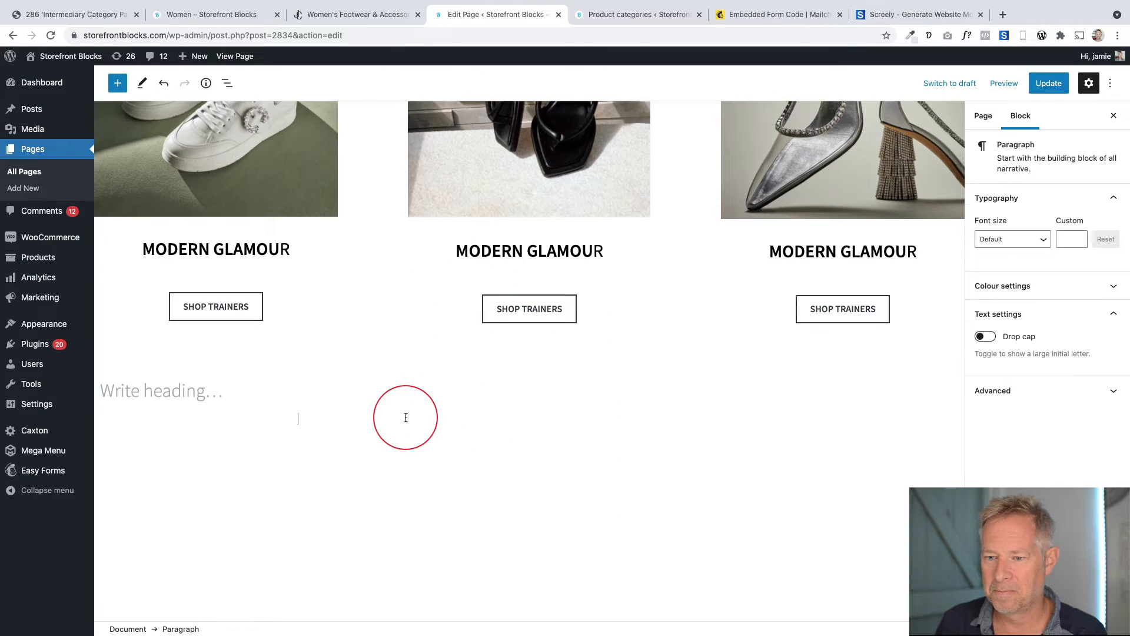
left_click(215, 392)
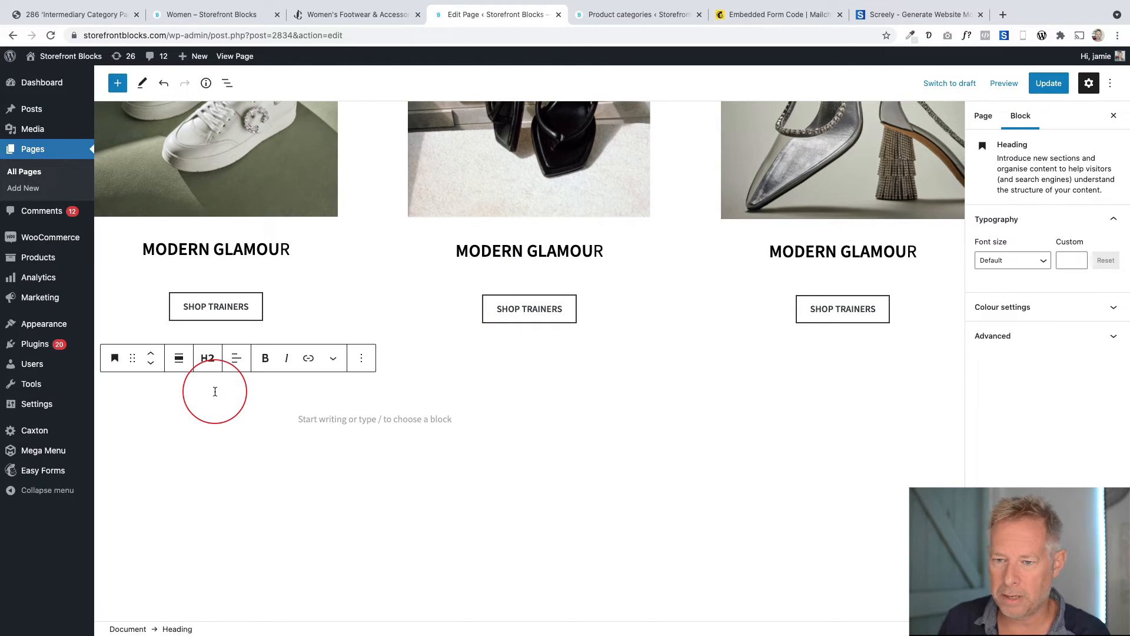
type("NEW ARRIVALS")
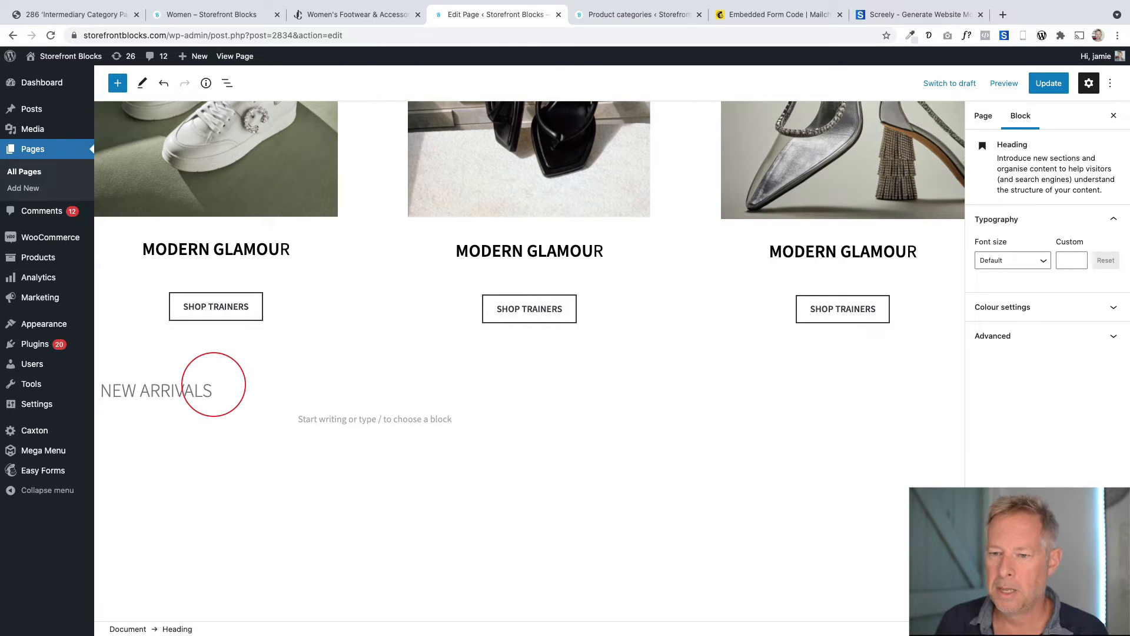
left_click(236, 358)
left_click(314, 419)
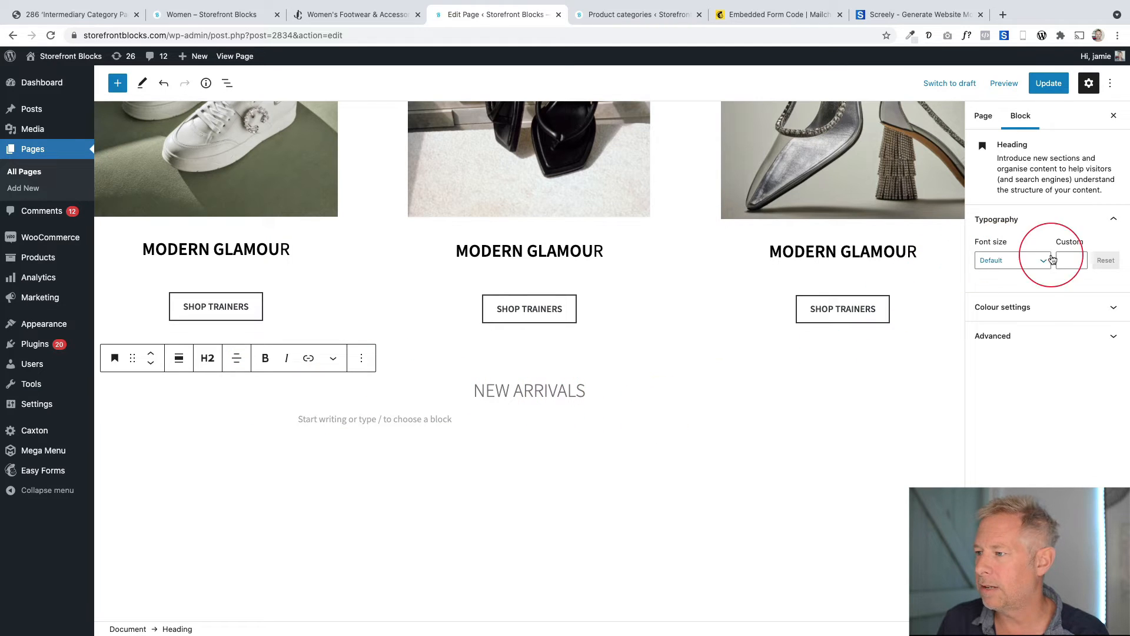
Set the NEW ARRIVALS heading's text colour to black and make the text bold
left_click(1043, 306)
left_click(983, 349)
left_click(603, 384)
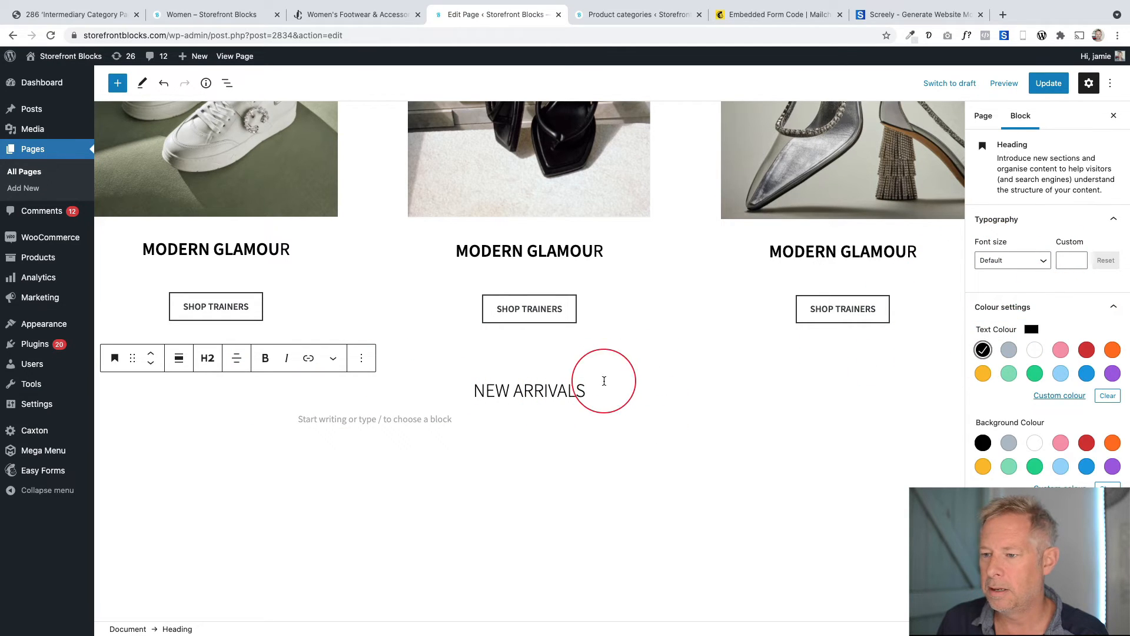
double_click(561, 392)
key("ctrl+b")
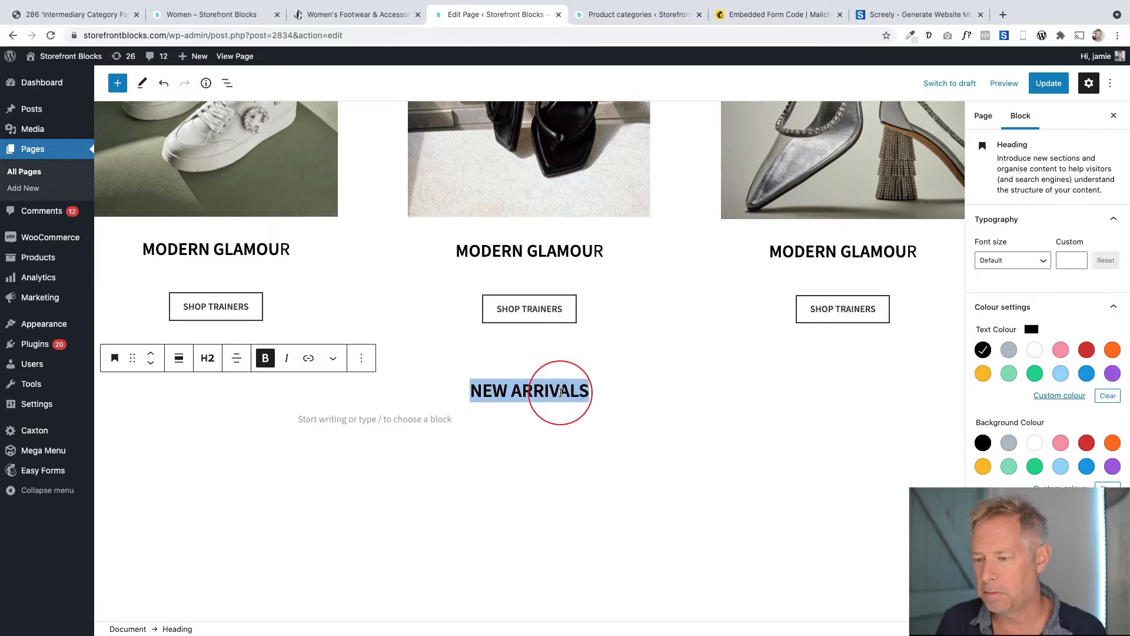
left_click(608, 389)
Insert a Storefront Blocks Product Carousel block below the NEW ARRIVALS heading
left_click(473, 419)
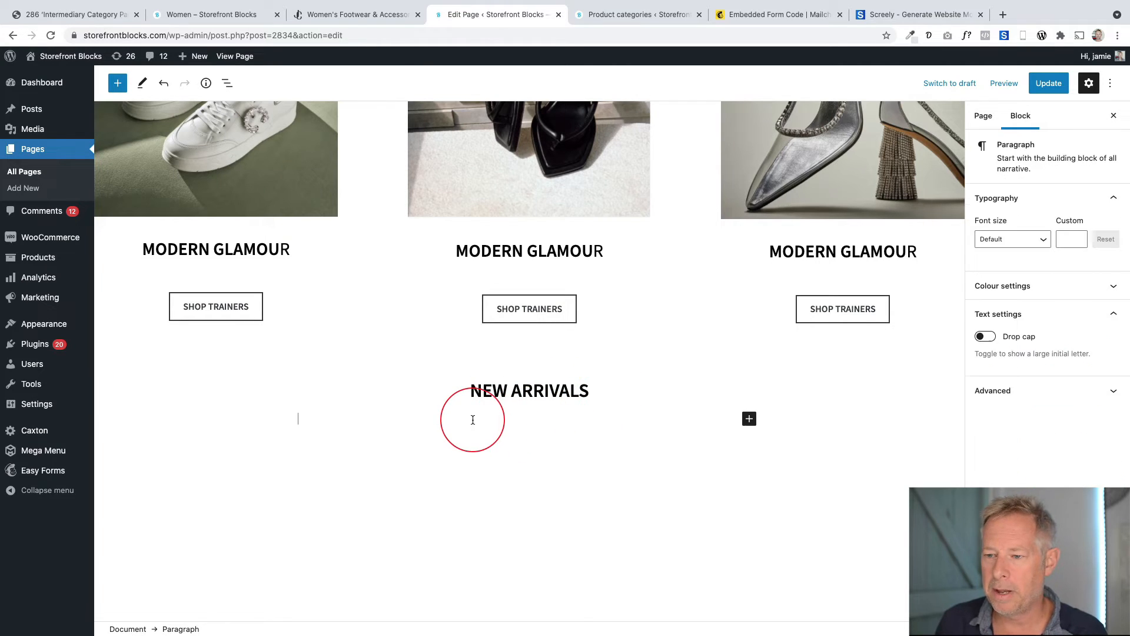
left_click(117, 83)
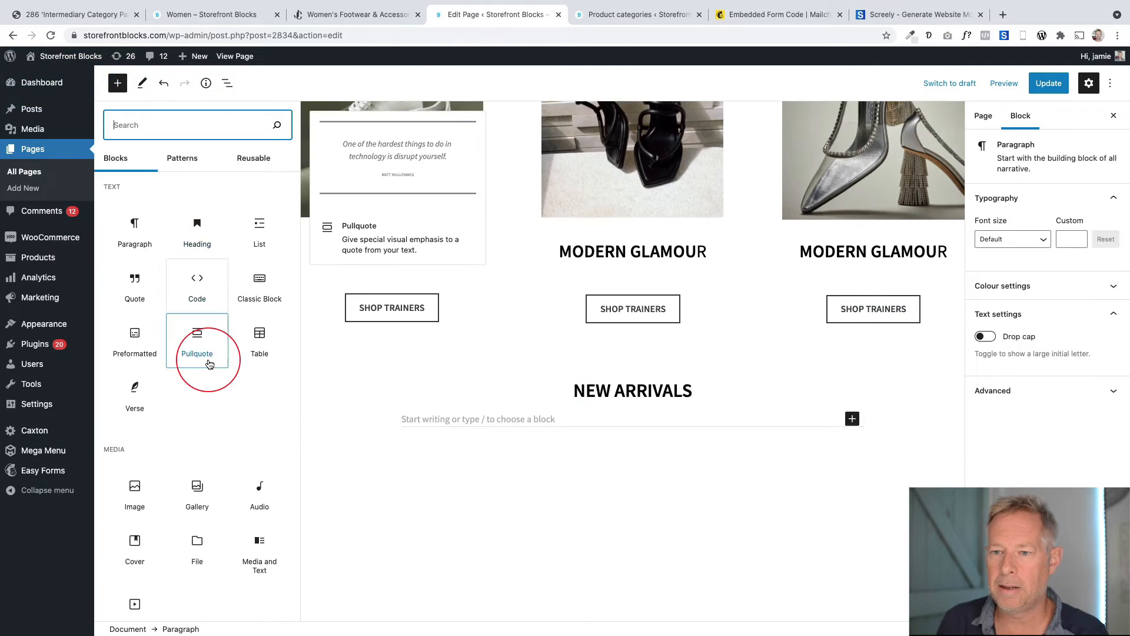
scroll(221, 382, "down", 5)
scroll(221, 384, "down", 15)
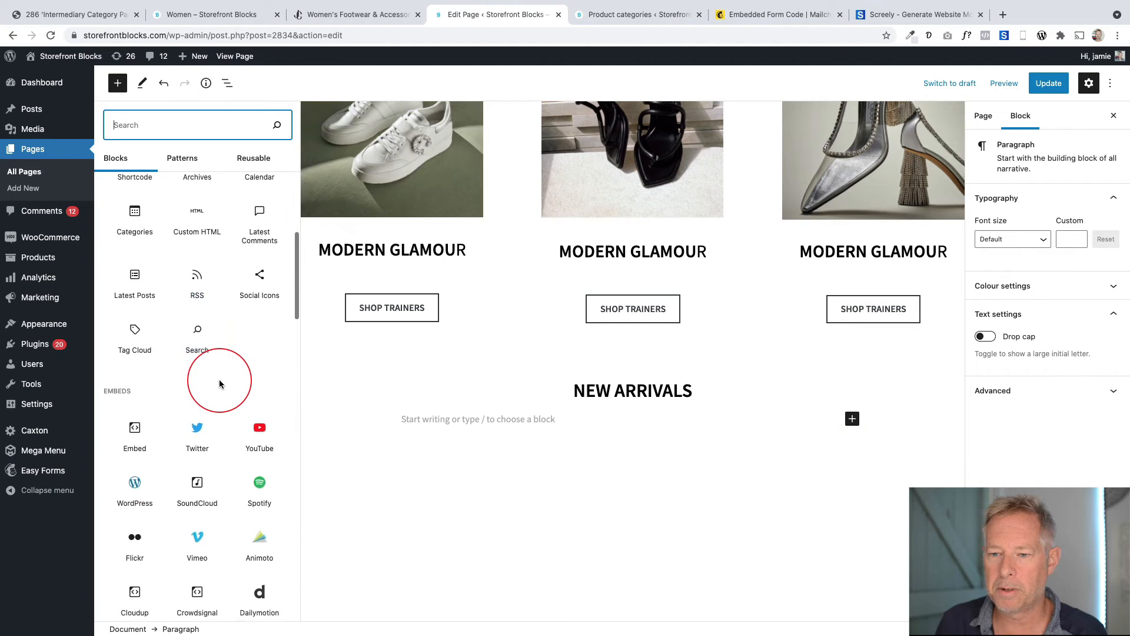
scroll(220, 381, "down", 12)
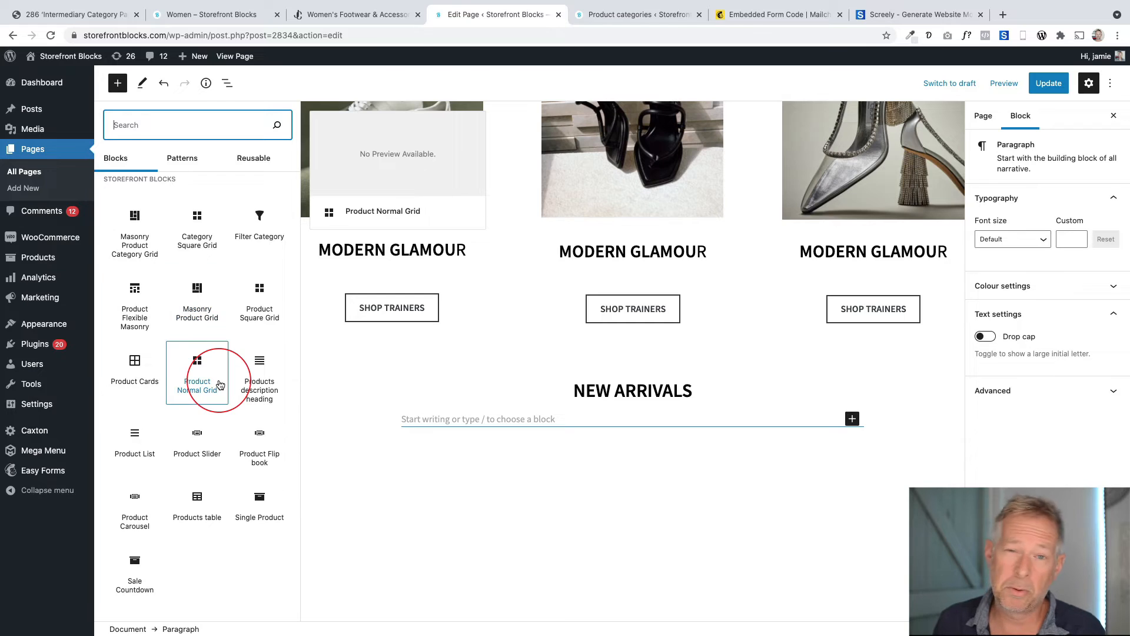
scroll(220, 384, "down", 1)
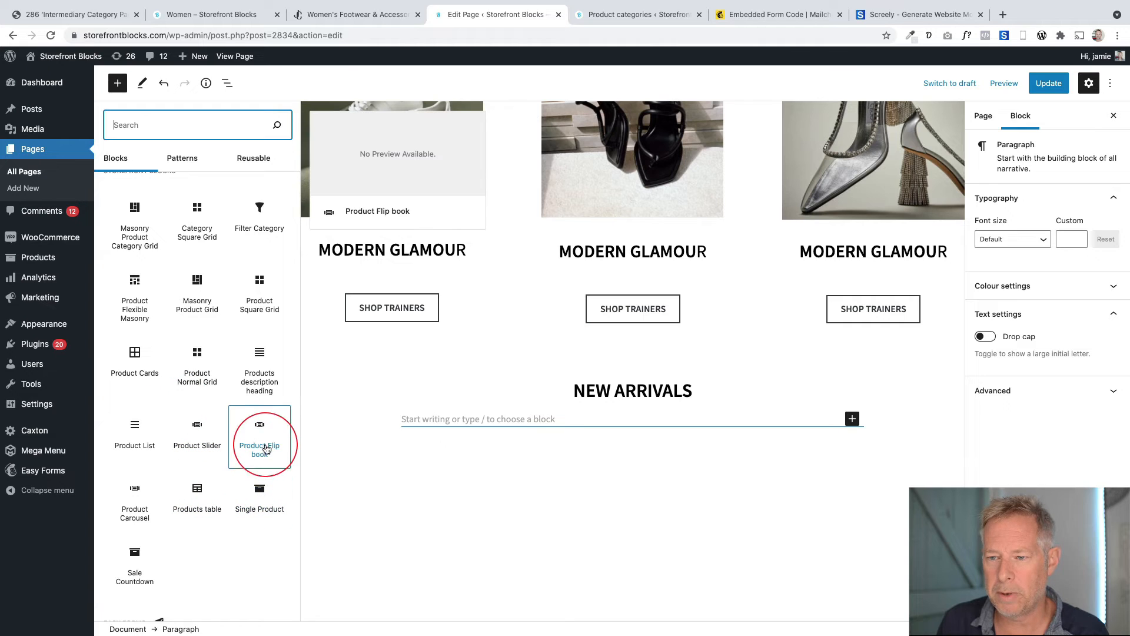
scroll(257, 320, "up", 3)
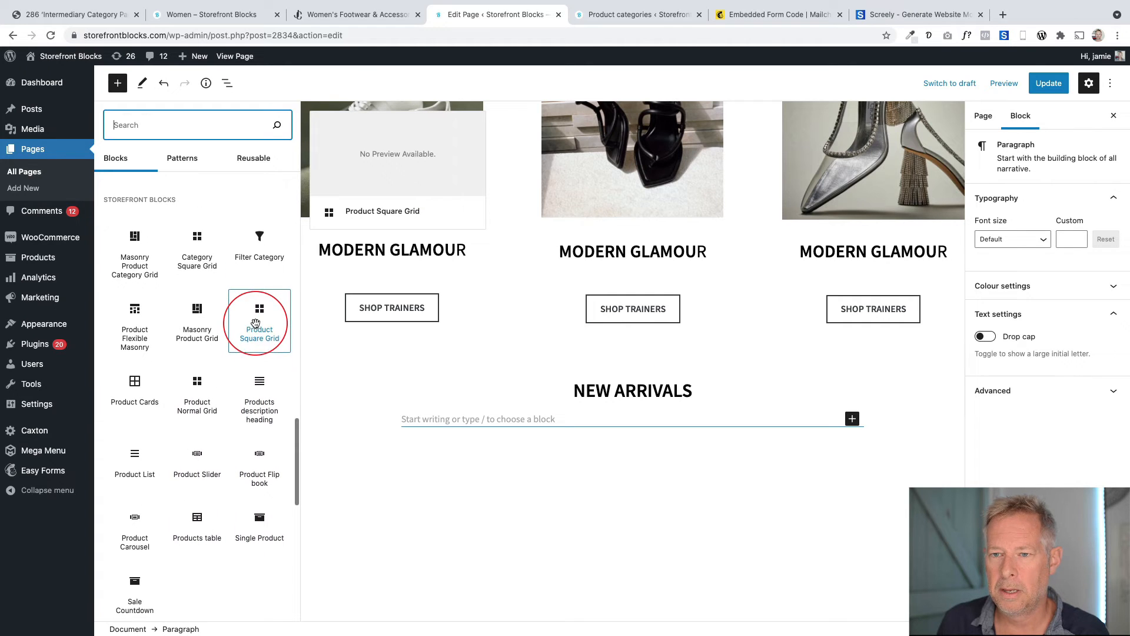
scroll(197, 454, "down", 1)
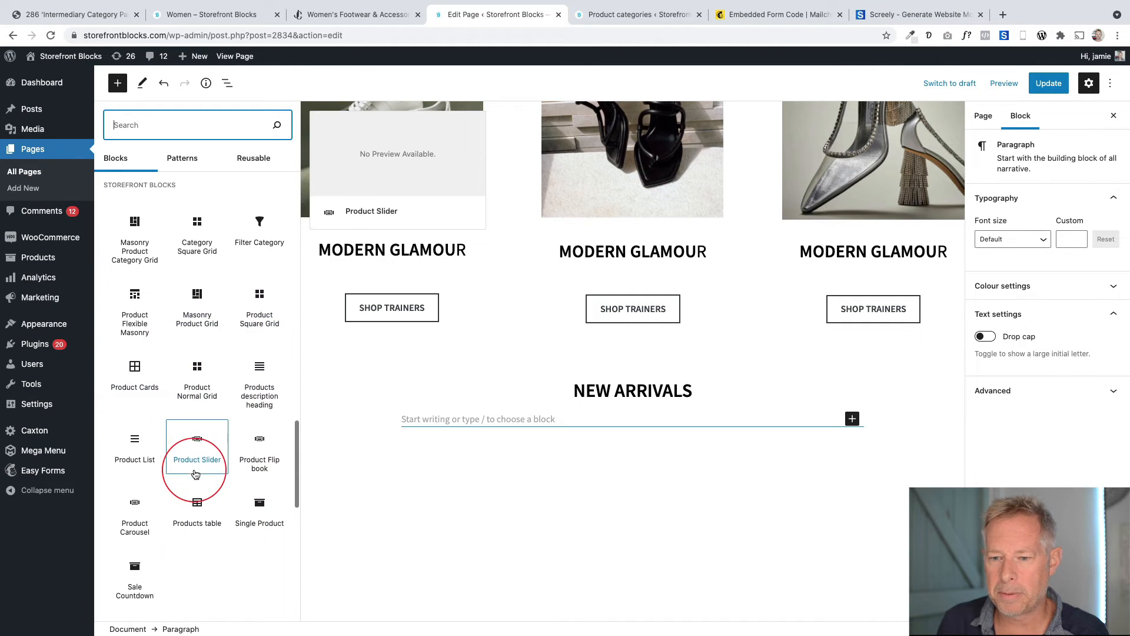
left_click_drag(130, 496, 538, 424)
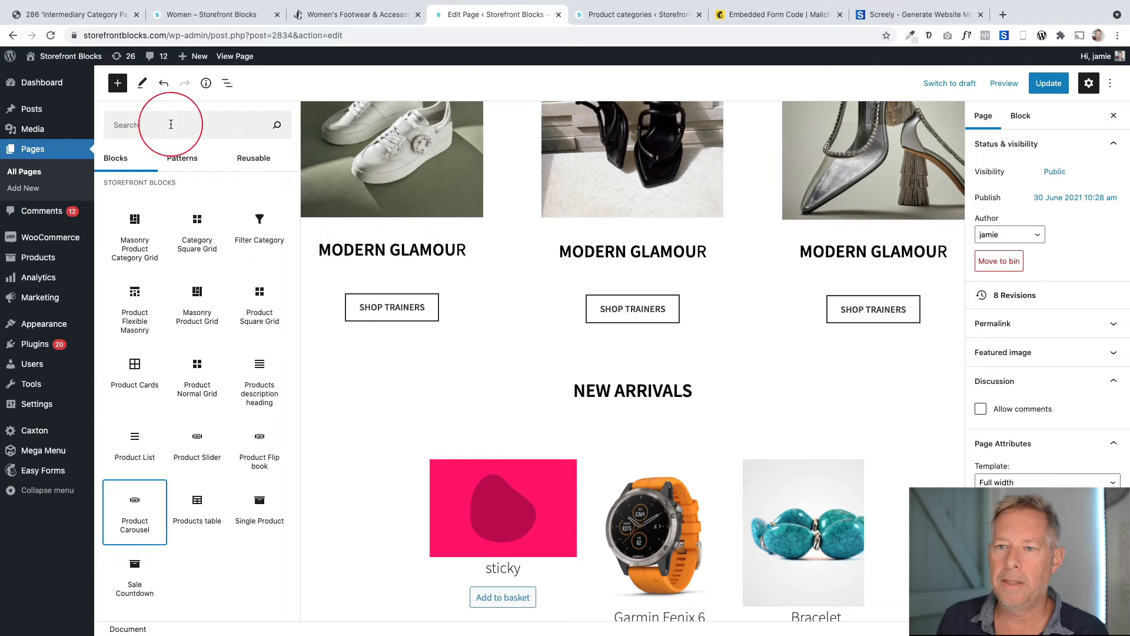
left_click(115, 84)
Limit the product carousel to products from the Women category
left_click(361, 382)
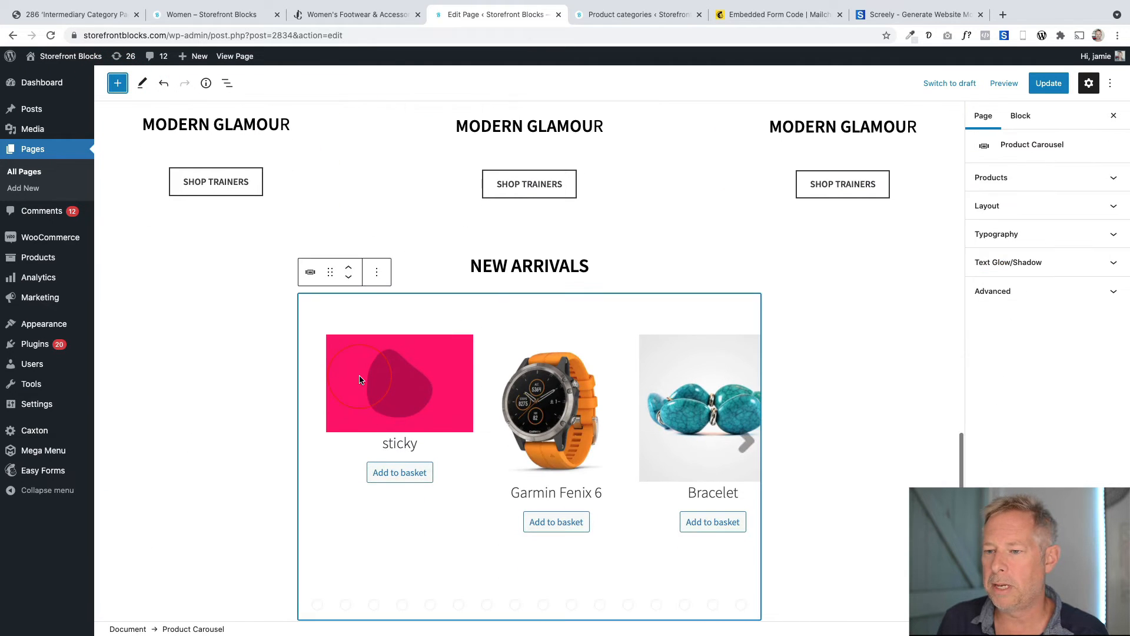
left_click(1036, 177)
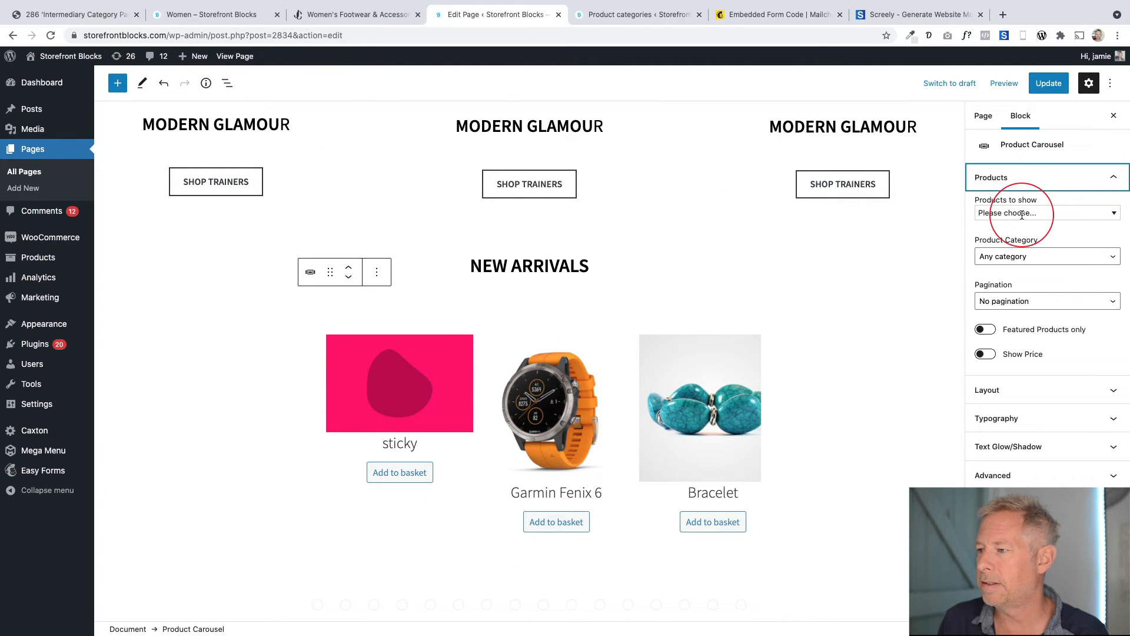
left_click(1023, 256)
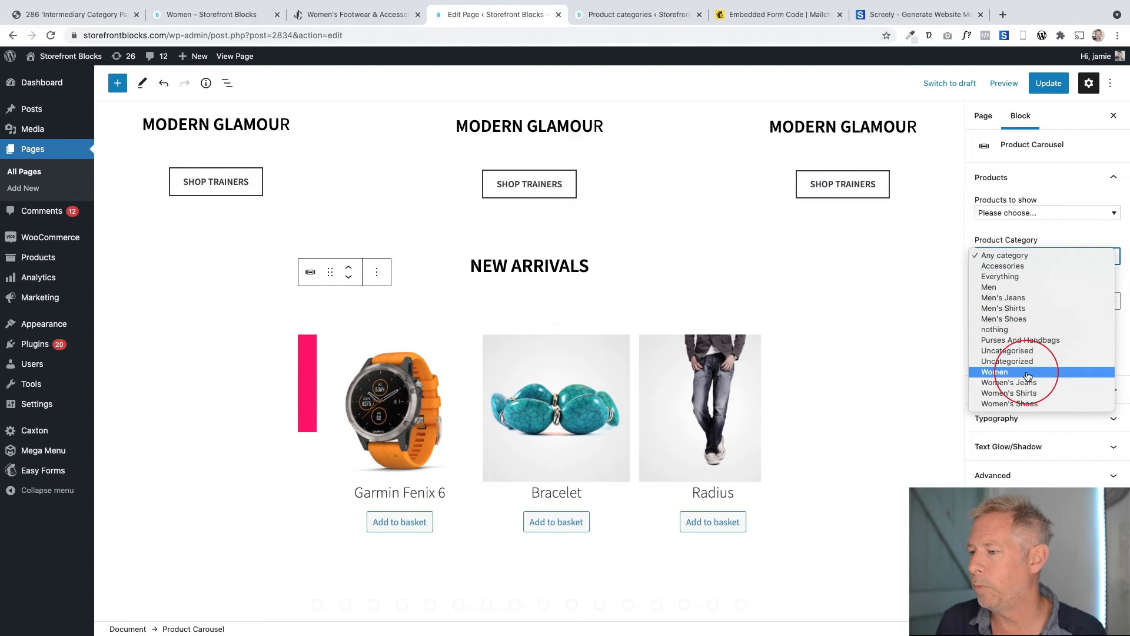
left_click(1001, 372)
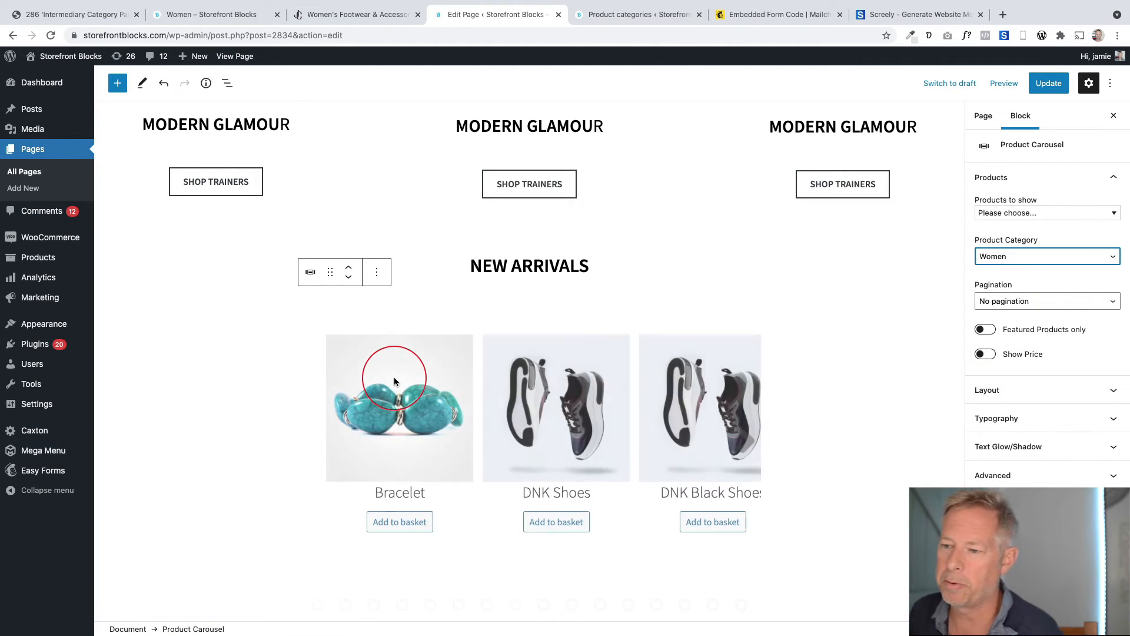
Make the product carousel full width and update the page
left_click(406, 345)
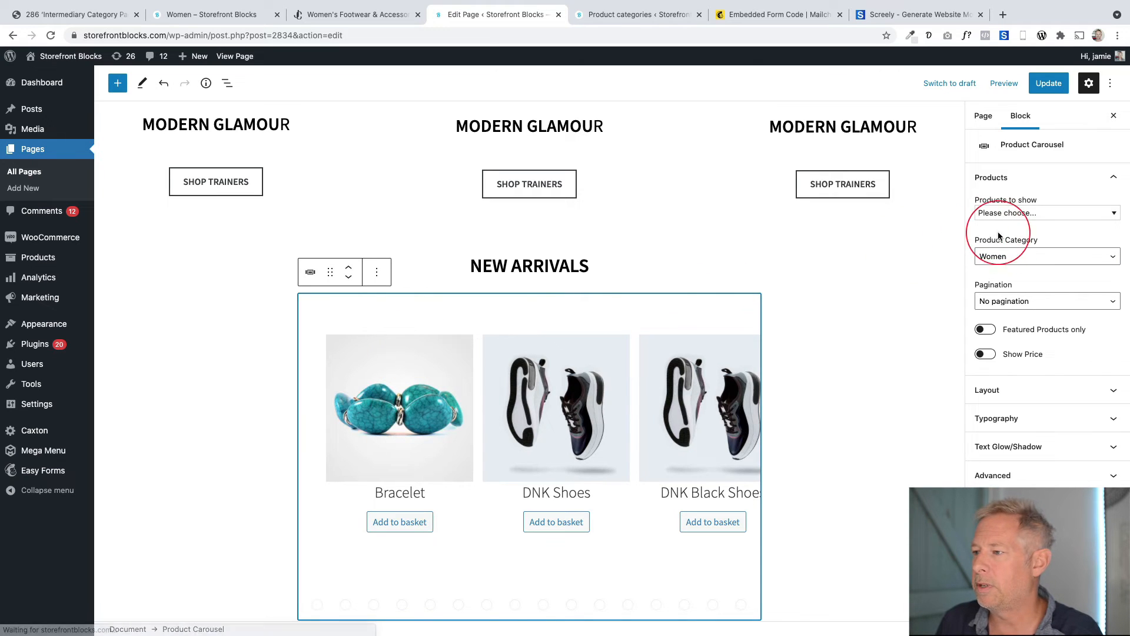
left_click(1009, 390)
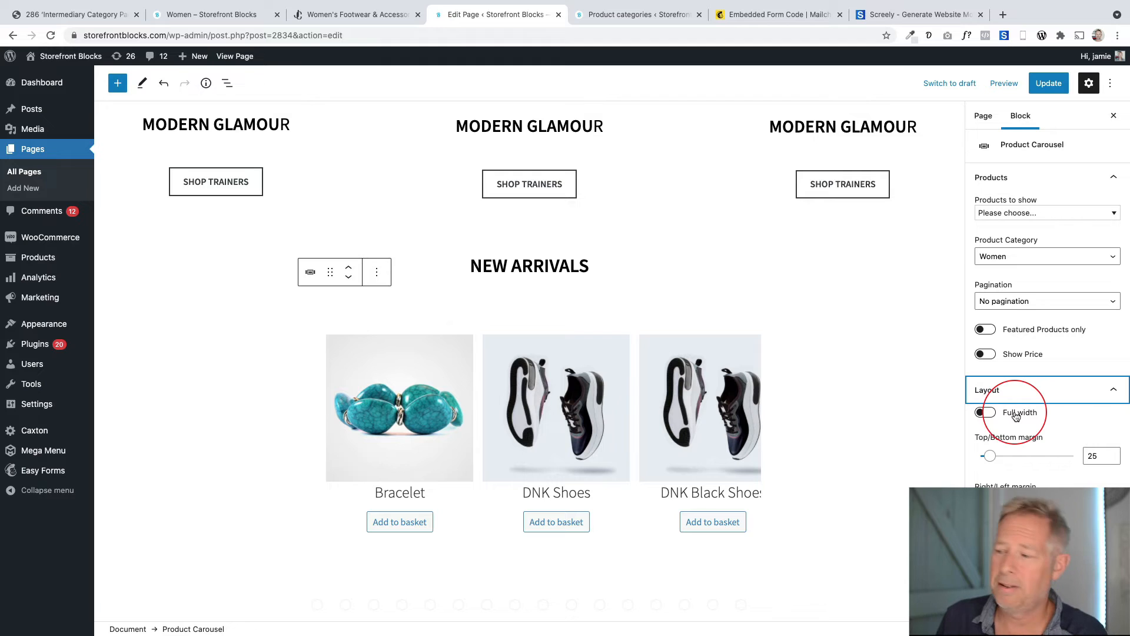
left_click(984, 412)
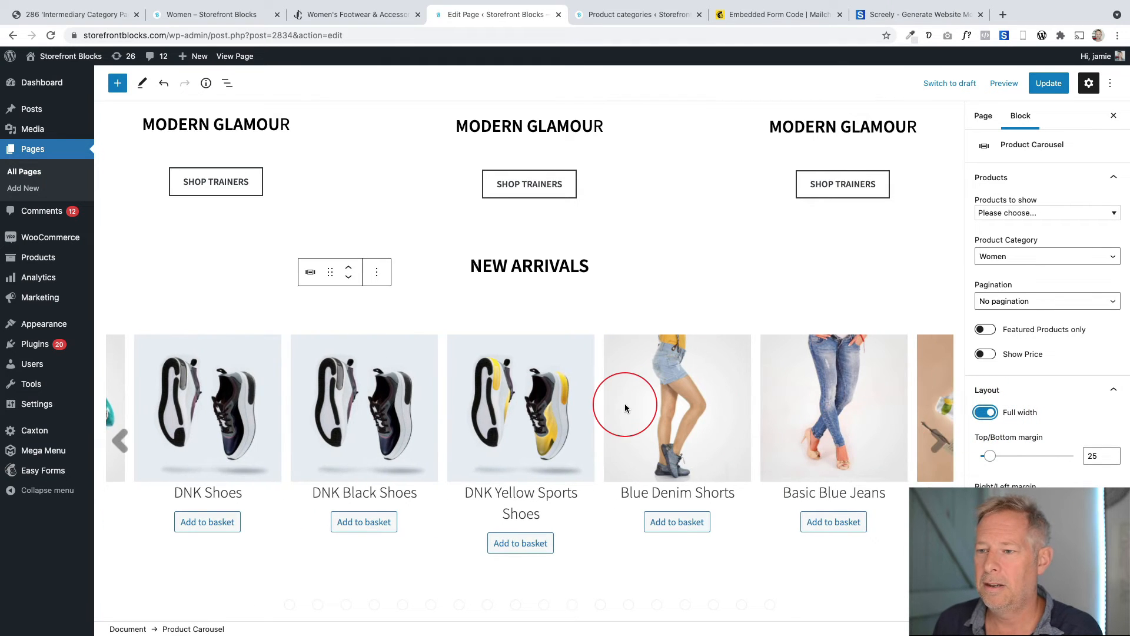
scroll(626, 408, "down", 3)
left_click(1048, 83)
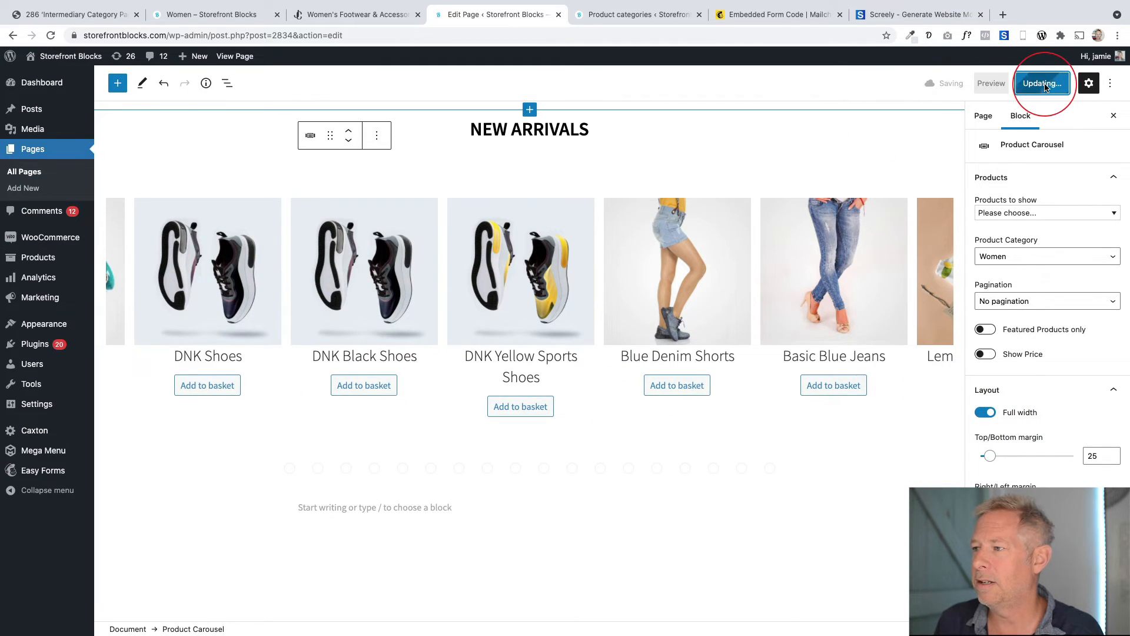
View the published page and inspect the product carousel under the NEW ARRIVALS heading
left_click(207, 598)
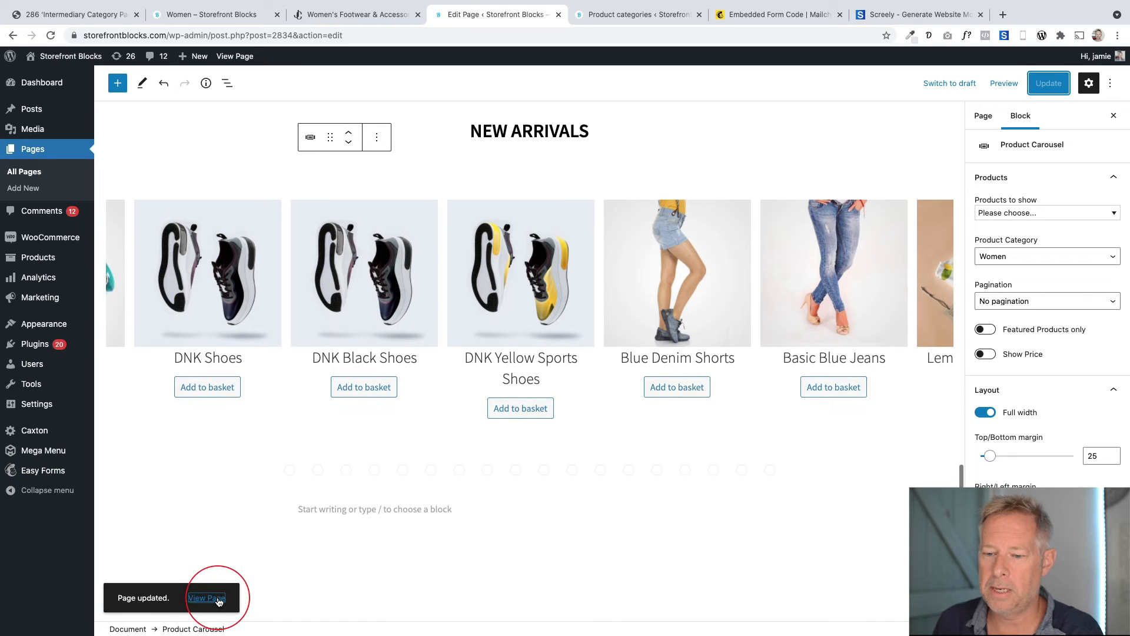
scroll(302, 342, "down", 20)
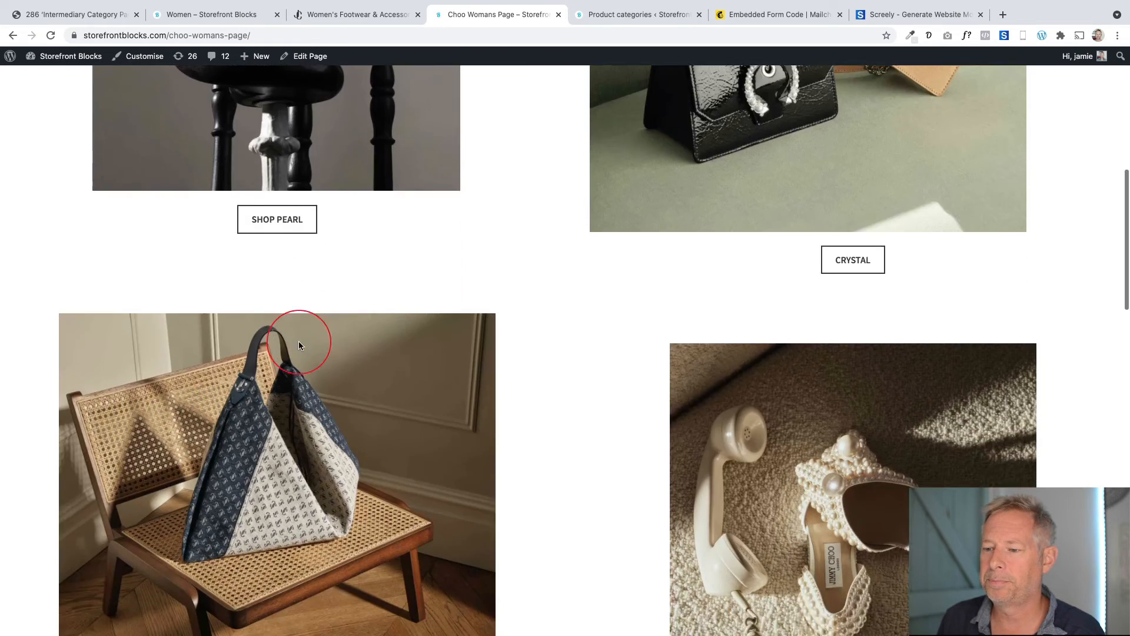
scroll(298, 346, "down", 5)
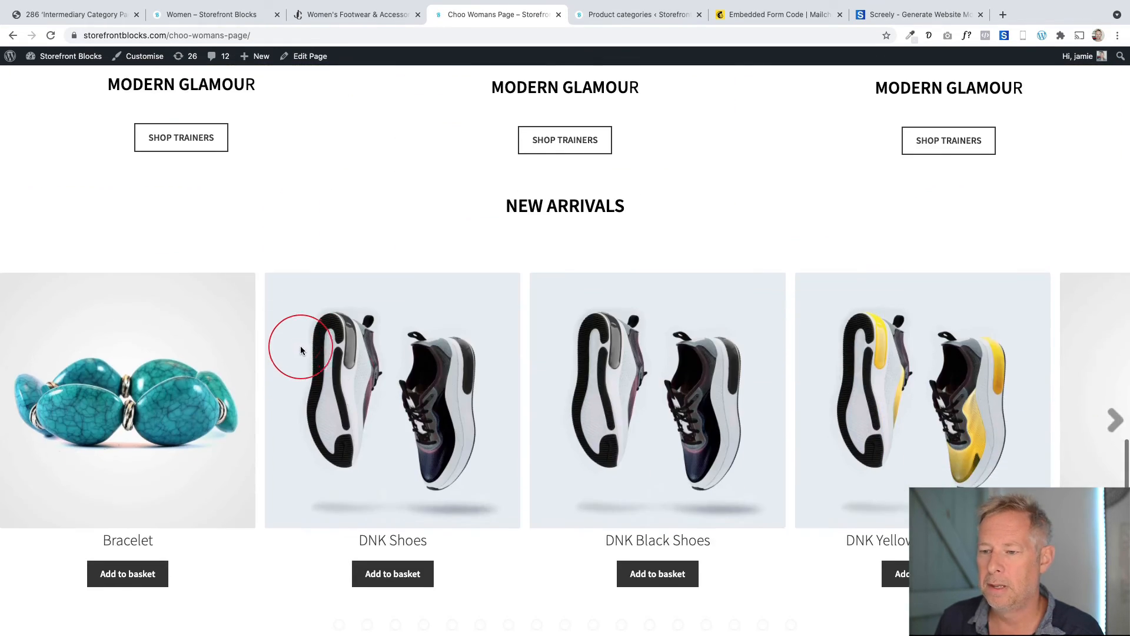
scroll(487, 407, "down", 2)
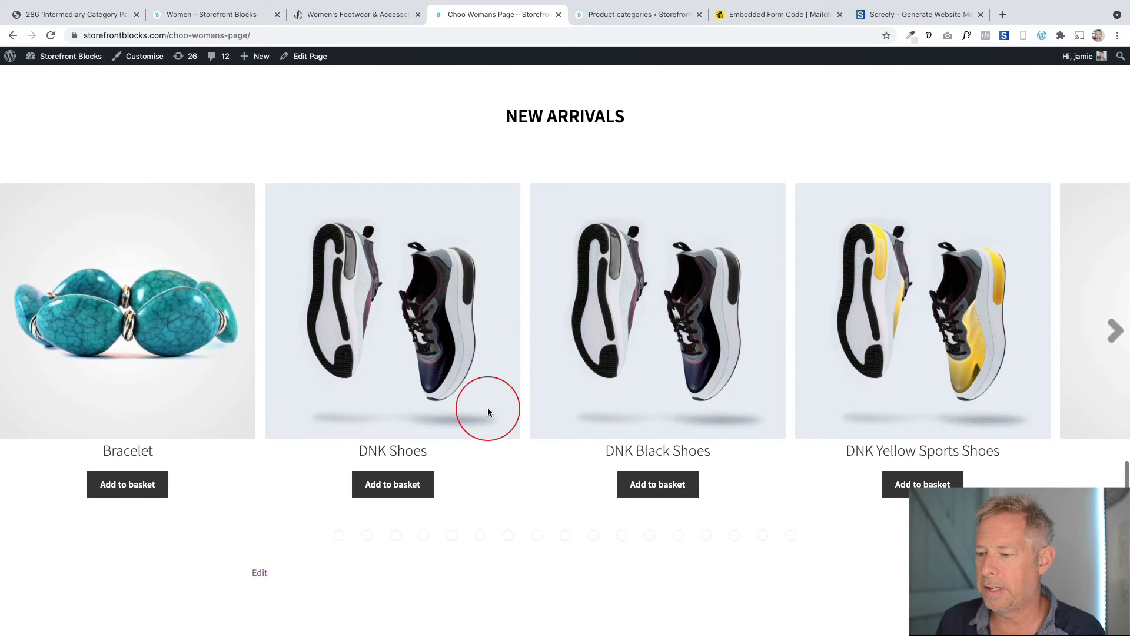
Compare with the New Arrivals carousel on the Jimmy Choo page and return to the published Choo Womans Page
left_click(372, 18)
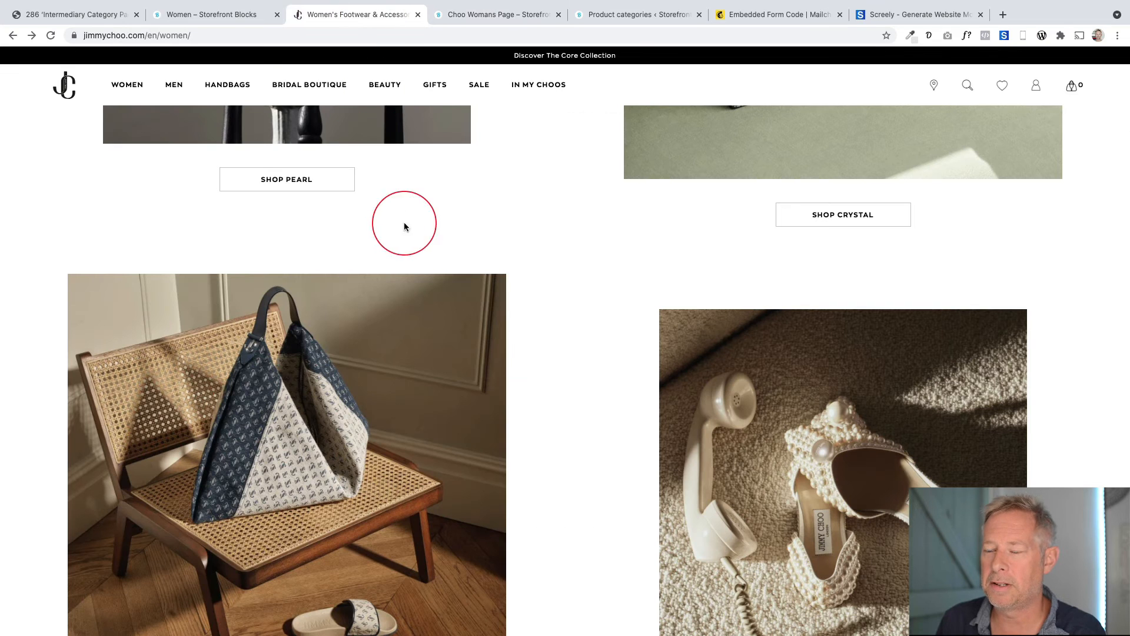
scroll(412, 247, "down", 12)
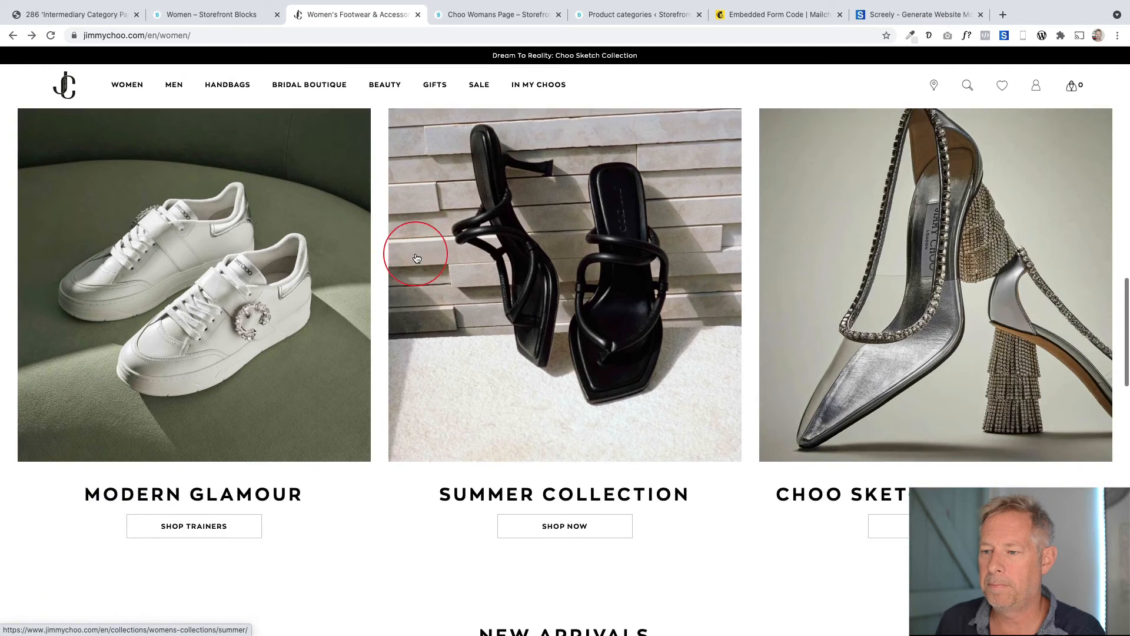
scroll(416, 258, "down", 8)
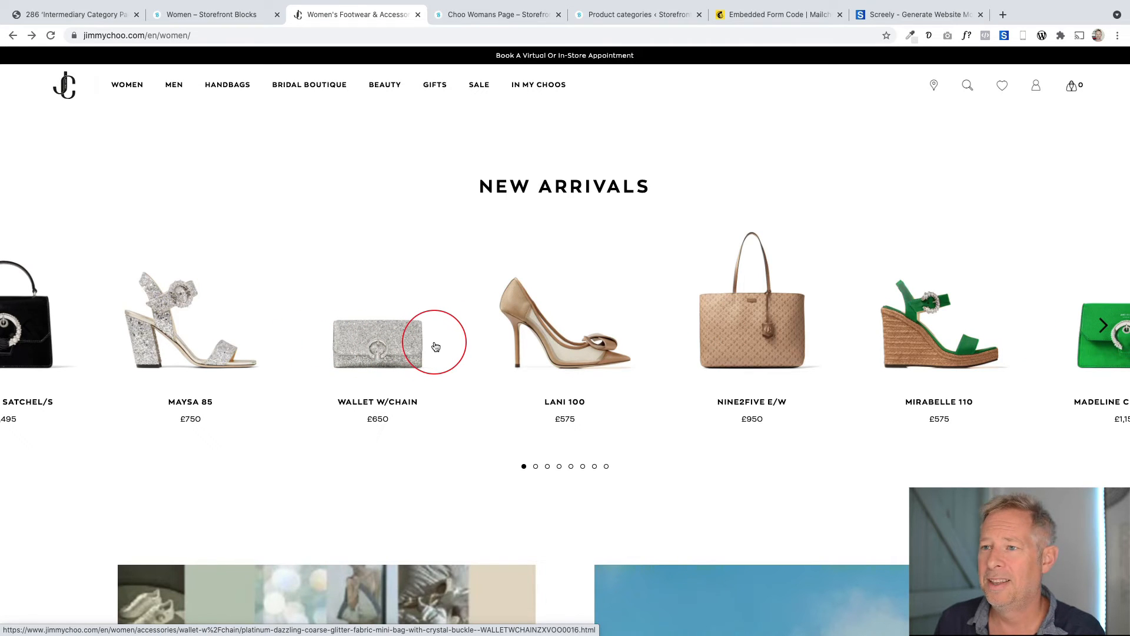
scroll(518, 333, "down", 1)
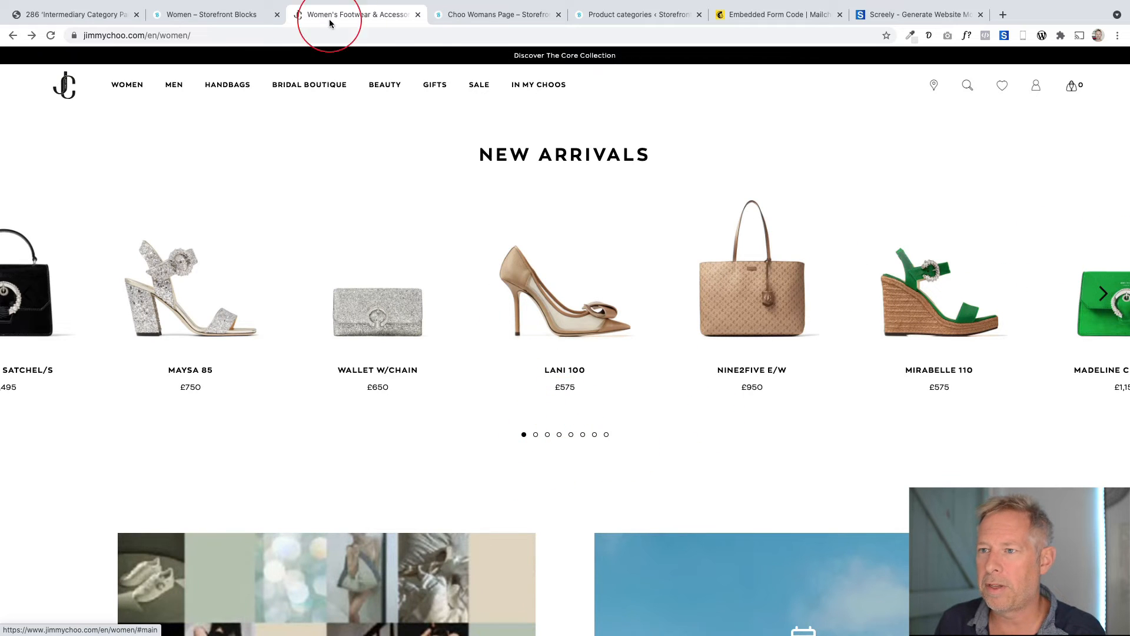
left_click(475, 18)
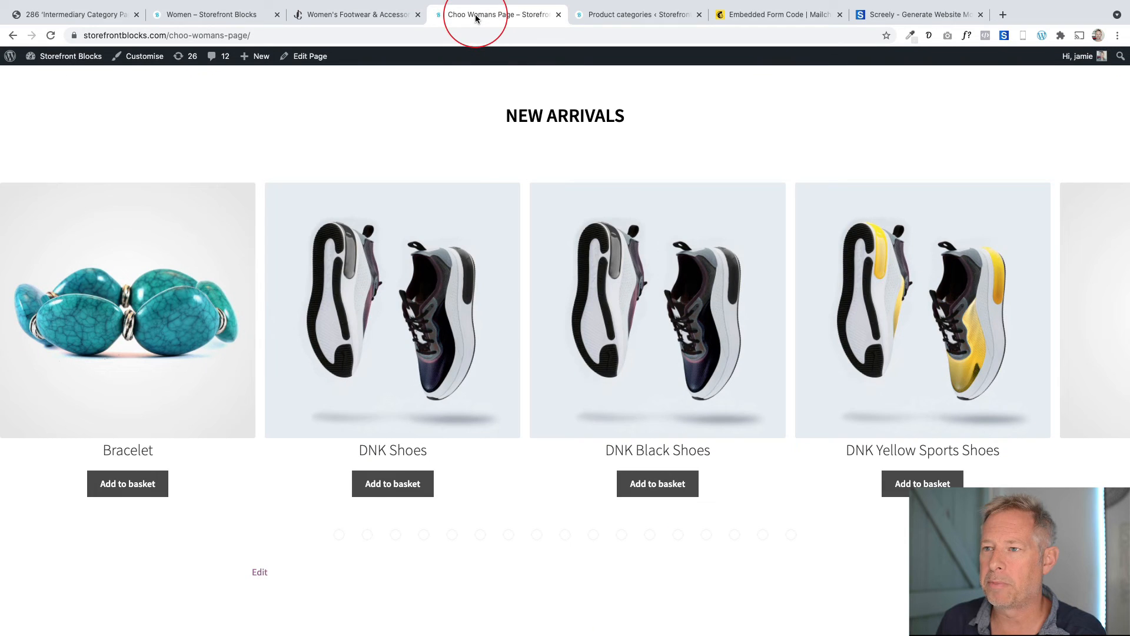
Reopen the page for editing and turn on price display for the products in the carousel
left_click(306, 56)
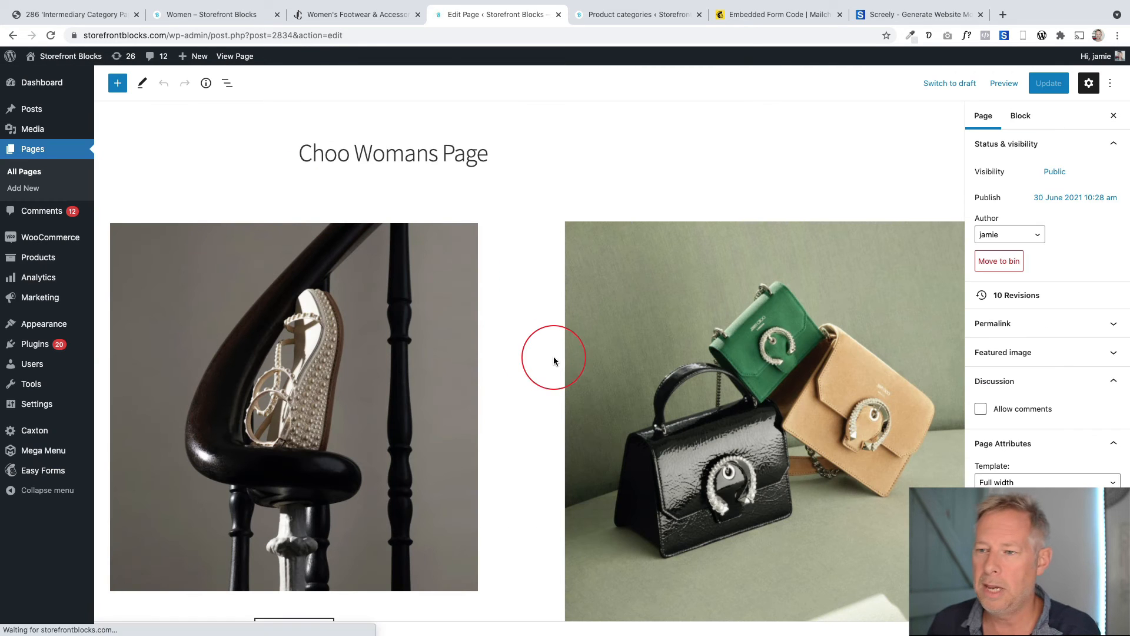
scroll(553, 360, "down", 15)
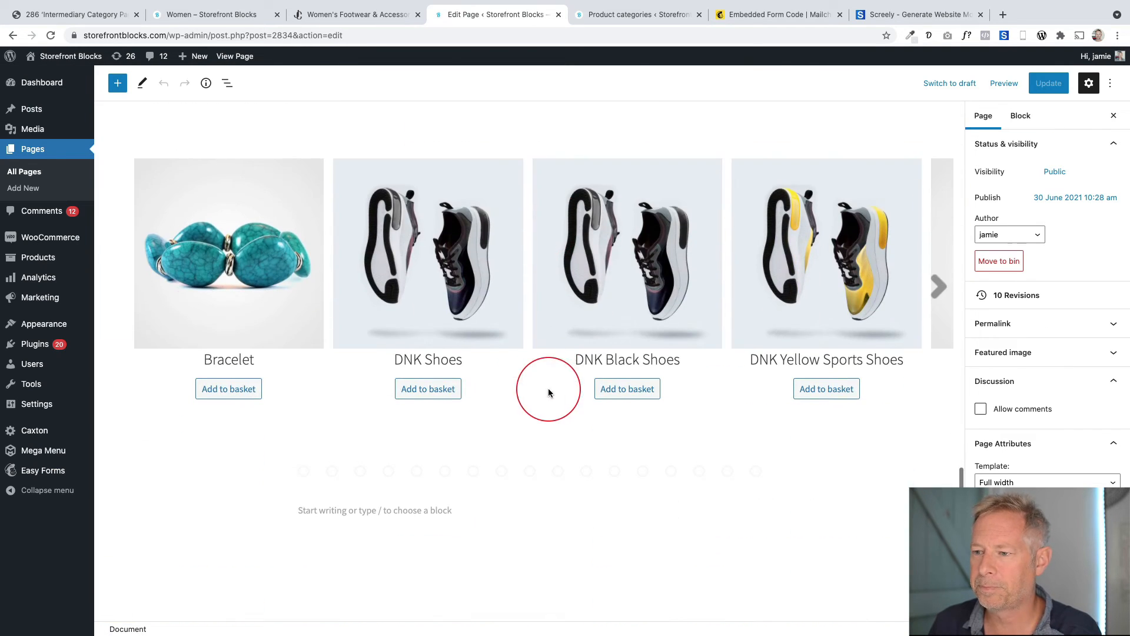
left_click(426, 211)
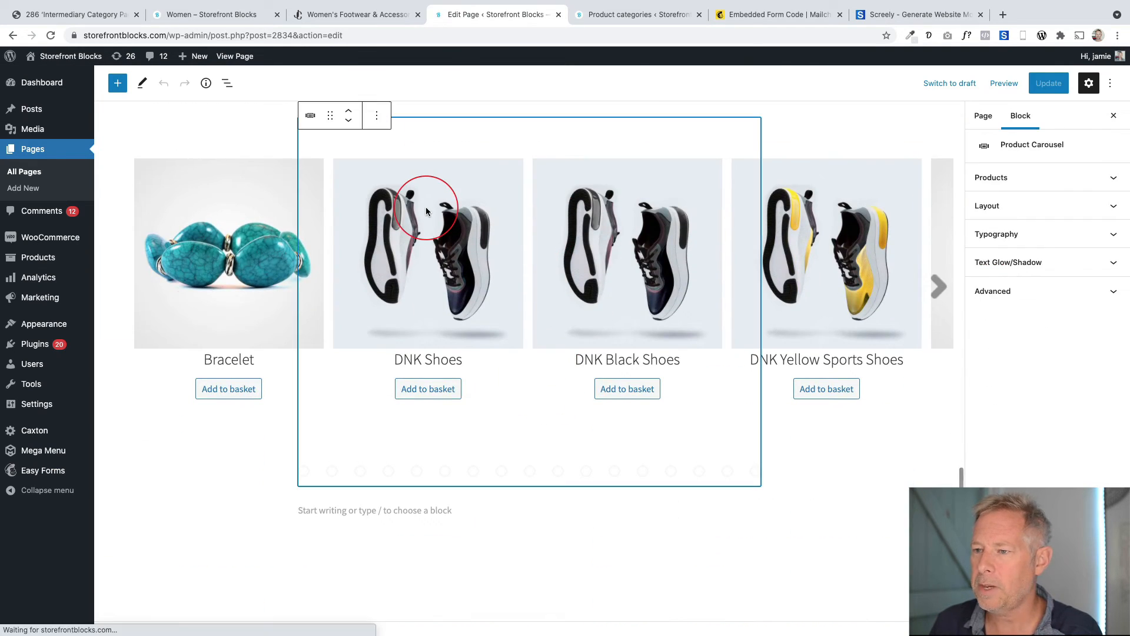
left_click(1015, 181)
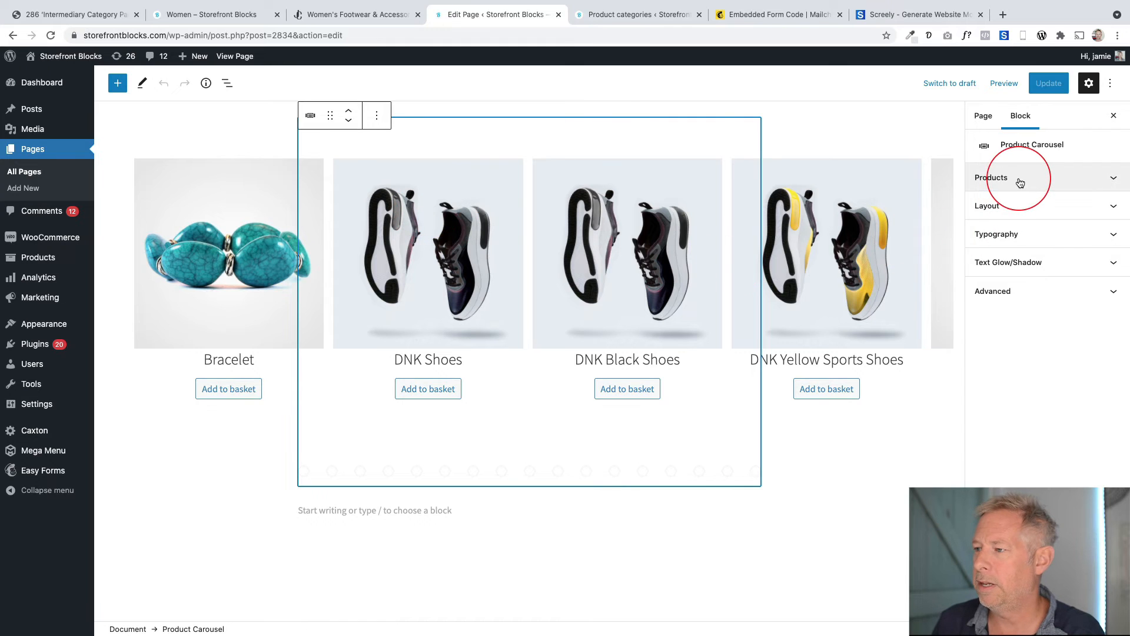
left_click(1045, 360)
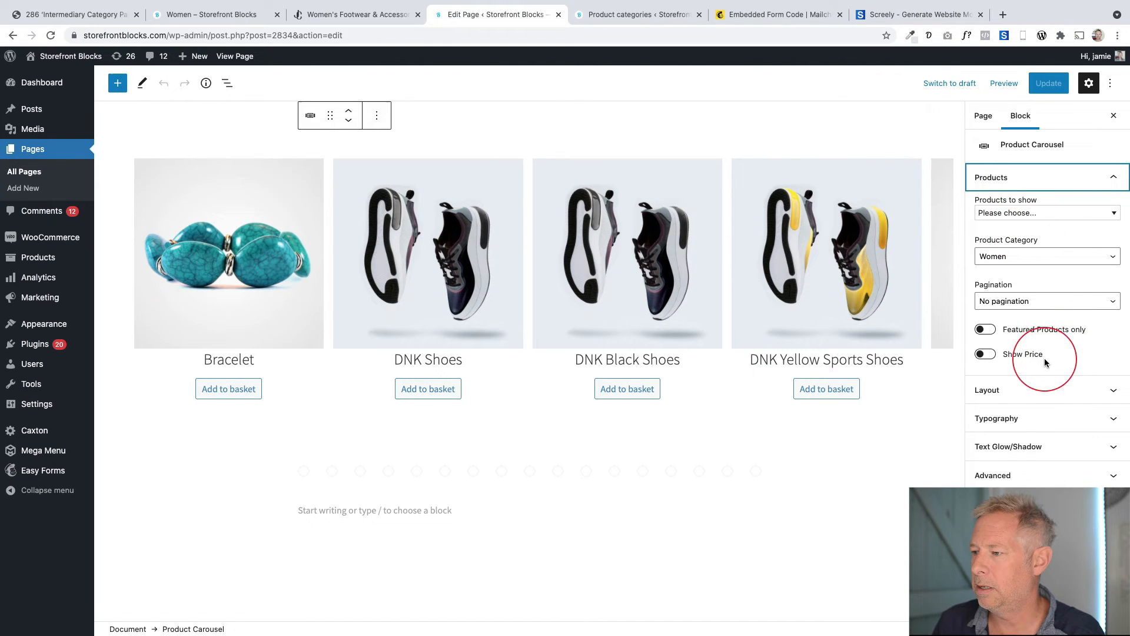
left_click(986, 354)
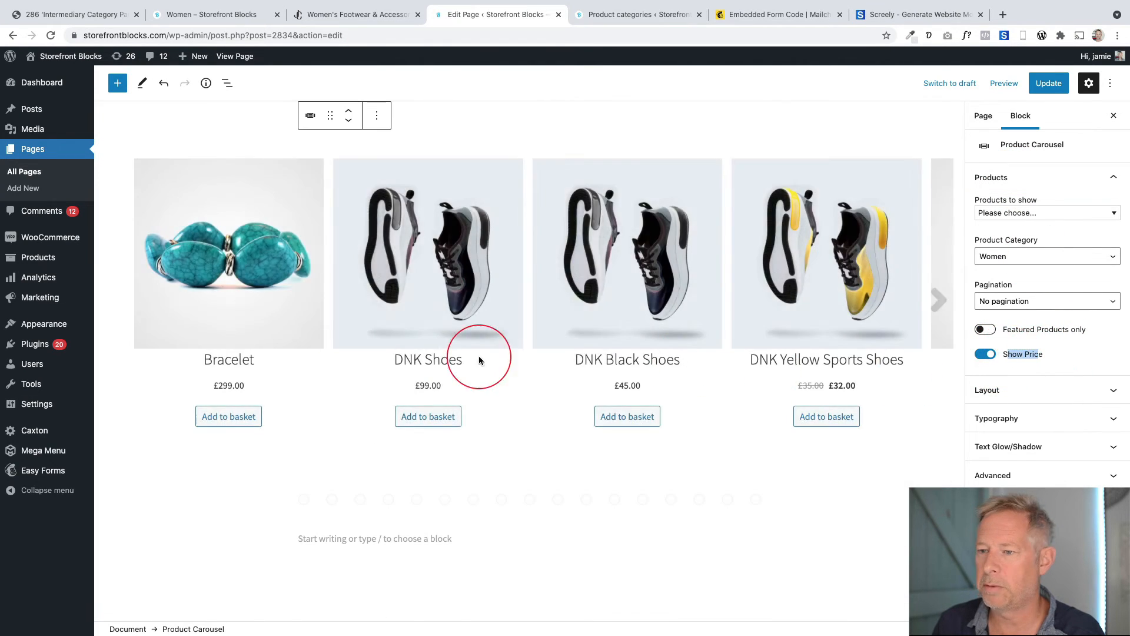
scroll(443, 390, "down", 3)
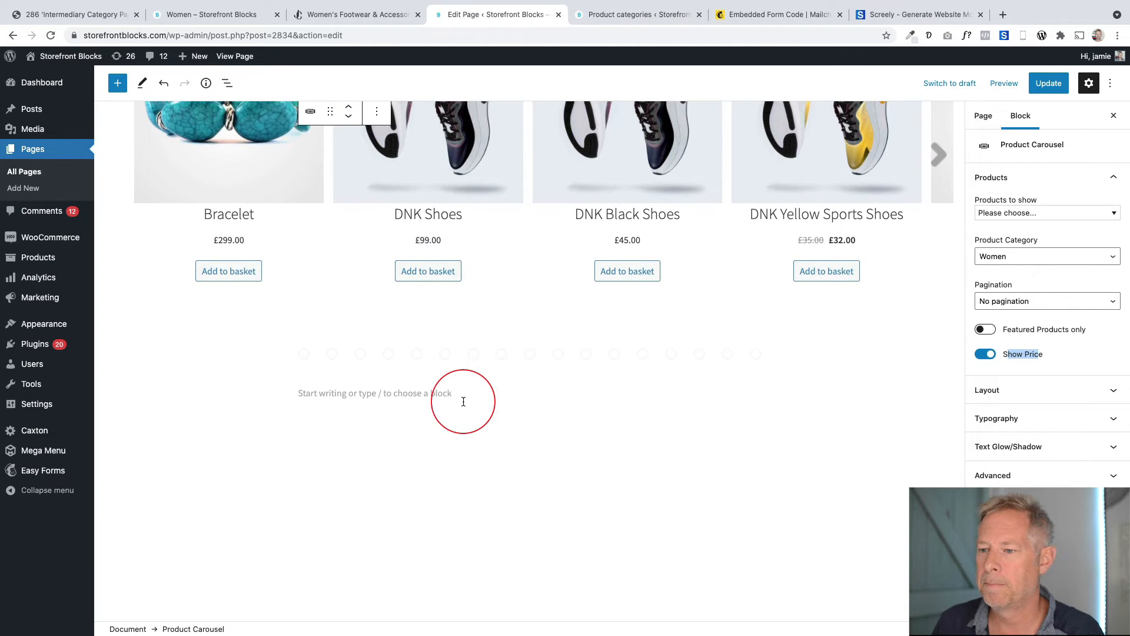
Check the two-column section below New Arrivals on the Jimmy Choo page and return to the page editor
left_click(361, 19)
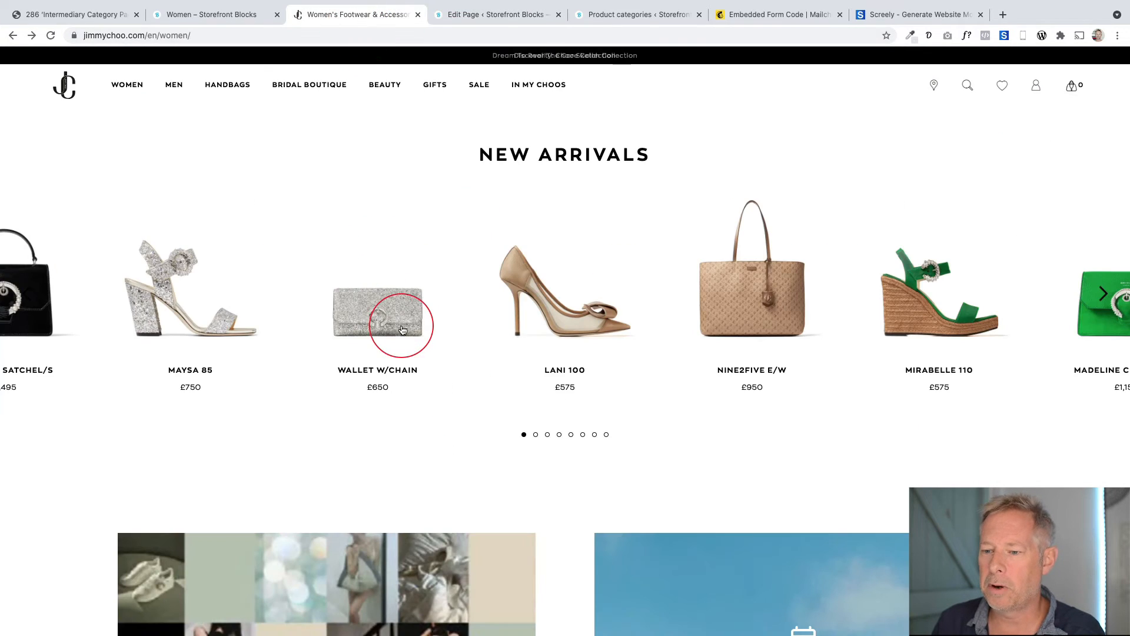
scroll(412, 351, "down", 6)
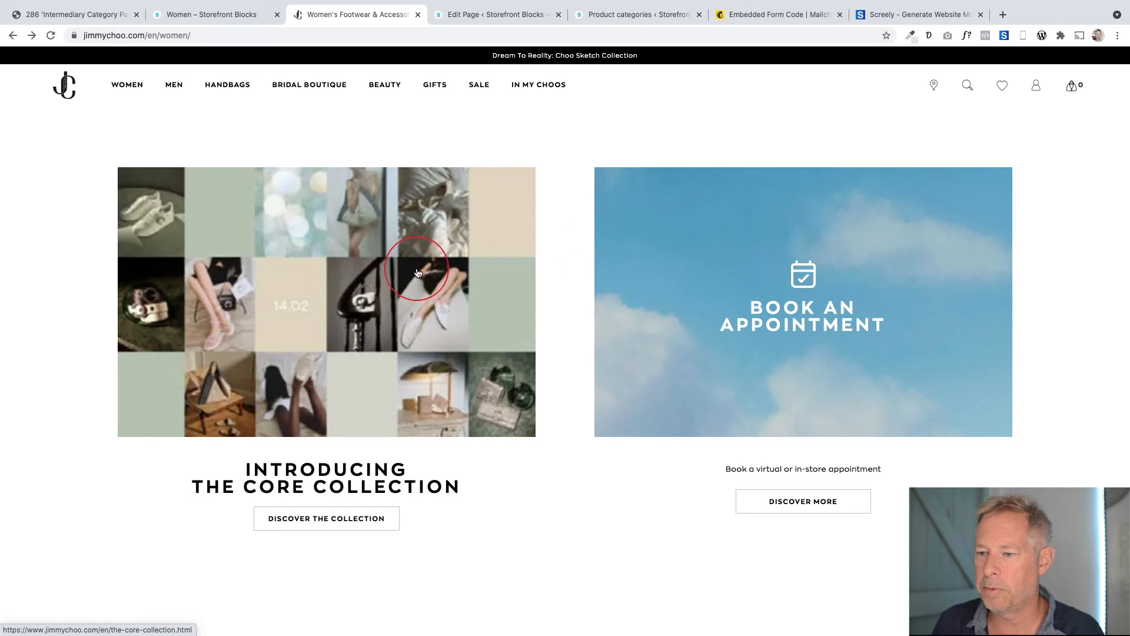
left_click(450, 15)
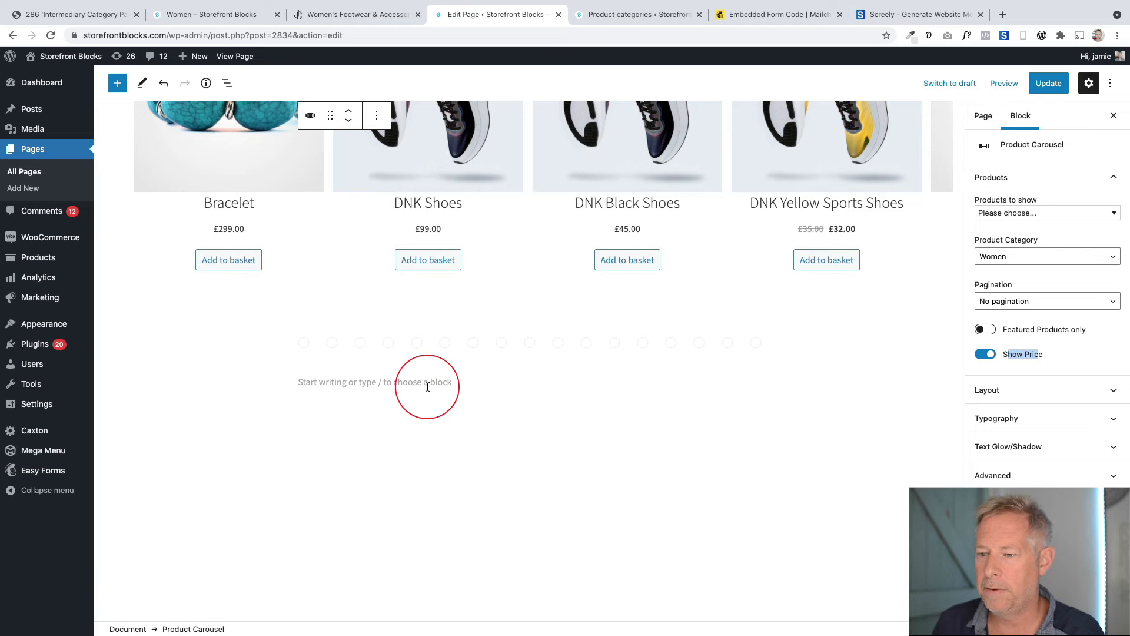
Insert a Columns block with the 50/50 layout below the product carousel
left_click(428, 387)
type("/")
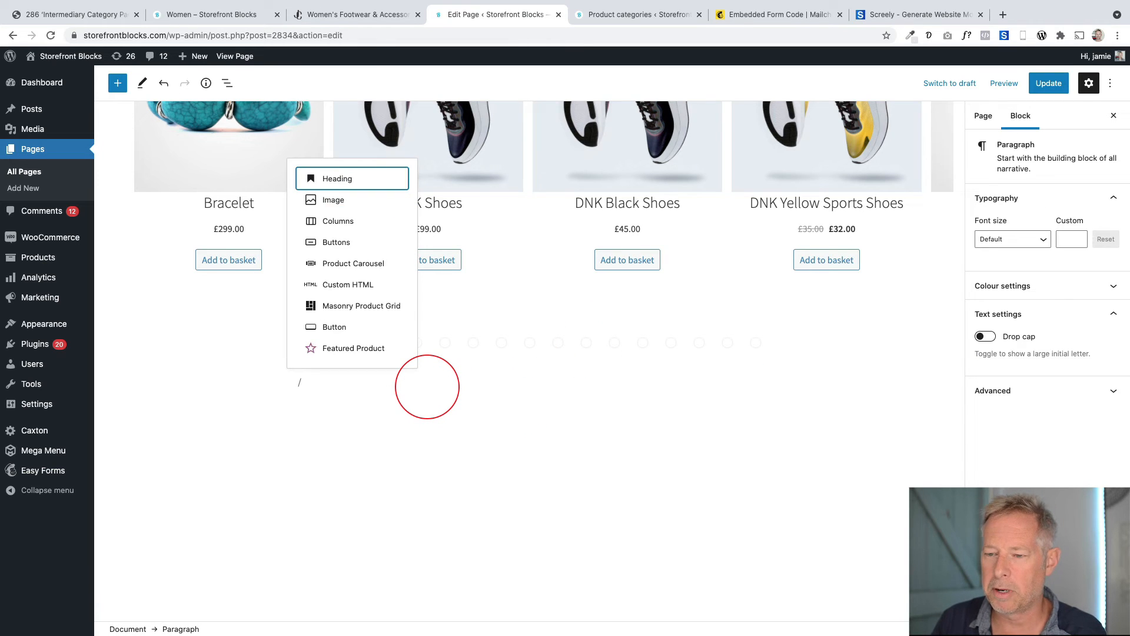
type("COLU")
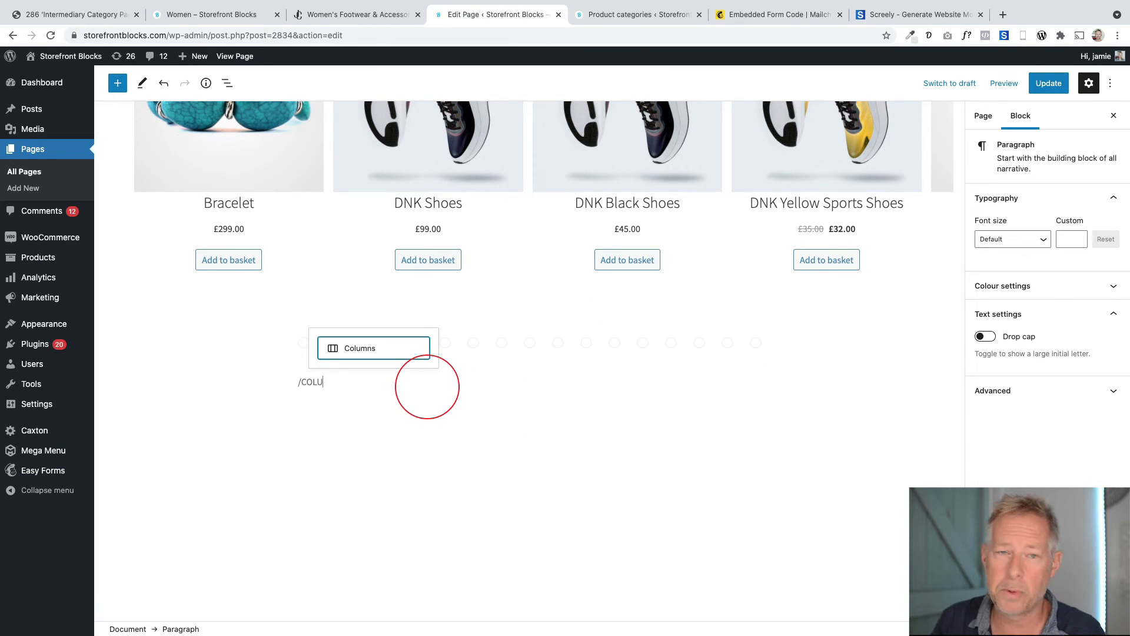
key("Return")
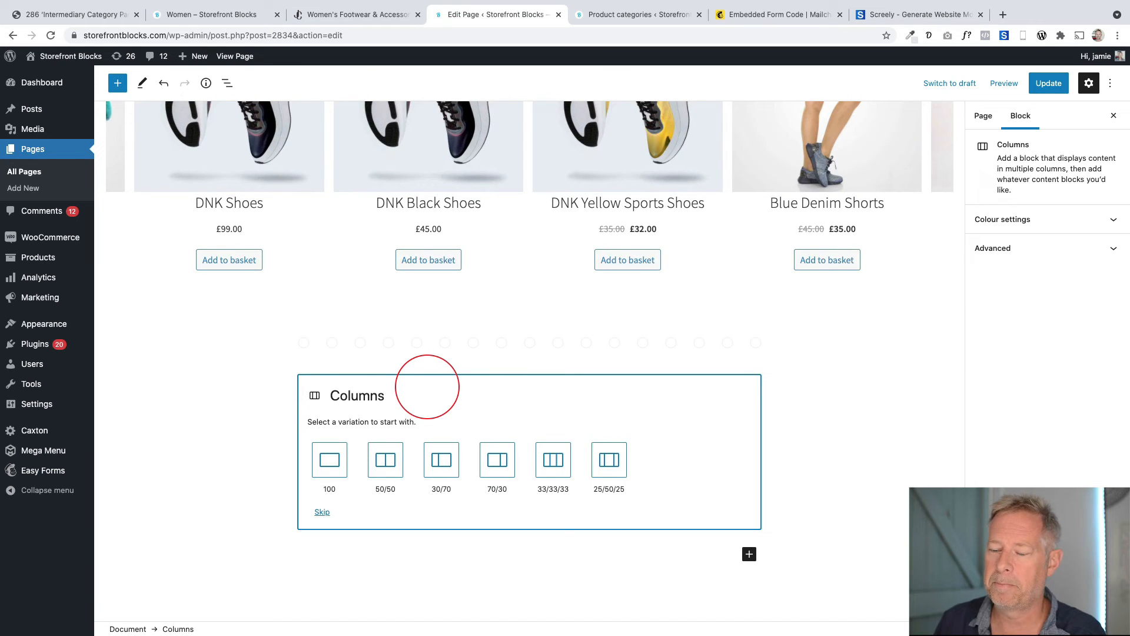
left_click(386, 460)
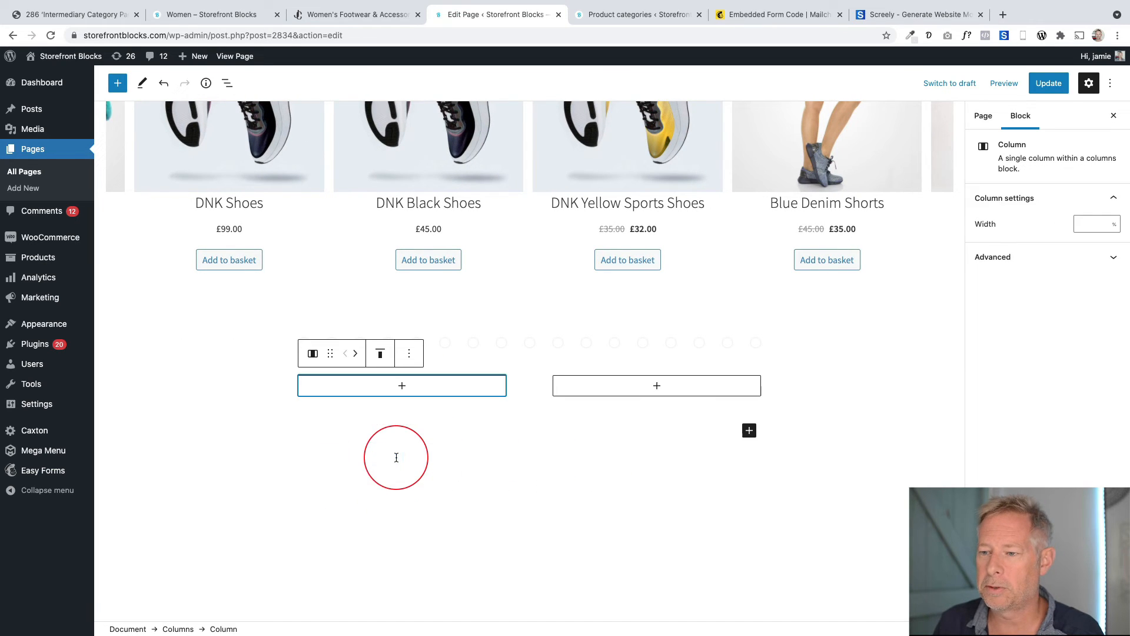
Check the two-column section on the Jimmy Choo page, then set the new Columns block to full width
left_click(364, 18)
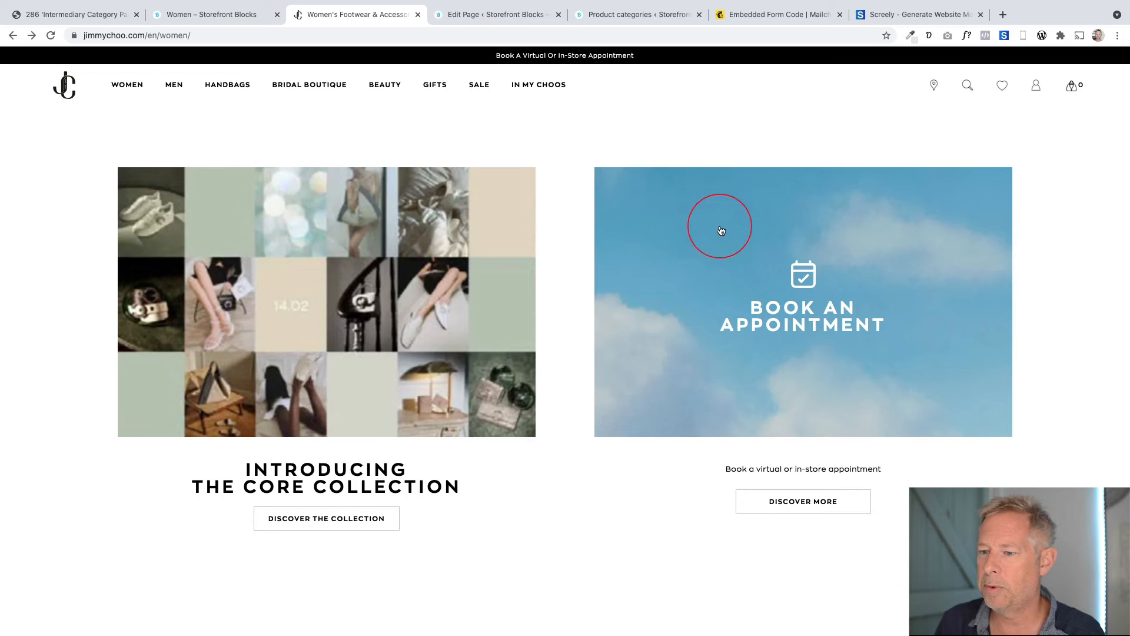
left_click(473, 15)
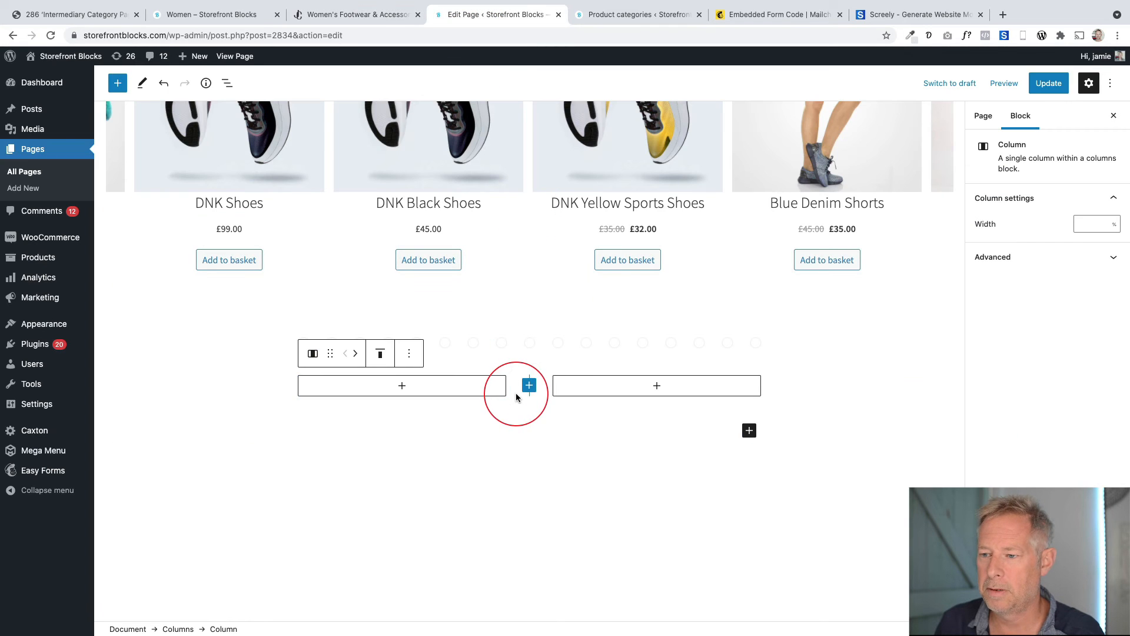
left_click(516, 397)
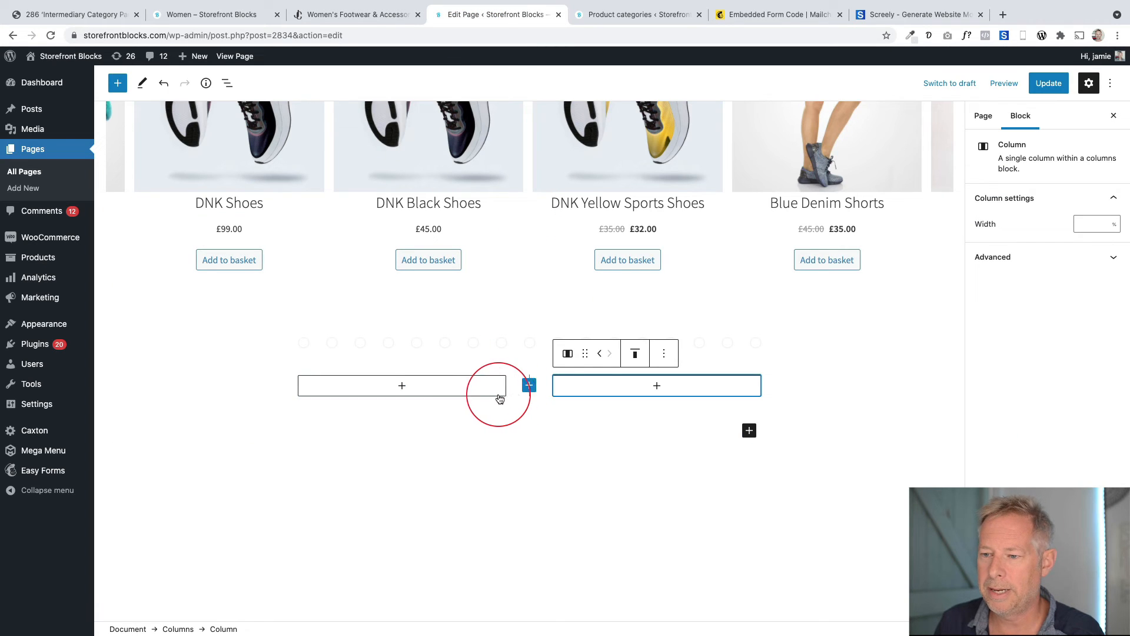
left_click(180, 629)
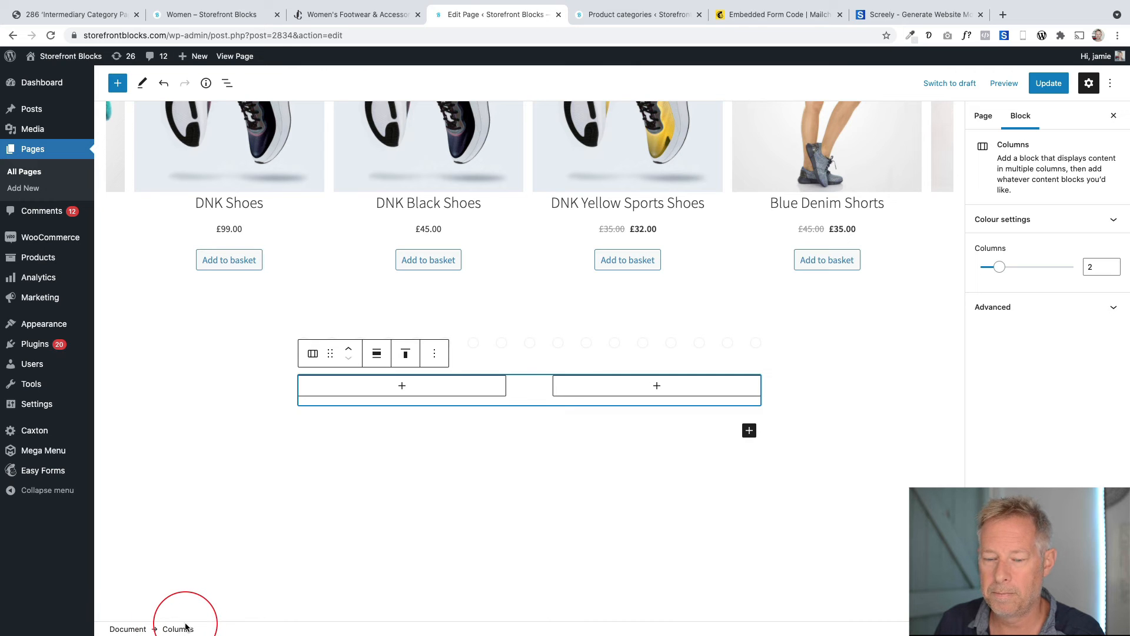
left_click(377, 353)
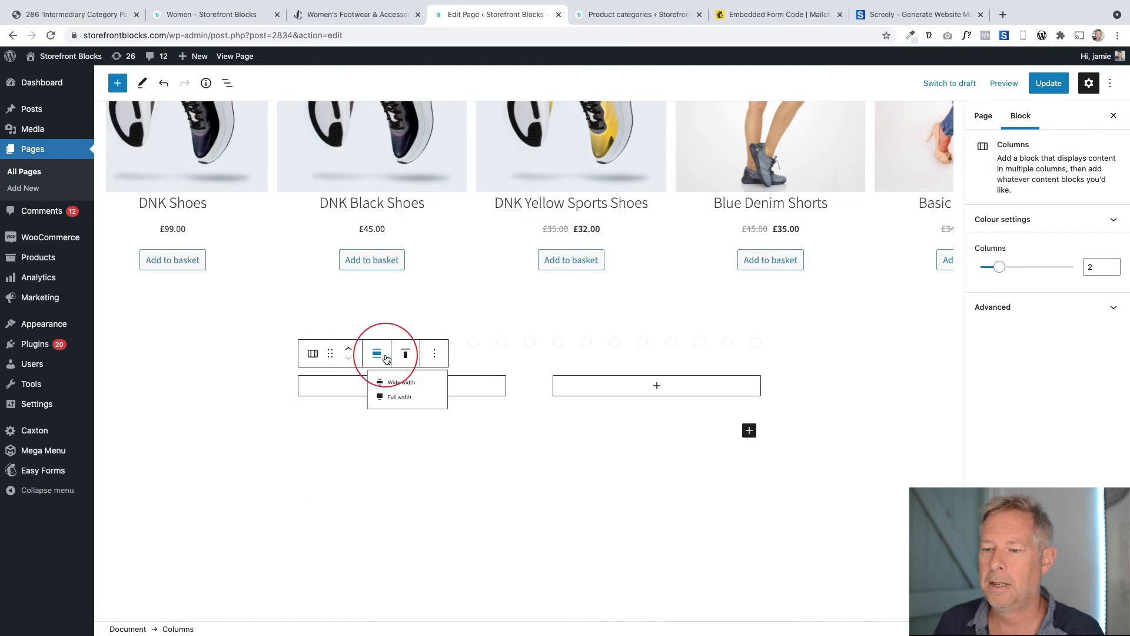
left_click(394, 412)
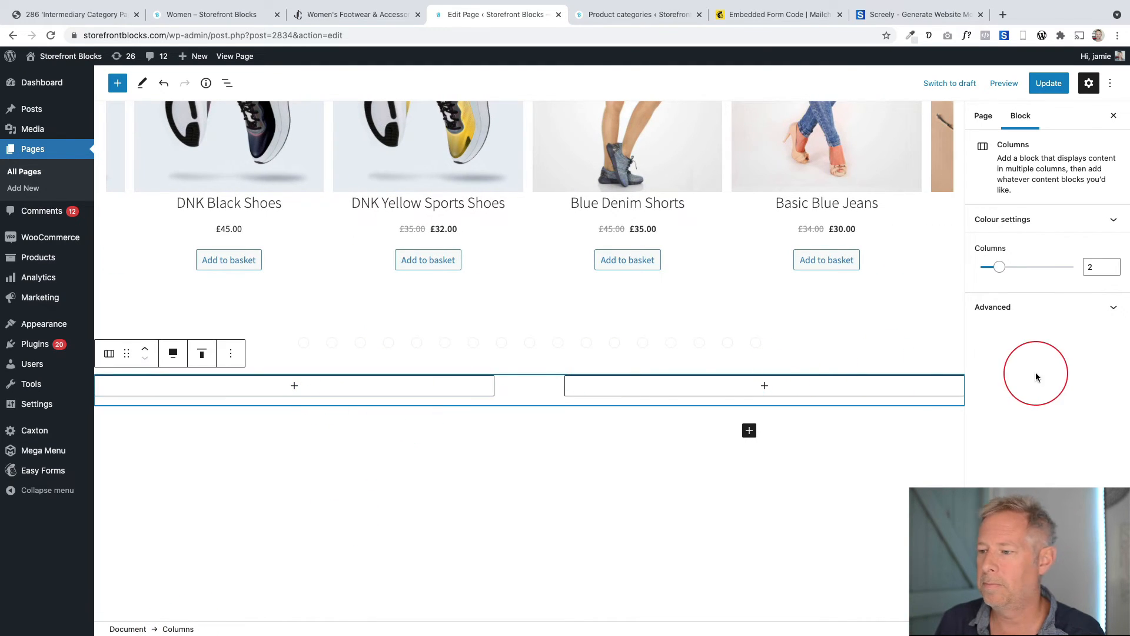
Capture the Core Collection collage image from the Jimmy Choo page and place it in the first column
left_click(368, 15)
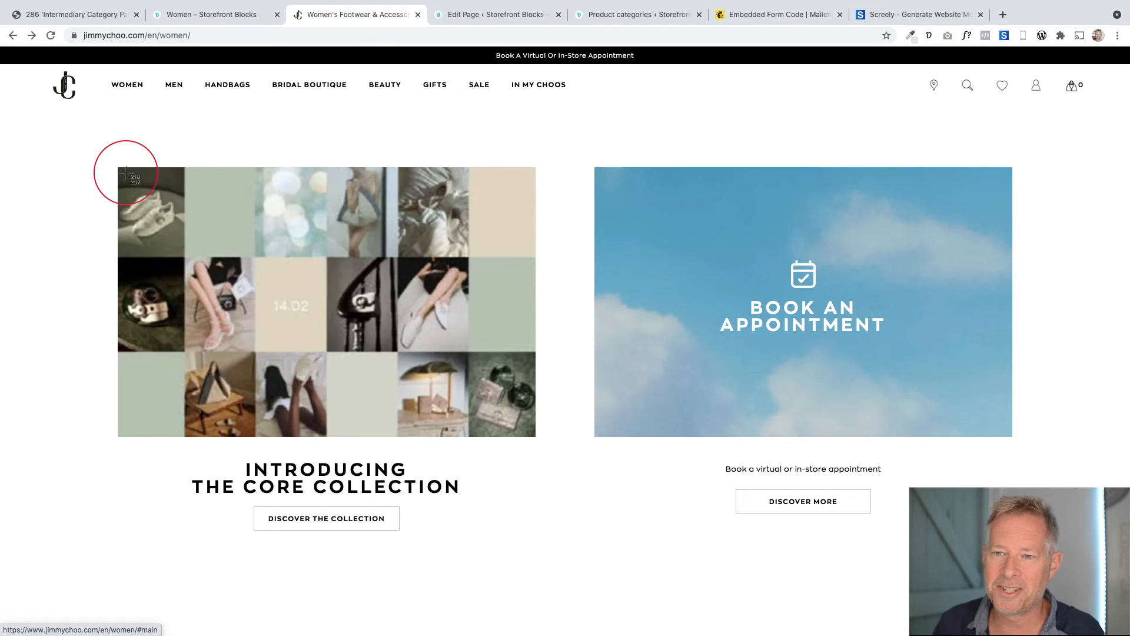
left_click_drag(120, 169, 536, 438)
left_click(498, 14)
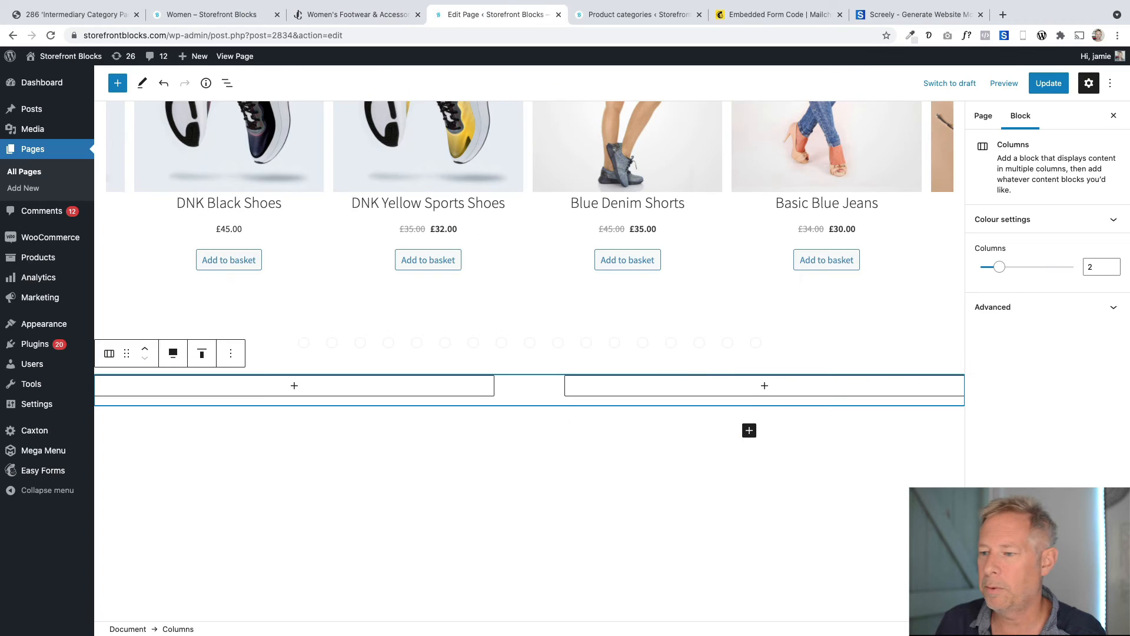
left_click_drag(828, 556, 206, 384)
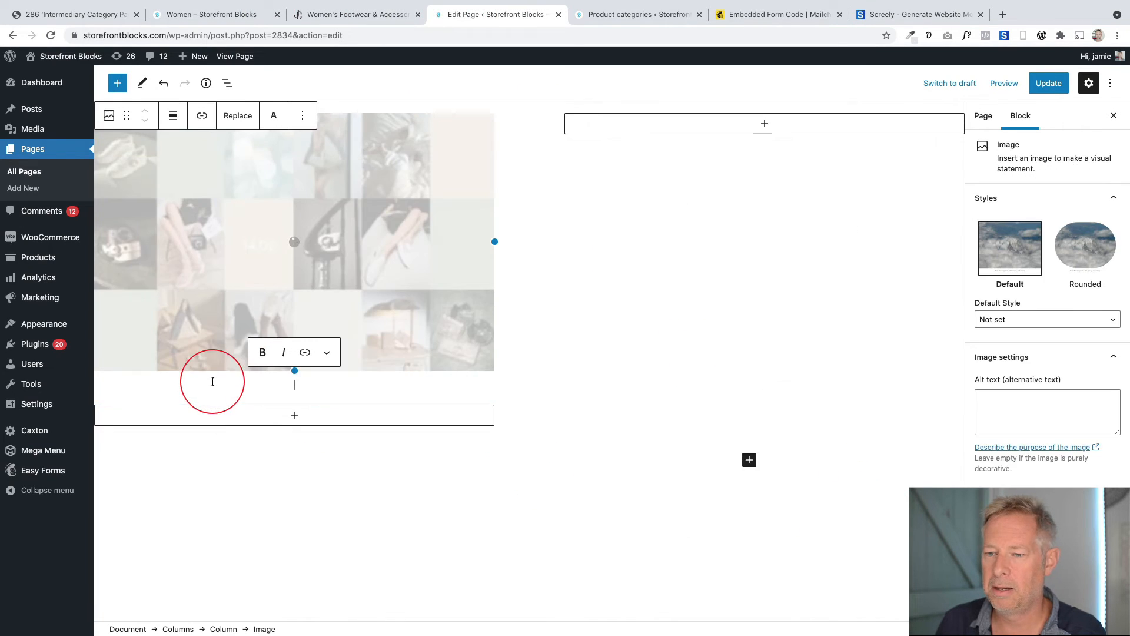
Copy the "INTRODUCING THE CORE COLLECTION" heading from the Jimmy Choo page and paste it below the collage image
left_click(383, 21)
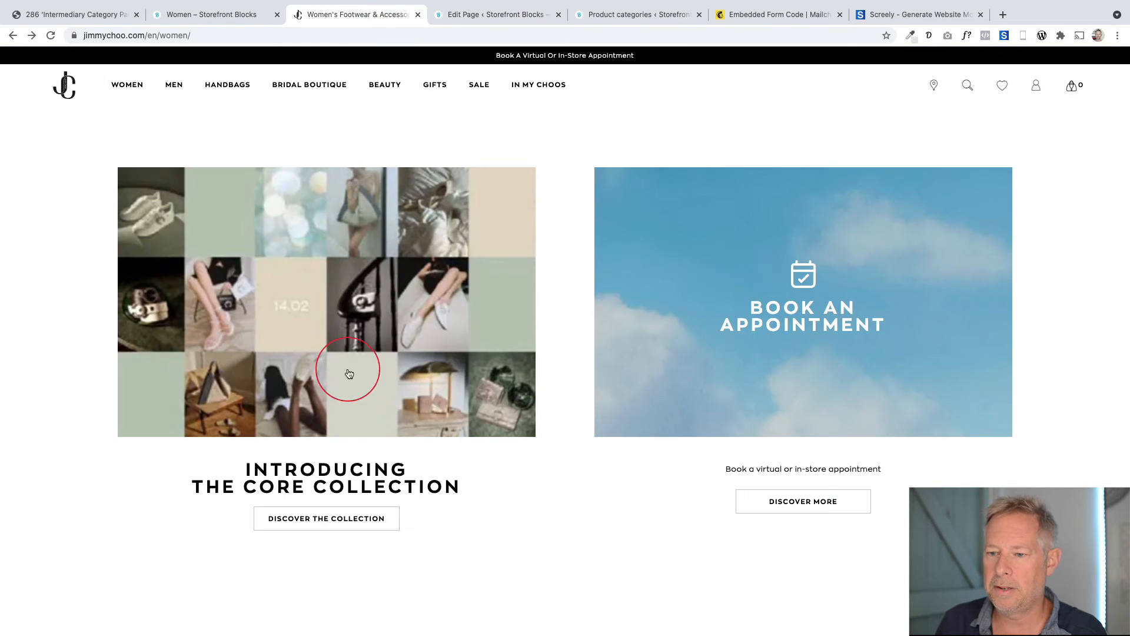
left_click_drag(459, 492, 241, 471)
key("ctrl+c")
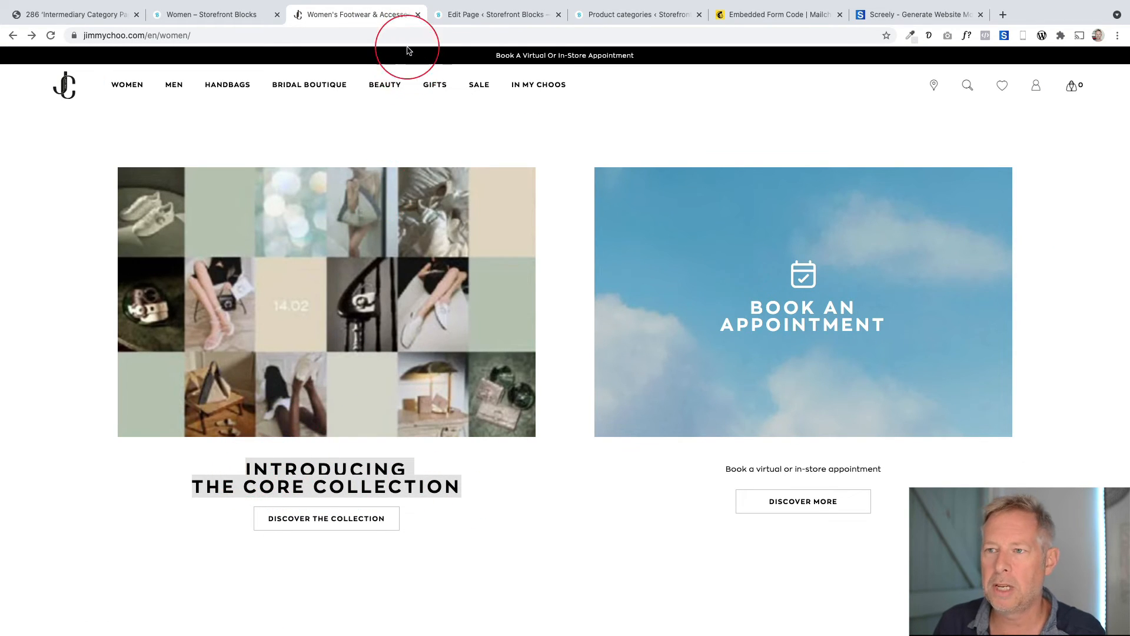
left_click(454, 18)
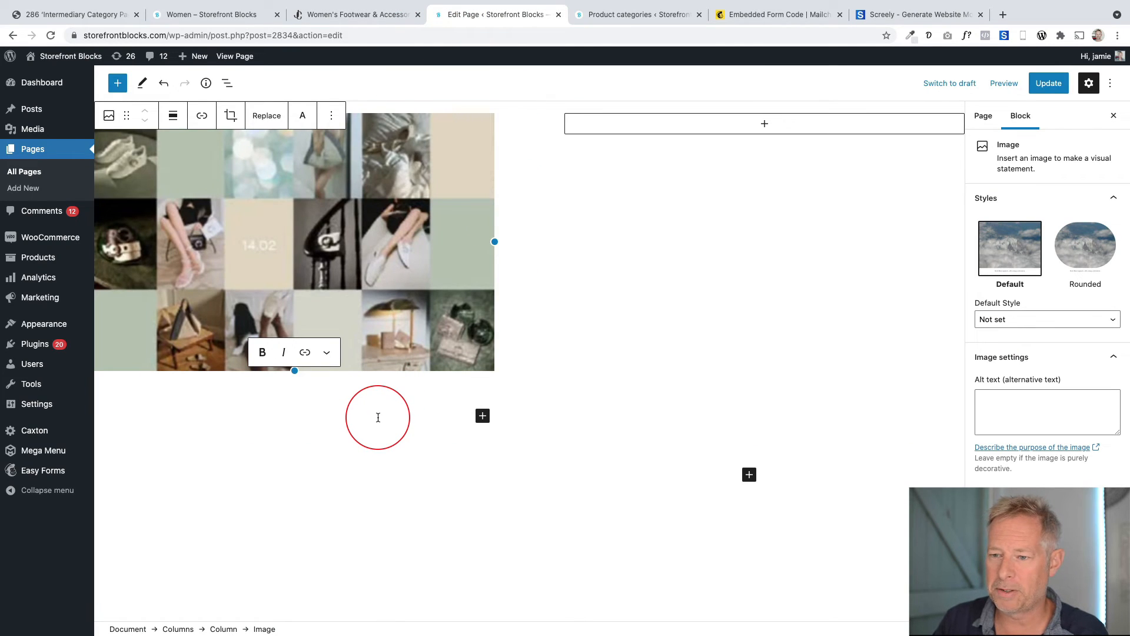
left_click(378, 417)
key("ctrl+v")
Centre the "INTRODUCING THE CORE COLLECTION" heading and set its text colour to black
left_click(223, 389)
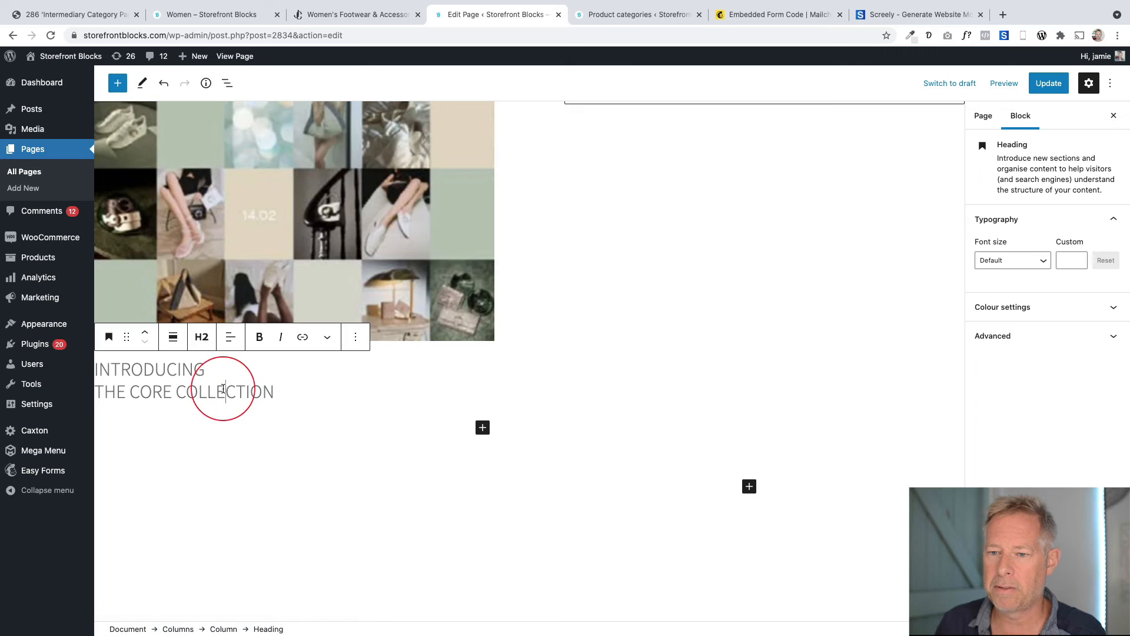
left_click(231, 339)
left_click(281, 388)
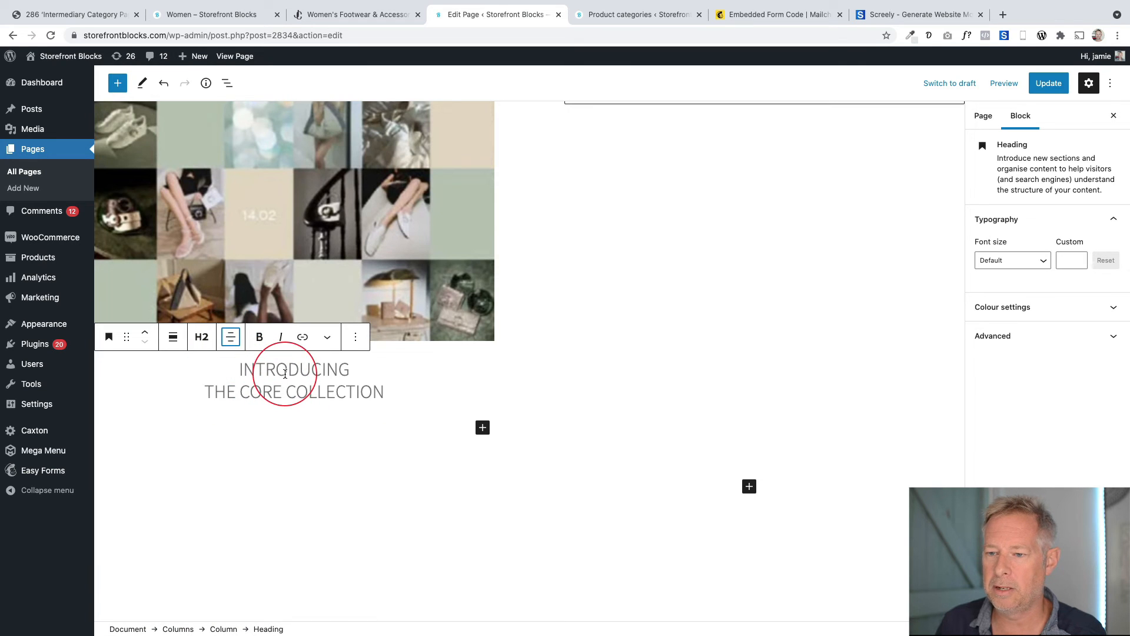
left_click(1039, 307)
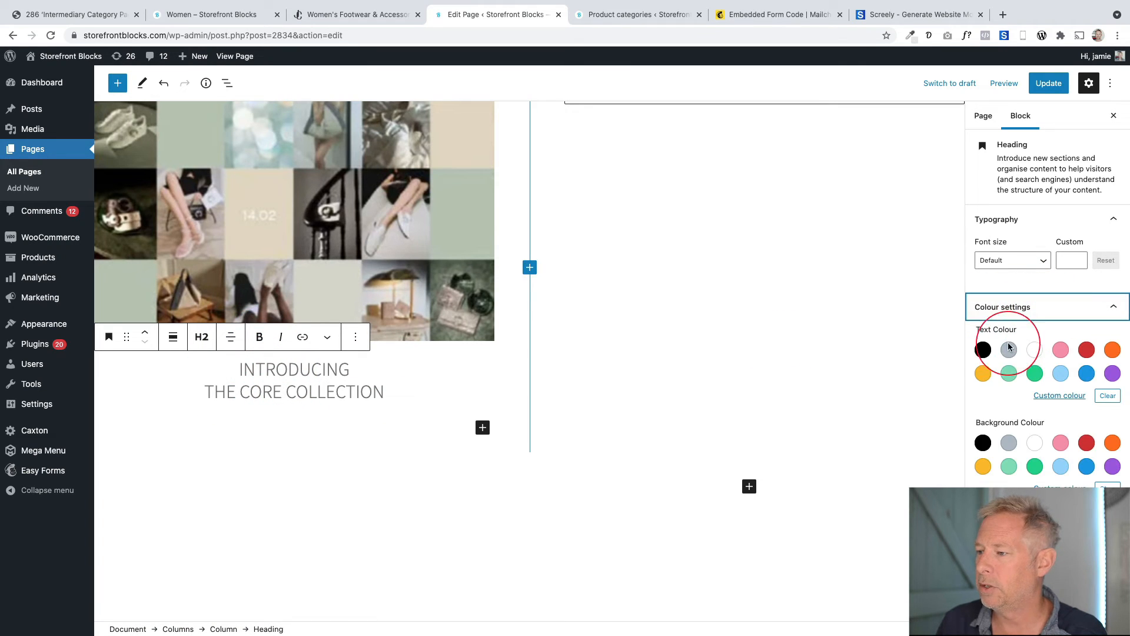
left_click(983, 350)
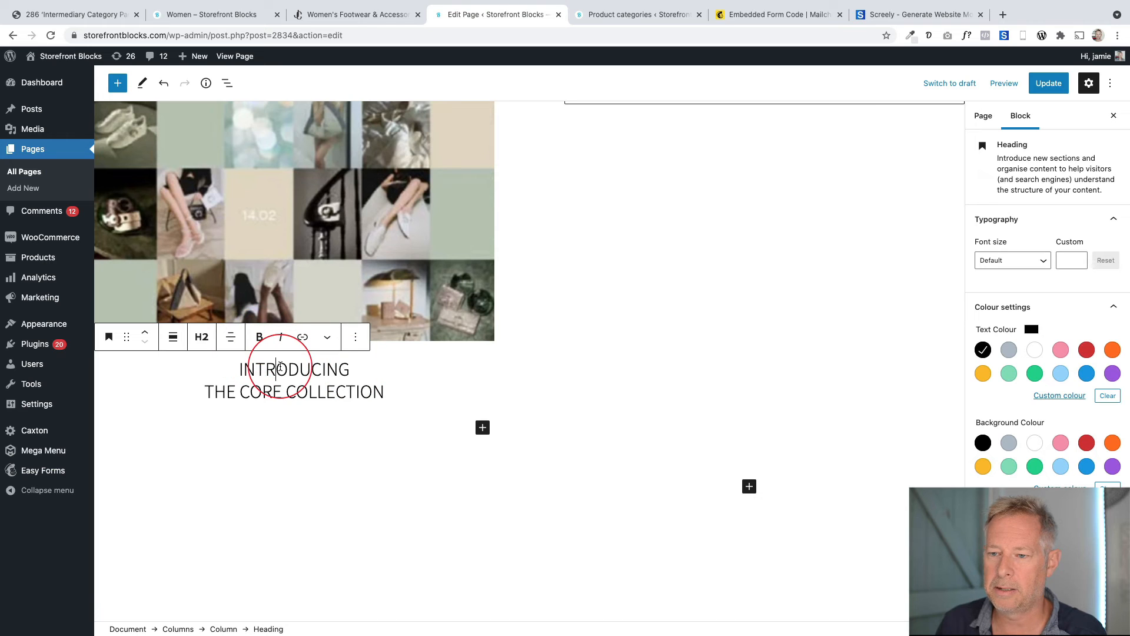
Make the entire Core Collection heading bold and compare it with the original on the Jimmy Choo page
key("shift+super+Right")
left_click_drag(378, 390, 229, 369)
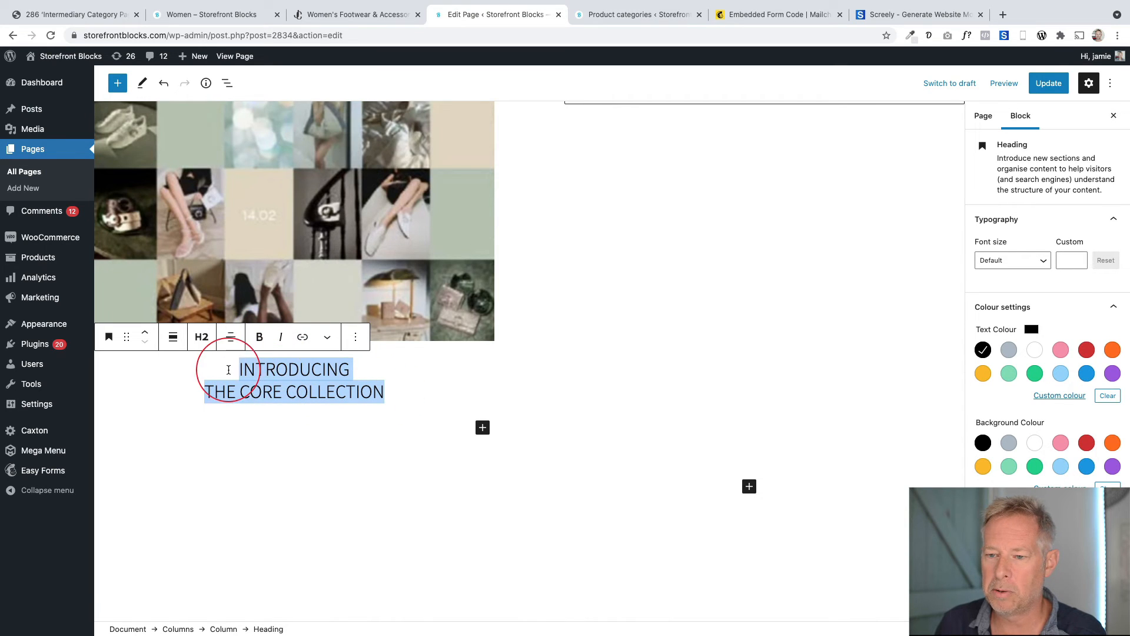
left_click(260, 340)
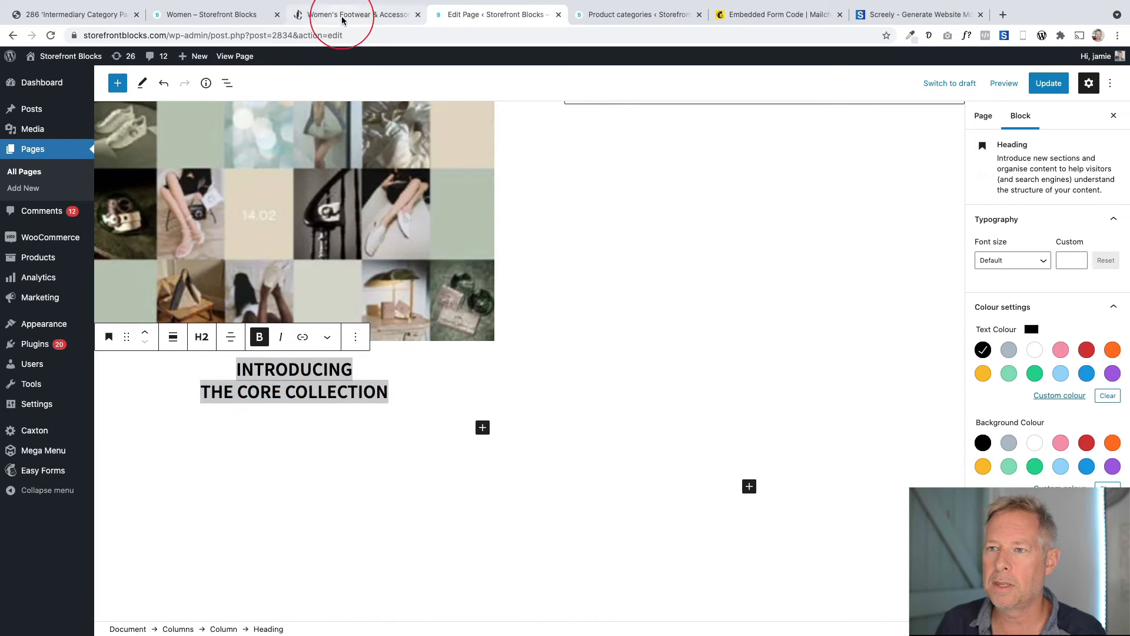
left_click(344, 15)
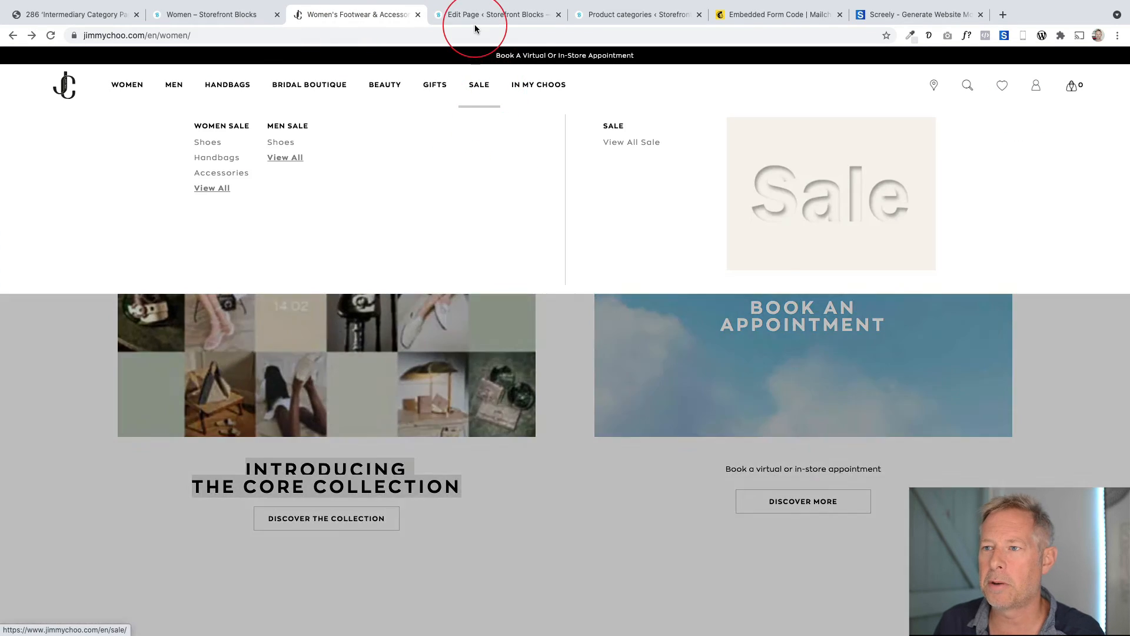
left_click(477, 15)
Add a Buttons block below the heading and label its button "DISCOVER THE COLLECTION" as on the Jimmy Choo page
left_click(427, 394)
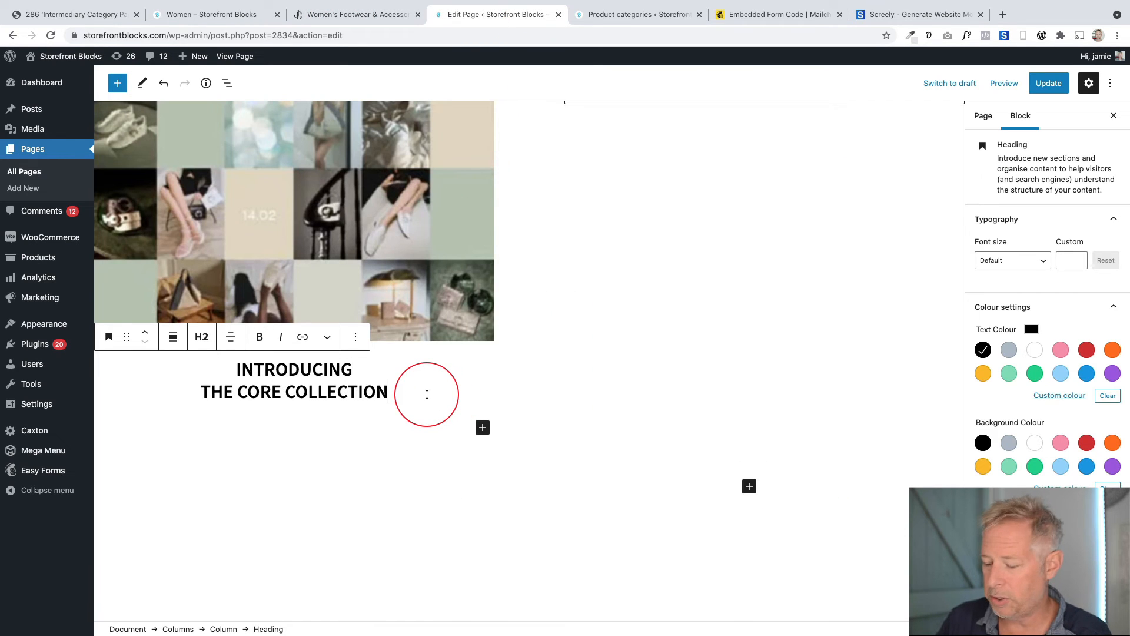
key("Return")
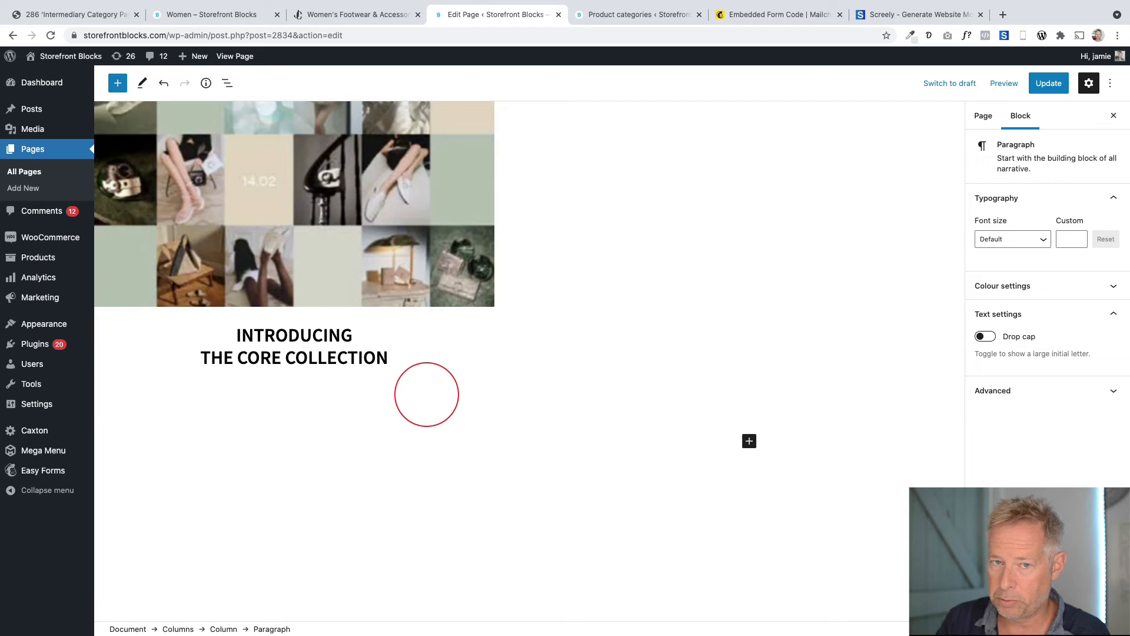
type("/button")
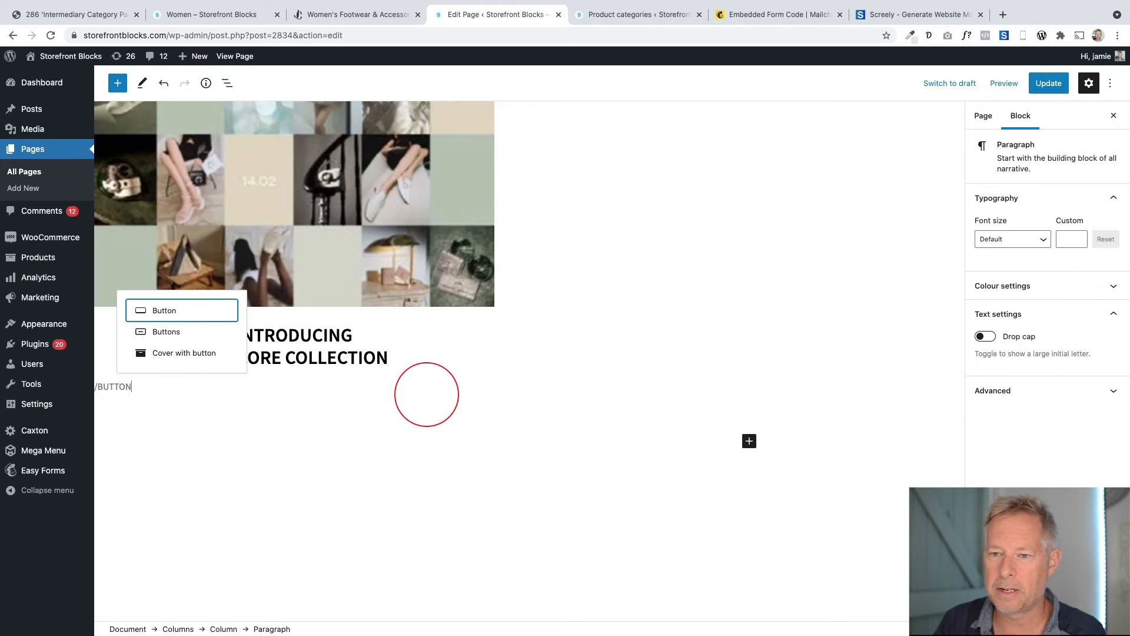
left_click(177, 332)
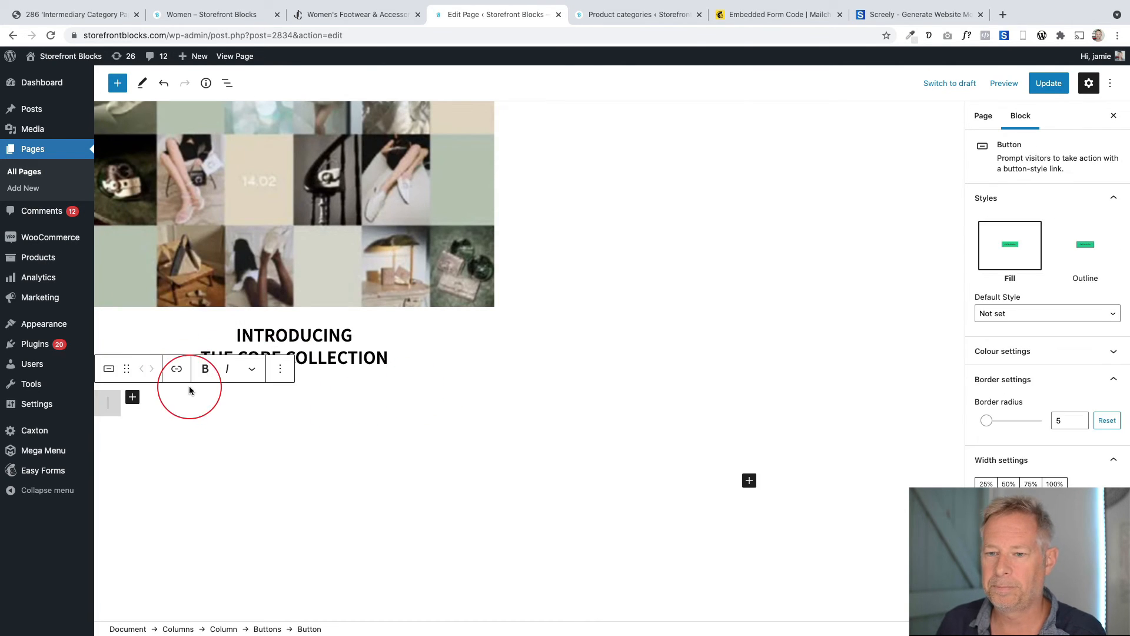
left_click(321, 18)
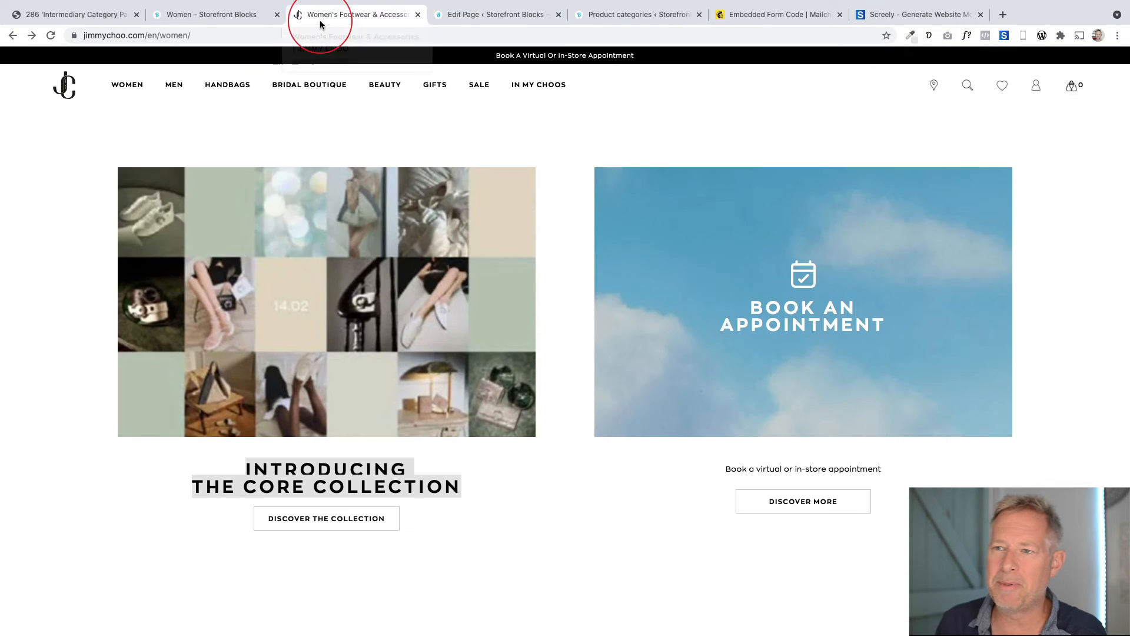
left_click(443, 22)
scroll(365, 272, "down", 1)
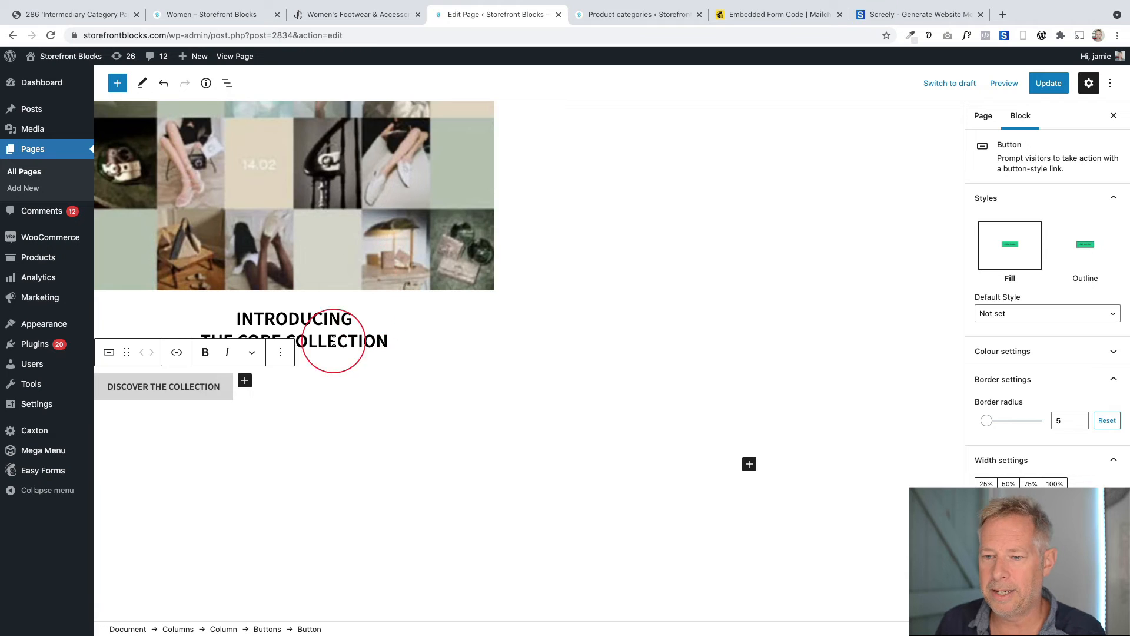
Centre the "DISCOVER THE COLLECTION" button in its column and give it the Outline style
left_click(343, 389)
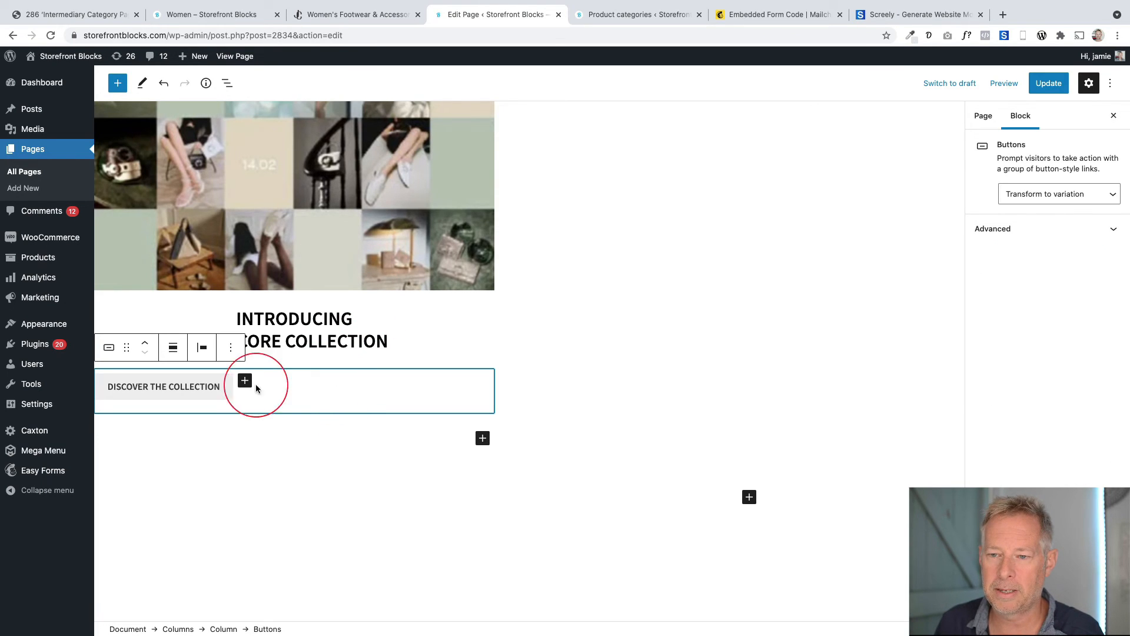
left_click(213, 350)
left_click(244, 411)
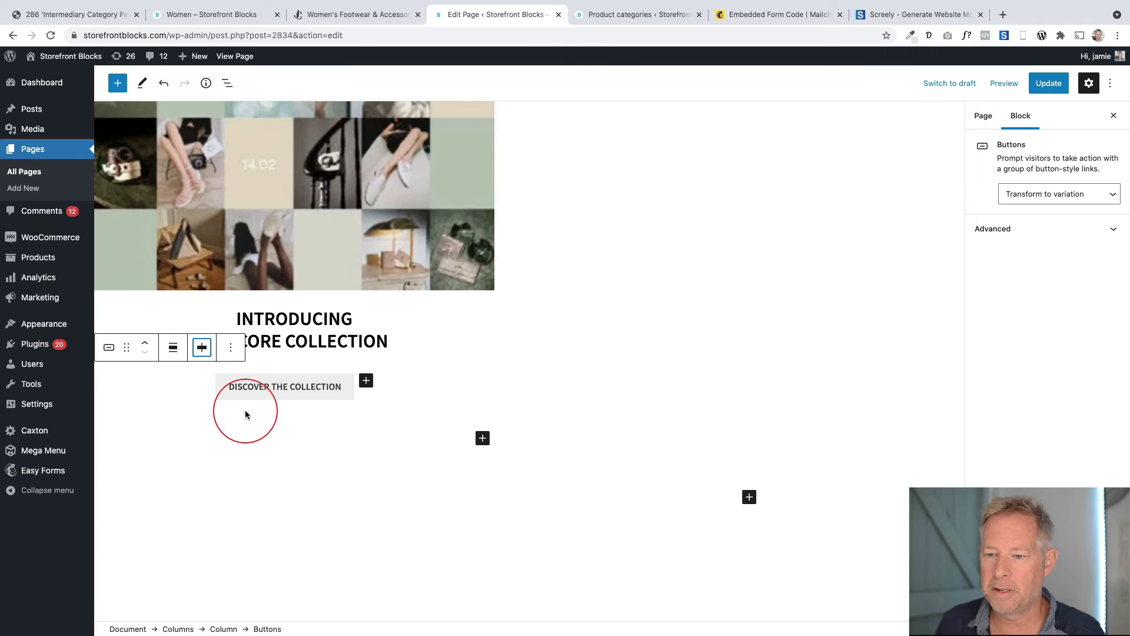
left_click(296, 386)
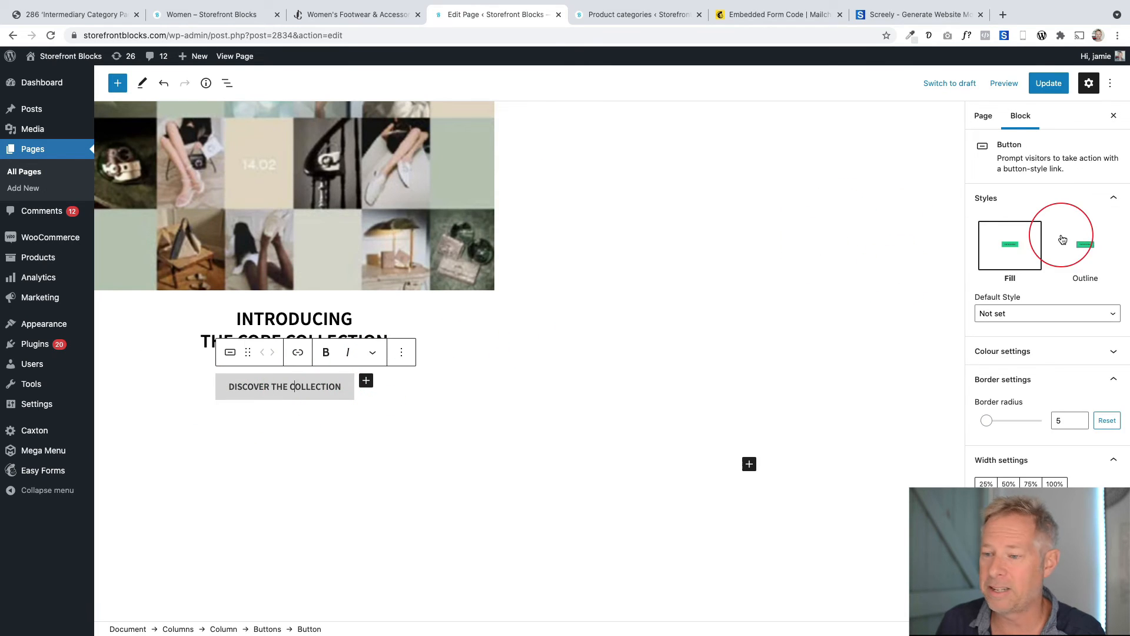
left_click(1086, 255)
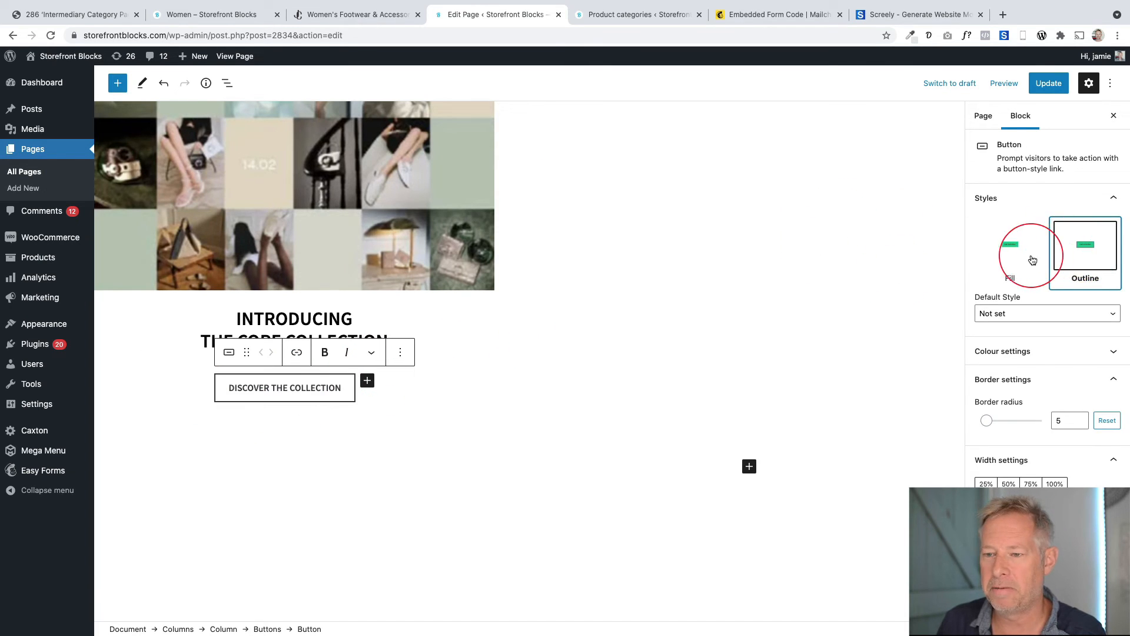
scroll(584, 344, "up", 3)
left_click(434, 518)
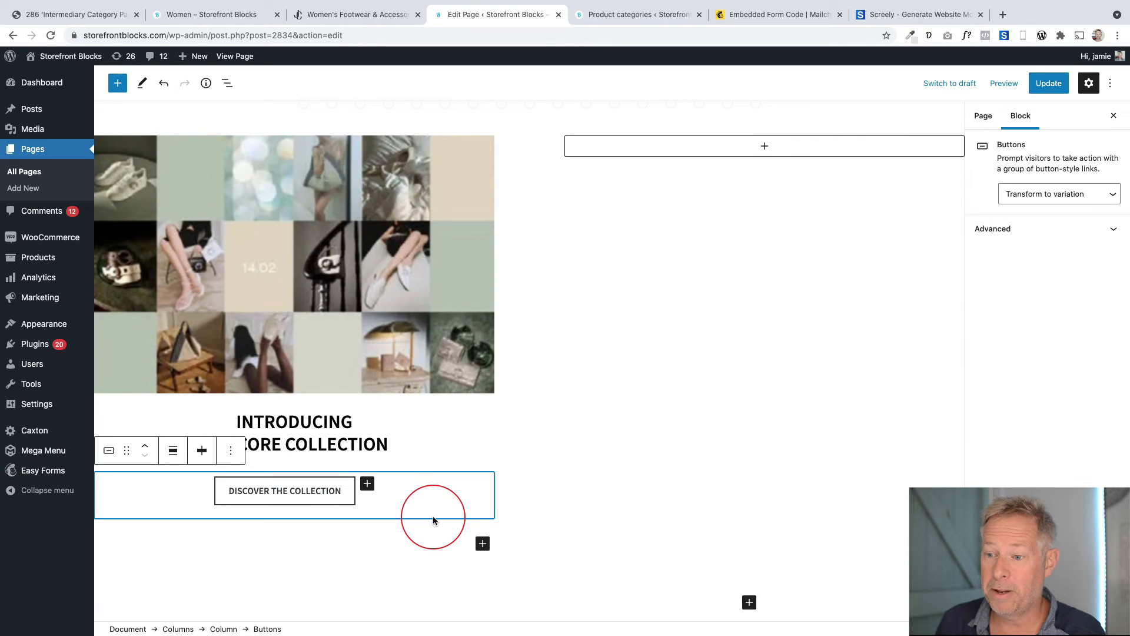
scroll(403, 529, "up", 1)
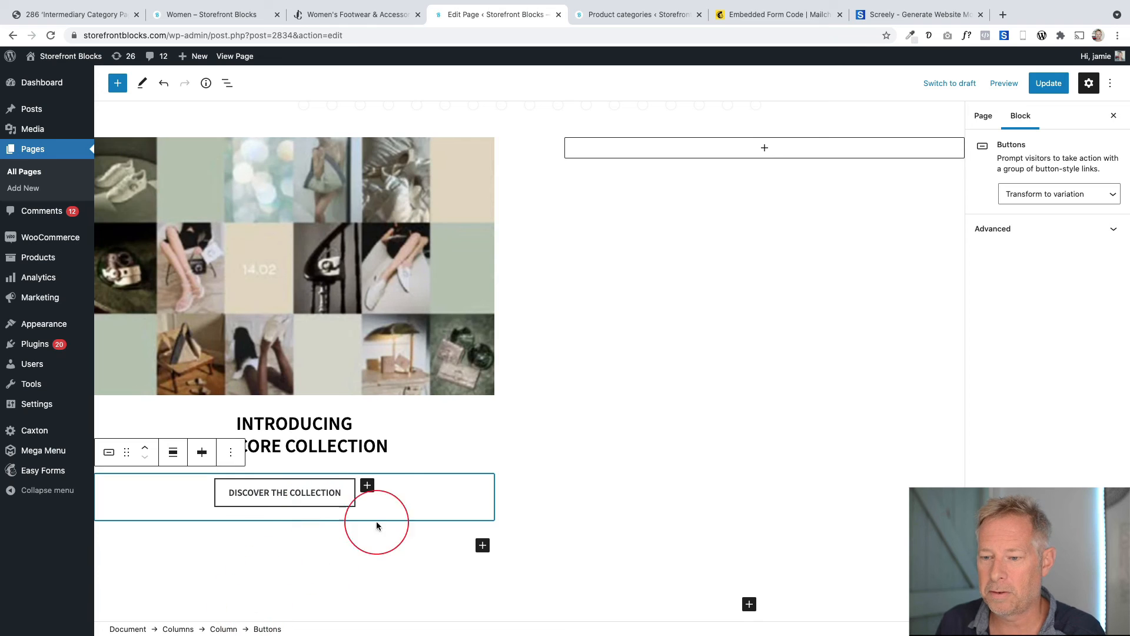
Duplicate the entire Core Collection column with its image, heading and button, and remove the empty column beside the copy
triple_click(288, 446)
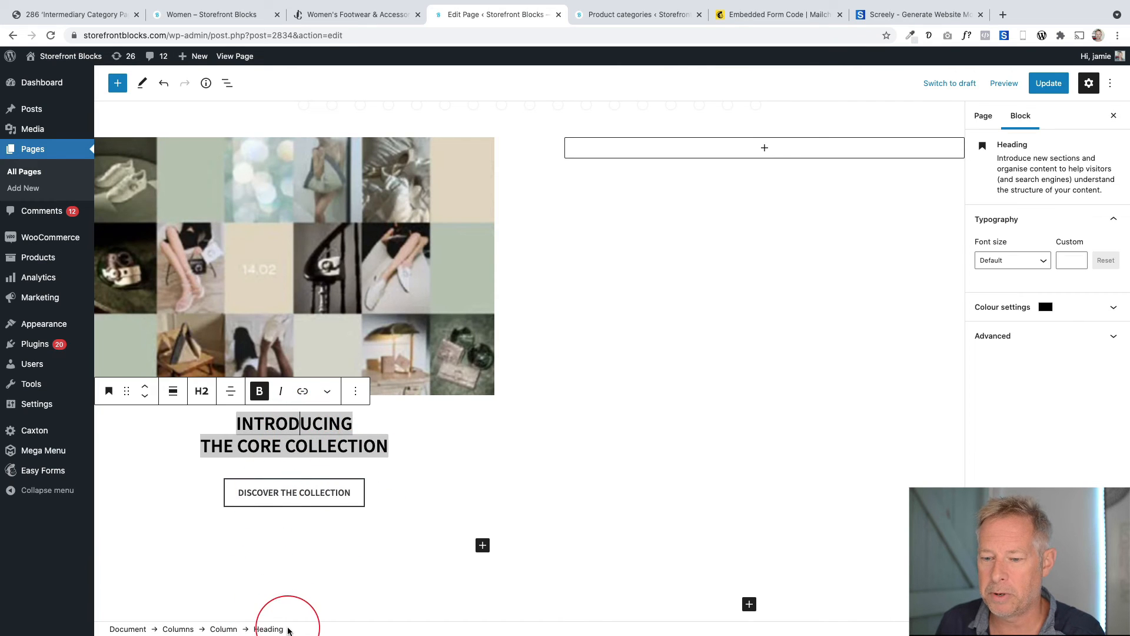
left_click(223, 630)
left_click(206, 117)
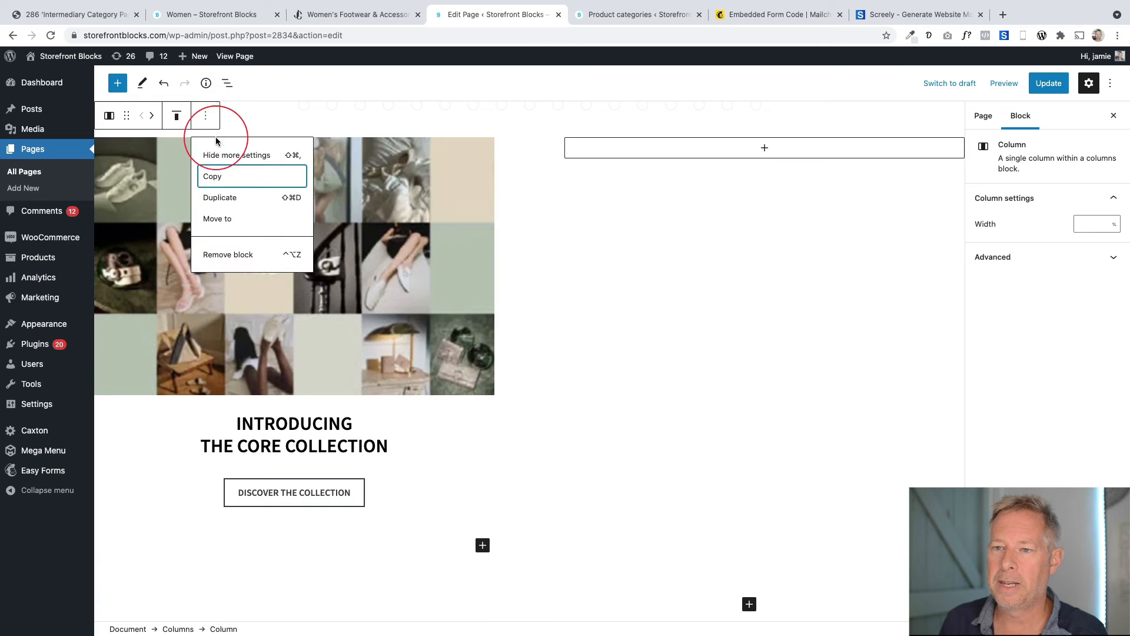
left_click(222, 195)
left_click(809, 290)
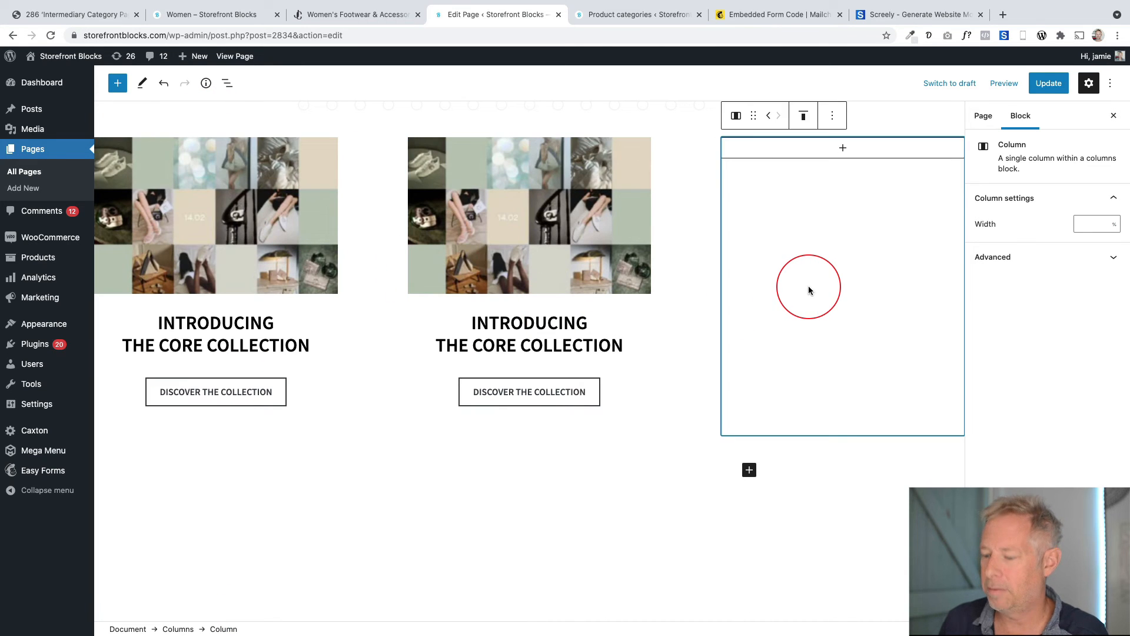
key("BackSpace")
Capture the "BOOK AN APPOINTMENT" image from the Jimmy Choo page and use it in place of the duplicated column's image
left_click(390, 25)
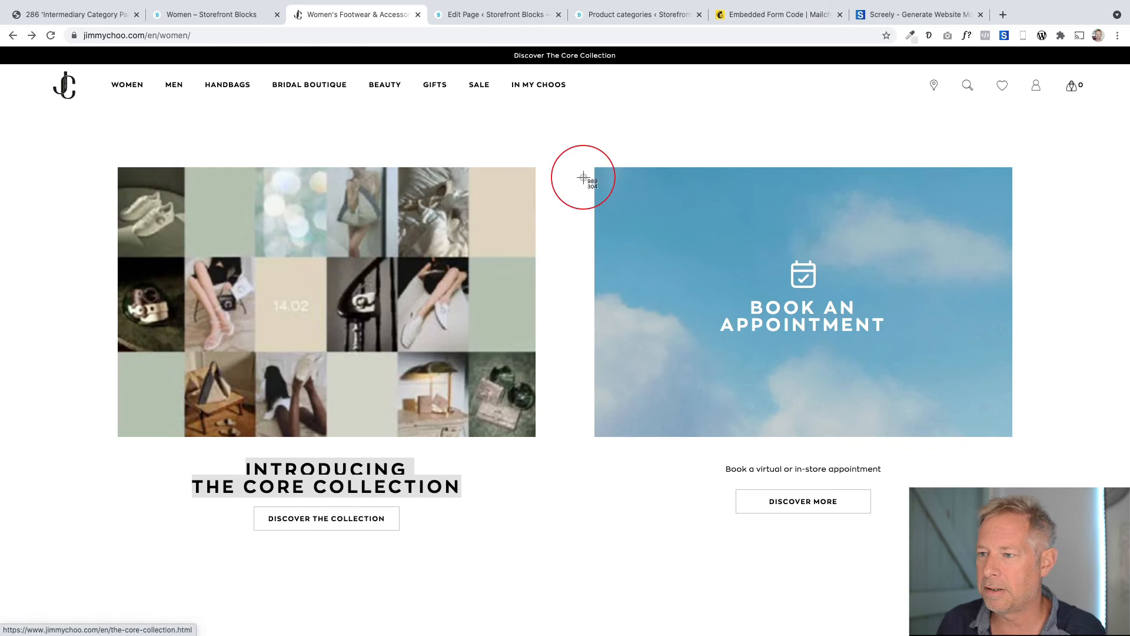
left_click_drag(595, 167, 1013, 437)
left_click(478, 13)
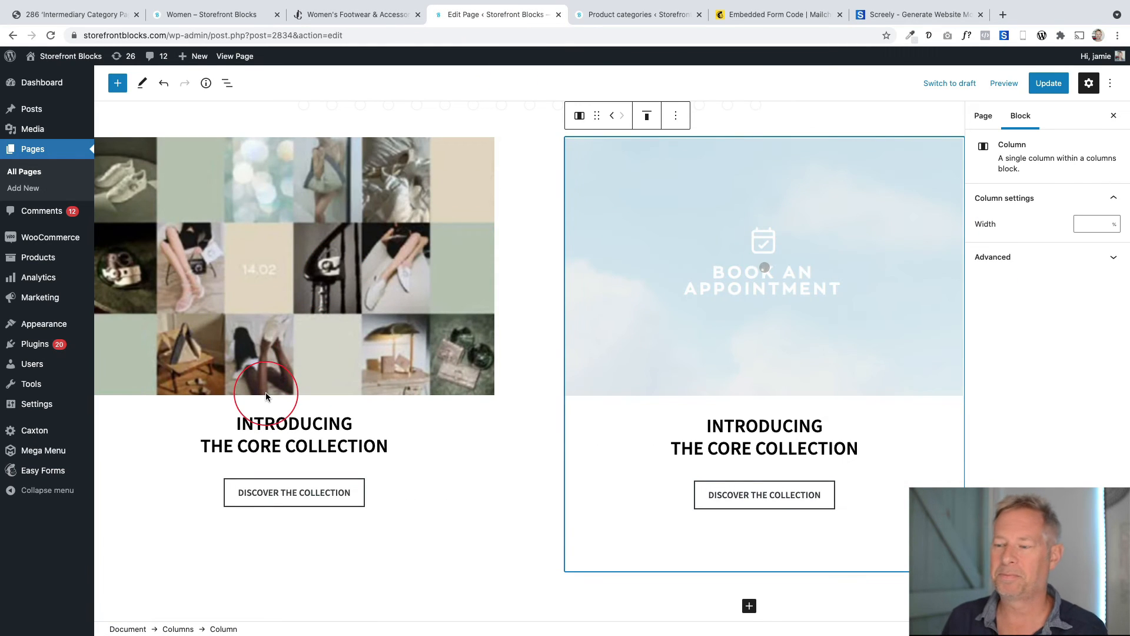
scroll(274, 393, "up", 1)
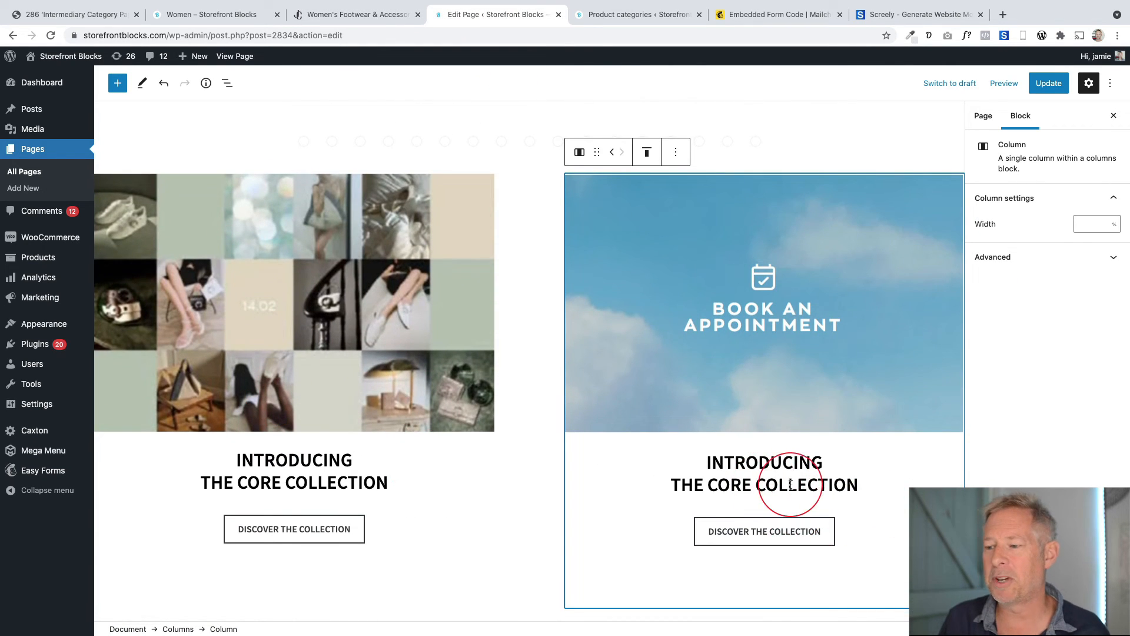
Check the two finished columns and examine the appointment text and email sign-up section on the Jimmy Choo page
scroll(791, 485, "down", 3)
scroll(790, 487, "down", 2)
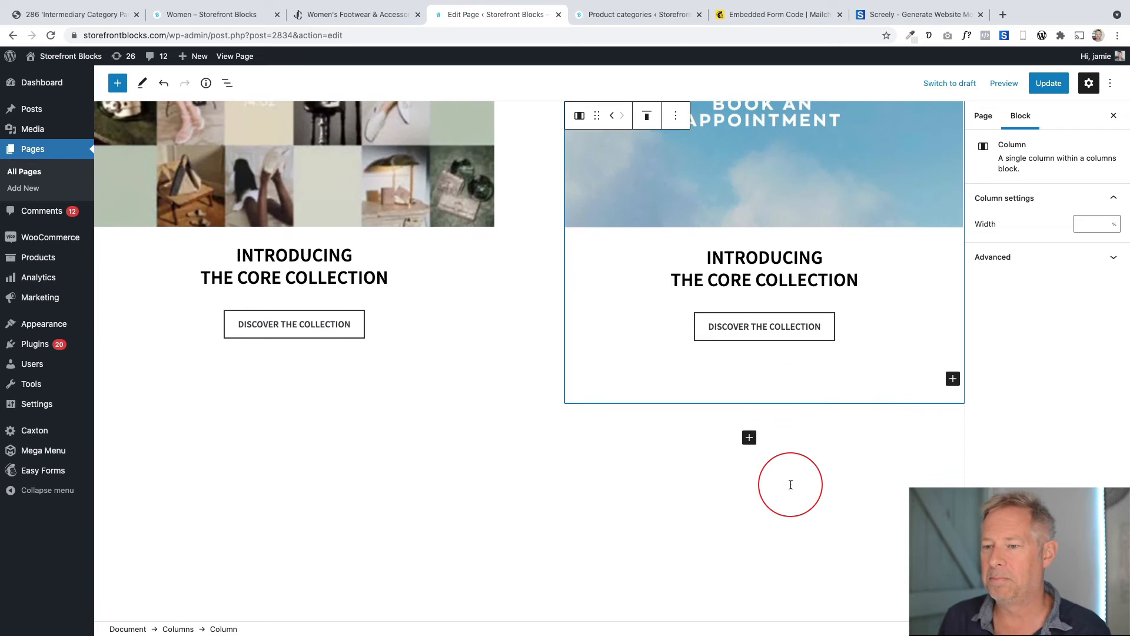
scroll(790, 488, "up", 2)
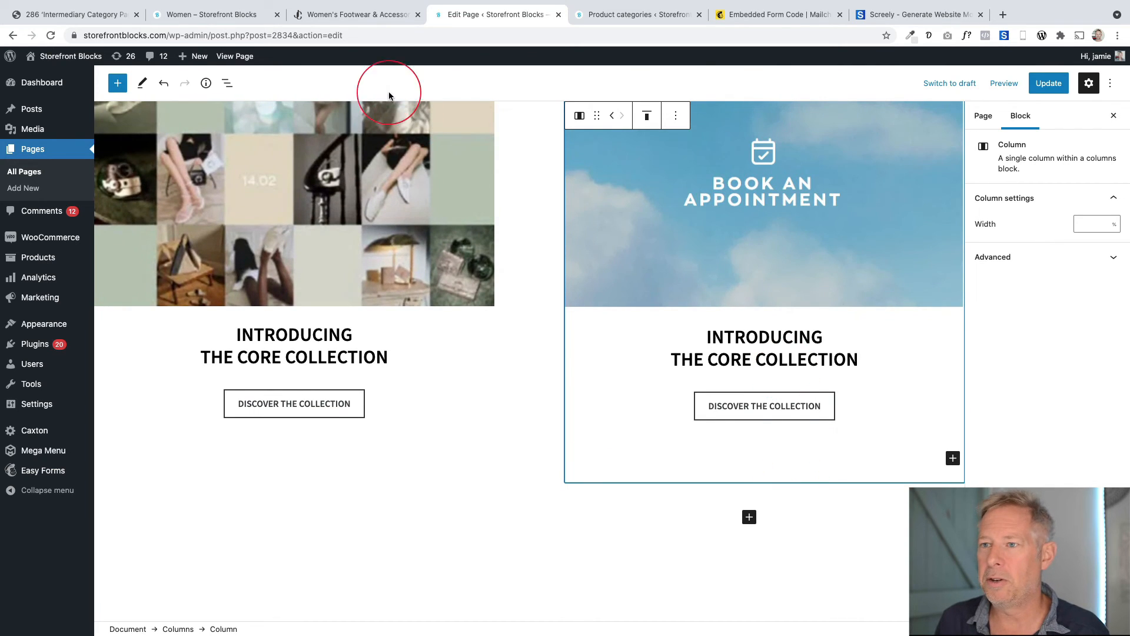
left_click(372, 14)
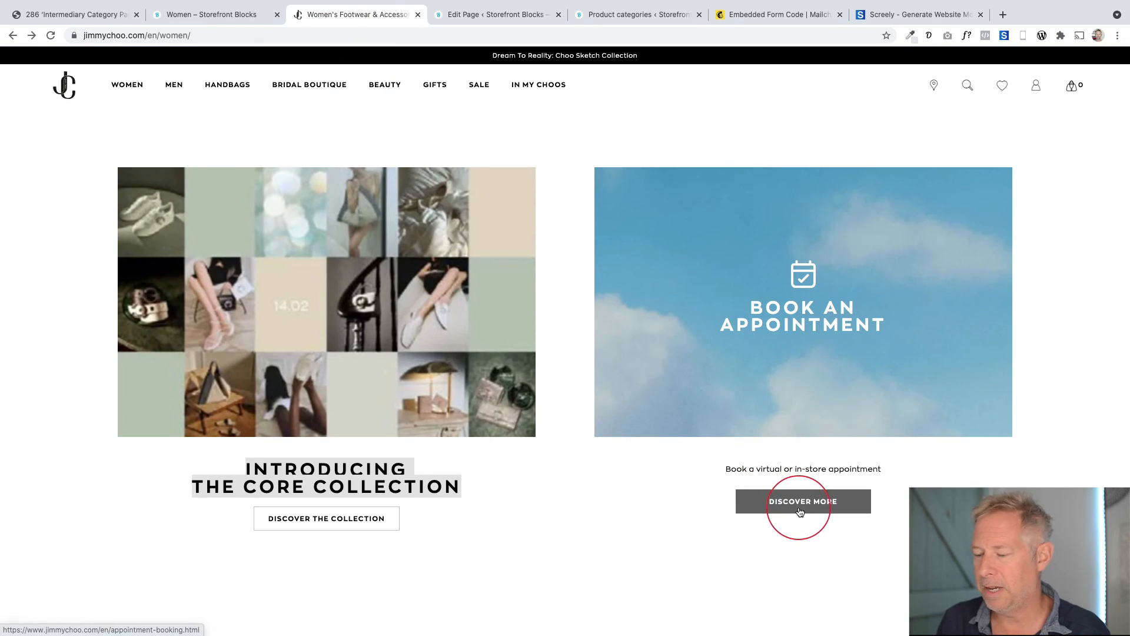
scroll(575, 535, "down", 6)
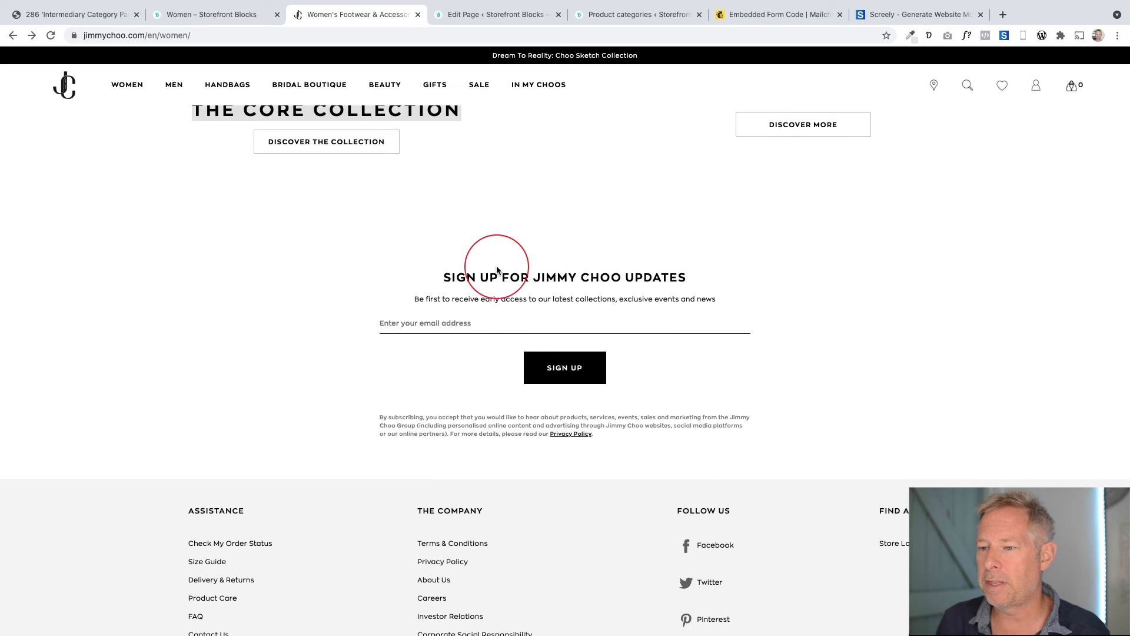
left_click(495, 14)
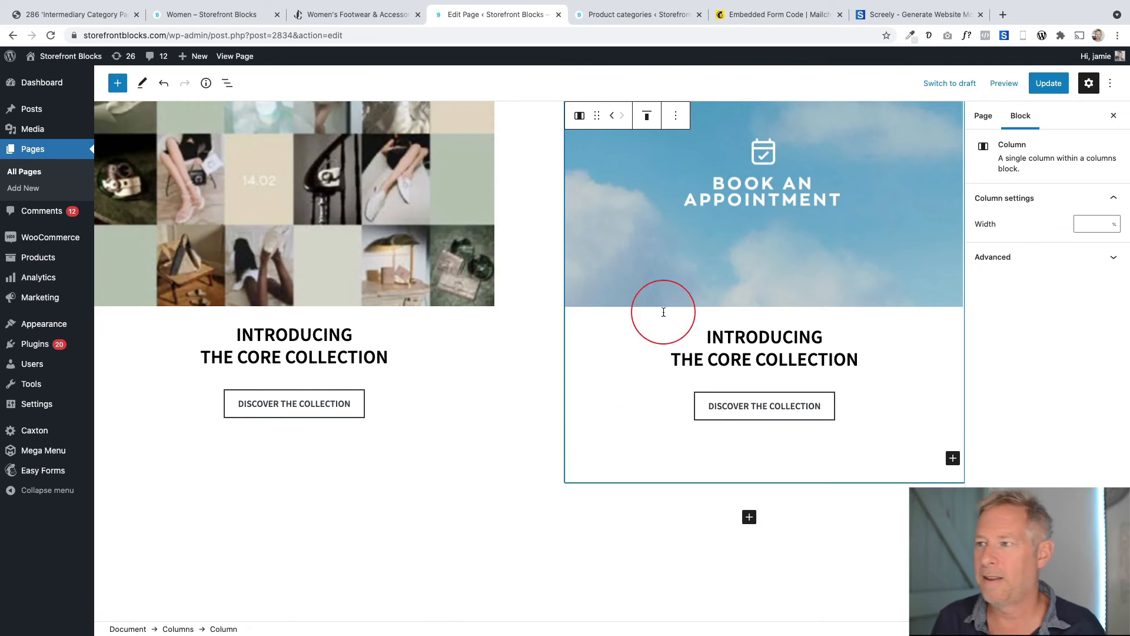
Switch to Mailchimp, compare the Condensed and Horizontal embedded forms, and copy the embed code of the Horizontal form
left_click(756, 18)
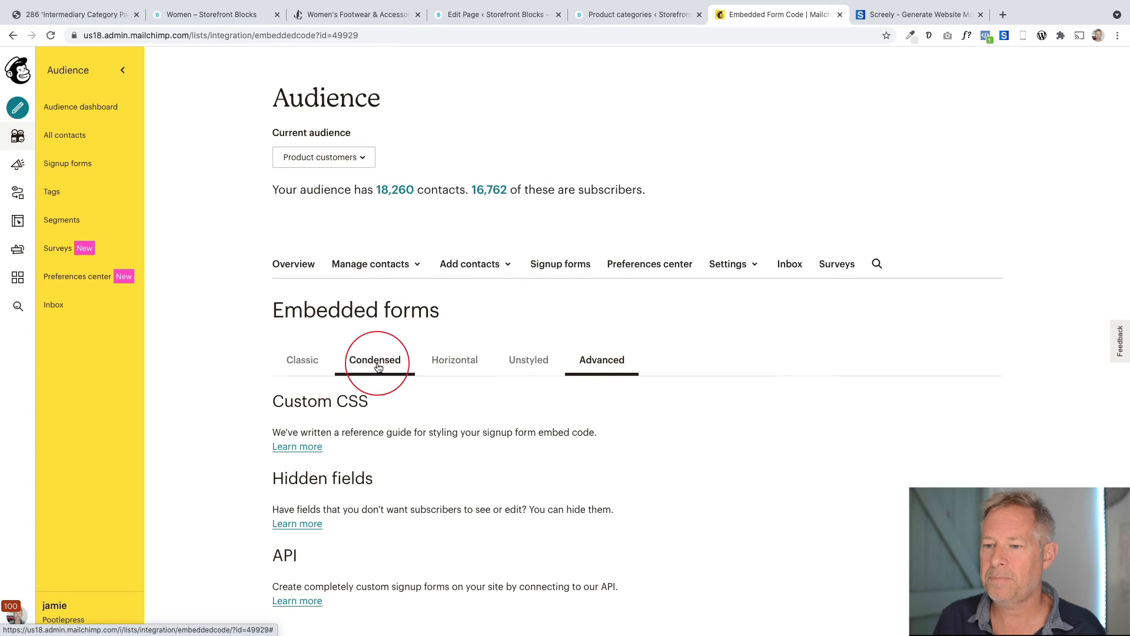
scroll(445, 395, "down", 3)
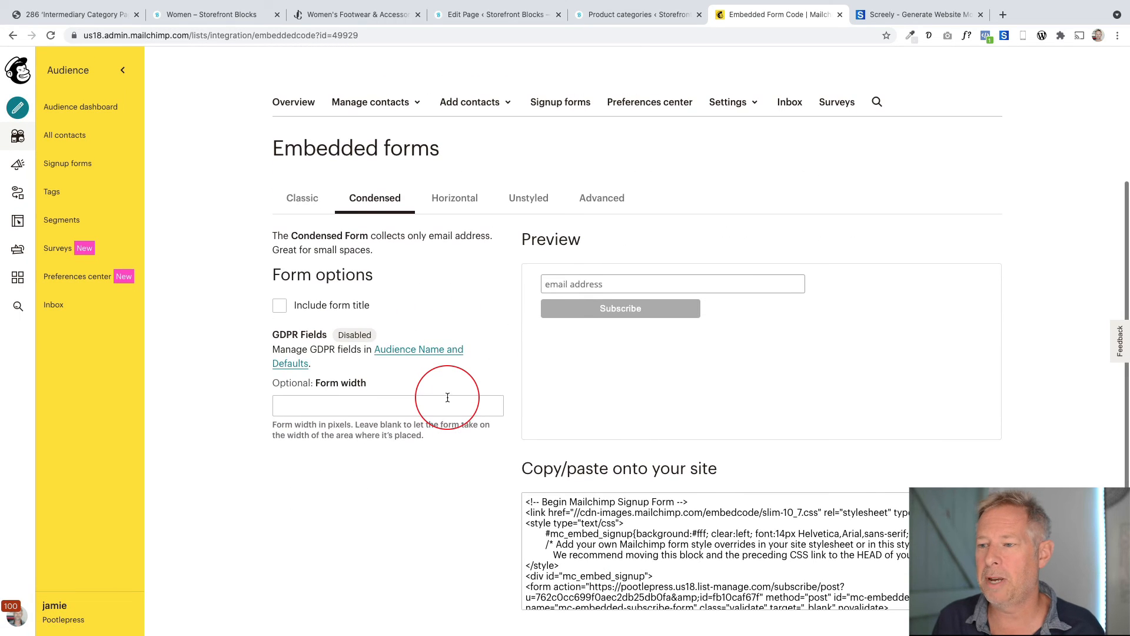
left_click(455, 203)
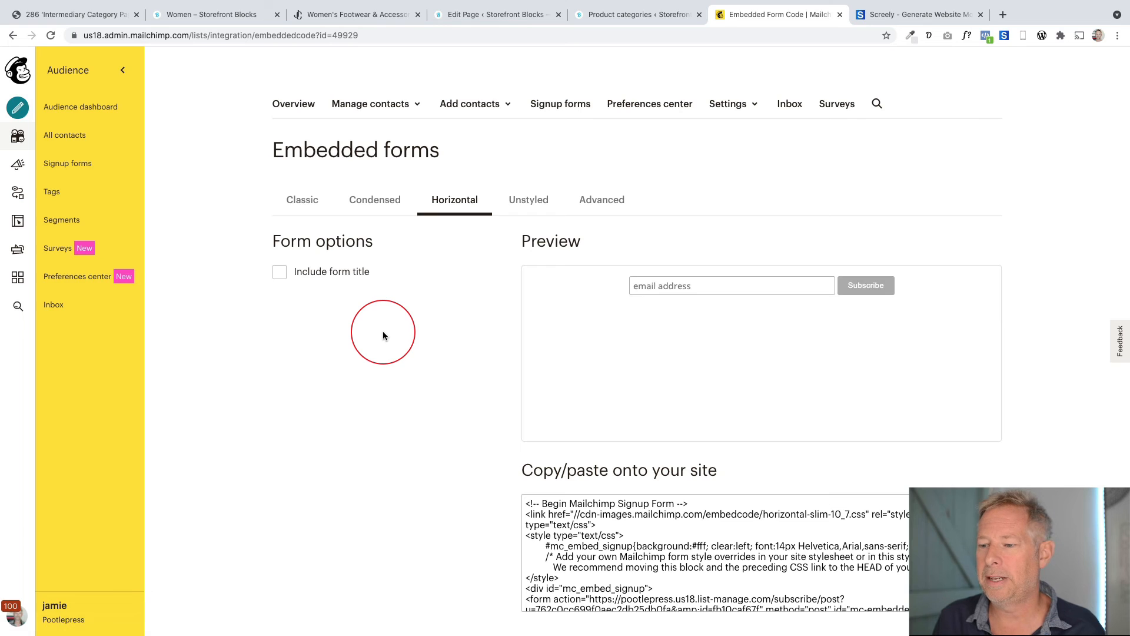
scroll(342, 358, "up", 1)
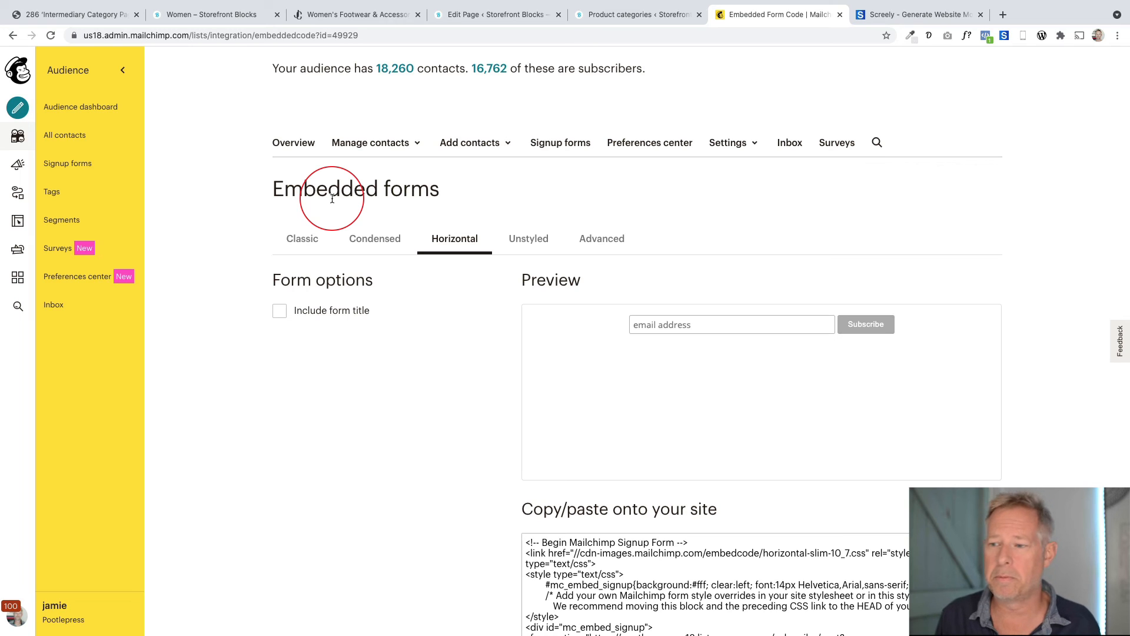
scroll(382, 371, "down", 1)
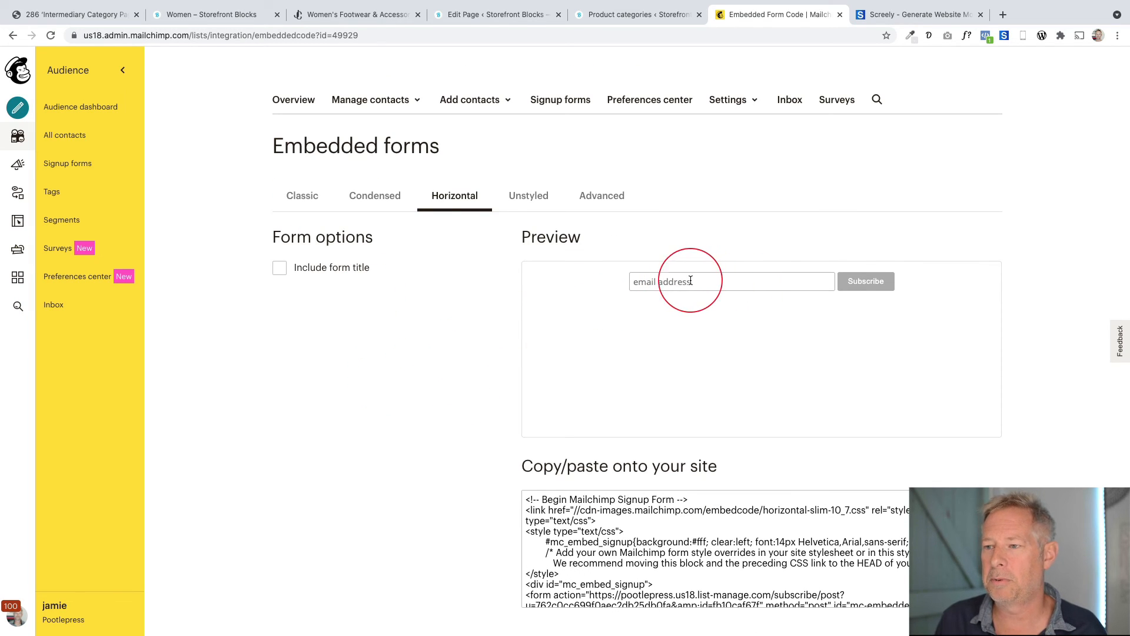
left_click(663, 533)
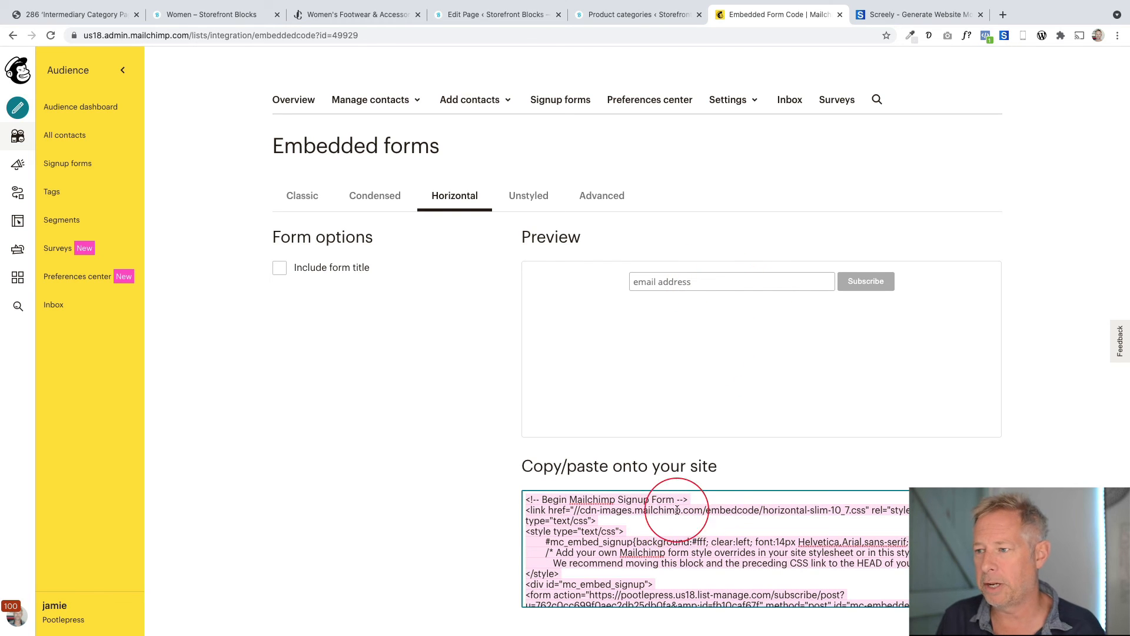
left_click(373, 198)
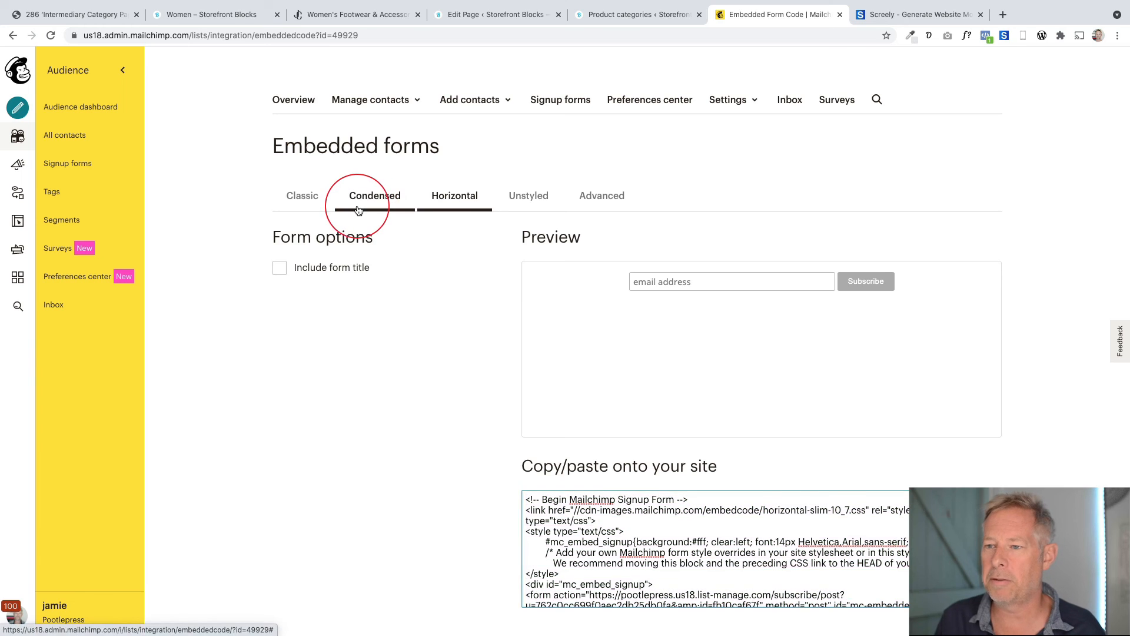
left_click(452, 200)
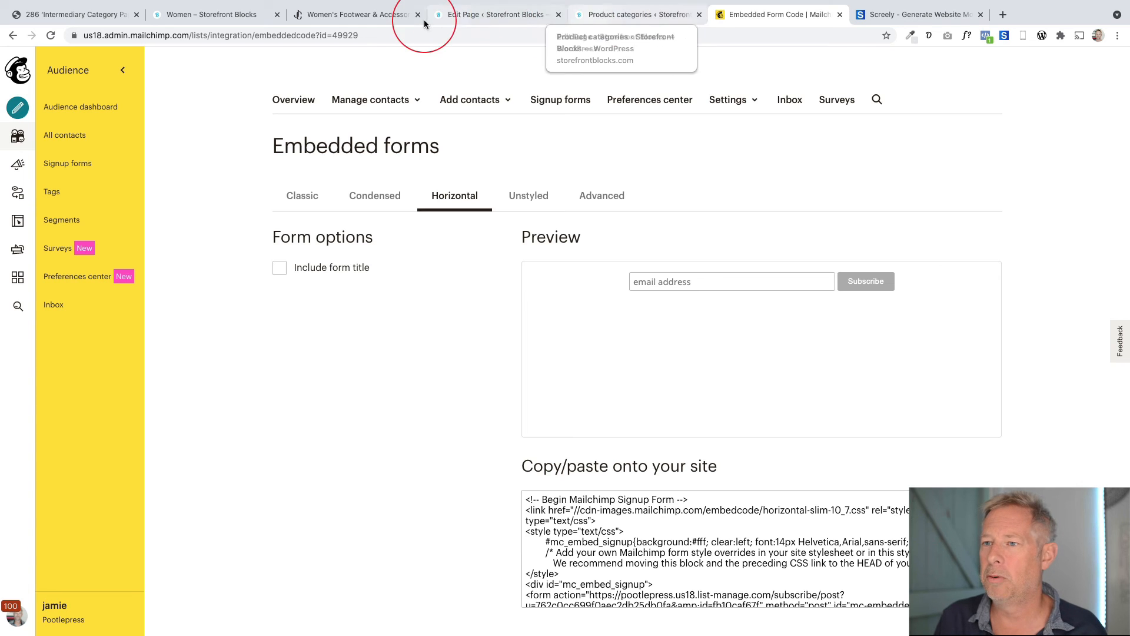
Add a Custom HTML block below the two columns in the page editor, paste the Mailchimp form code into it and preview it
left_click(489, 15)
left_click(669, 528)
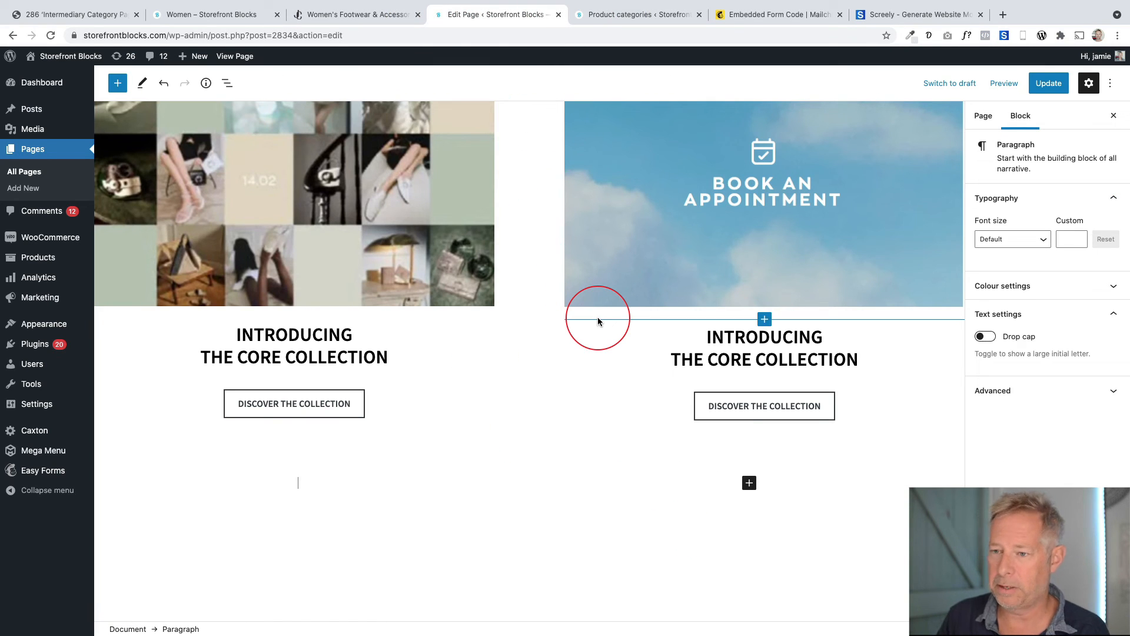
type("/HTML")
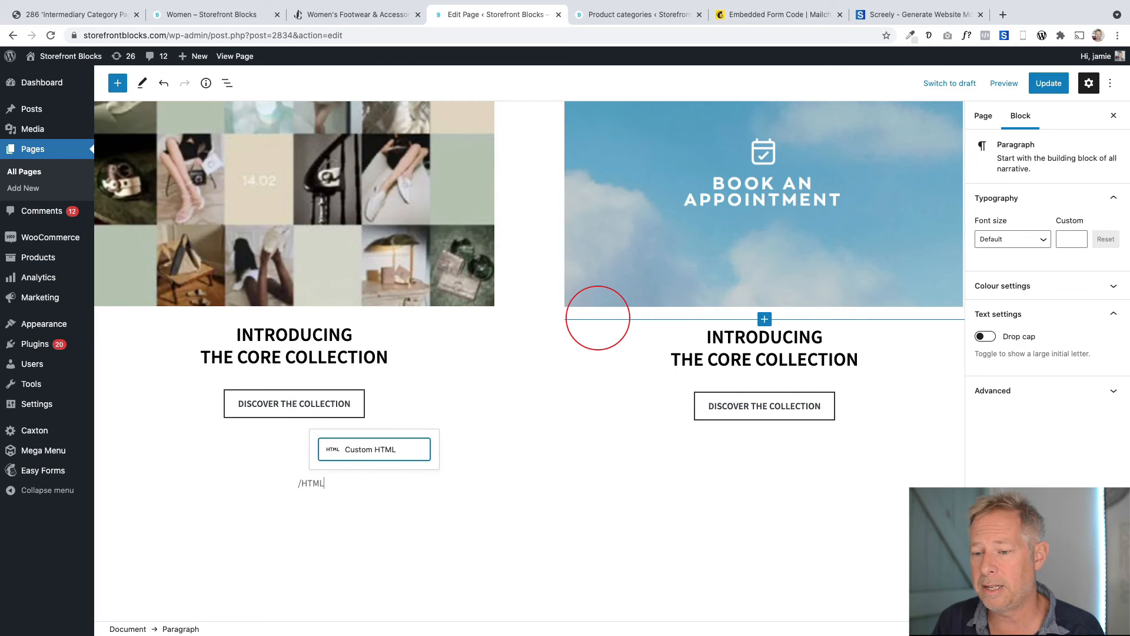
left_click(359, 452)
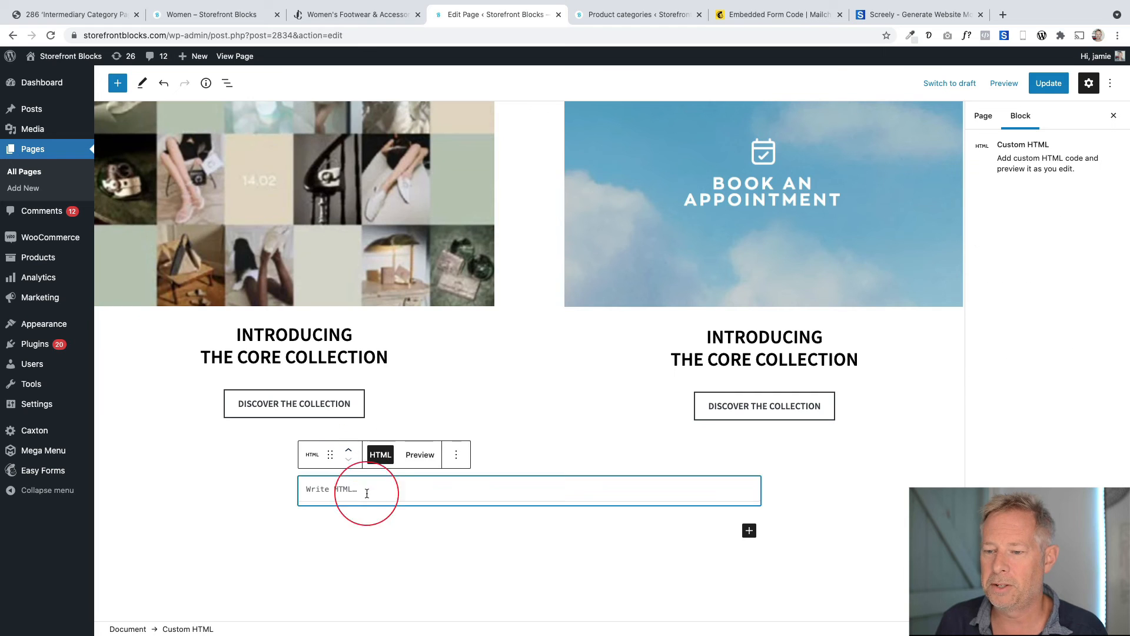
key("ctrl+v")
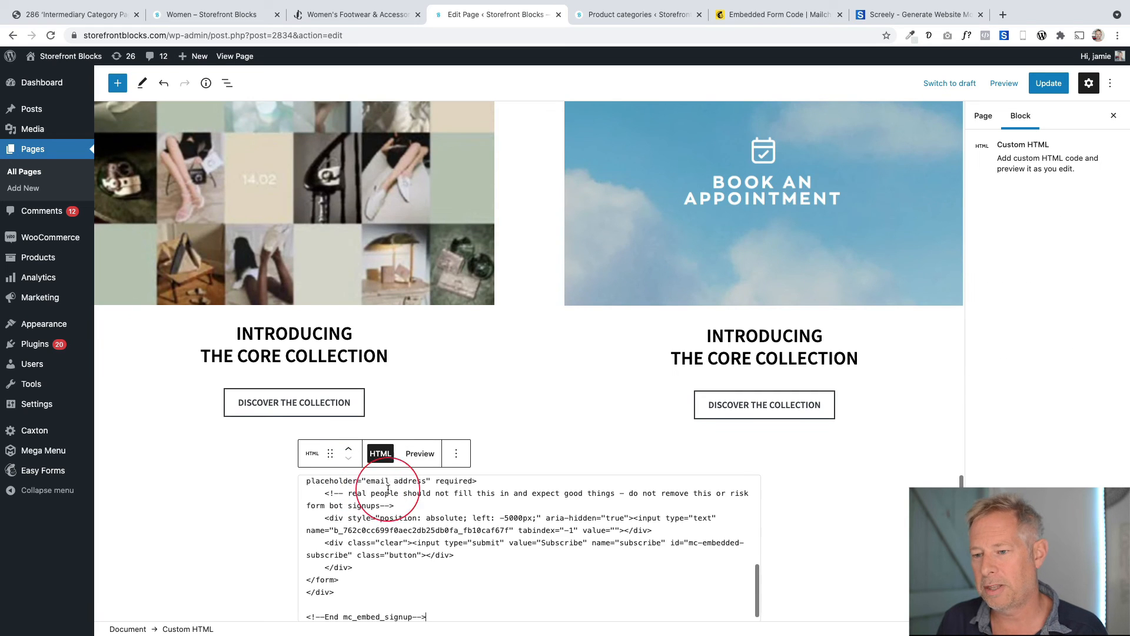
left_click(420, 453)
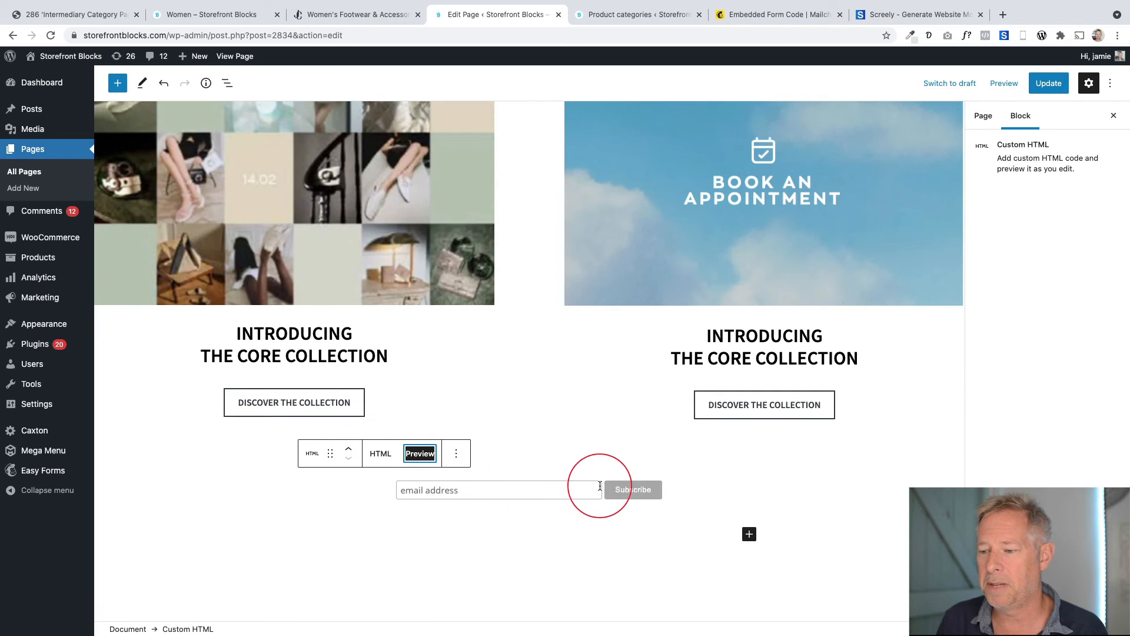
Copy "SIGN UP FOR JIMMY CHOO UPDATES" from the Jimmy Choo page into a new Paragraph block above the email form
left_click(330, 14)
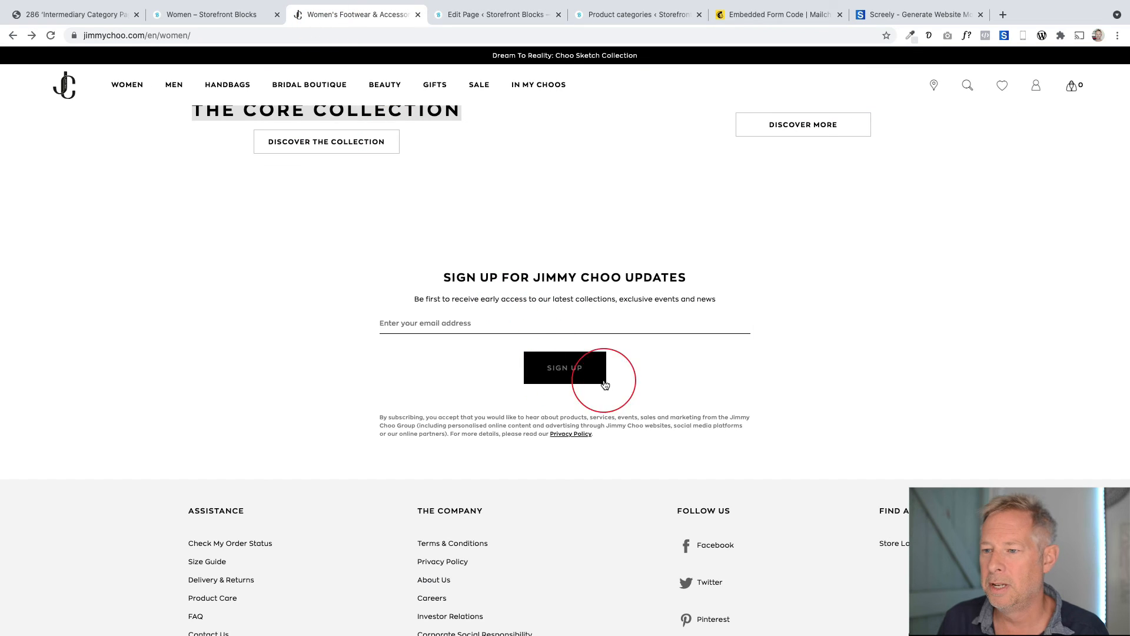
left_click_drag(439, 283, 700, 281)
key("super+c")
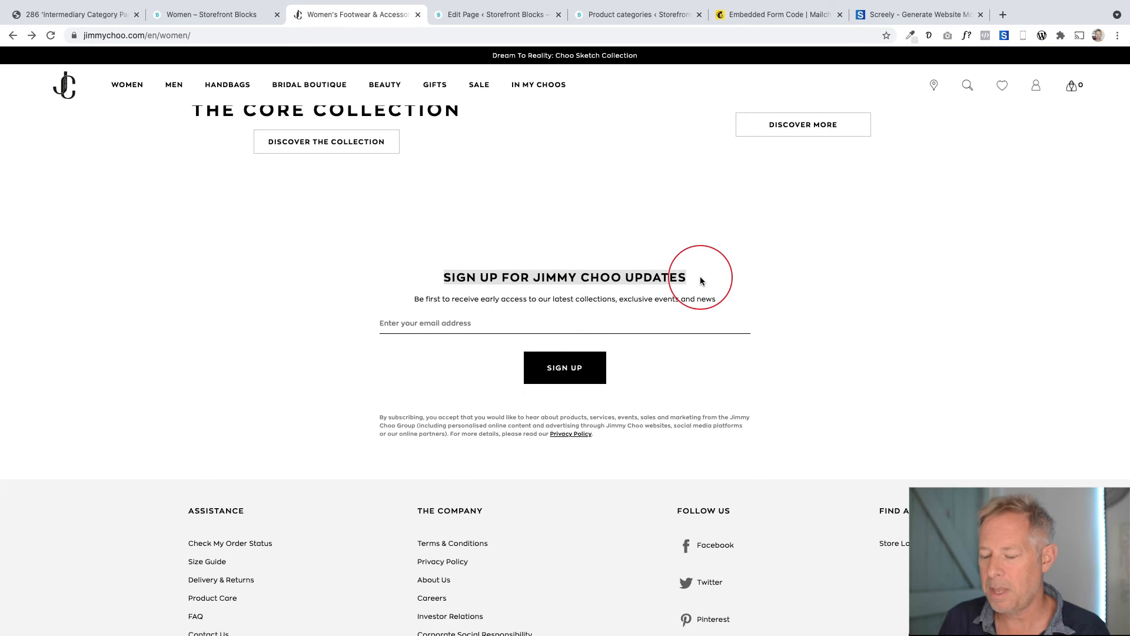
left_click(465, 14)
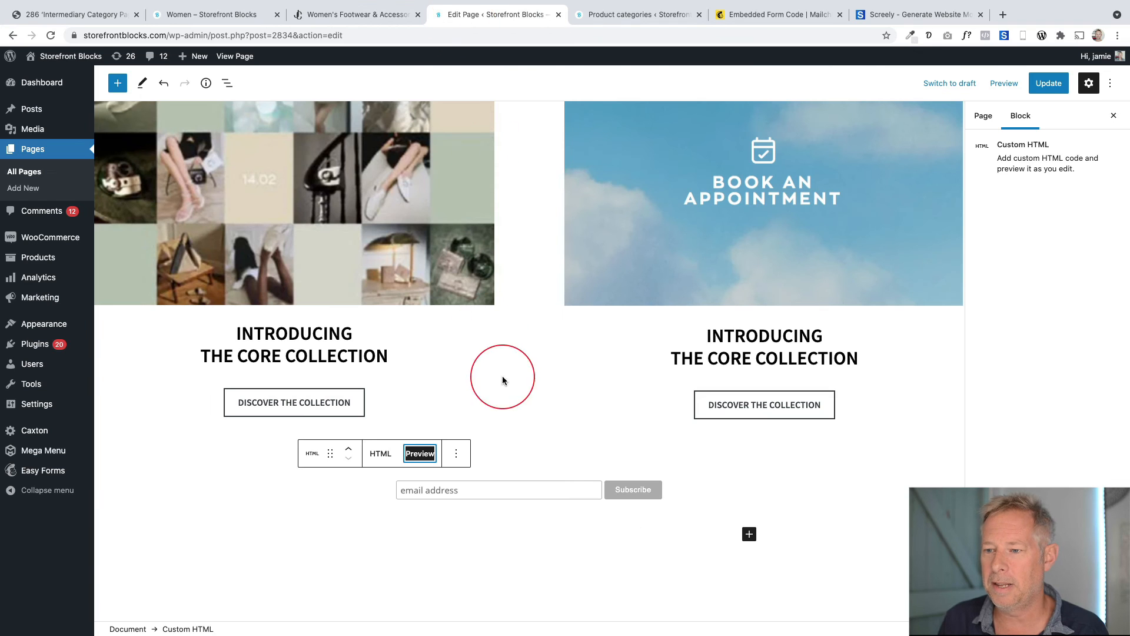
left_click(570, 435)
left_click(530, 466)
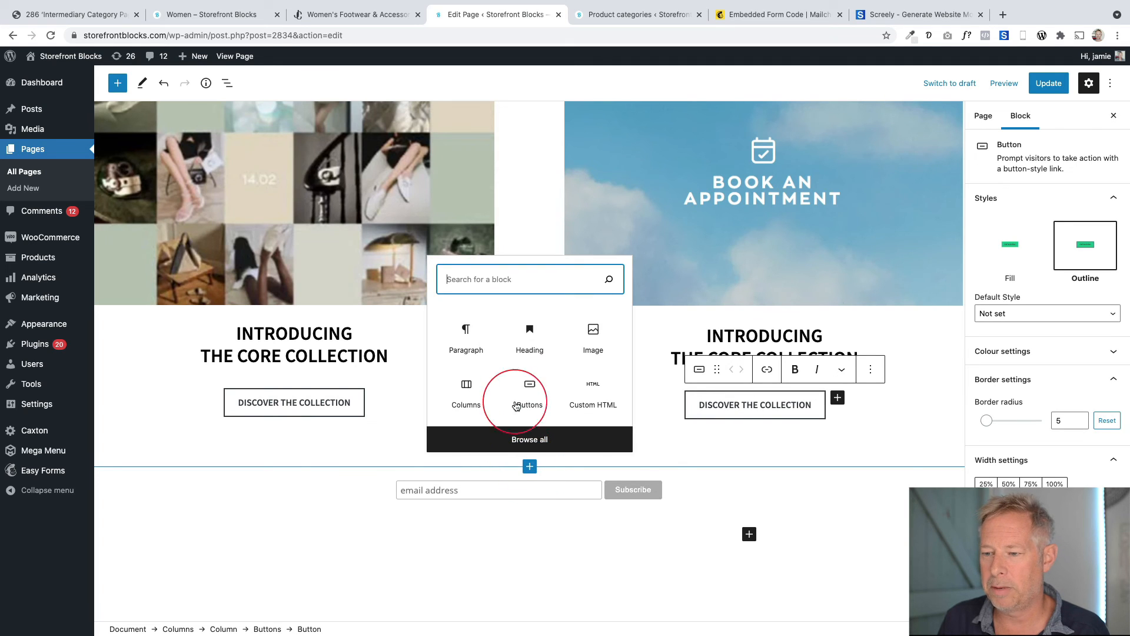
left_click(477, 342)
key("super+v")
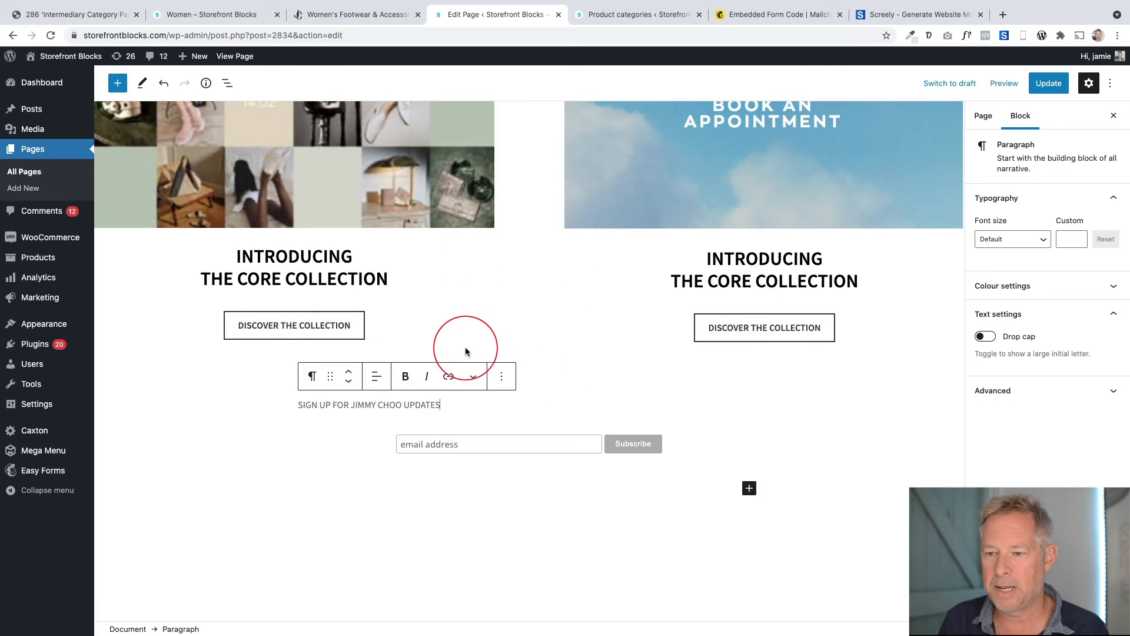
Make the "SIGN UP FOR JIMMY CHOO UPDATES" paragraph bold and align its text to the centre
triple_click(394, 401)
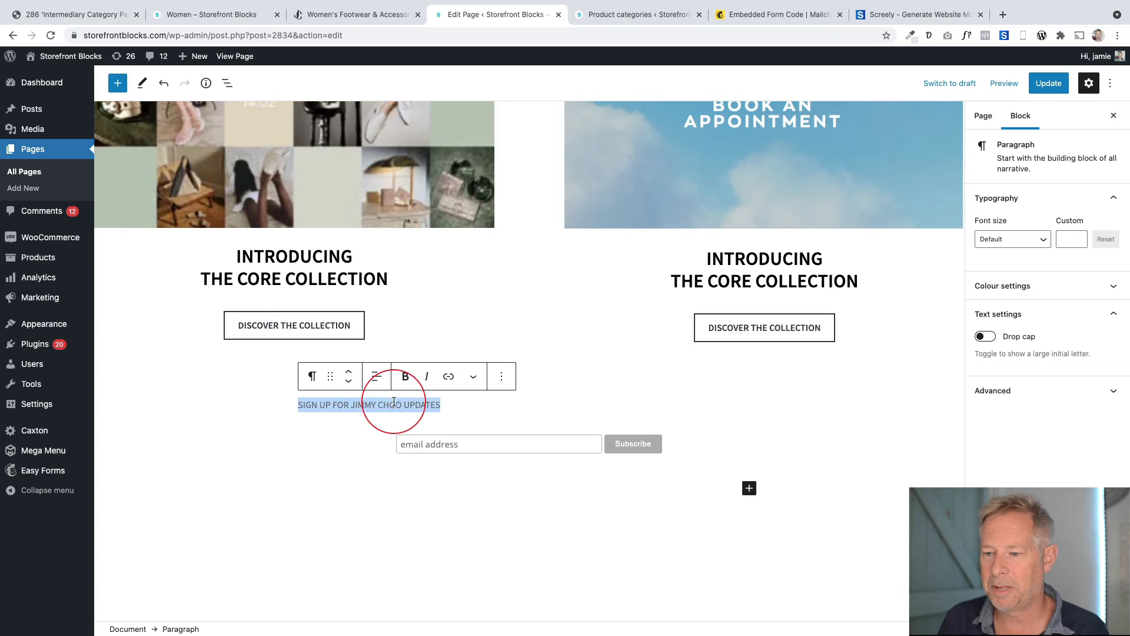
left_click(405, 376)
left_click(377, 377)
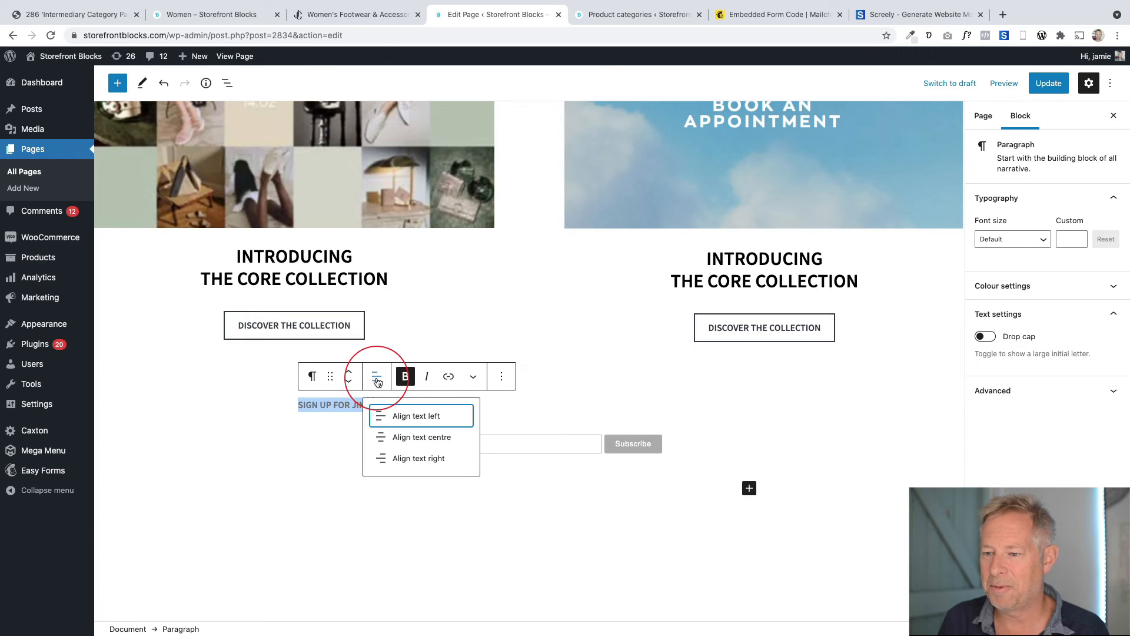
left_click(378, 383)
left_click(379, 384)
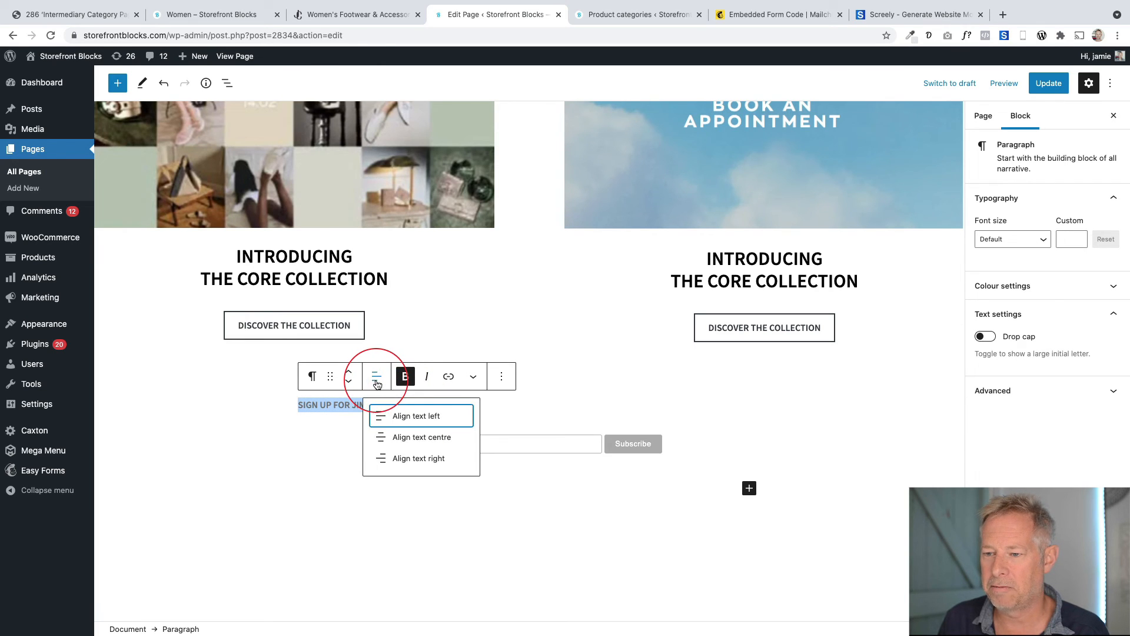
left_click(410, 436)
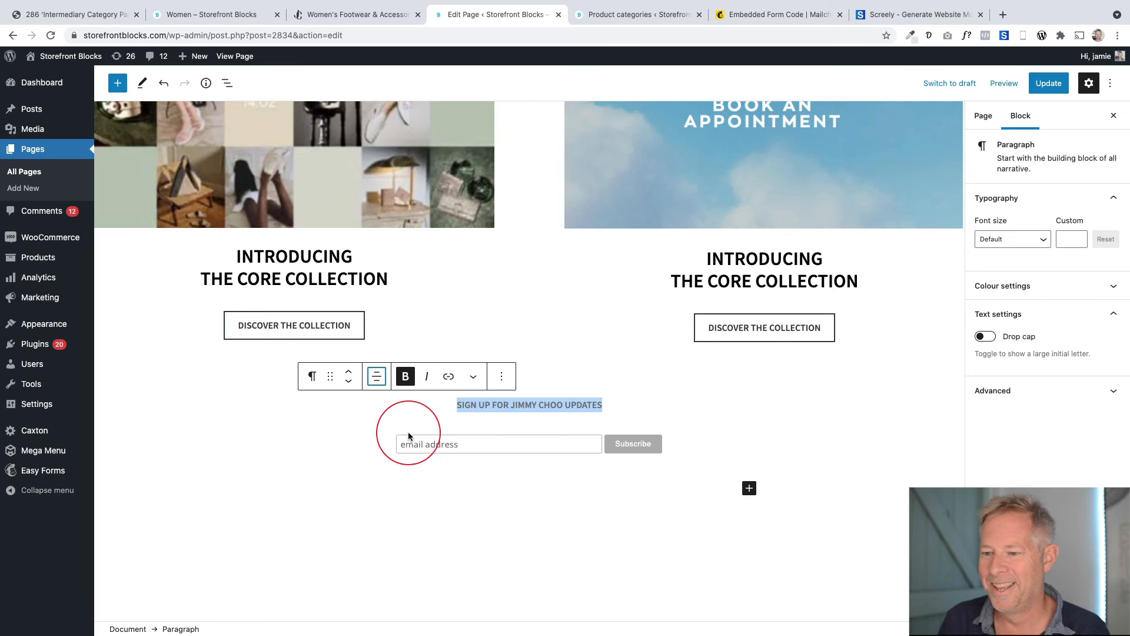
Set the text colour of the "SIGN UP FOR JIMMY CHOO UPDATES" paragraph to black
left_click(1002, 286)
left_click(983, 329)
left_click(638, 404)
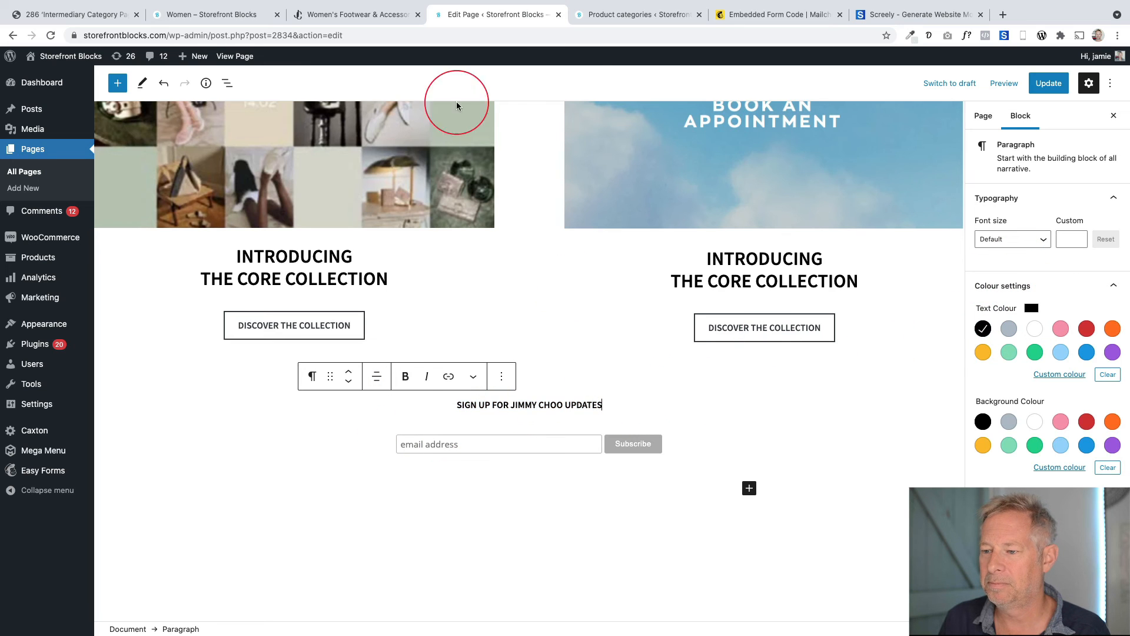
Copy "Be first to receive early access to our latest collections, exclusive events and news" from the Jimmy Choo page into a new paragraph below the sign-up heading
left_click(389, 26)
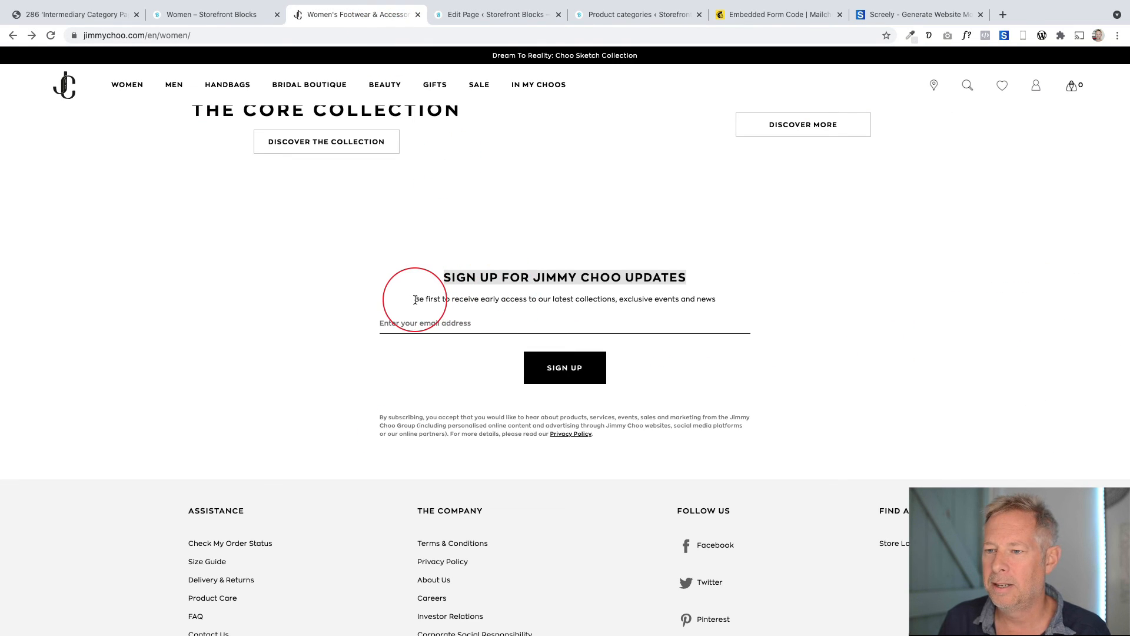
left_click_drag(415, 300, 734, 302)
key("ctrl+c")
left_click(460, 19)
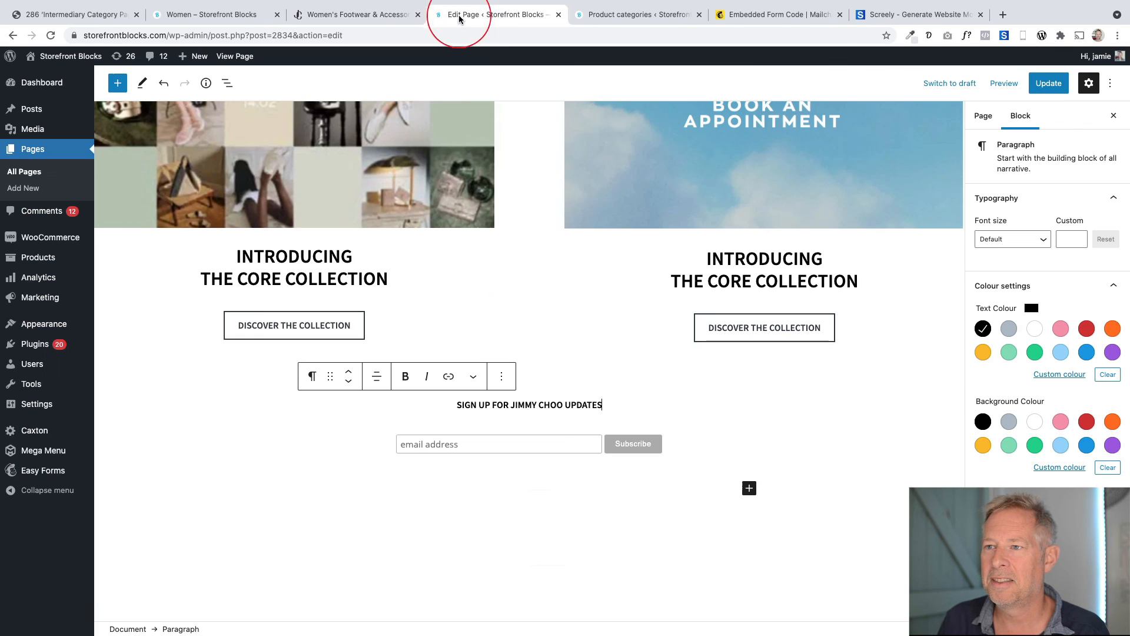
key("Return")
key("ctrl+v")
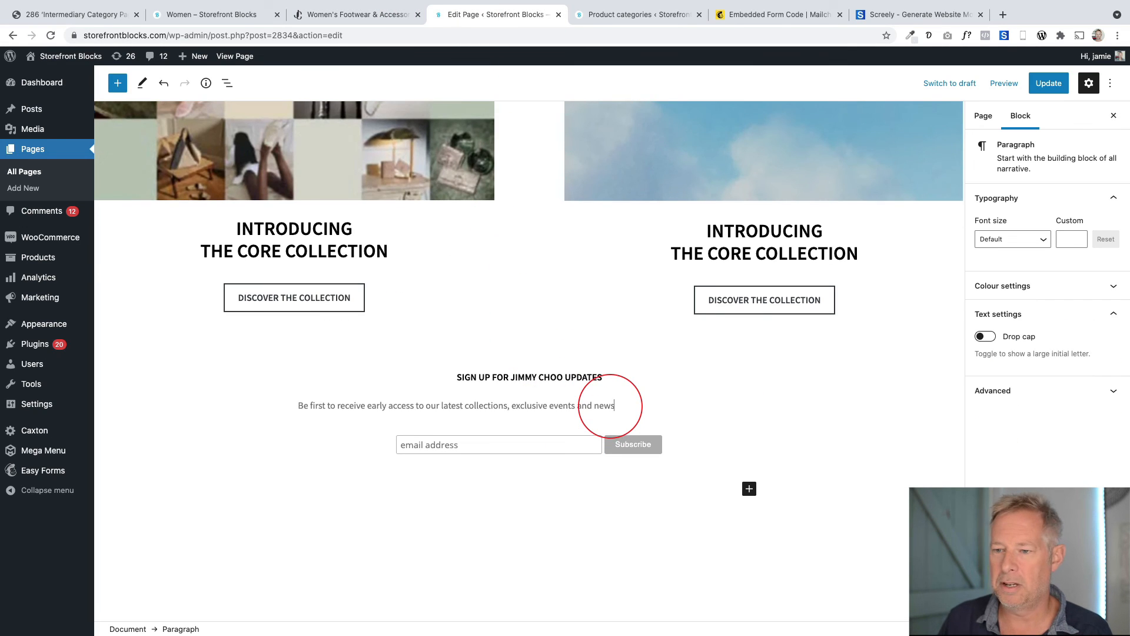
Align the "Be first to receive early access" paragraph to the centre and set its text colour to black
left_click(377, 377)
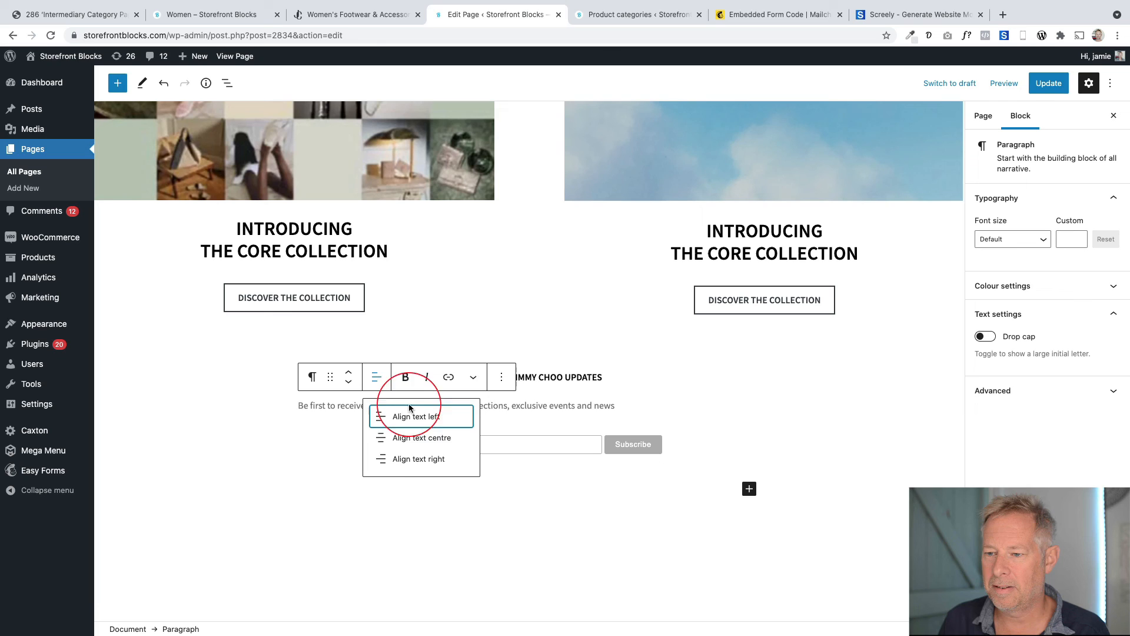
left_click(415, 438)
left_click(1062, 286)
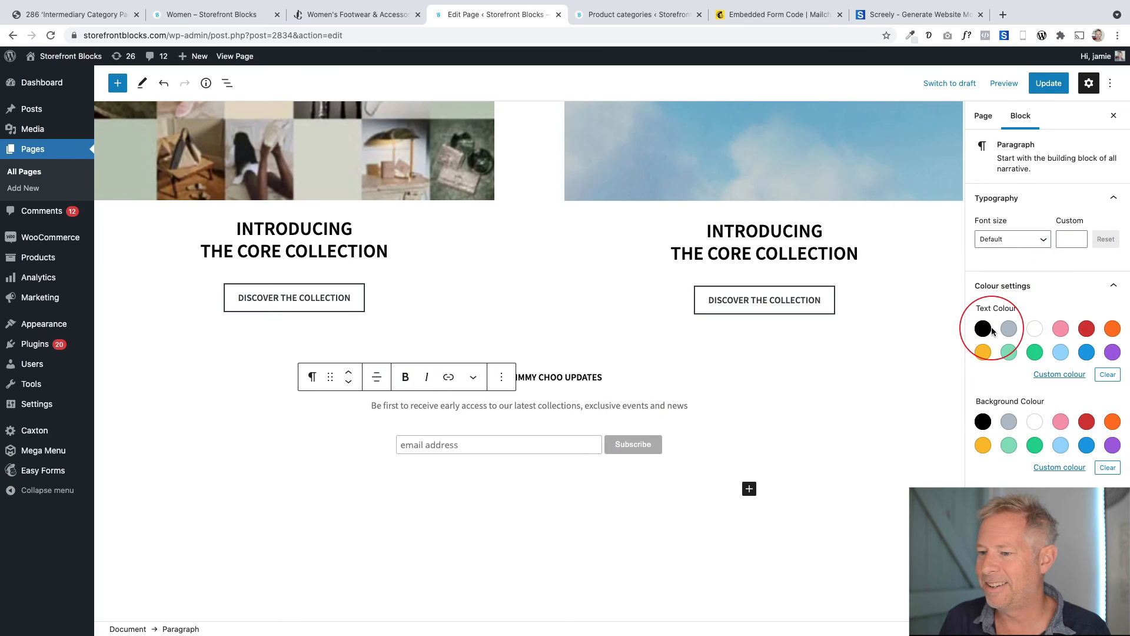
left_click(991, 331)
left_click(620, 402)
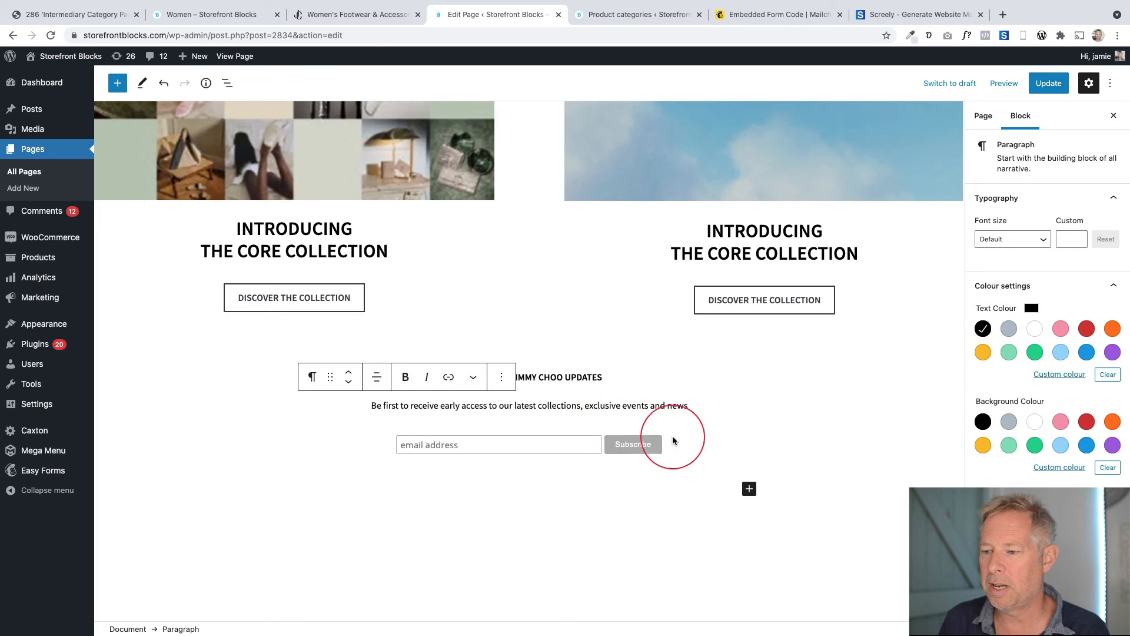
Copy the "By subscribing, you accept" disclaimer from the Jimmy Choo page into a new paragraph below the email form
left_click(329, 14)
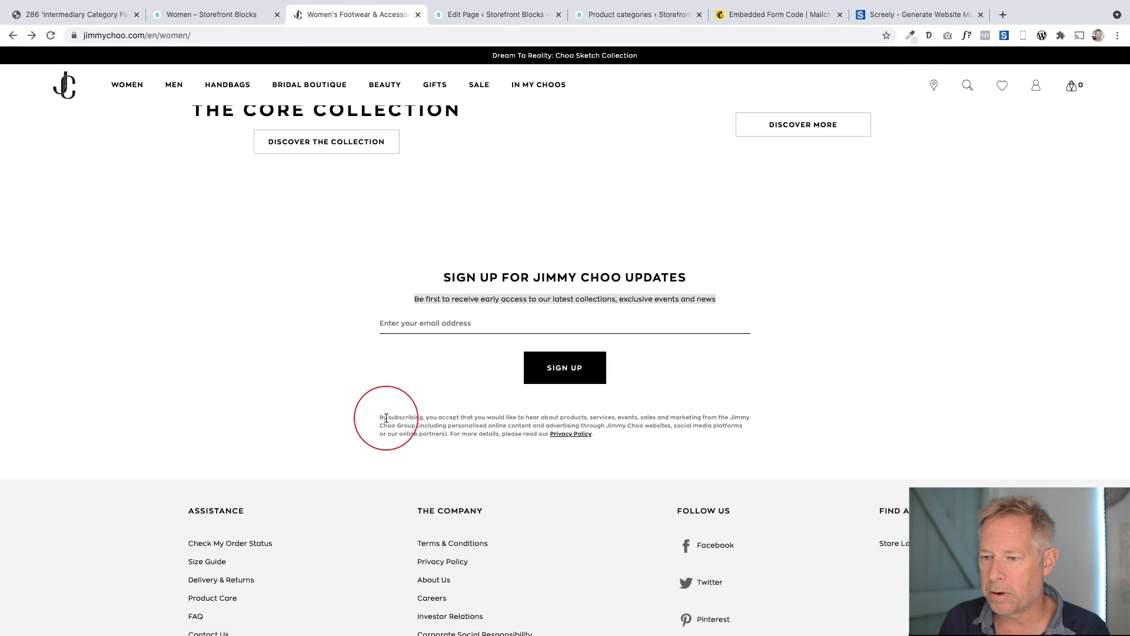
left_click_drag(379, 418, 604, 440)
key("ctrl+c")
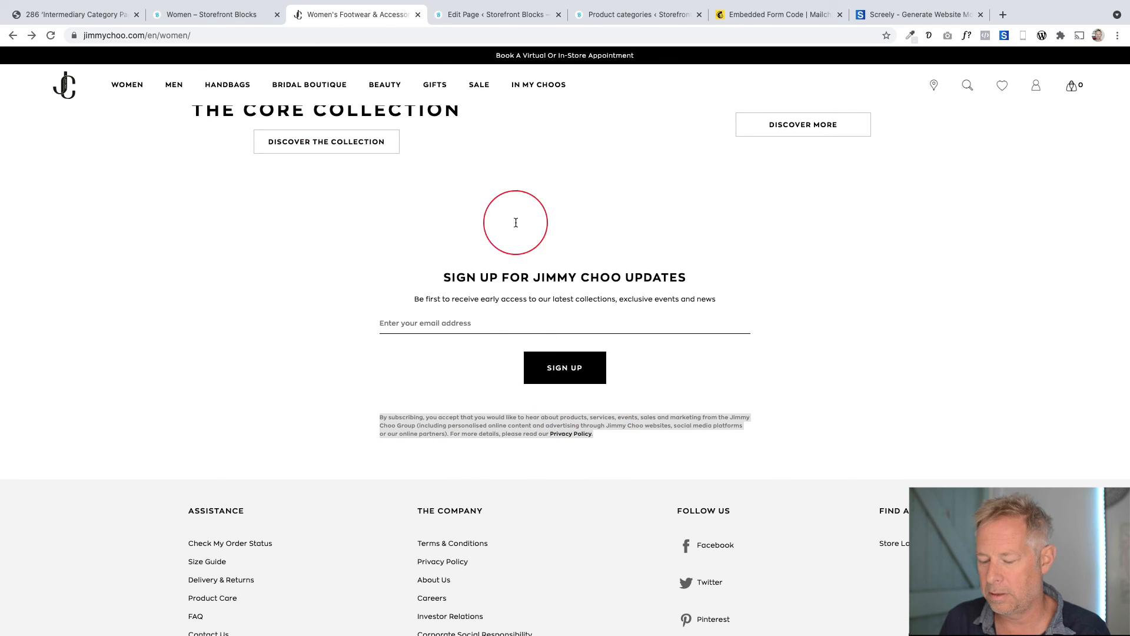
left_click(483, 16)
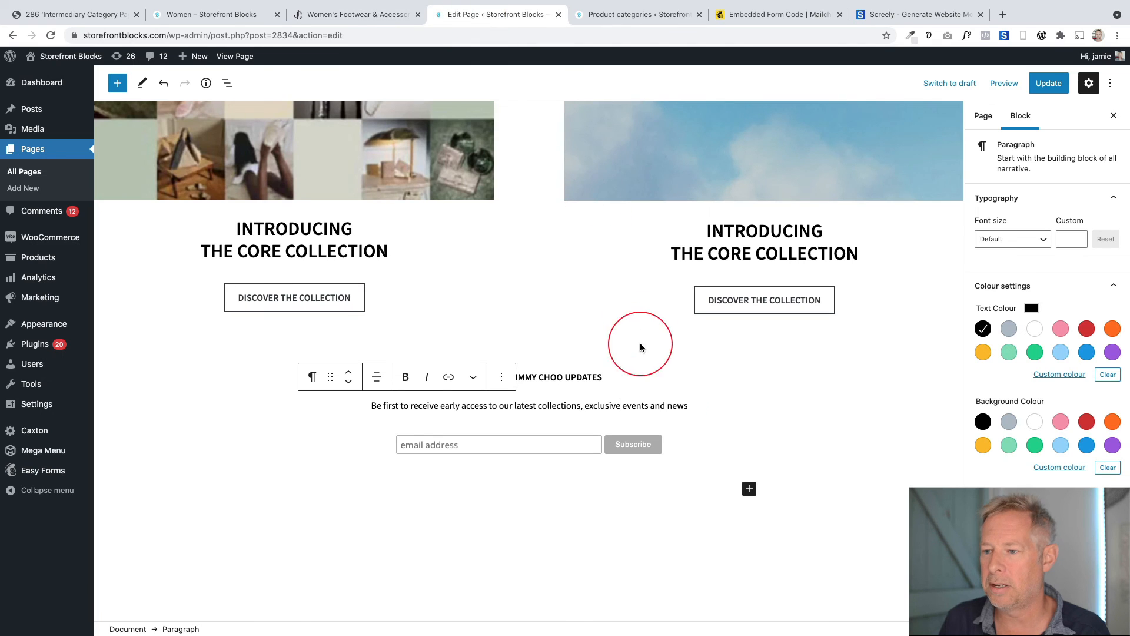
left_click(694, 493)
key("ctrl+v")
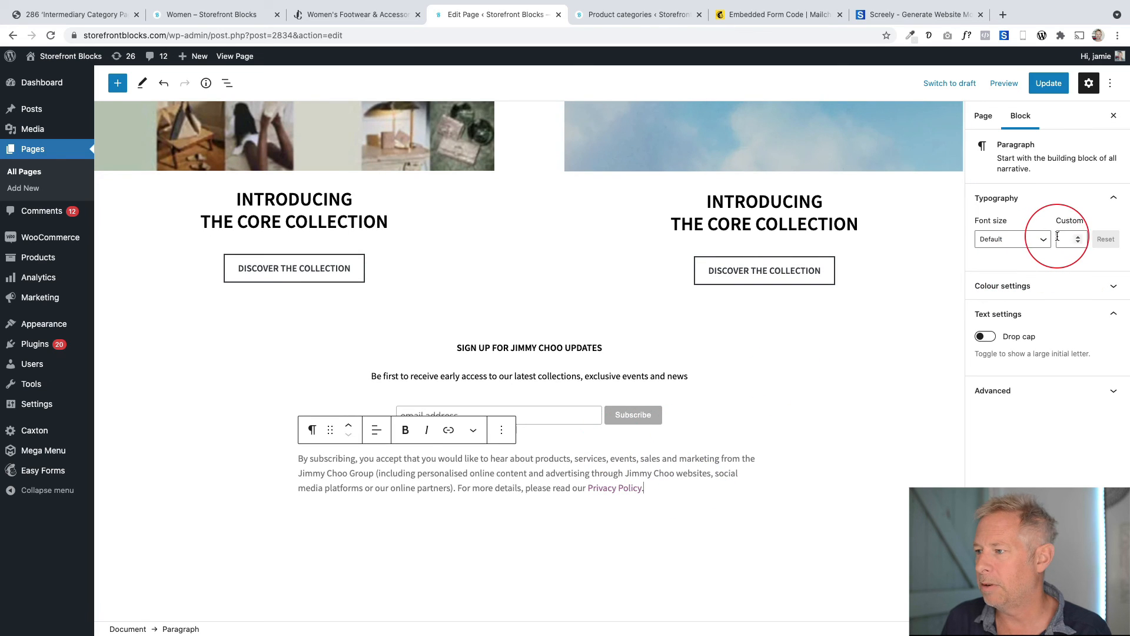
Set the disclaimer paragraph's custom font size to 10, update the page and compare with the Jimmy Choo original
type("10")
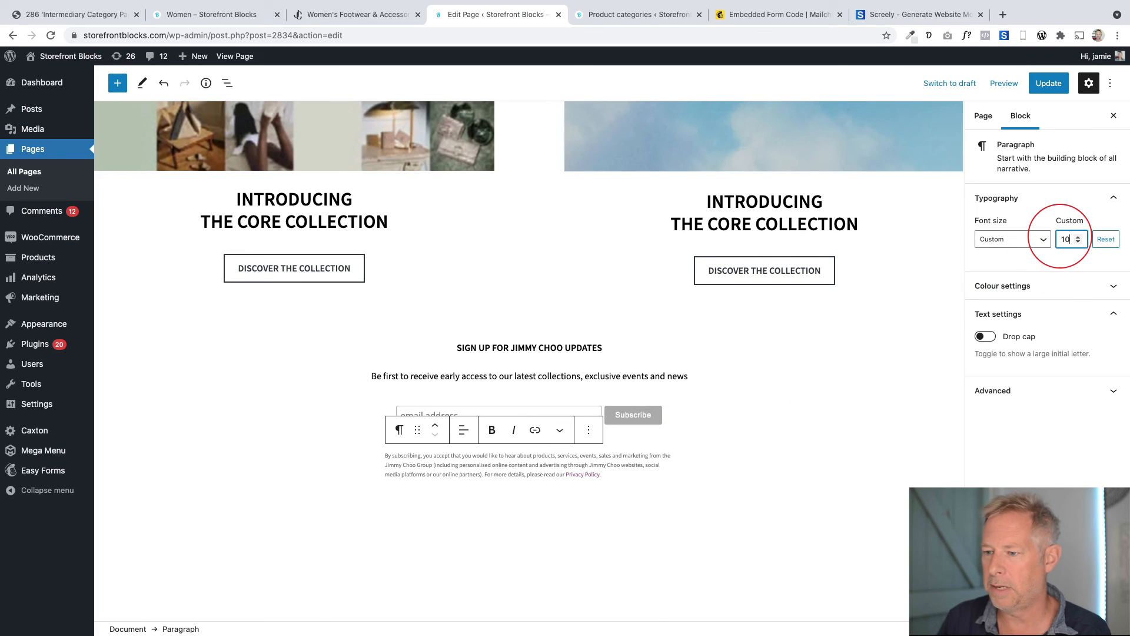
left_click(775, 368)
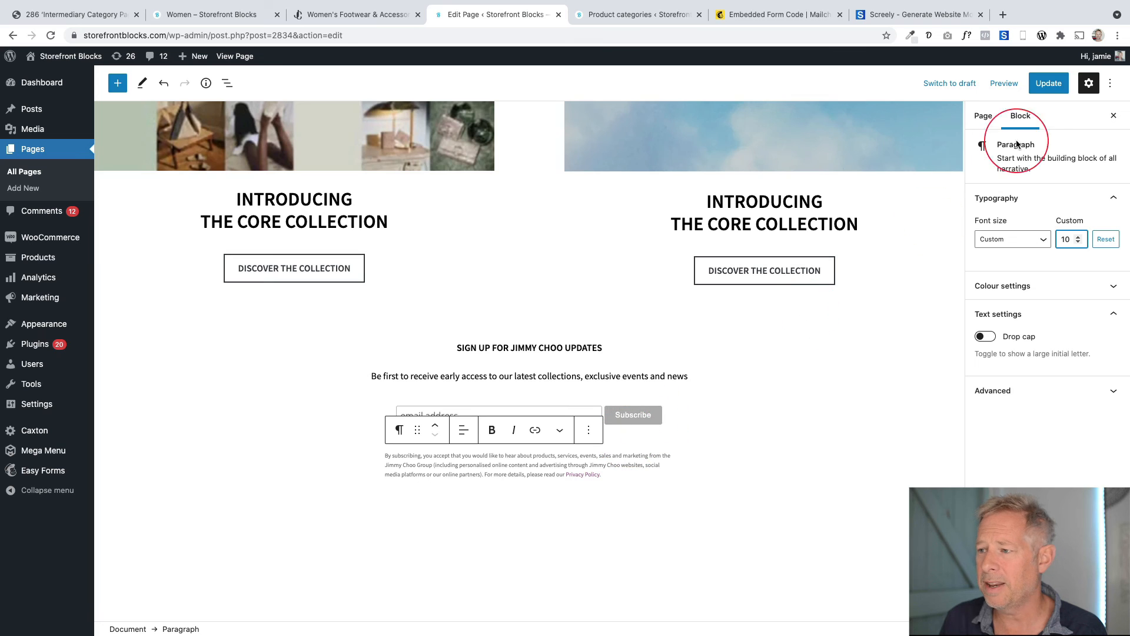
left_click(1047, 83)
left_click(339, 26)
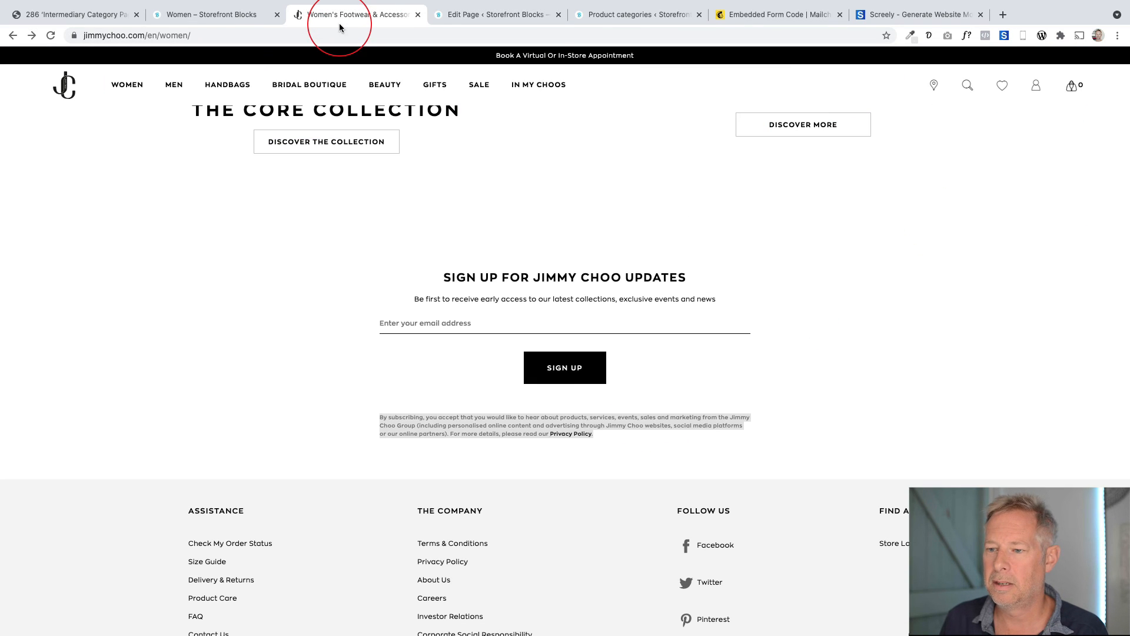
left_click(465, 16)
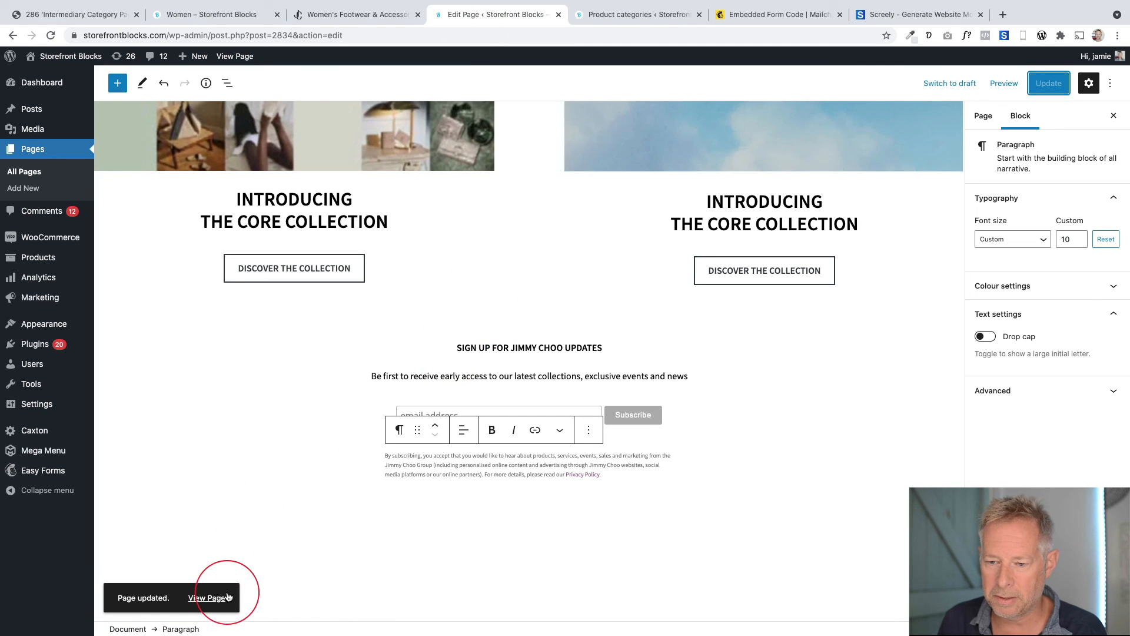
View the published page and review its sections down to the sign-up area, advancing the New Arrivals product carousel
left_click(206, 598)
scroll(241, 347, "down", 5)
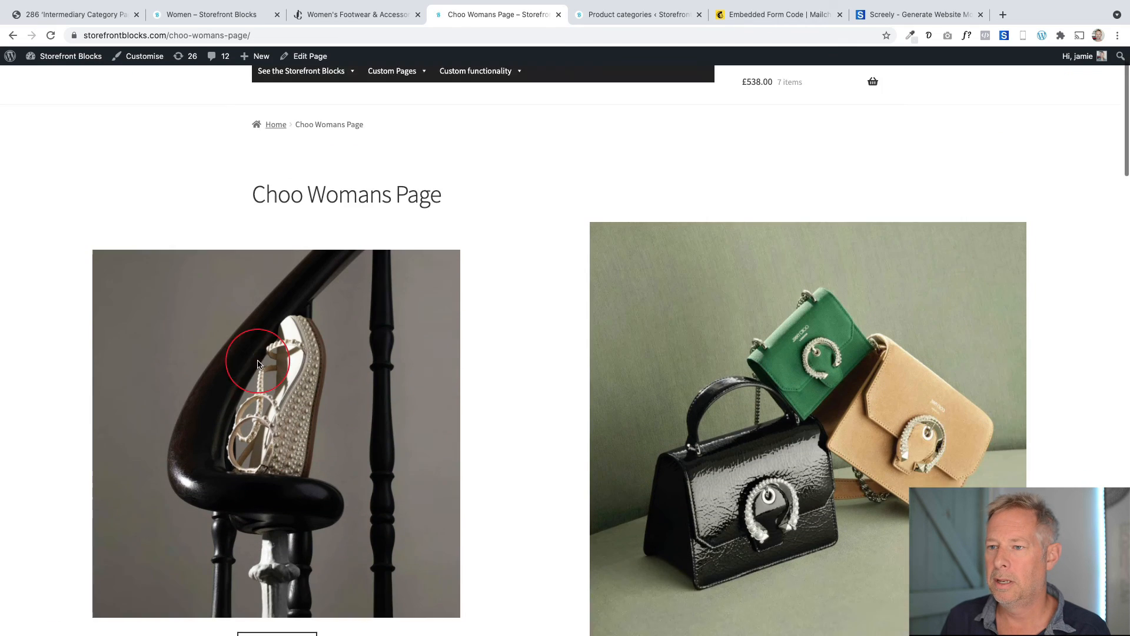
scroll(257, 364, "down", 5)
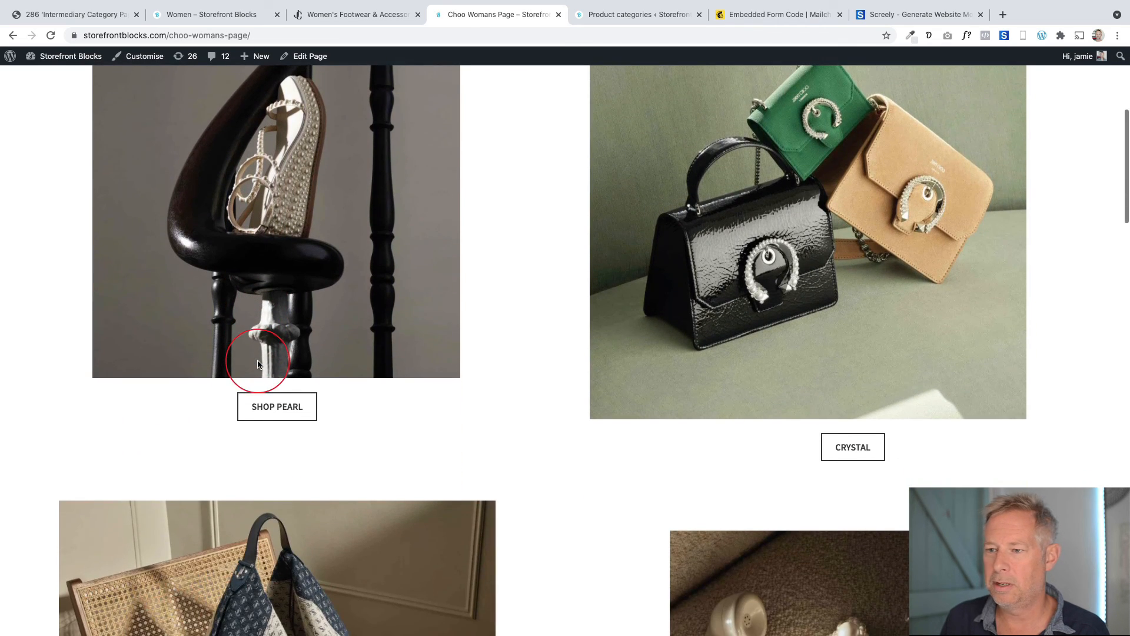
scroll(258, 363, "down", 6)
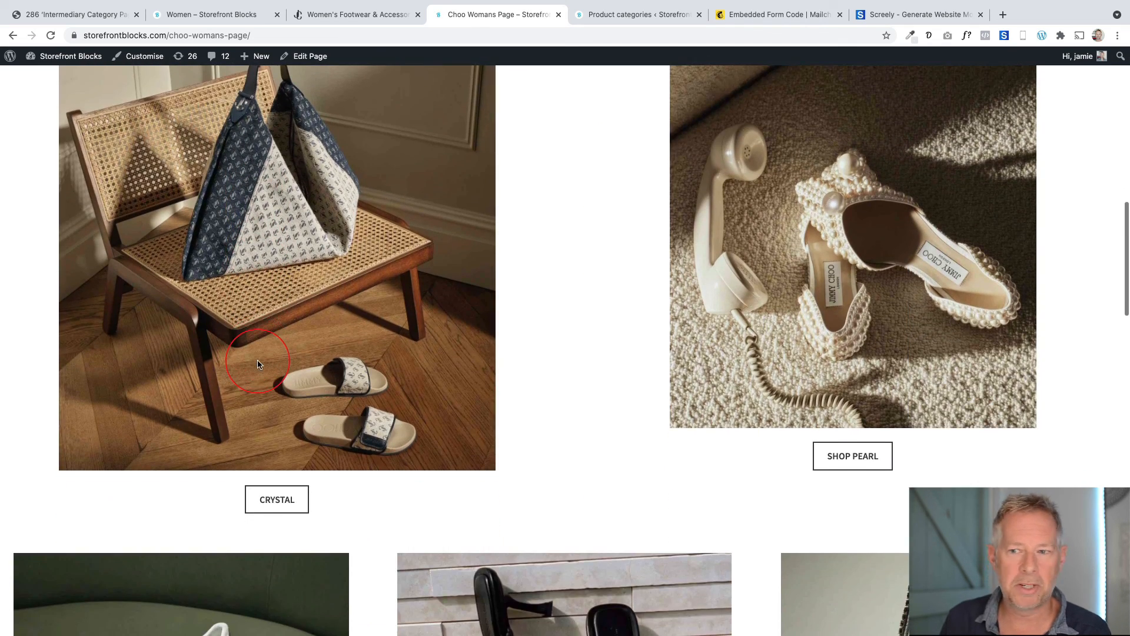
scroll(259, 365, "down", 5)
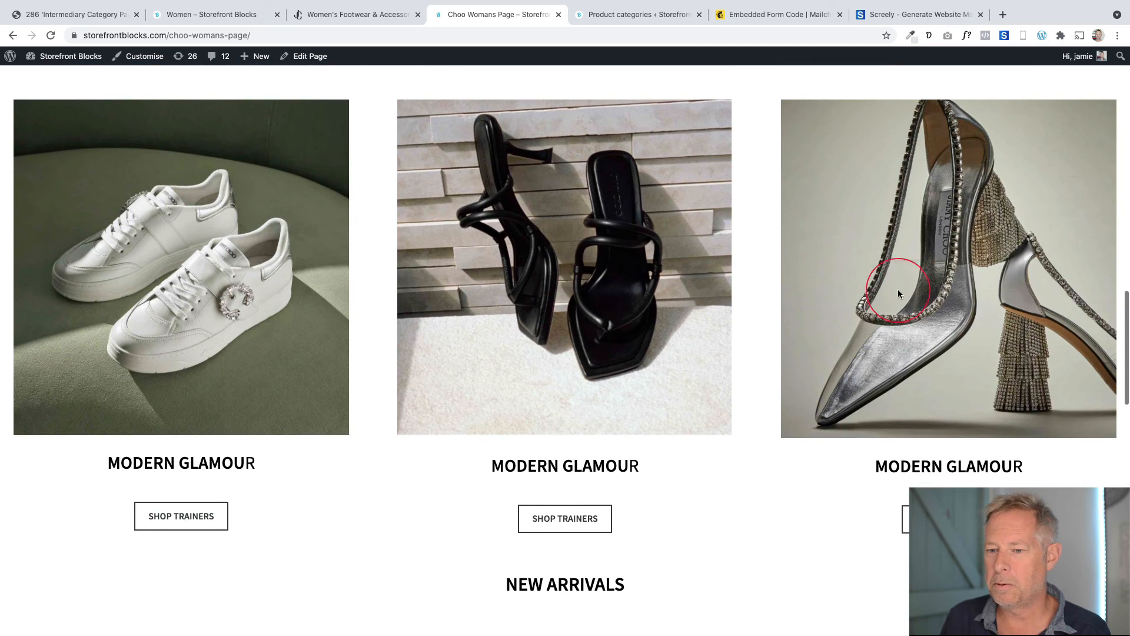
scroll(390, 333, "down", 8)
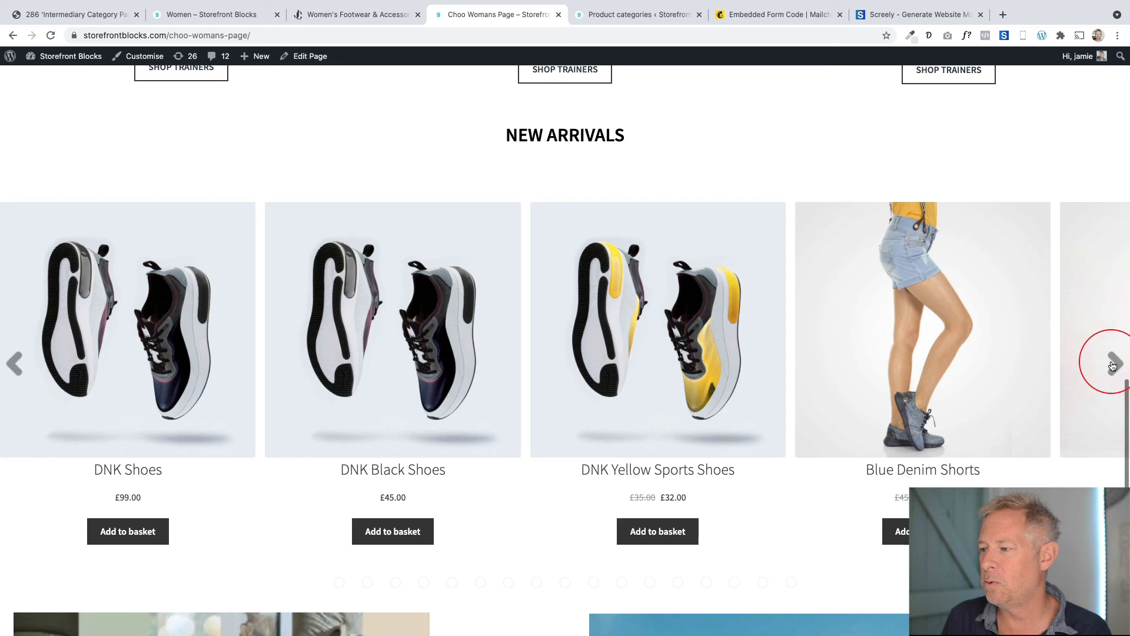
left_click(1112, 366)
left_click(1111, 366)
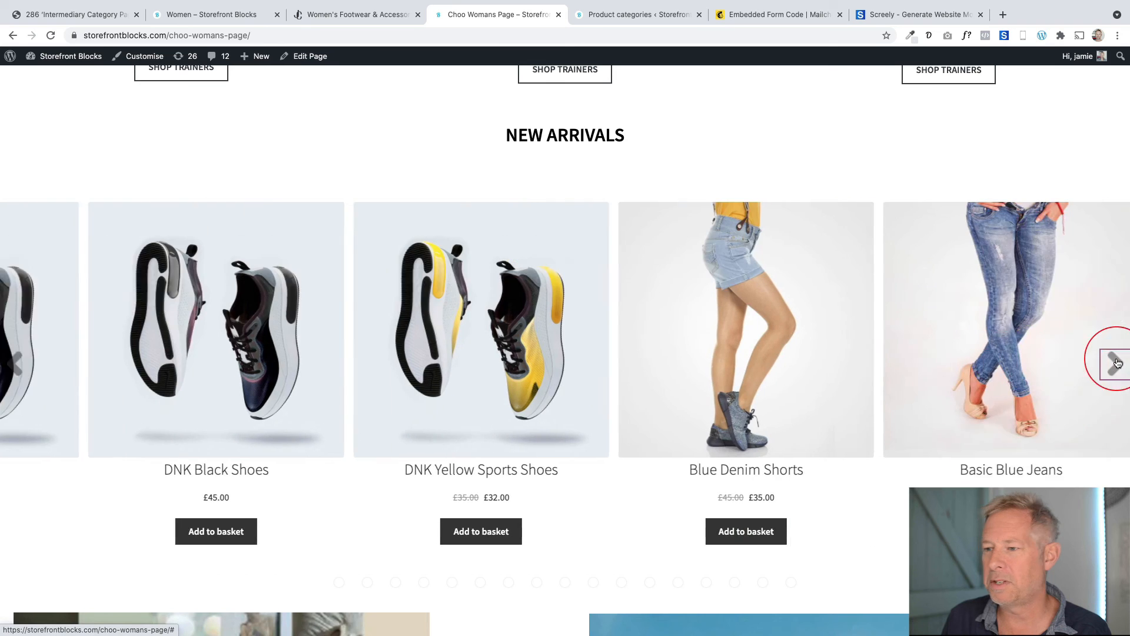
left_click(1112, 367)
left_click(1112, 366)
left_click(1112, 366)
left_click(1112, 366)
scroll(301, 432, "down", 4)
scroll(301, 432, "down", 3)
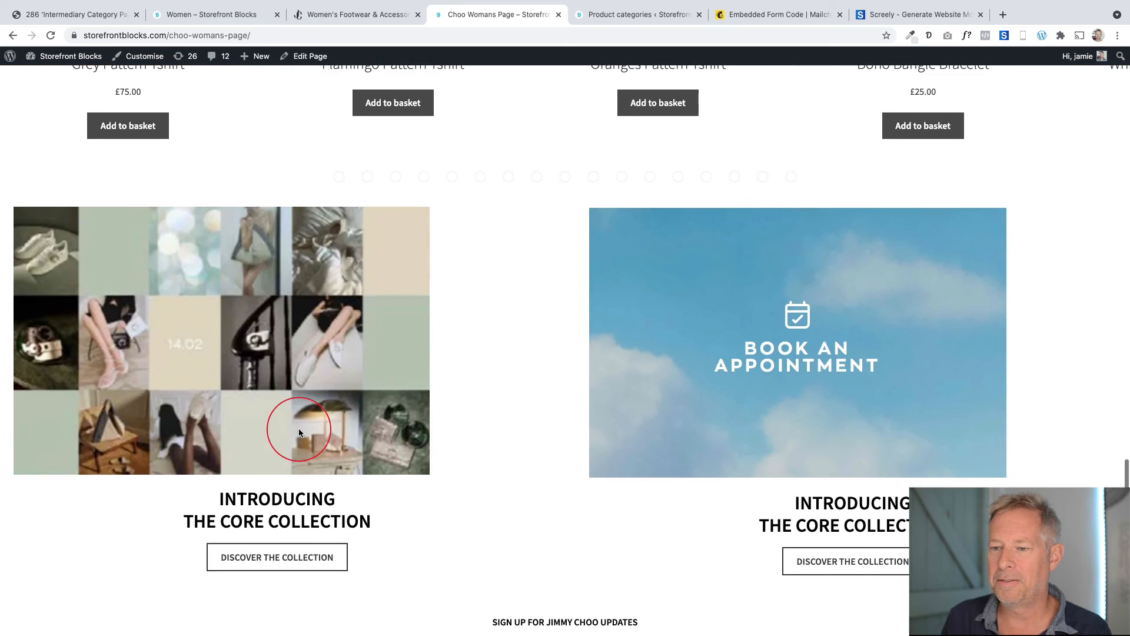
Reopen the page for editing, align the collage image in the first column to the centre and update the page
left_click(300, 56)
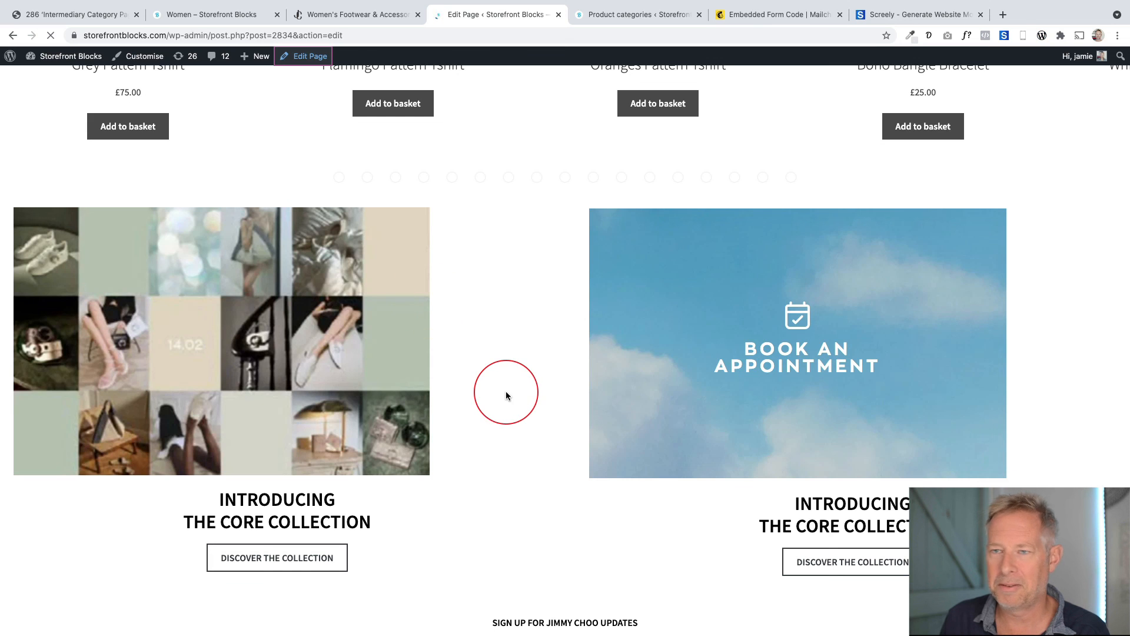
scroll(506, 443, "down", 15)
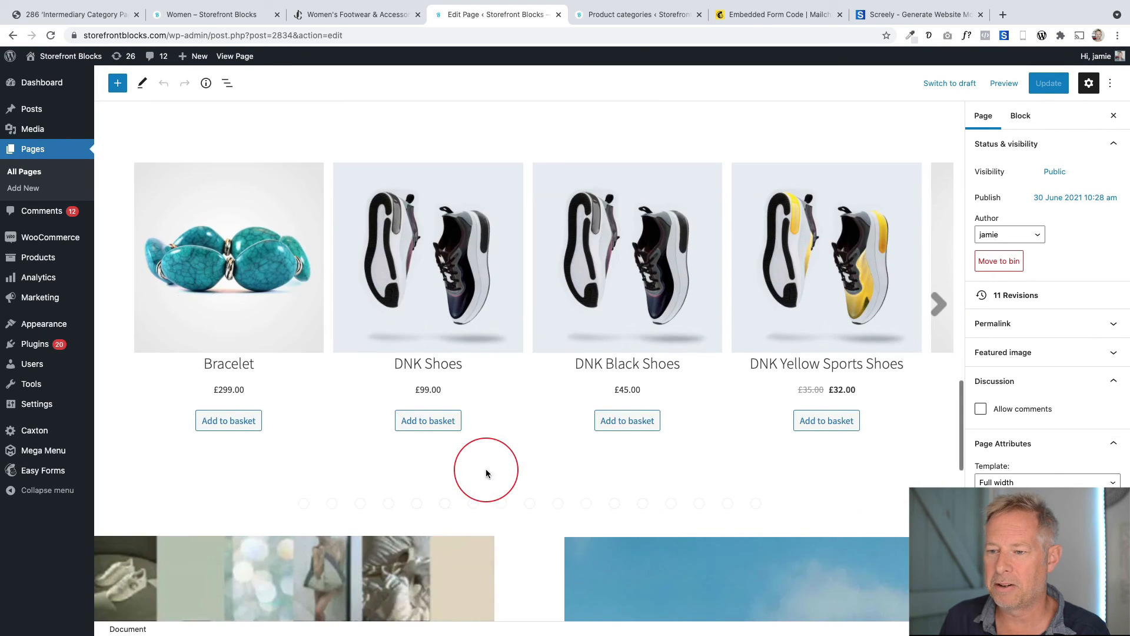
scroll(486, 473, "down", 5)
left_click(380, 348)
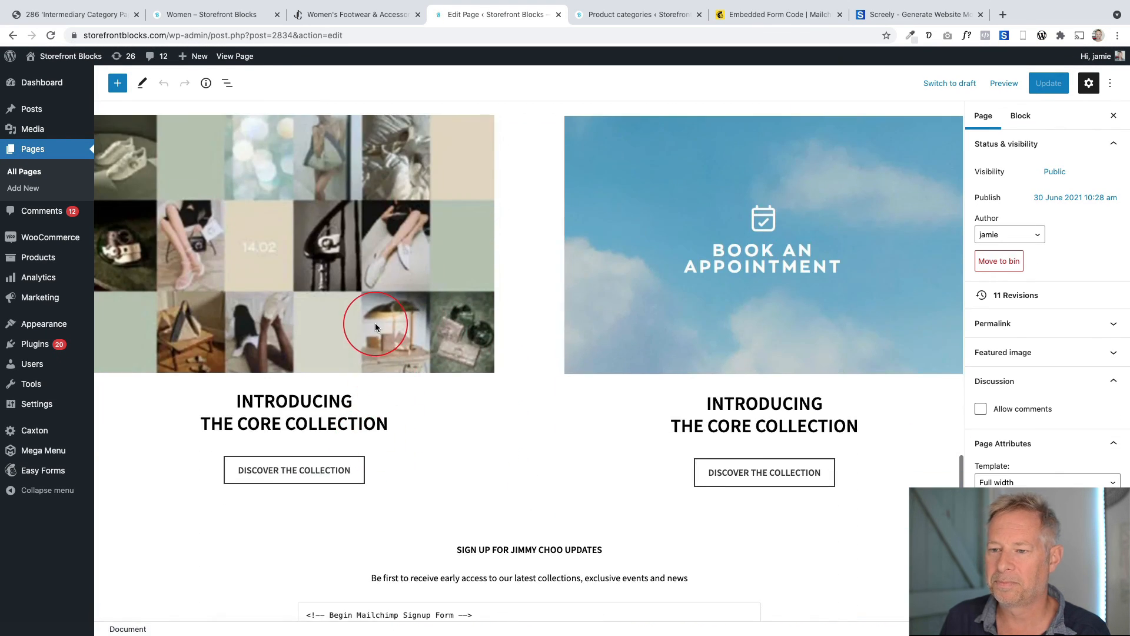
left_click(173, 117)
left_click(236, 177)
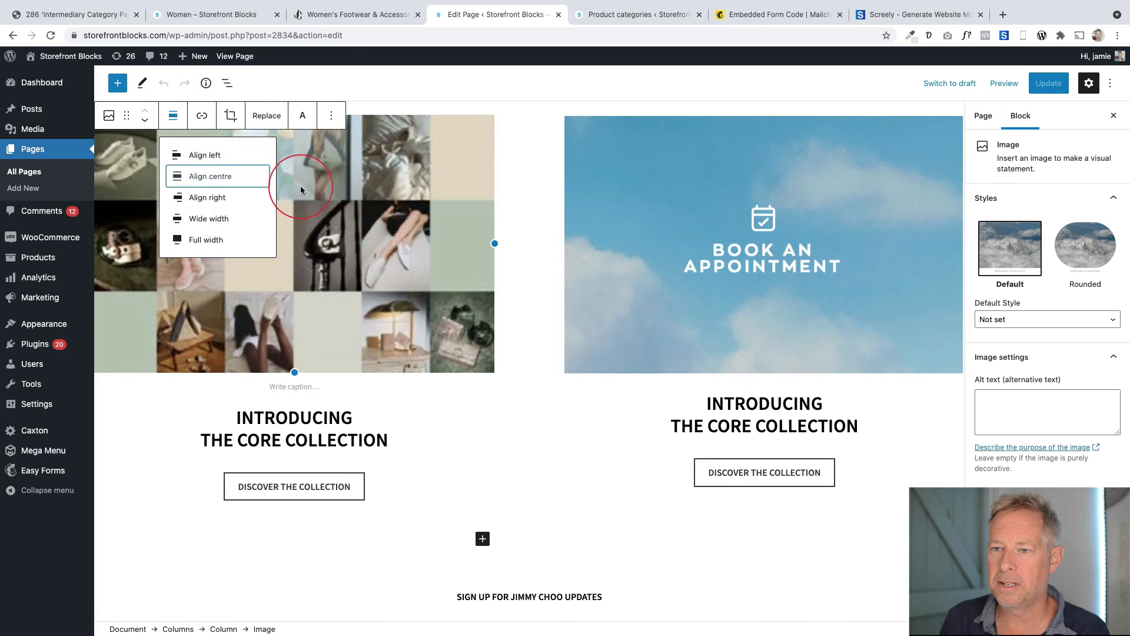
left_click(1048, 83)
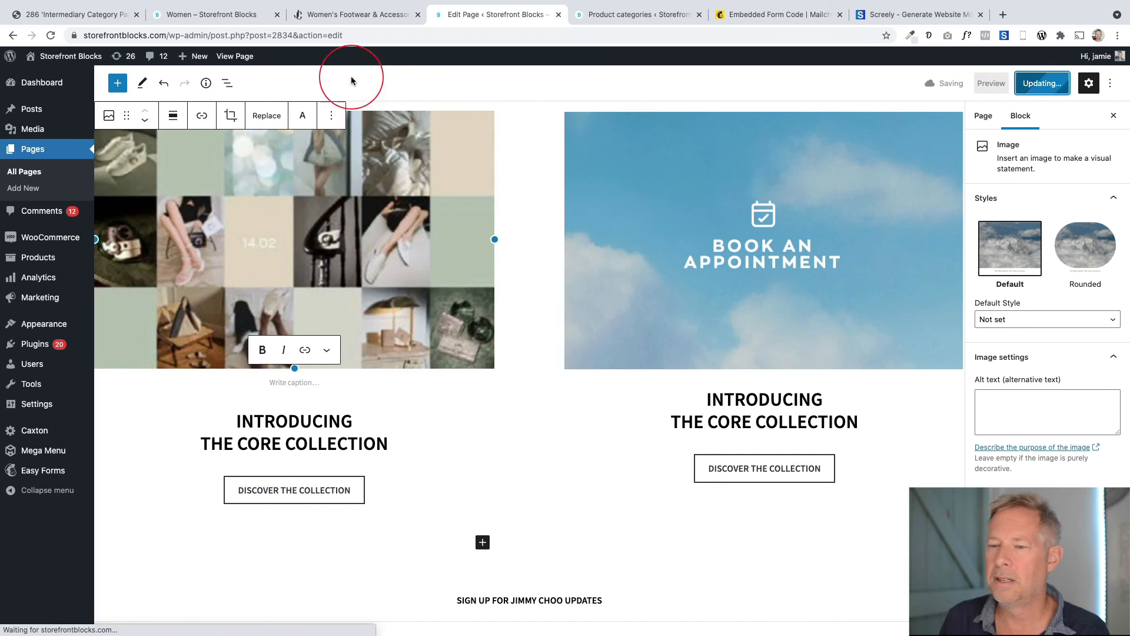
View the published page again and check the collage image's alignment and the email form with its Subscribe button
left_click(235, 55)
scroll(416, 351, "down", 20)
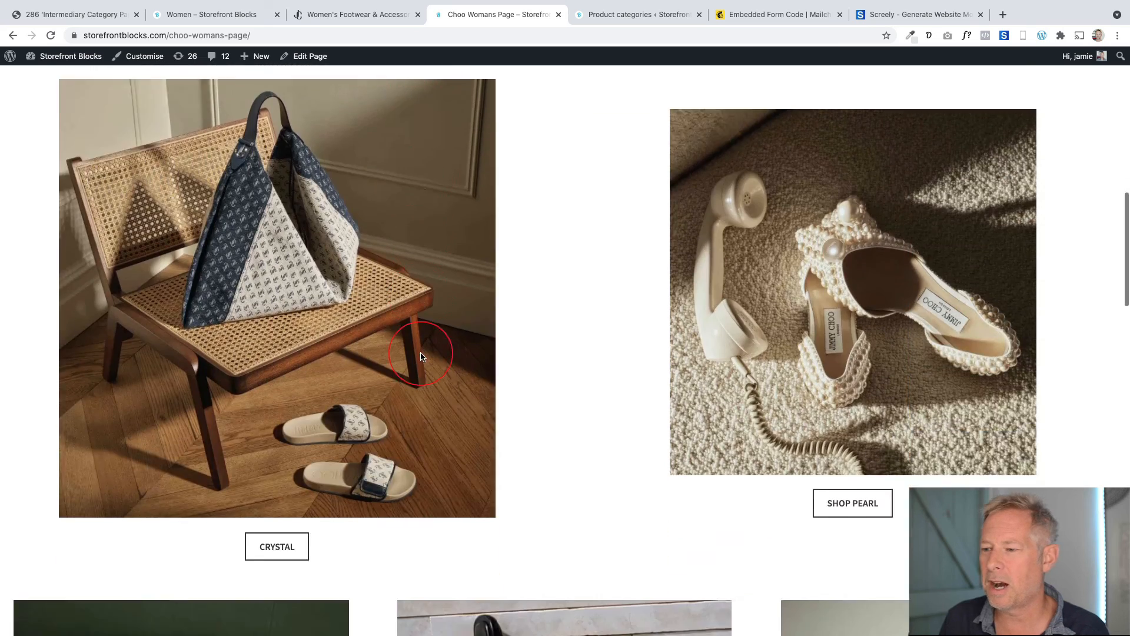
scroll(420, 356, "down", 13)
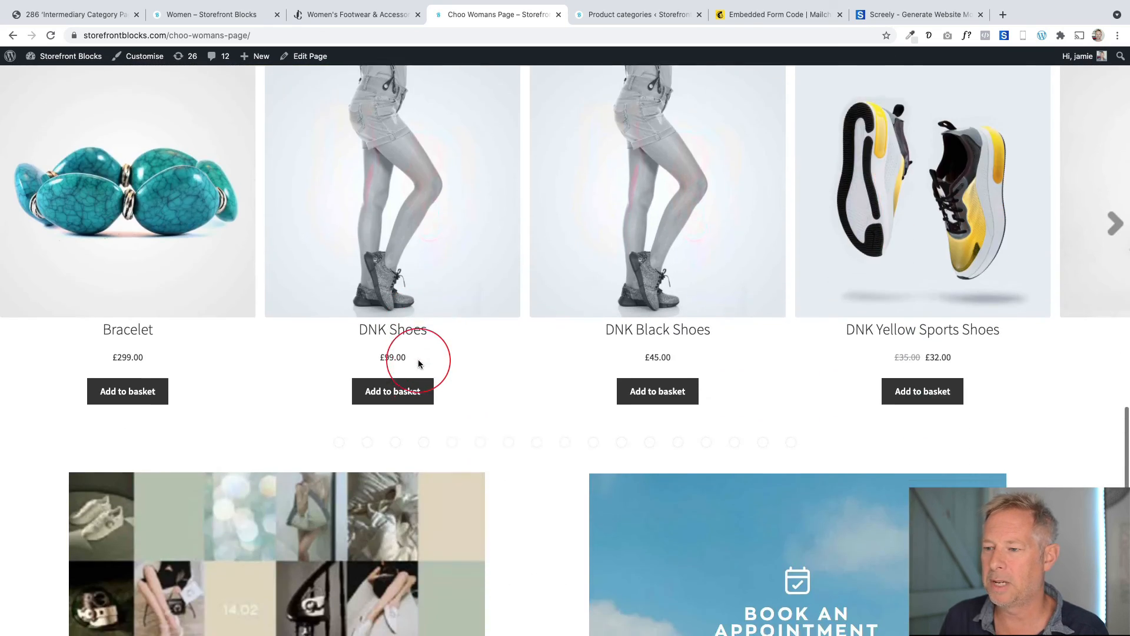
scroll(420, 364, "up", 2)
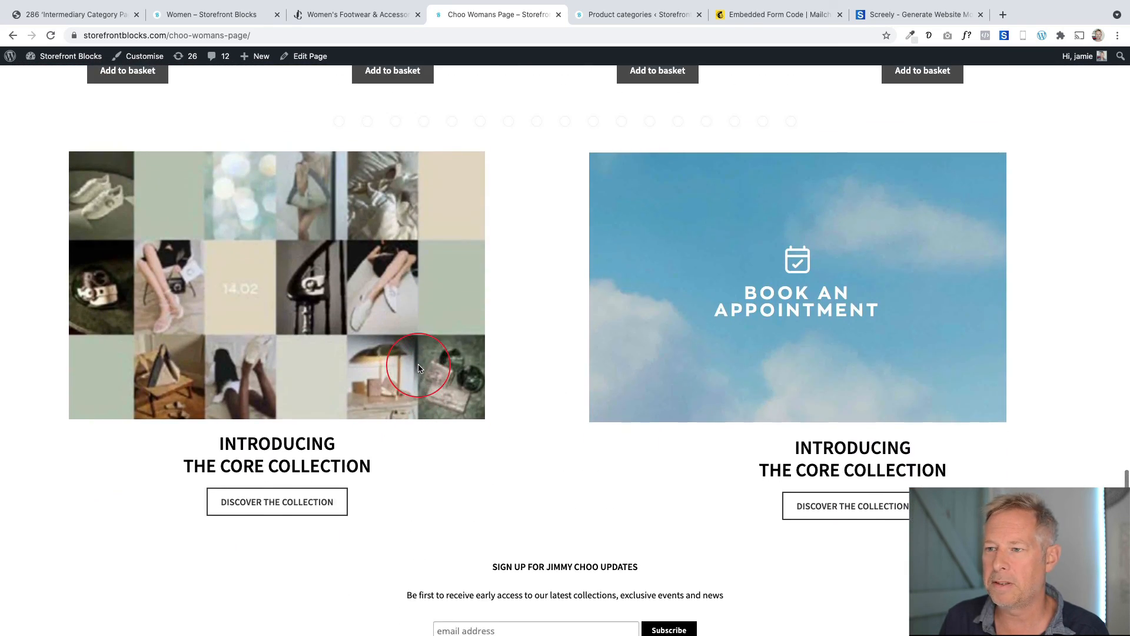
scroll(423, 367, "down", 3)
left_click(486, 478)
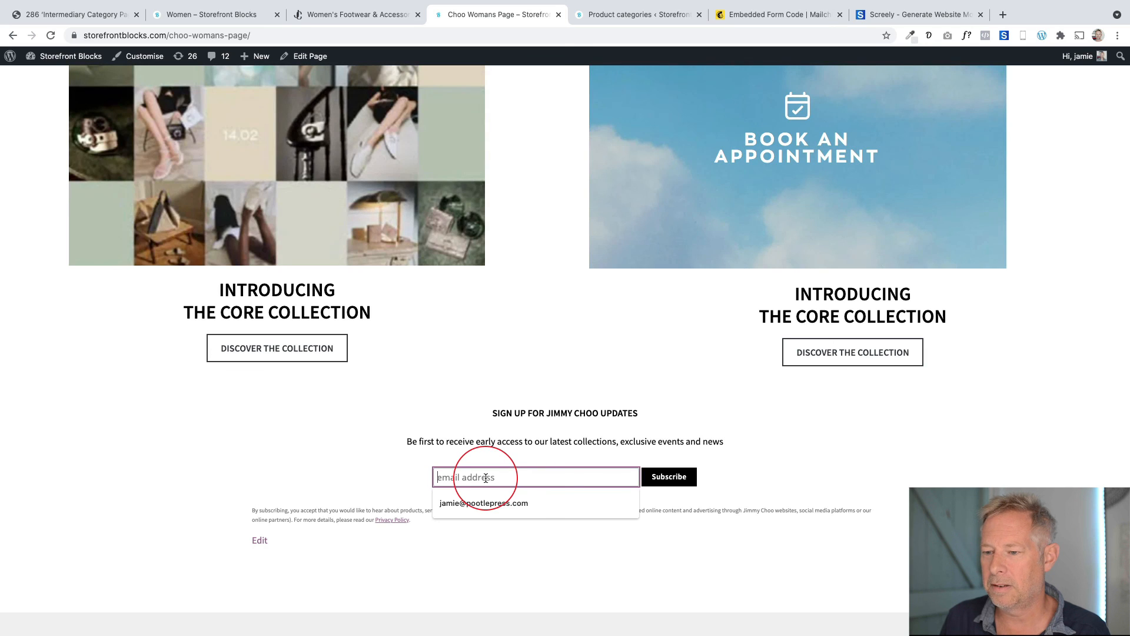
left_click(549, 462)
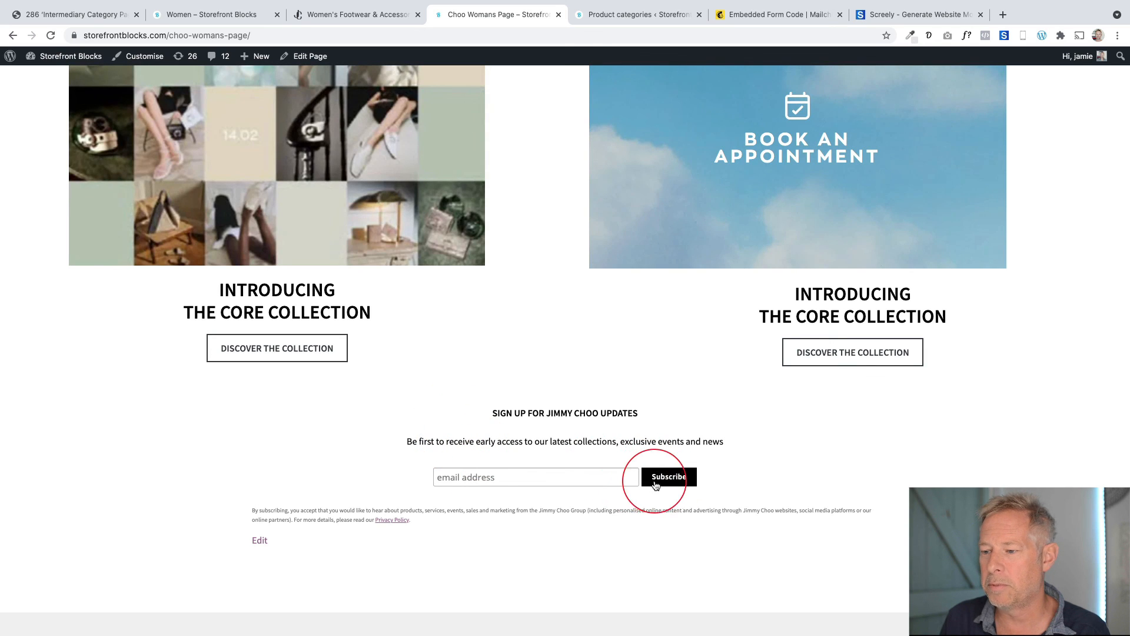
left_click(772, 15)
left_click(517, 22)
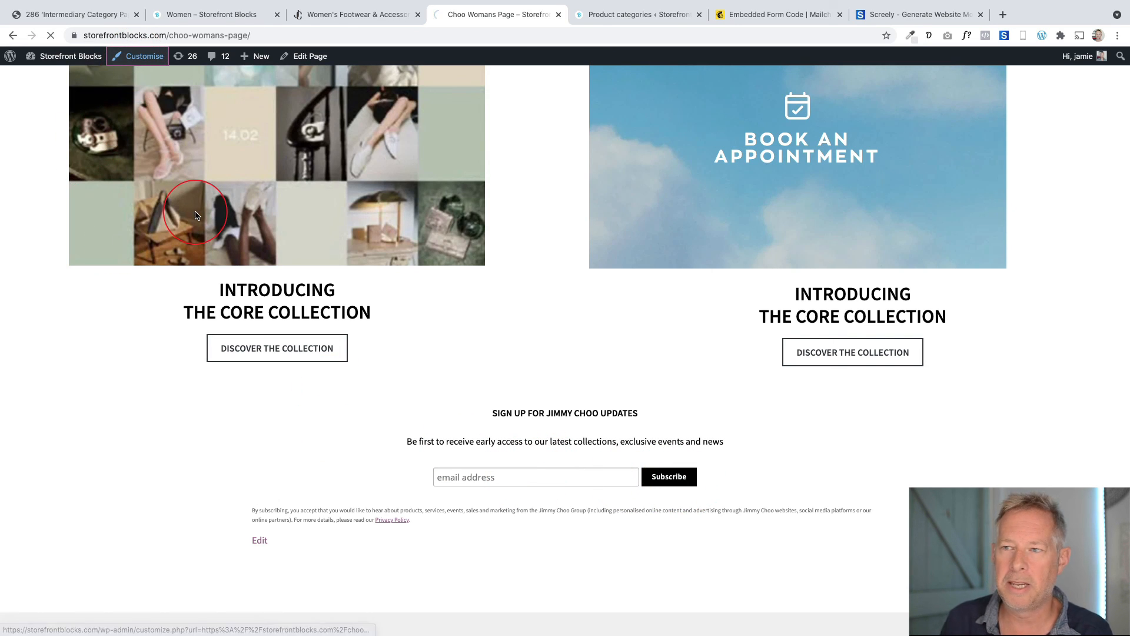
Open the site's Additional CSS in the Customiser and examine the "#mc_embed_signup .button" rule that styles the Subscribe button
left_click(141, 56)
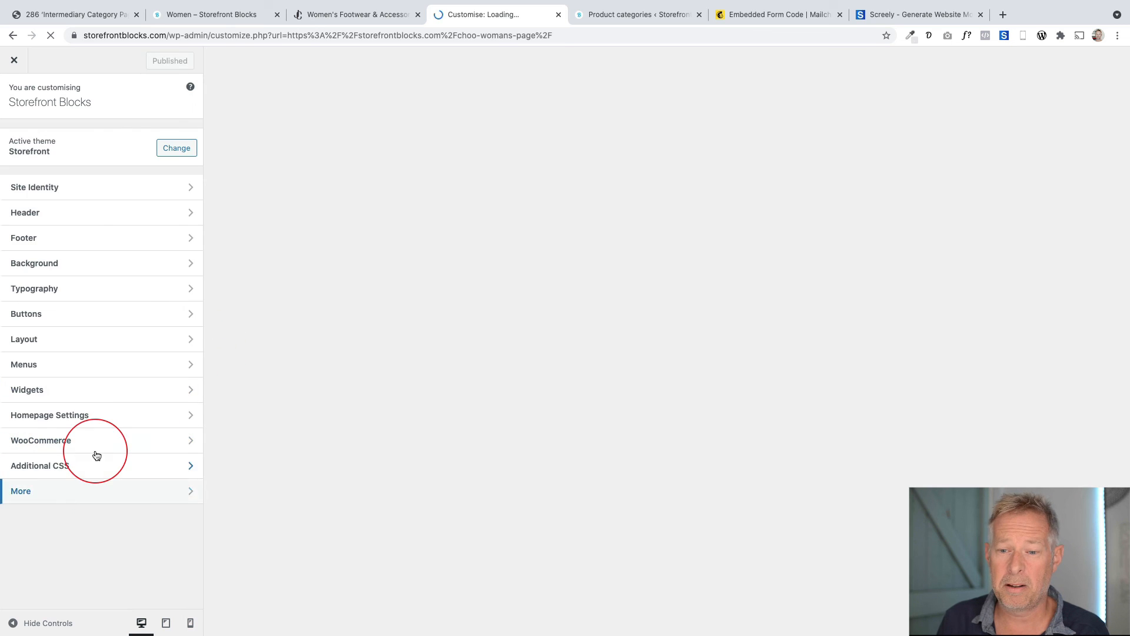
left_click(96, 443)
left_click(24, 91)
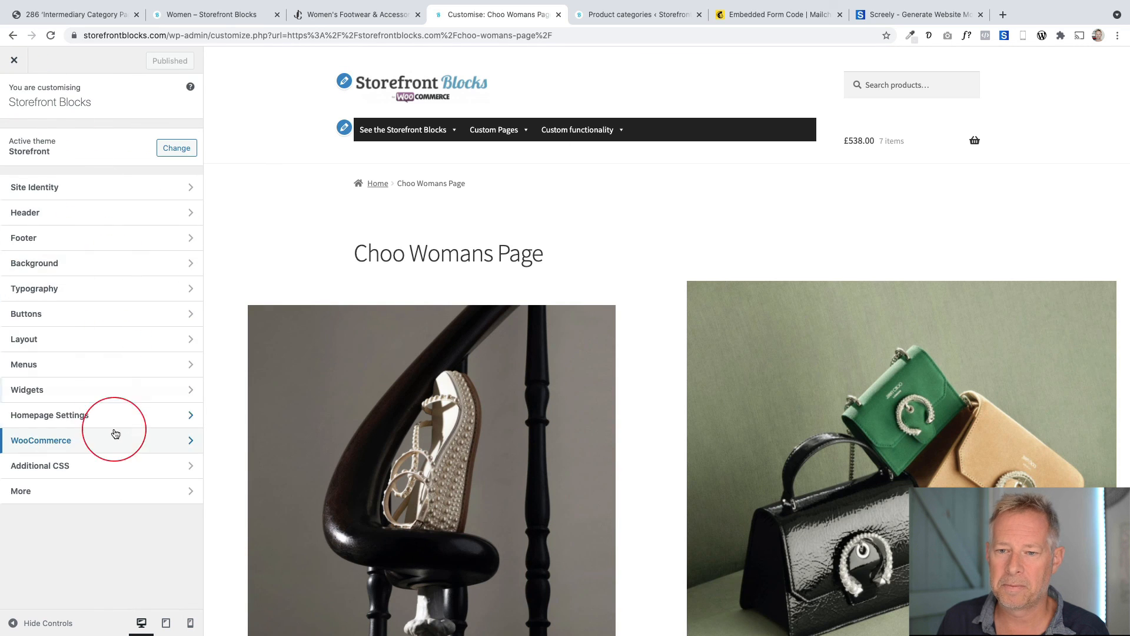
left_click(118, 472)
left_click_drag(58, 206, 89, 222)
left_click(81, 213)
left_click(89, 222)
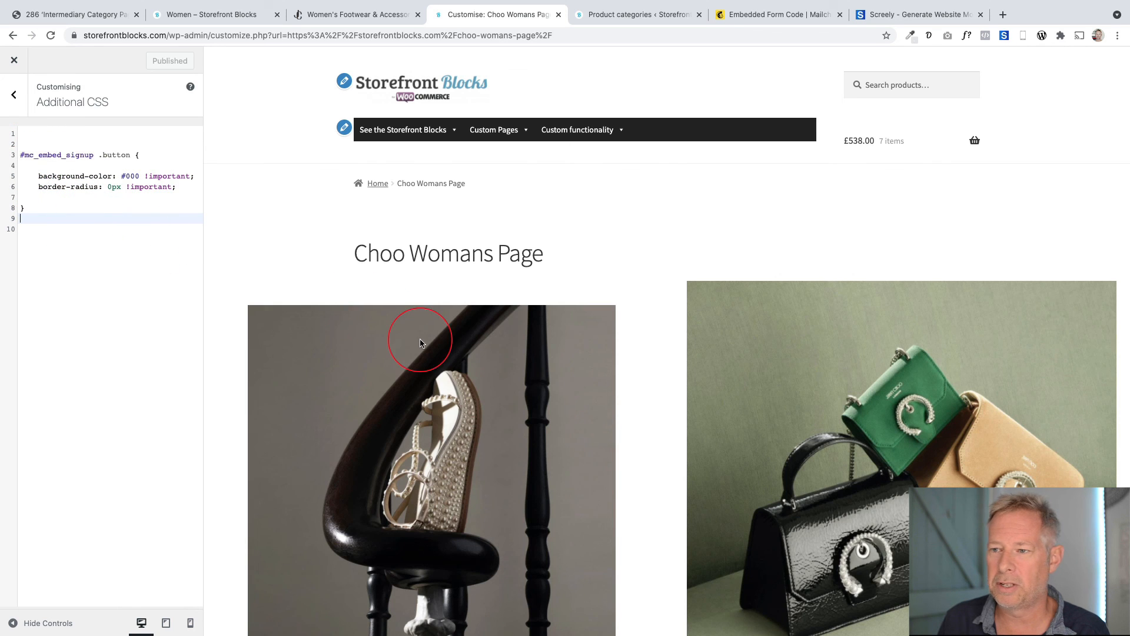
Close the Customiser and review the published Choo Womans Page from its heading down to the email sign-up form
scroll(420, 341, "down", 20)
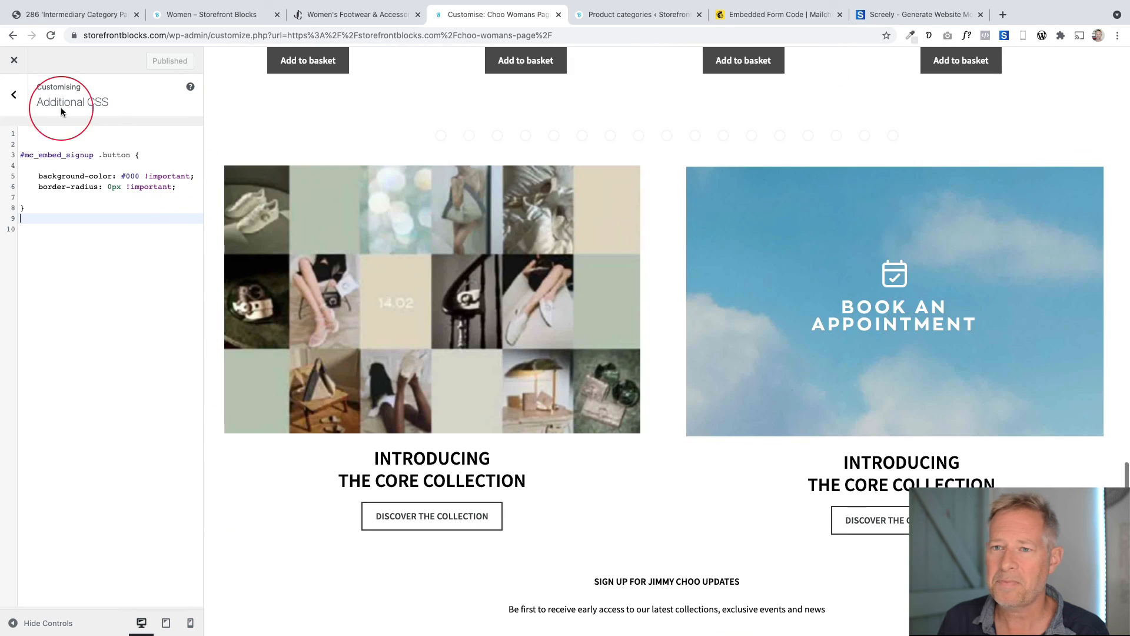
left_click(14, 60)
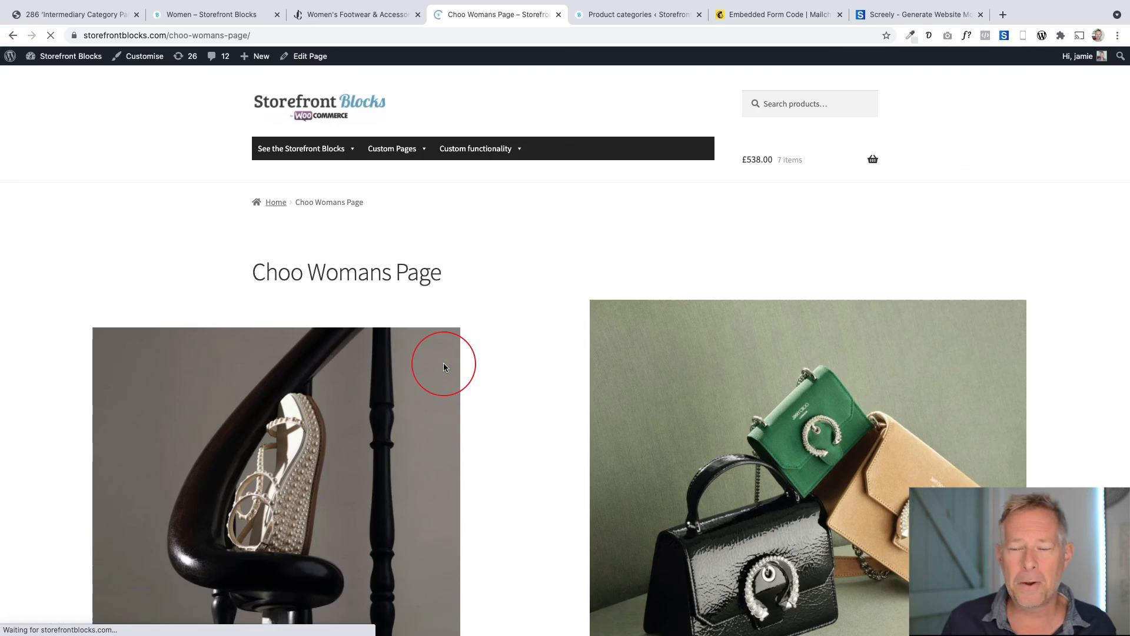
scroll(448, 369, "down", 4)
scroll(449, 369, "down", 12)
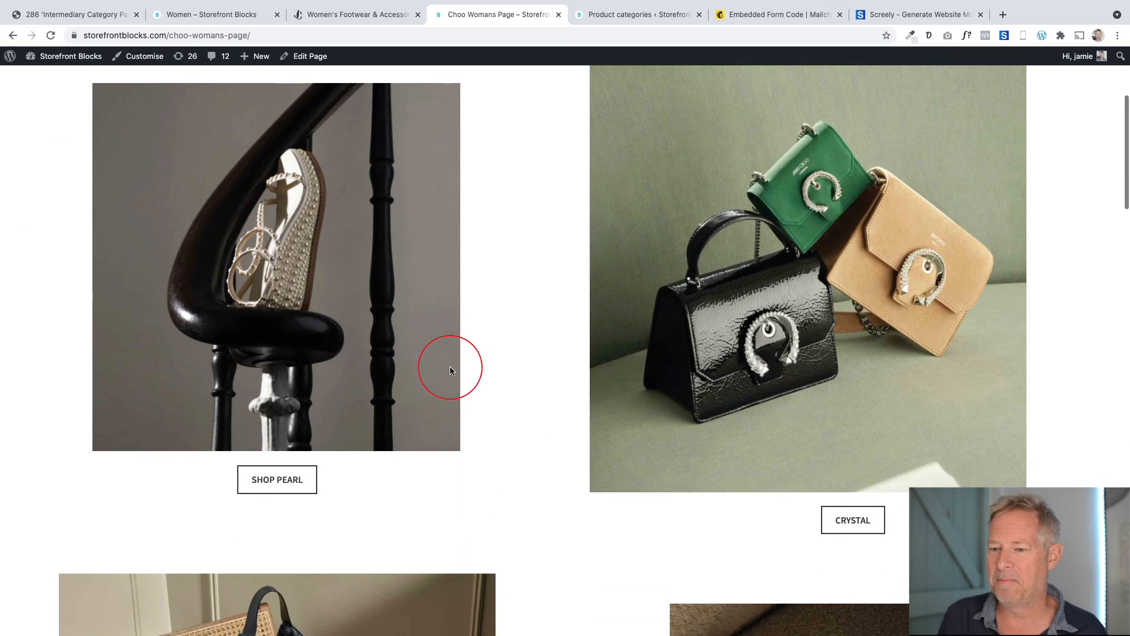
scroll(450, 370, "down", 15)
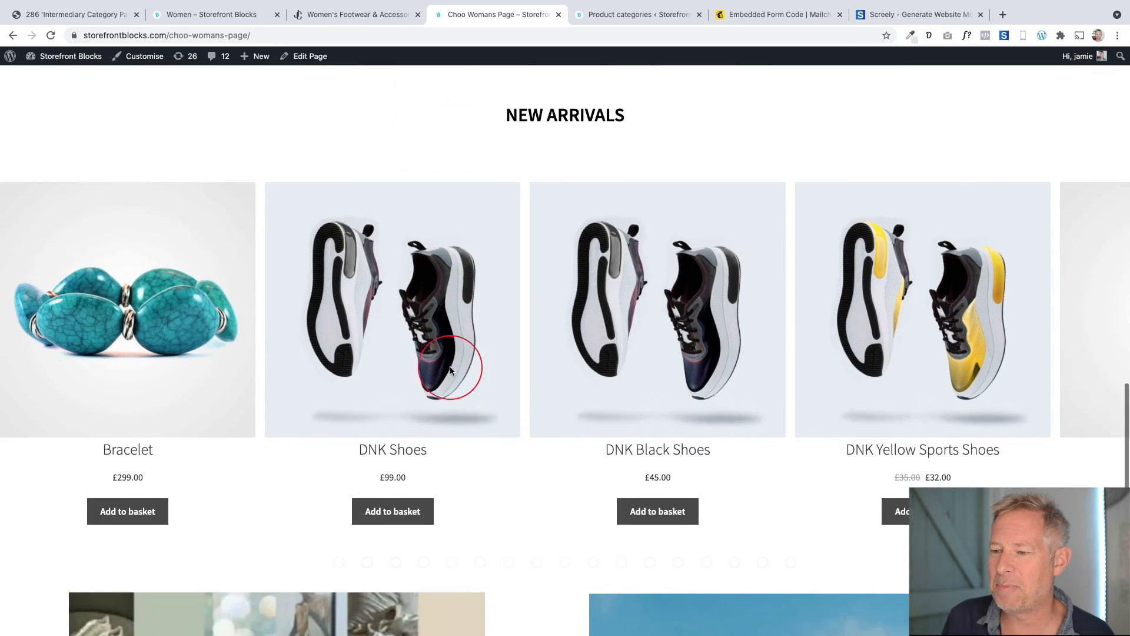
scroll(450, 371, "down", 5)
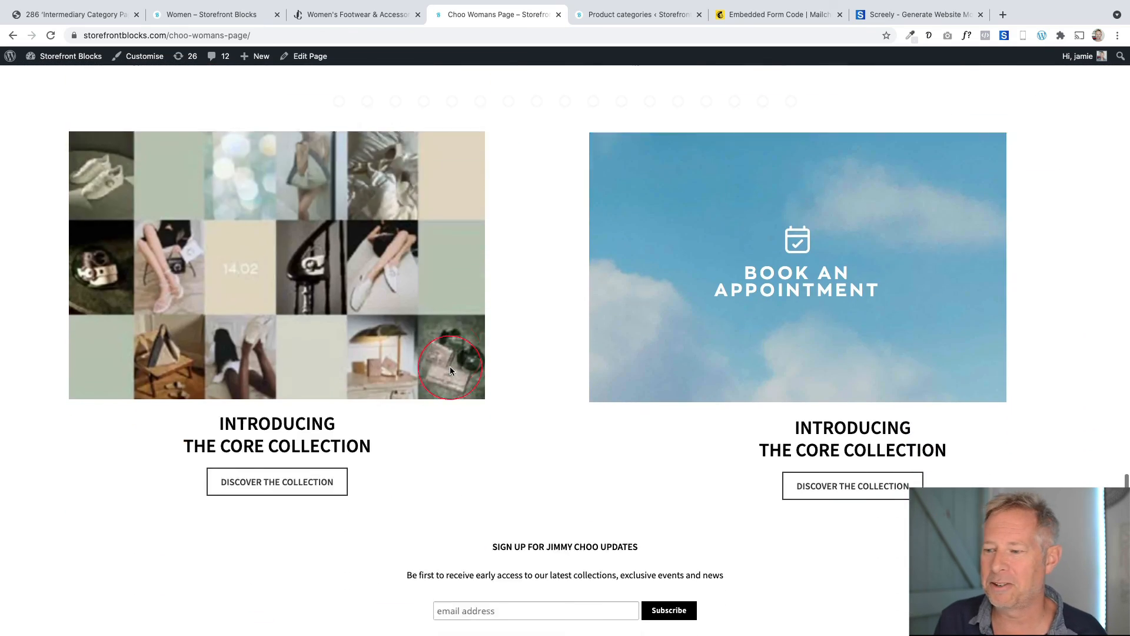
Look back over the published page's image columns, Modern Glamour row, New Arrivals carousel and Core Collection section
scroll(449, 370, "up", 5)
scroll(449, 370, "up", 20)
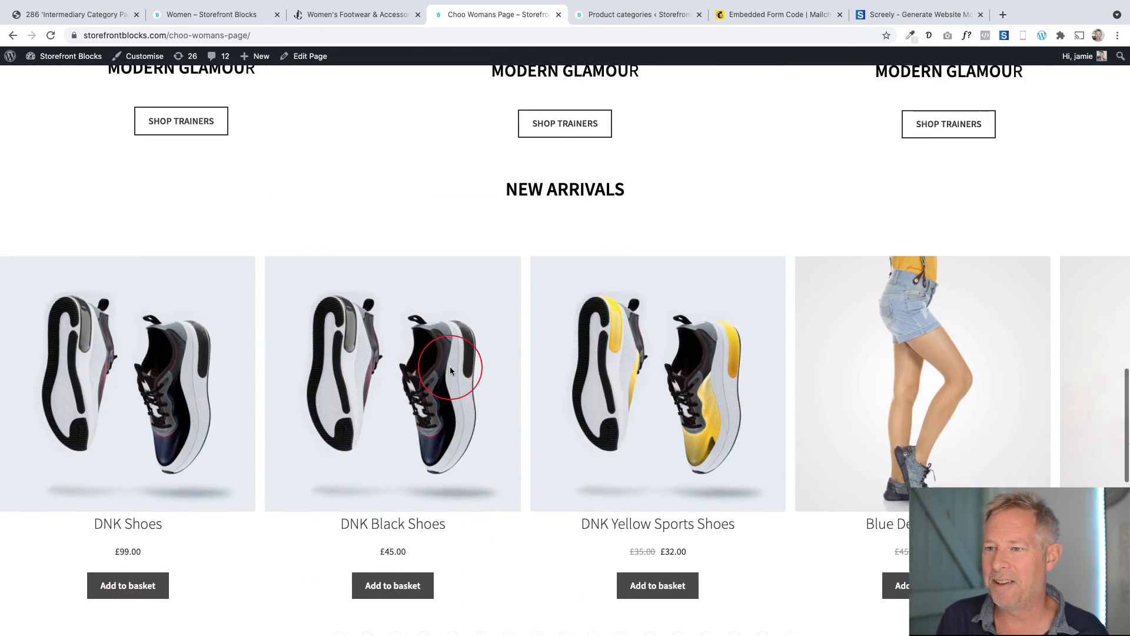
scroll(449, 371, "up", 3)
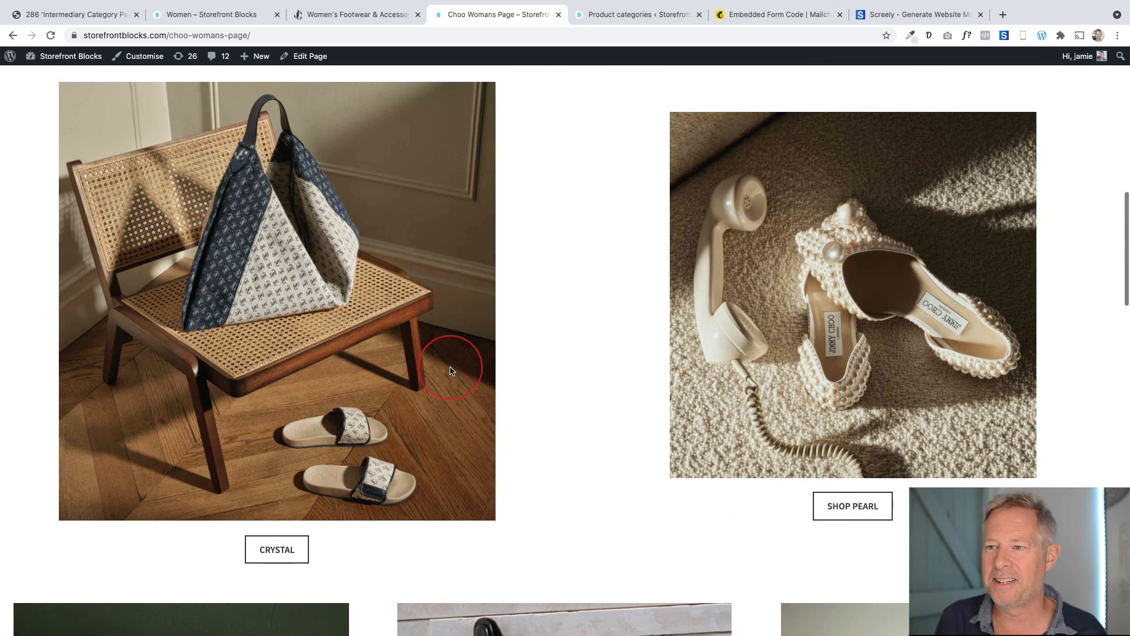
scroll(450, 370, "down", 20)
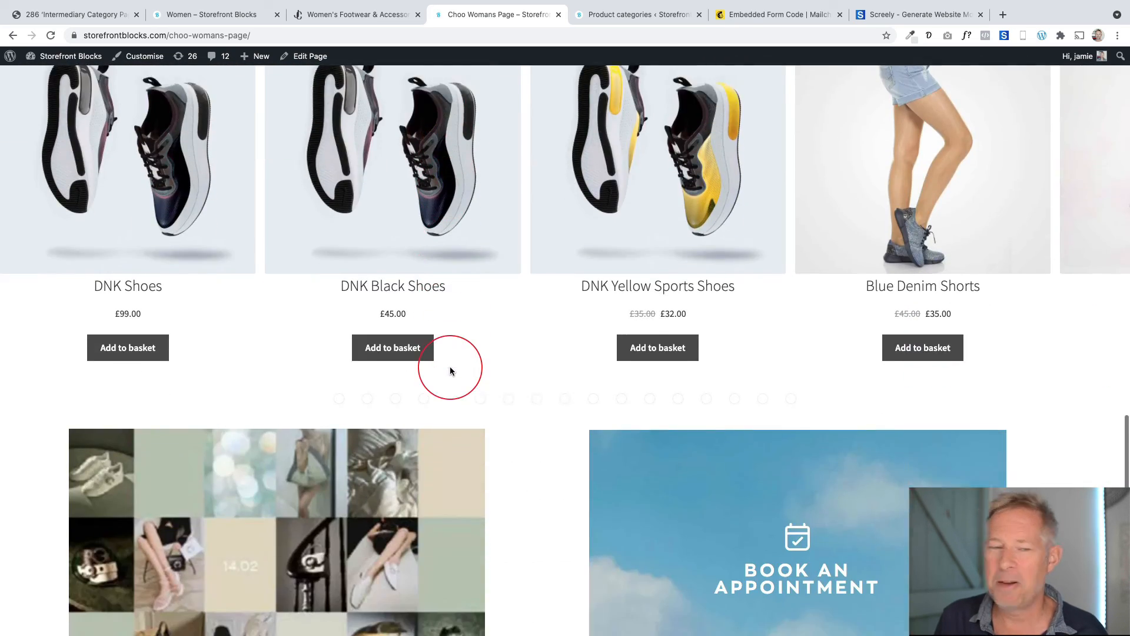
scroll(450, 371, "down", 1)
scroll(449, 371, "down", 3)
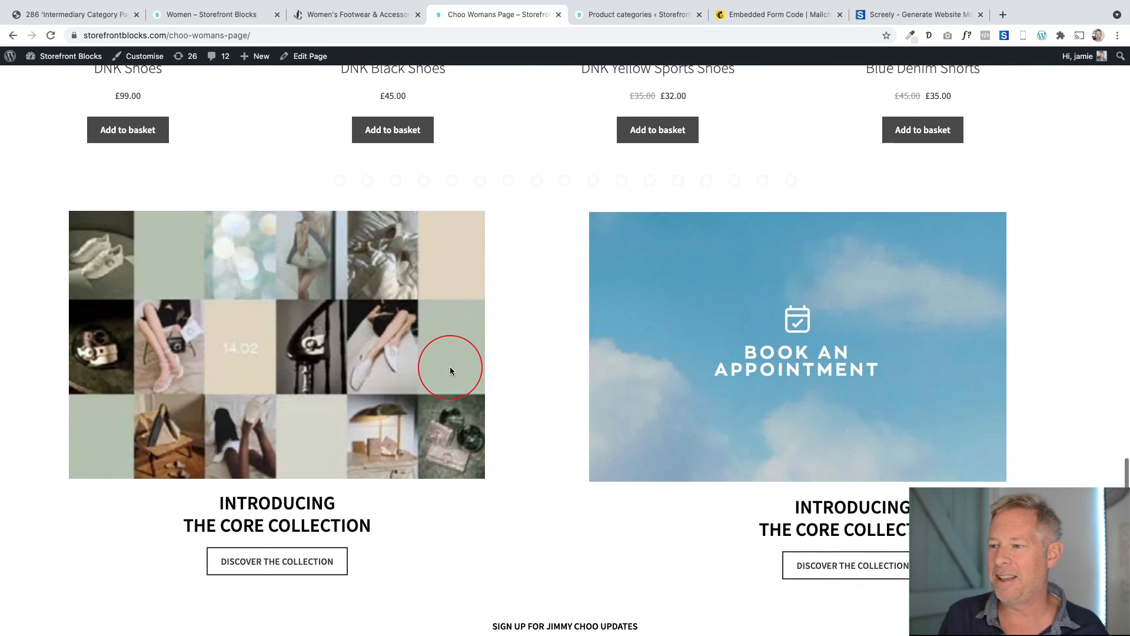
scroll(449, 370, "up", 15)
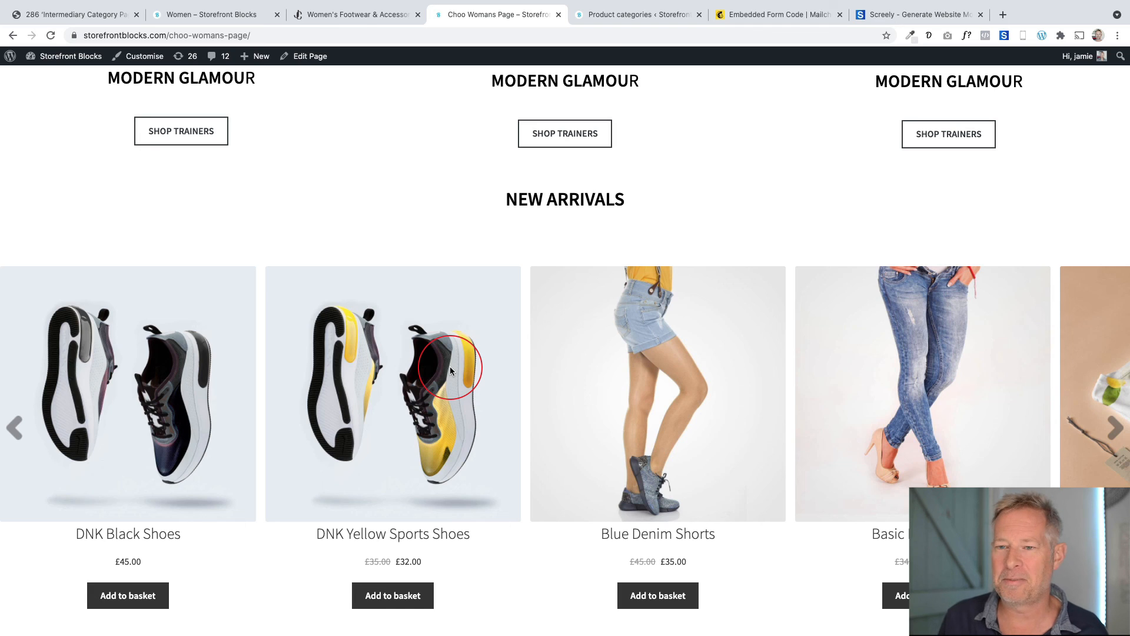
scroll(450, 370, "up", 10)
scroll(450, 371, "up", 1)
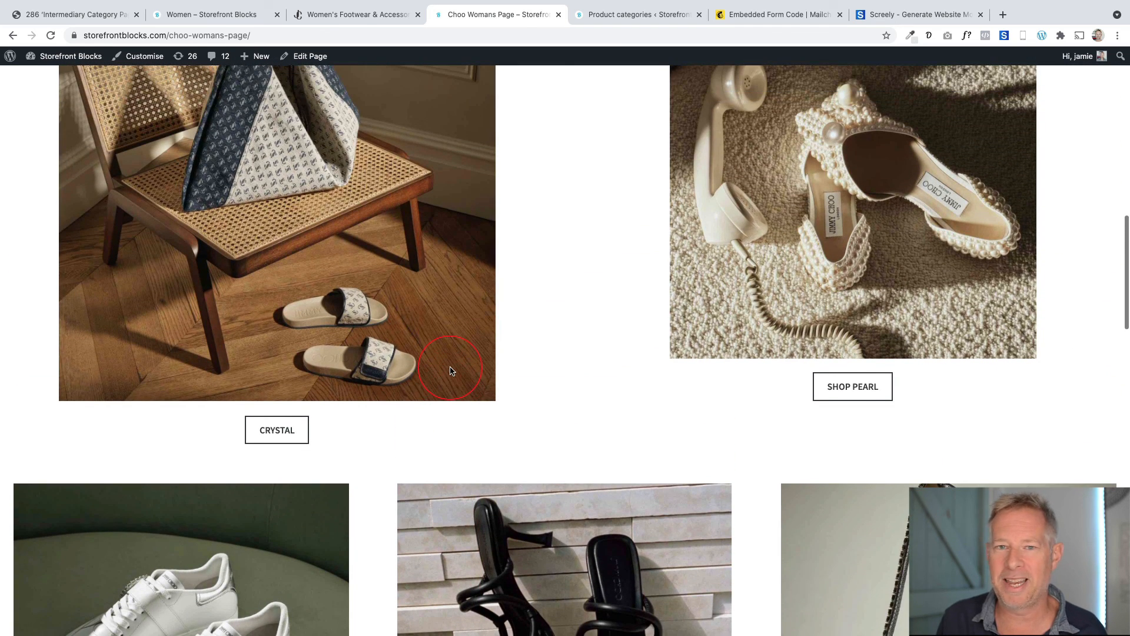
scroll(564, 386, "down", 5)
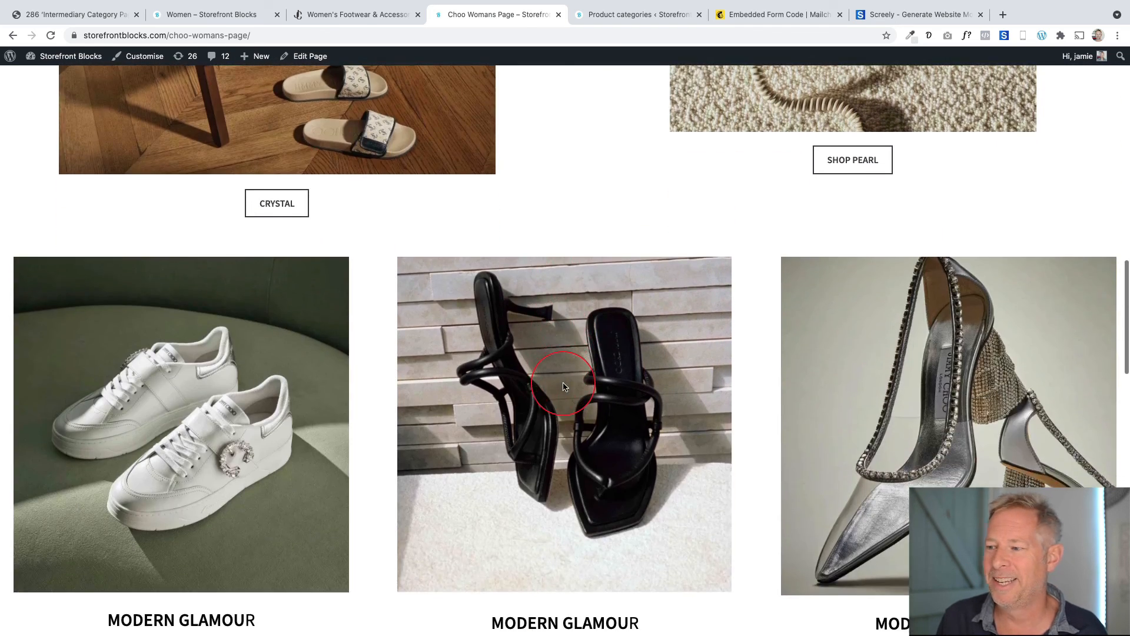
scroll(564, 386, "down", 4)
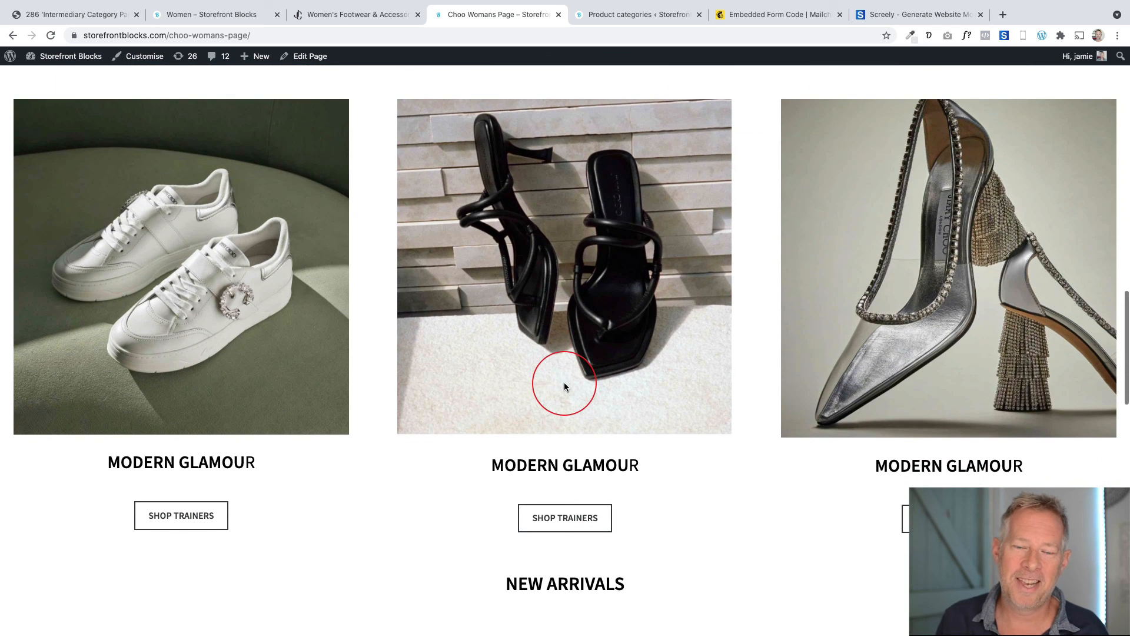